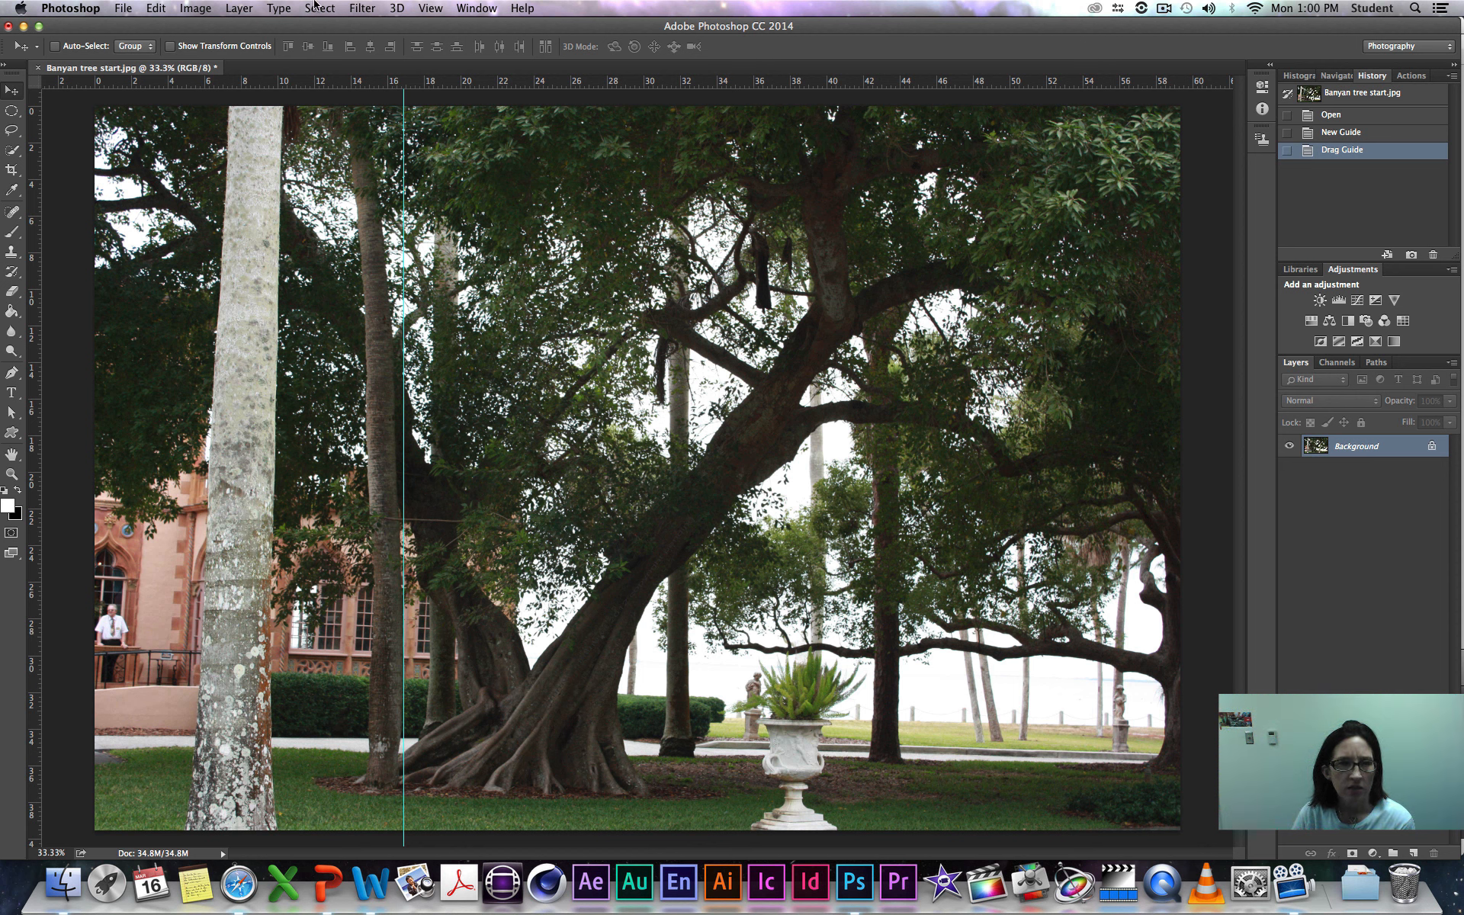
left_click(431, 9)
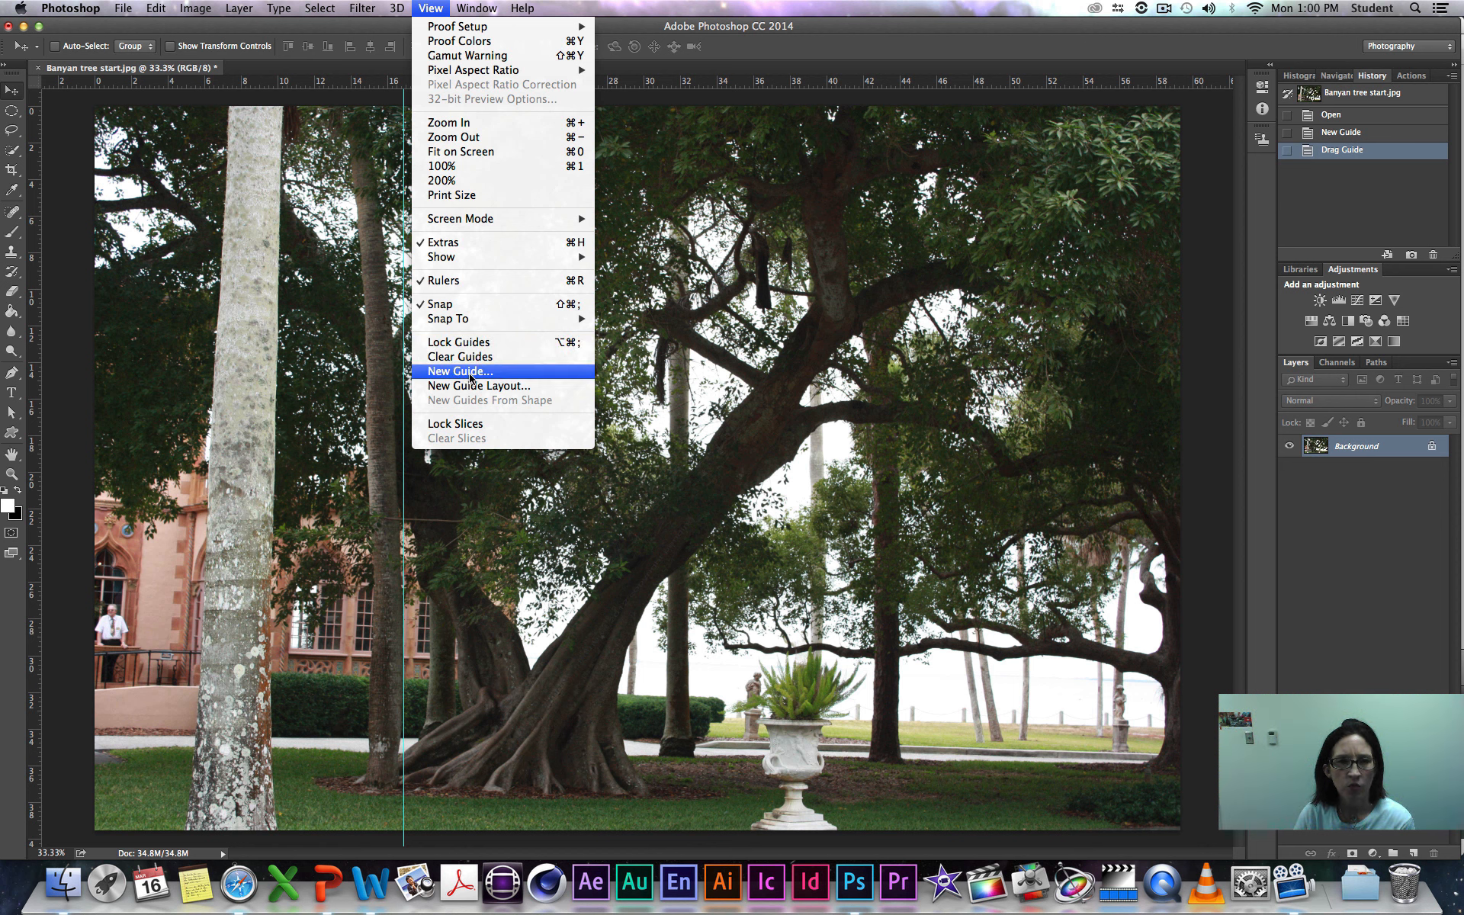
left_click(426, 10)
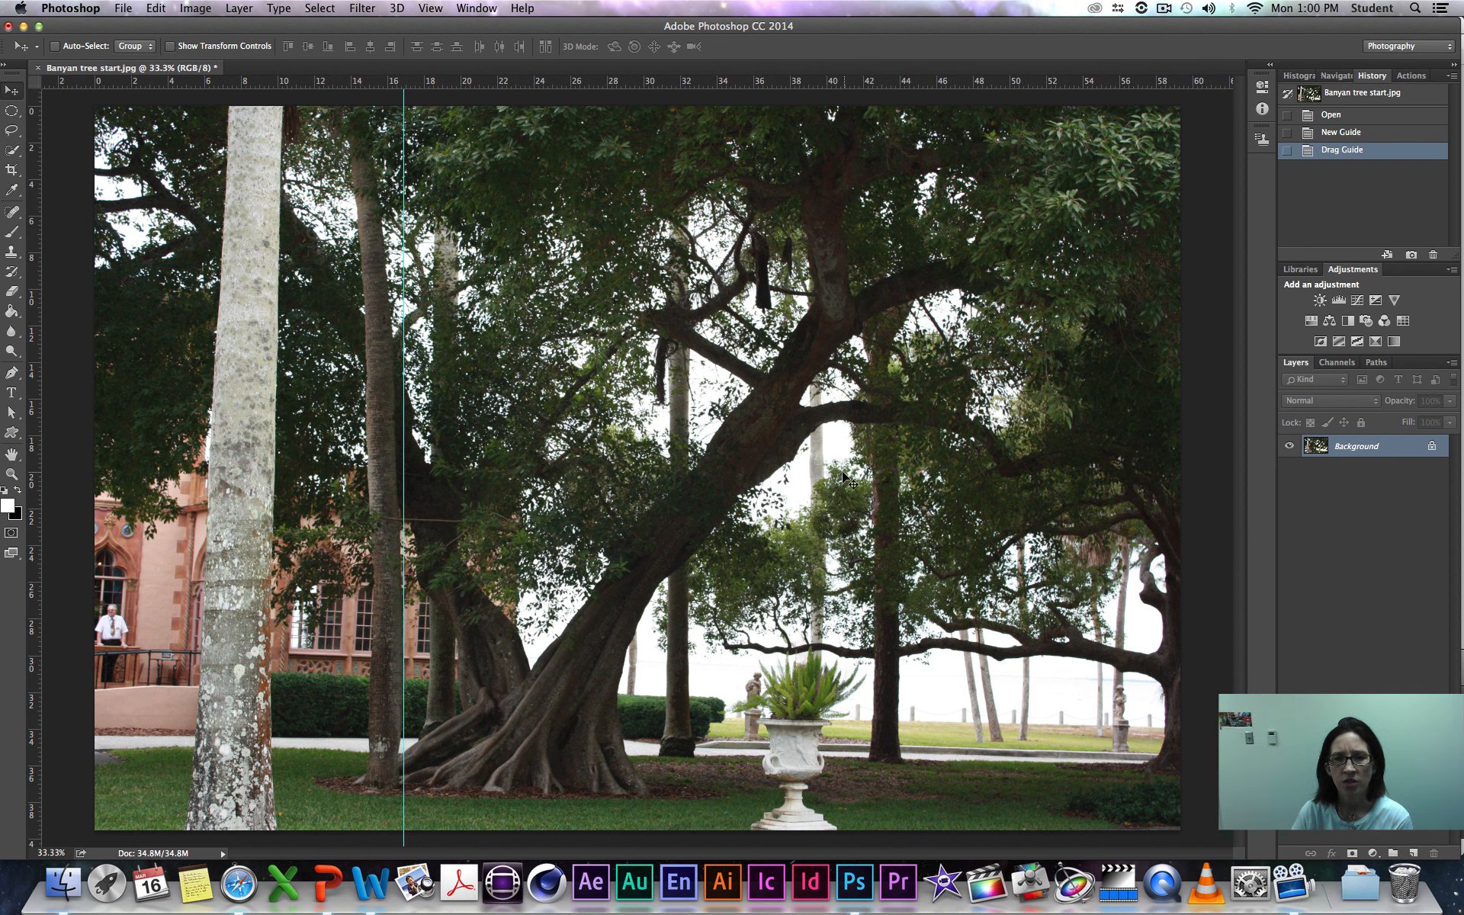
left_click(13, 214)
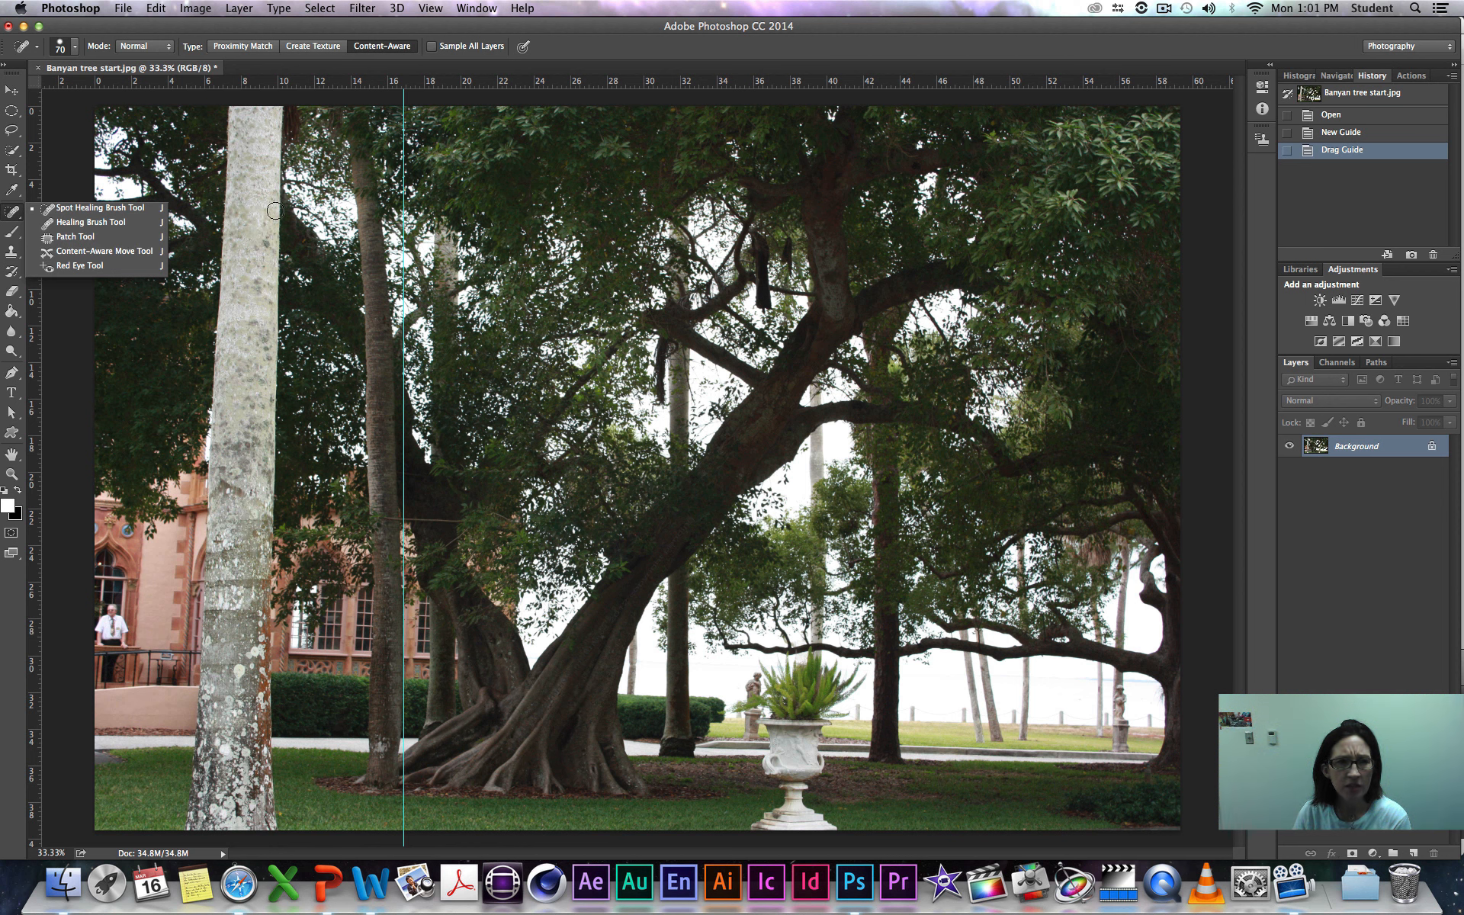
left_click(555, 50)
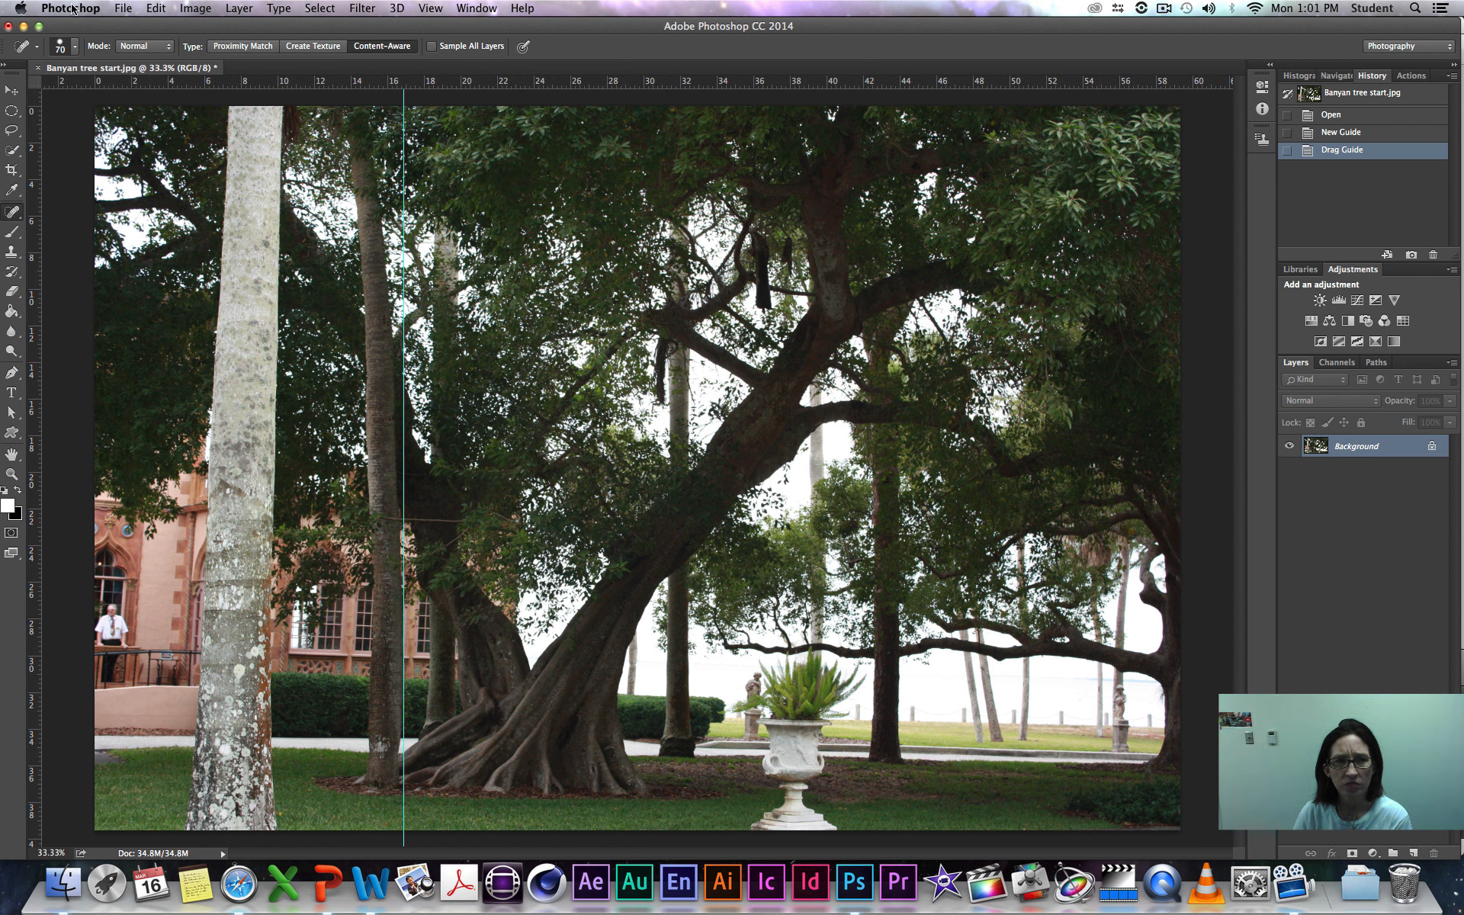
Step: Check the photo's width, height and resolution in the Image Size dialog, leaving the settings as they are
left_click(157, 8)
mouse_move(189, 9)
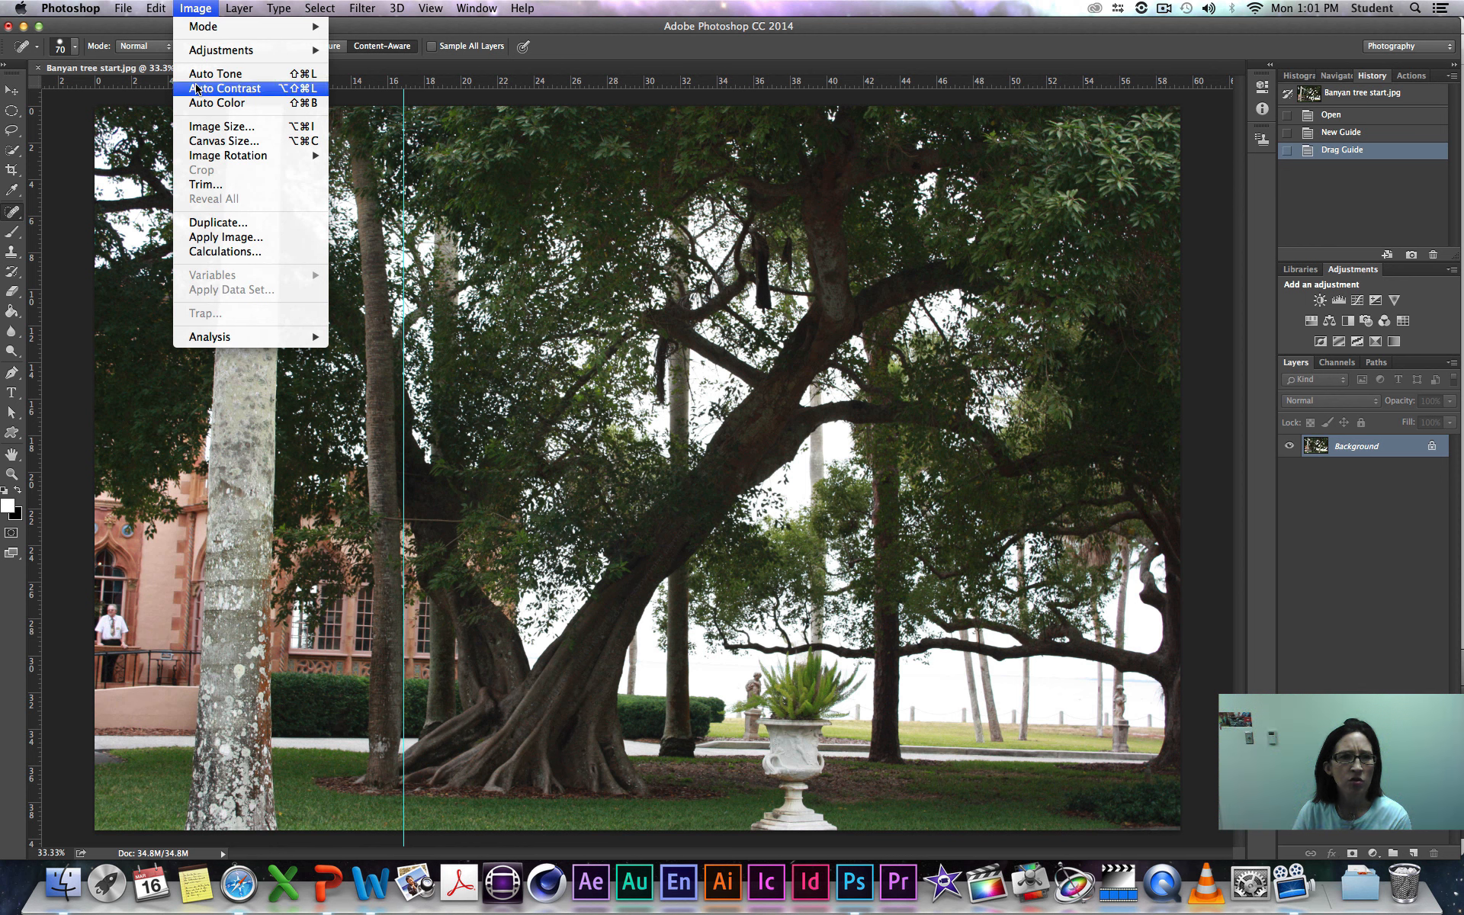
left_click(206, 128)
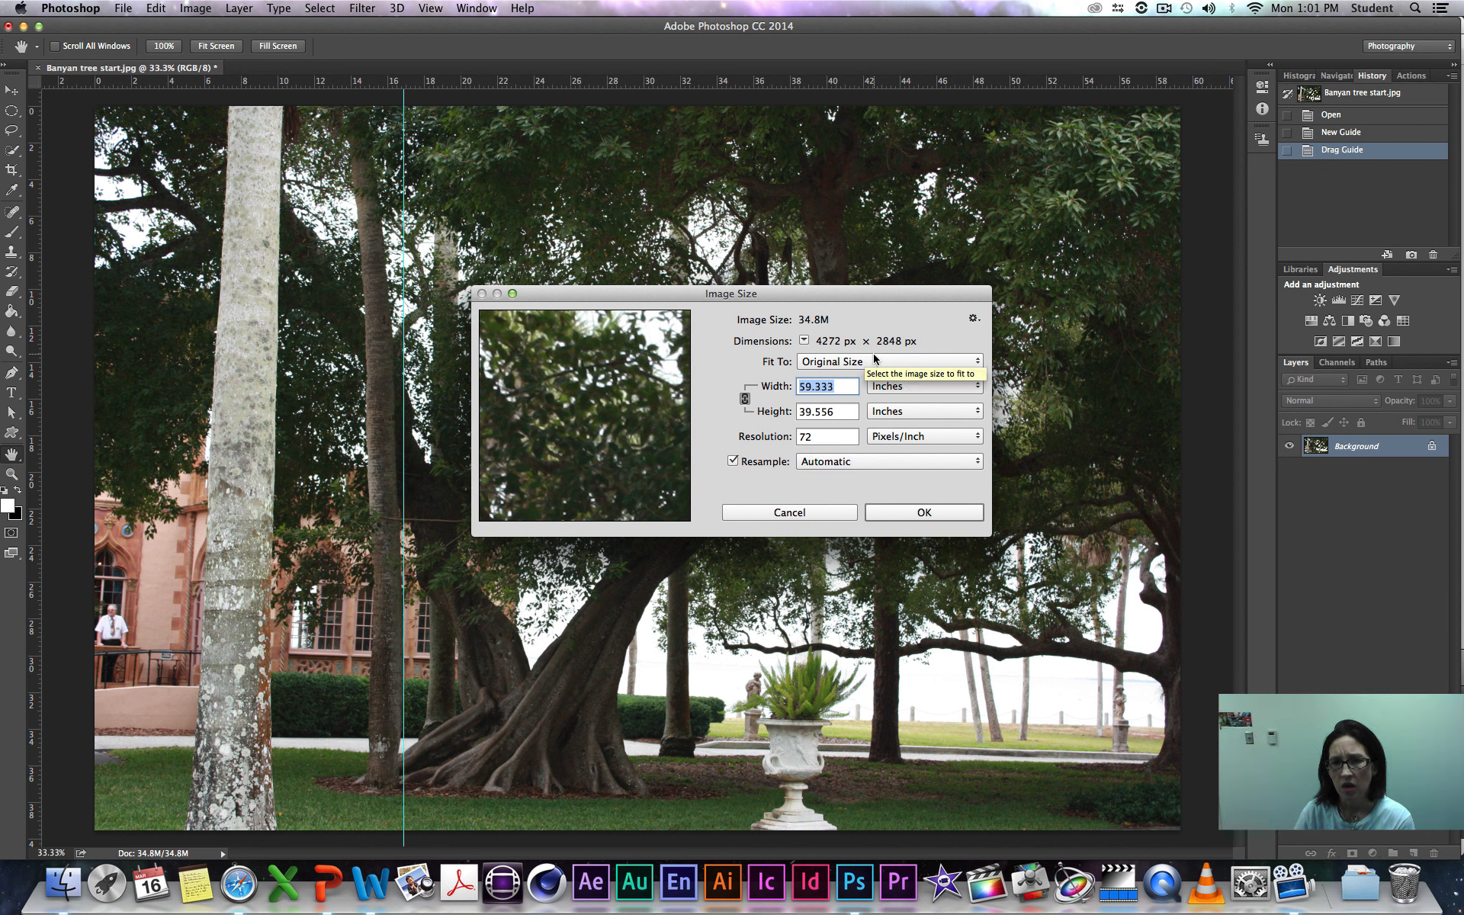
left_click(923, 521)
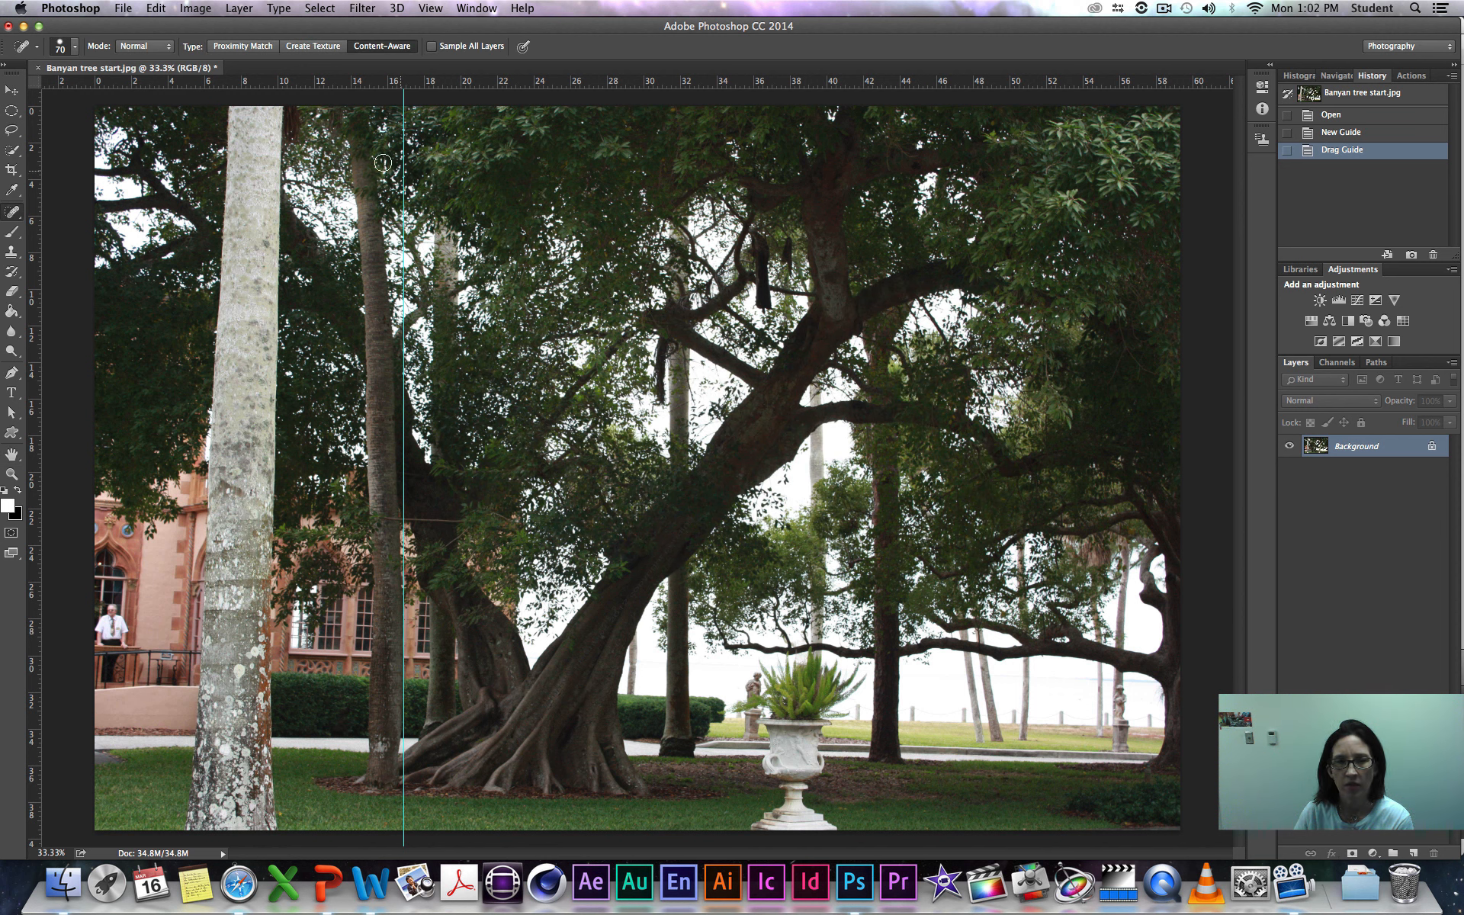
Step: Begin a new document and choose the Custom preset for it
left_click(123, 8)
left_click(124, 9)
left_click(122, 10)
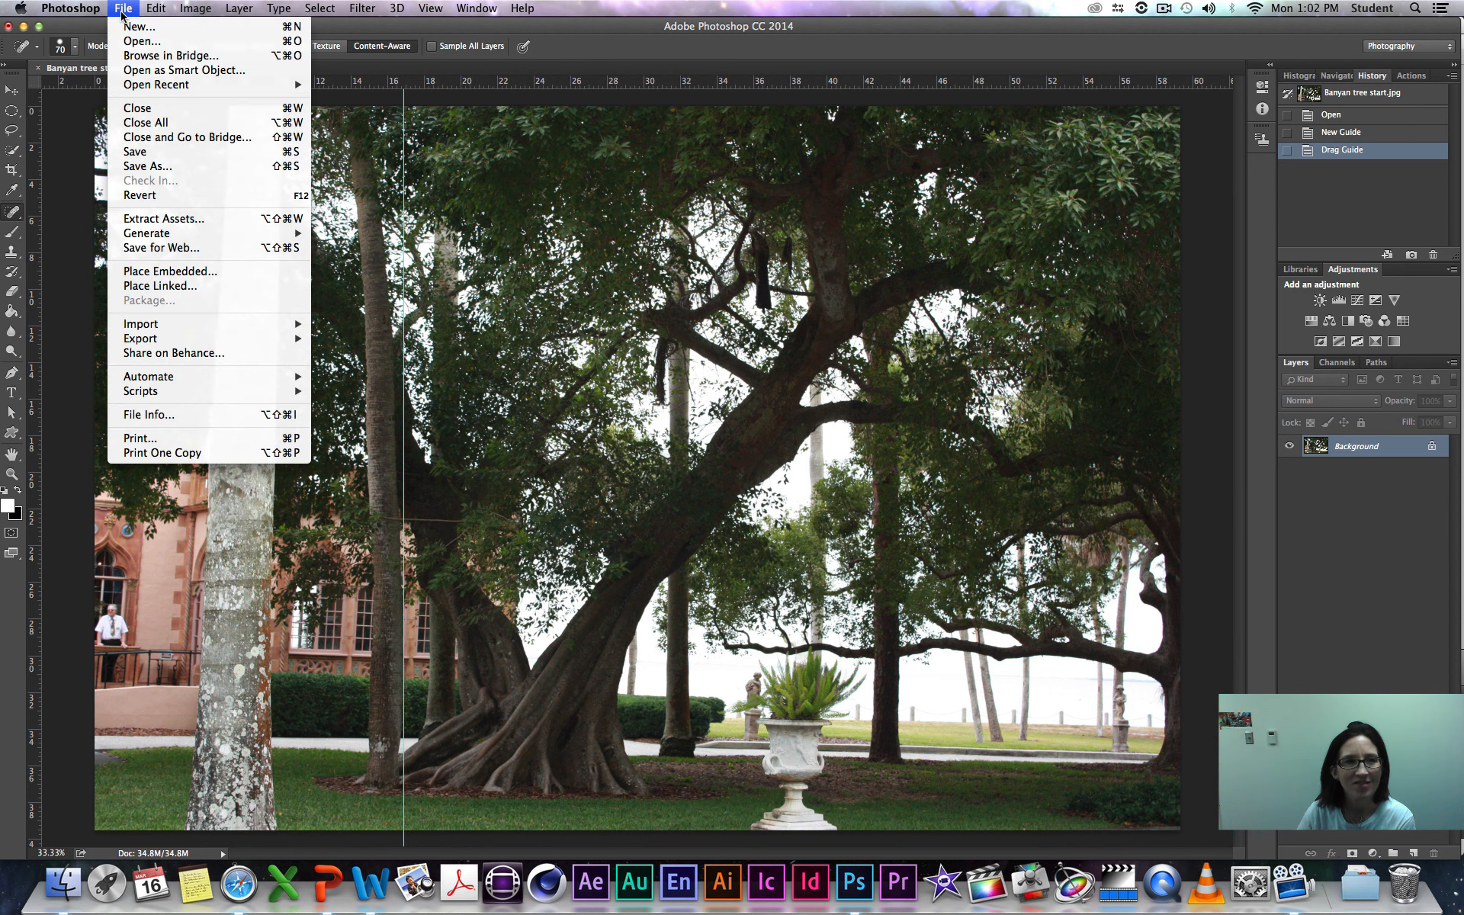
left_click(131, 29)
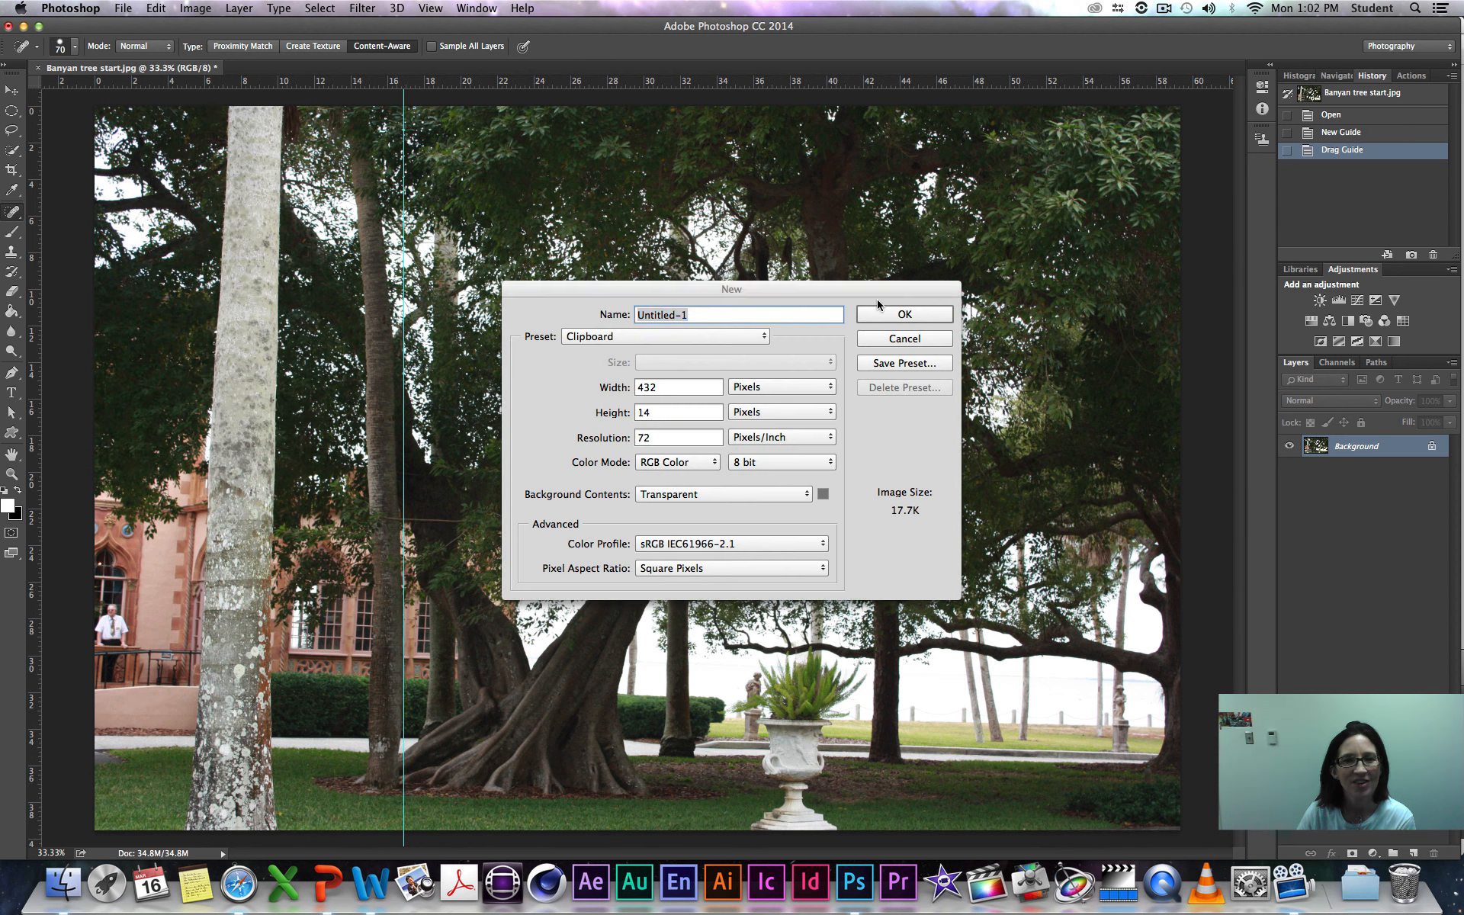
left_click(646, 336)
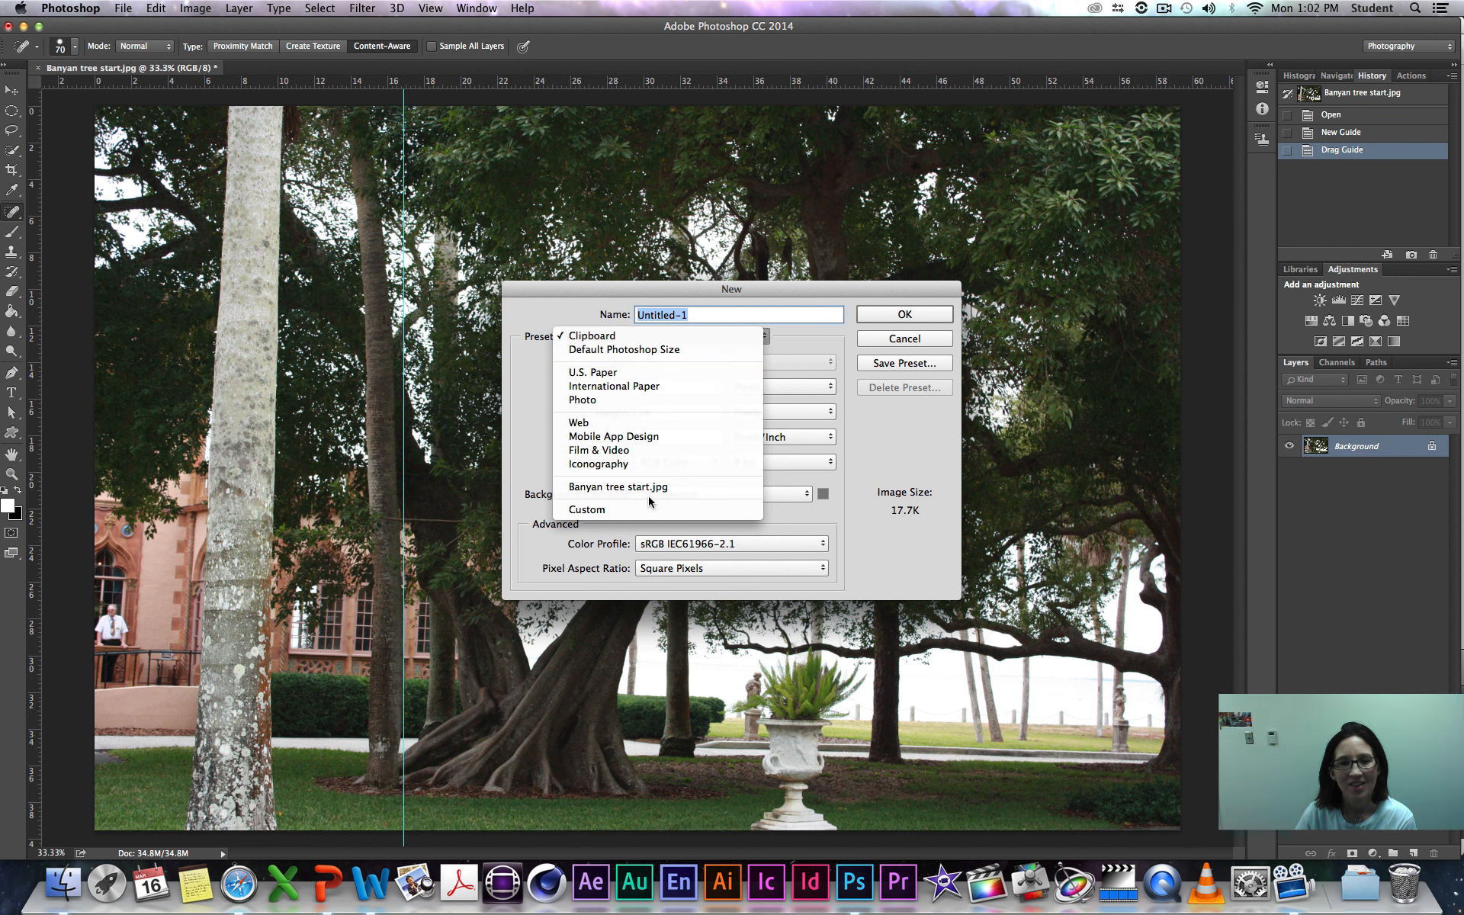
left_click(651, 511)
Step: Set the new document's width to 60 inches and height to 40 inches, and create it
double_click(673, 382)
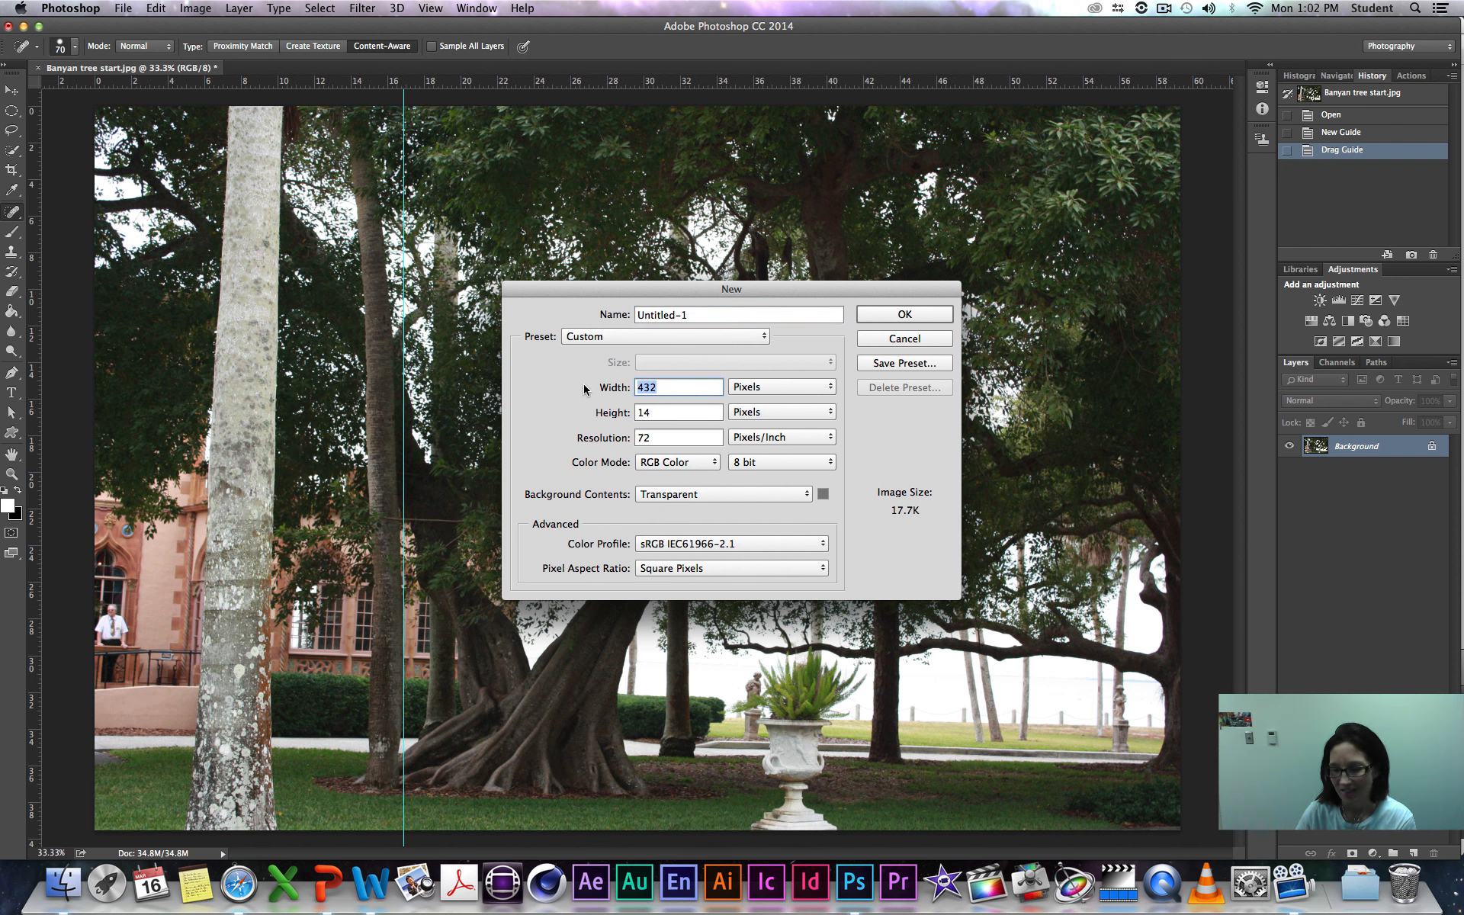
type("60")
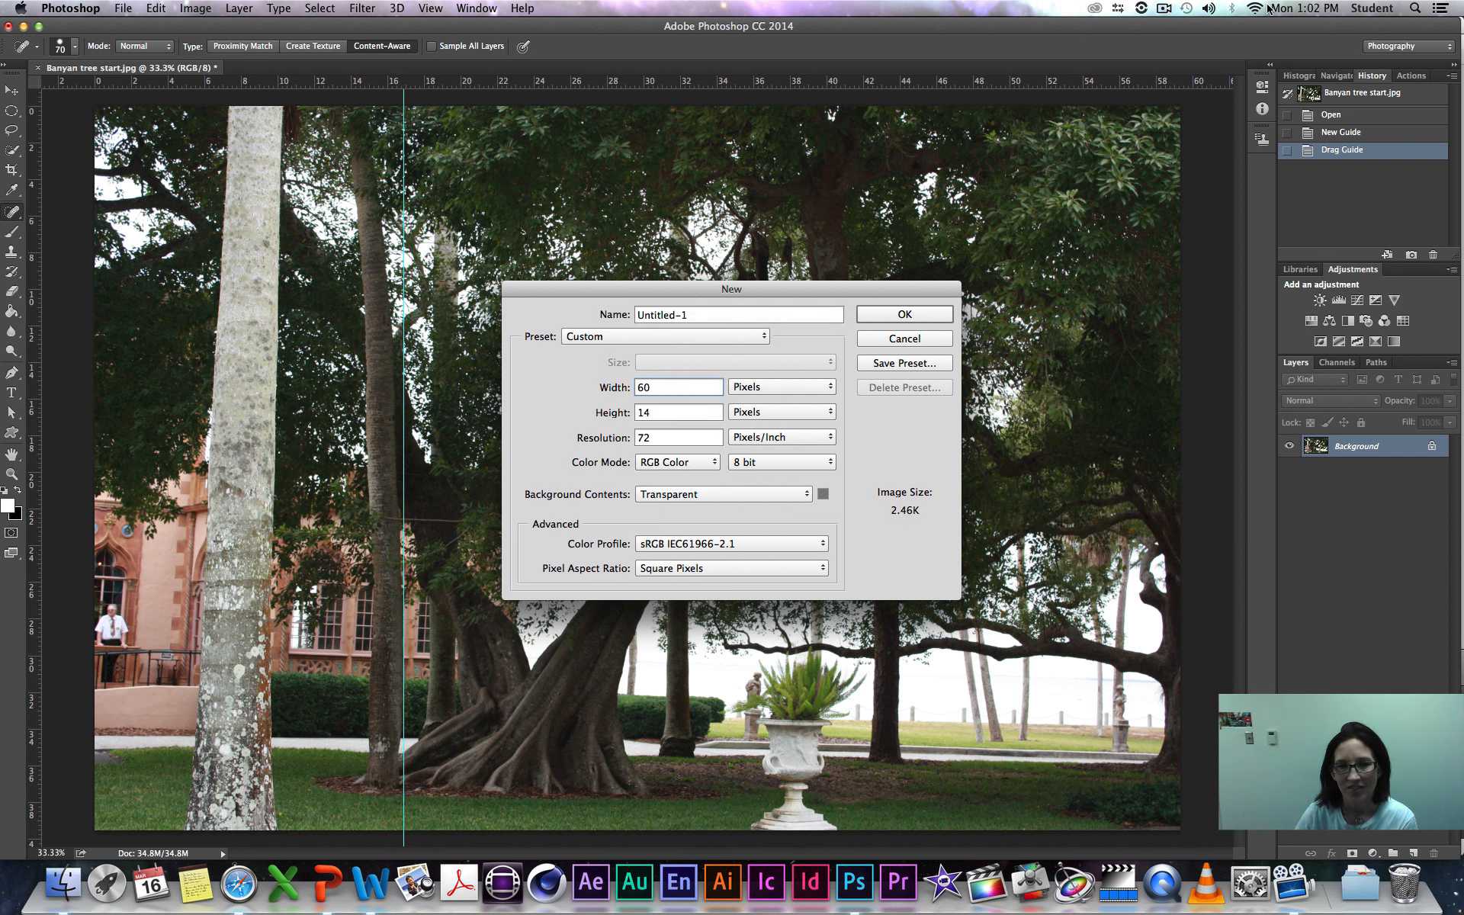
left_click(786, 387)
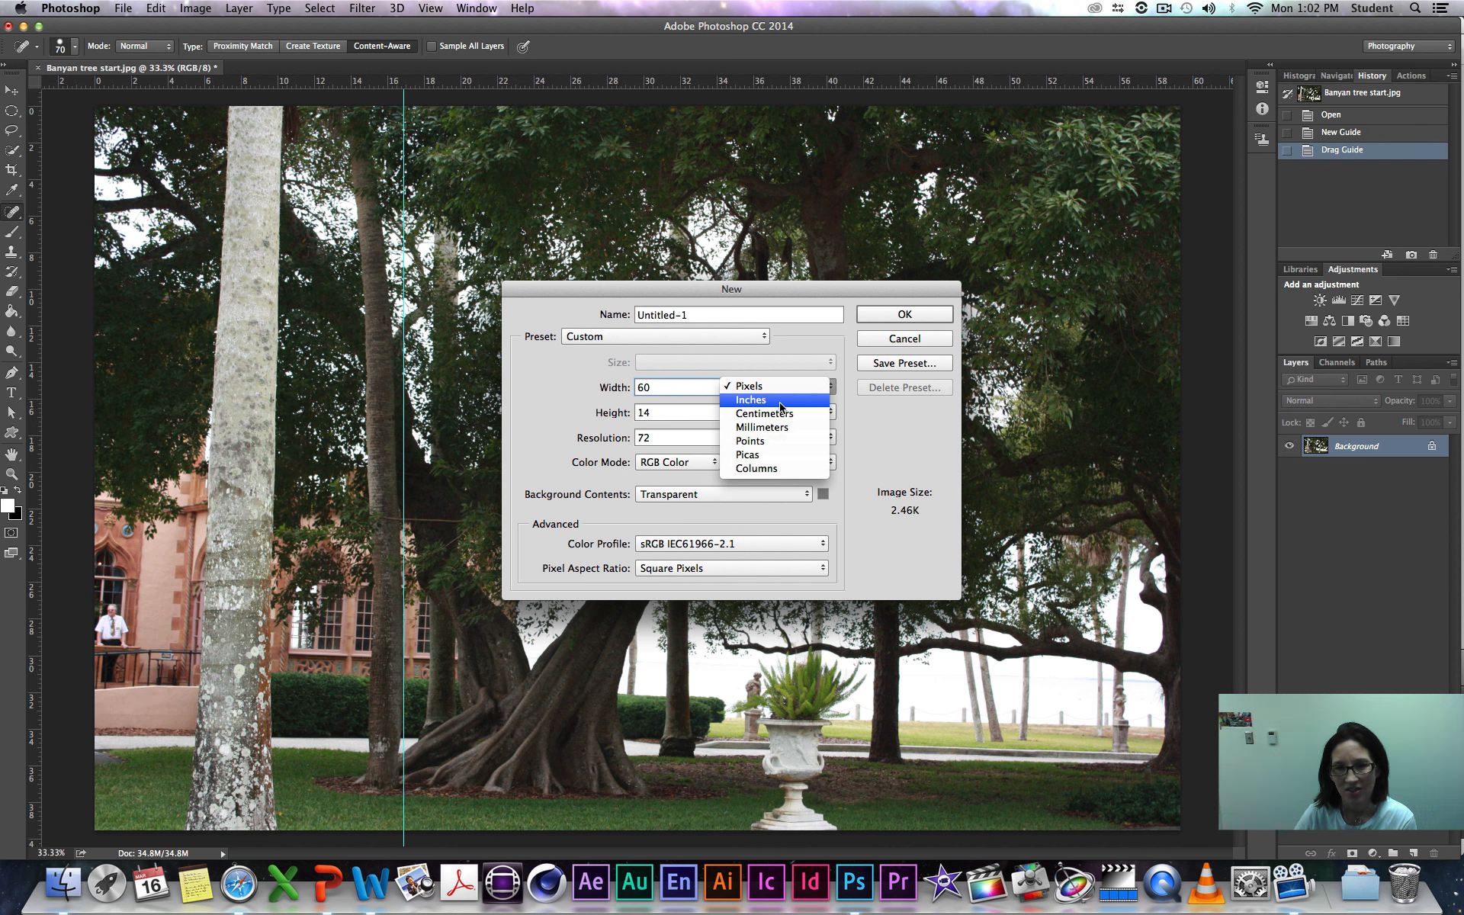
left_click(786, 401)
double_click(678, 412)
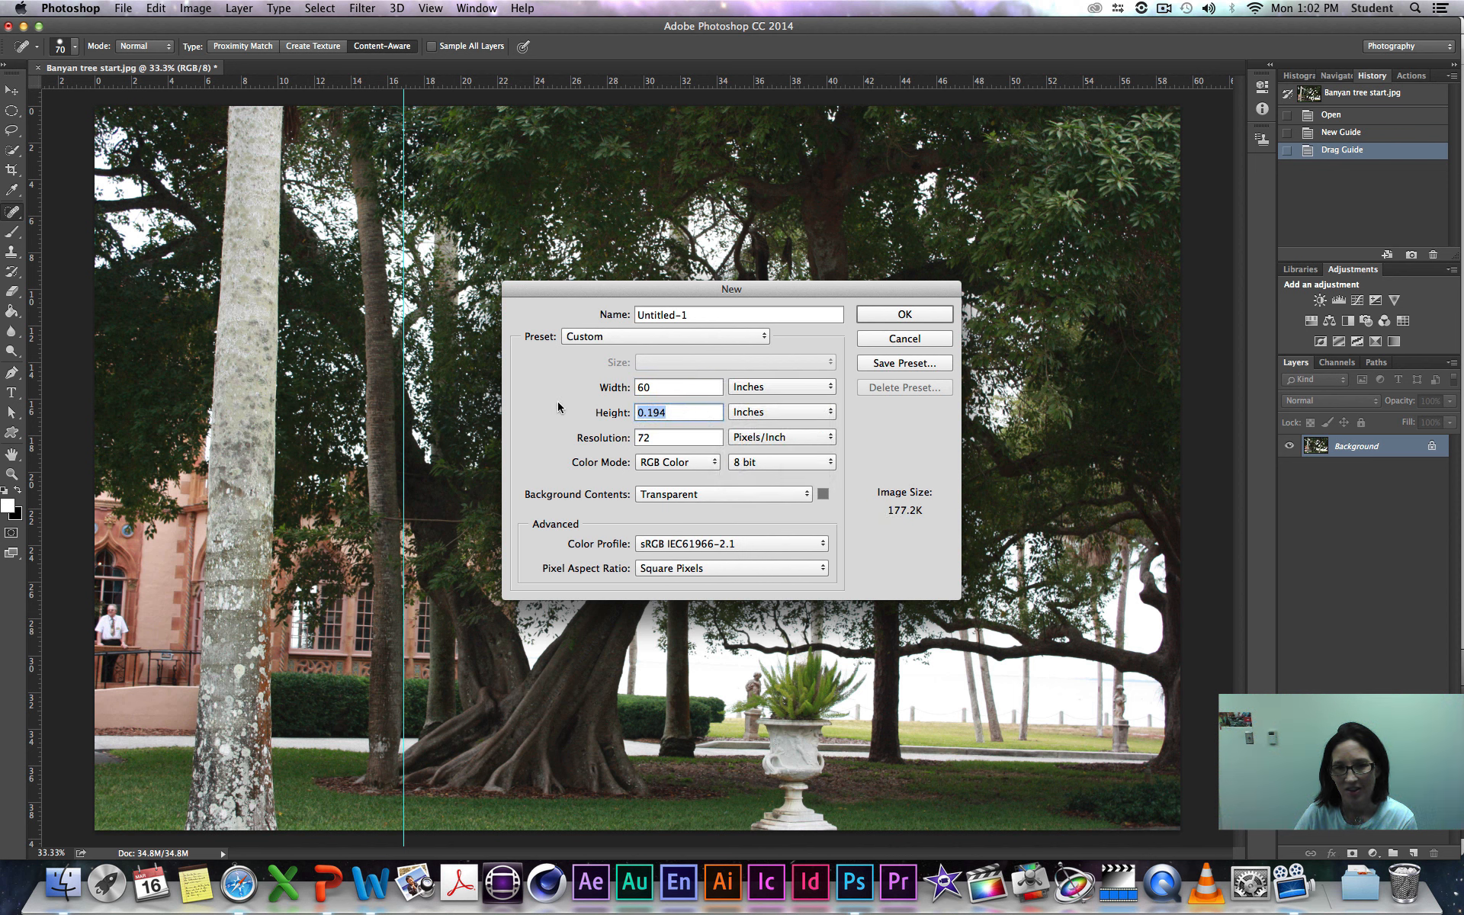
type("40")
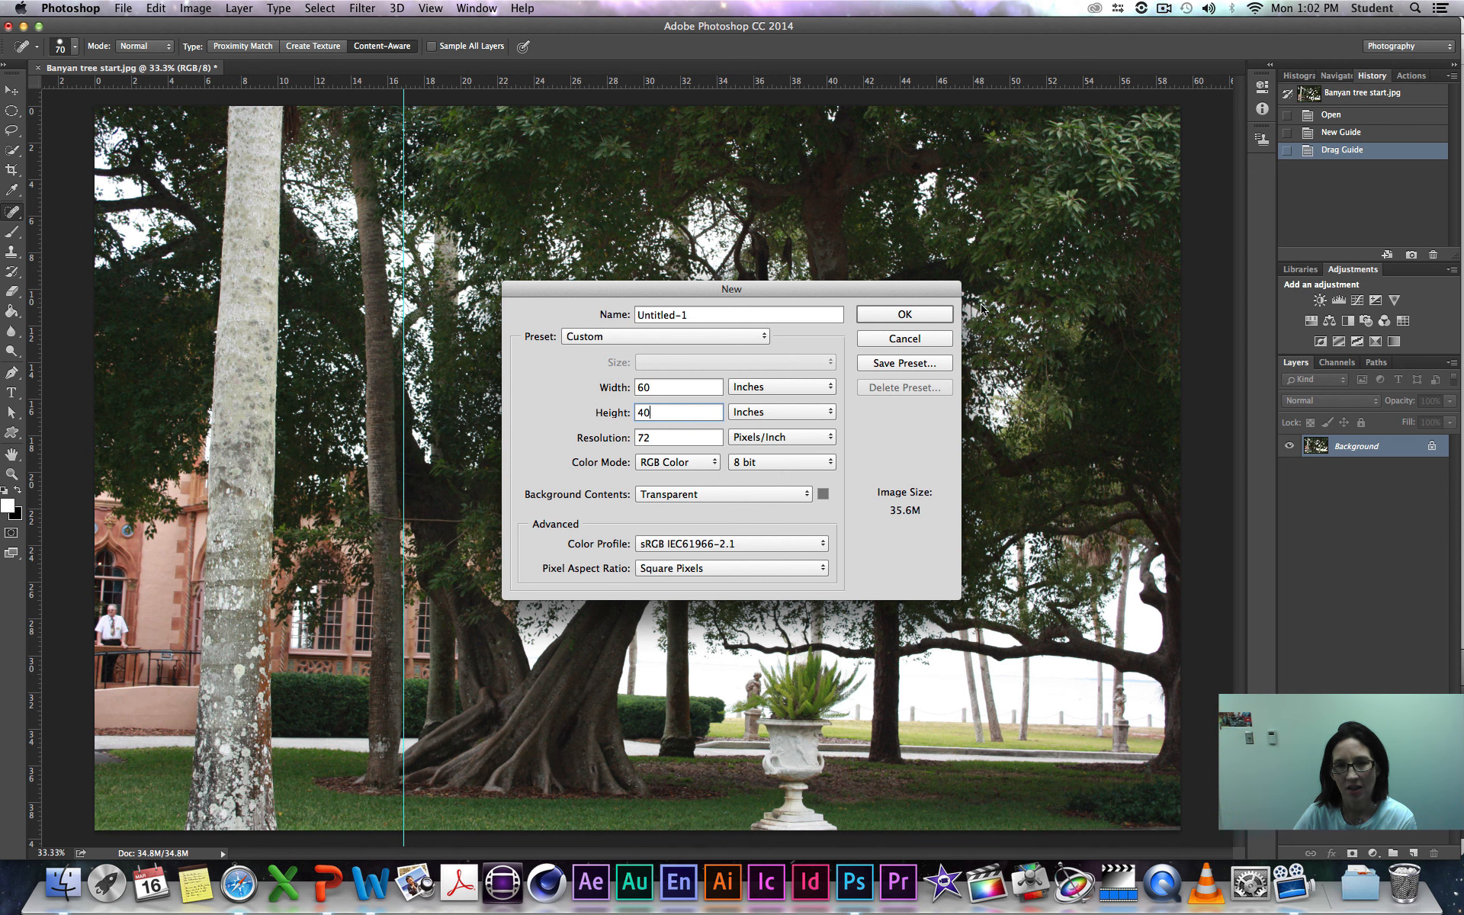
left_click(916, 319)
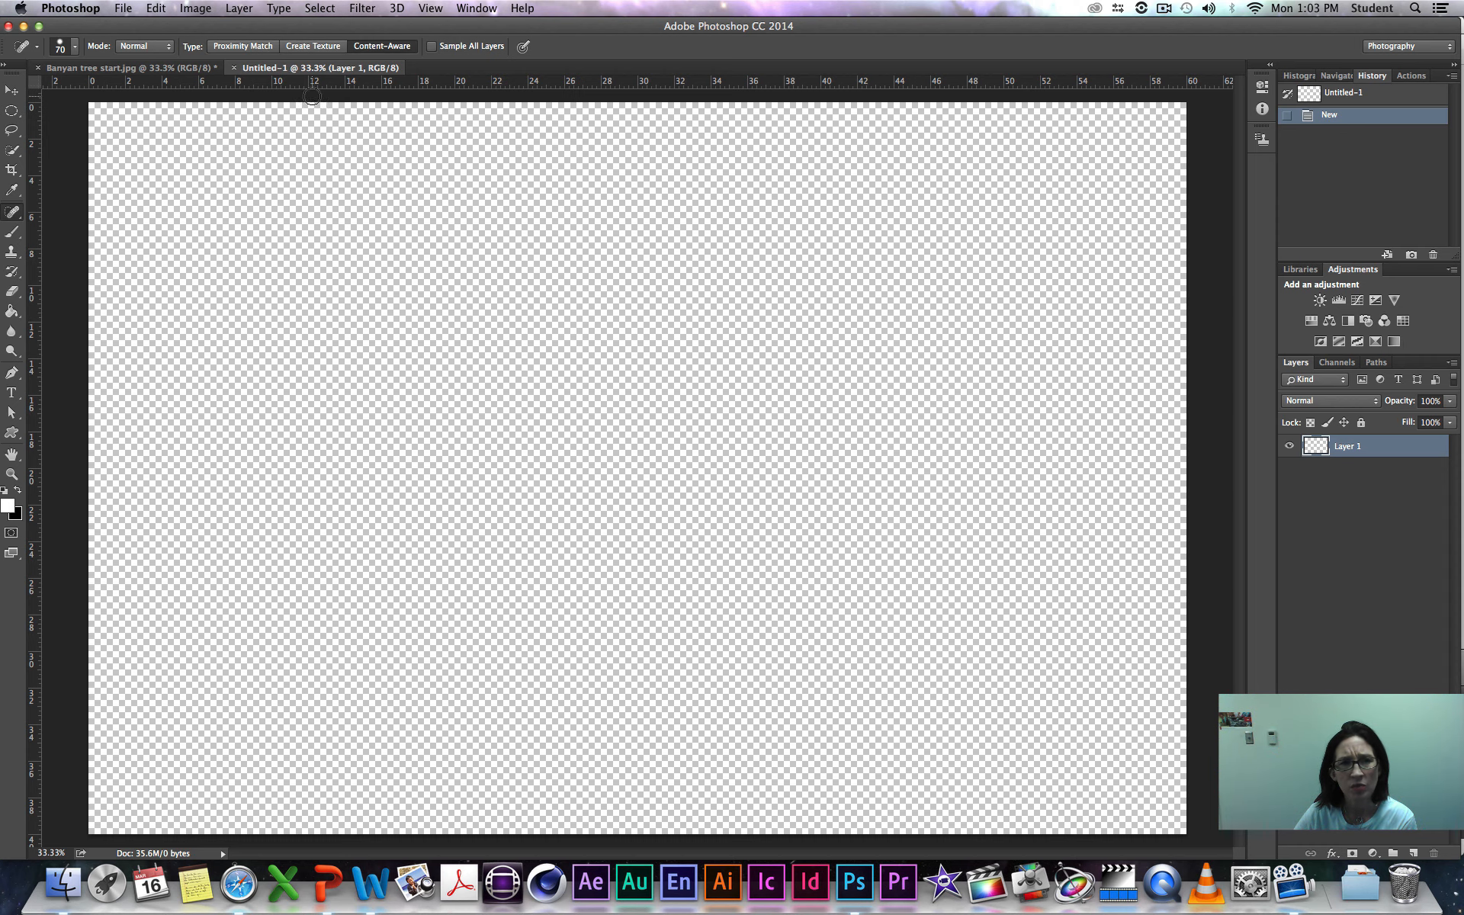
Step: Float Untitled-1 and Banyan tree start.jpg as separate windows, narrow Untitled-1, and arrange them so they overlap
left_click_drag(305, 71, 373, 113)
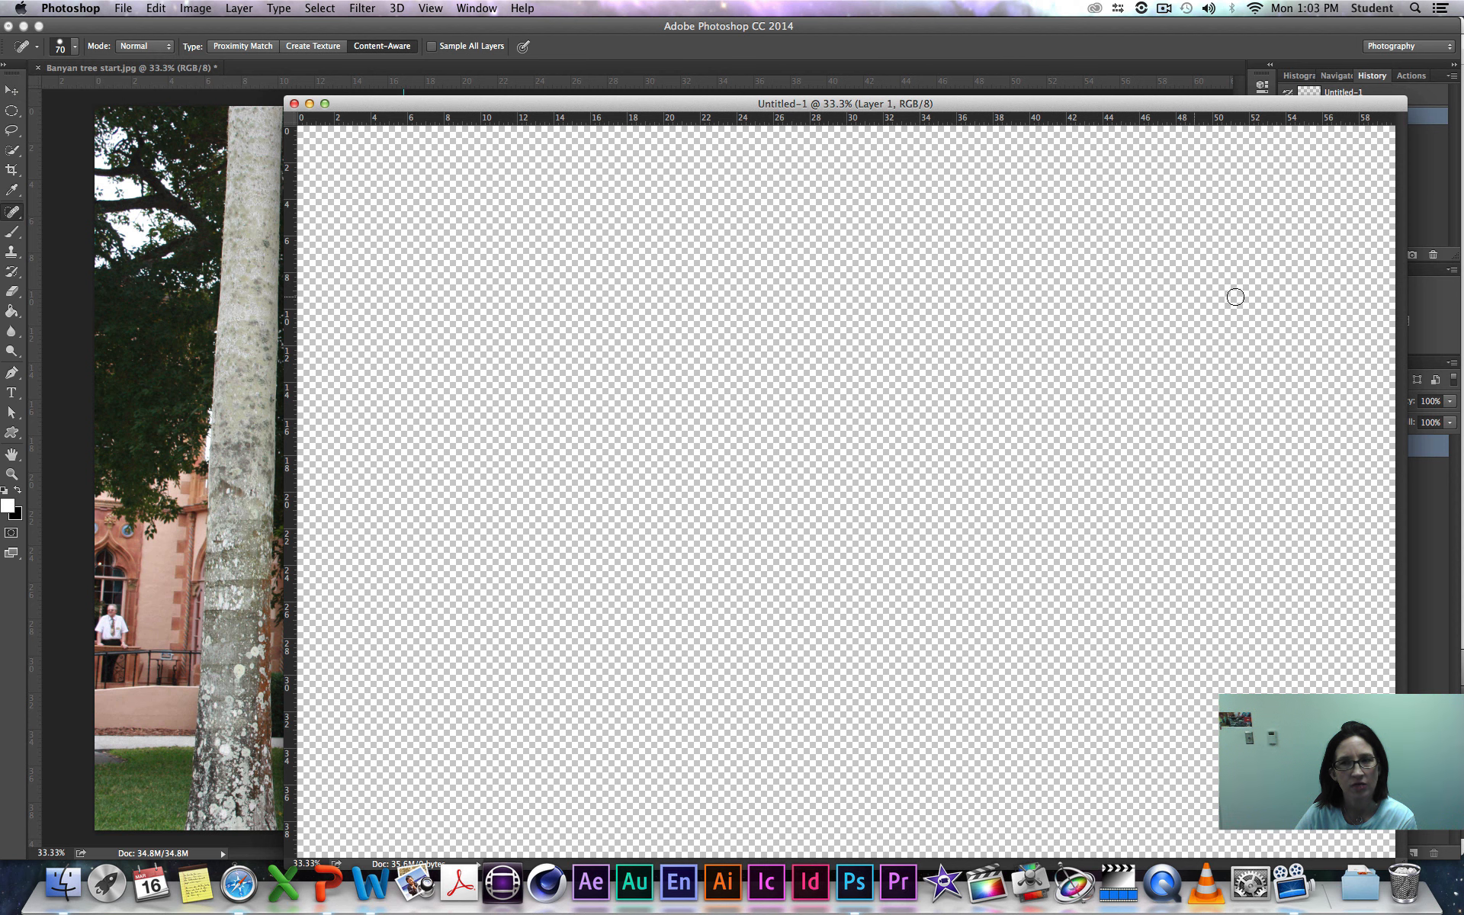
left_click_drag(1408, 310, 1171, 310)
left_click_drag(97, 71, 402, 163)
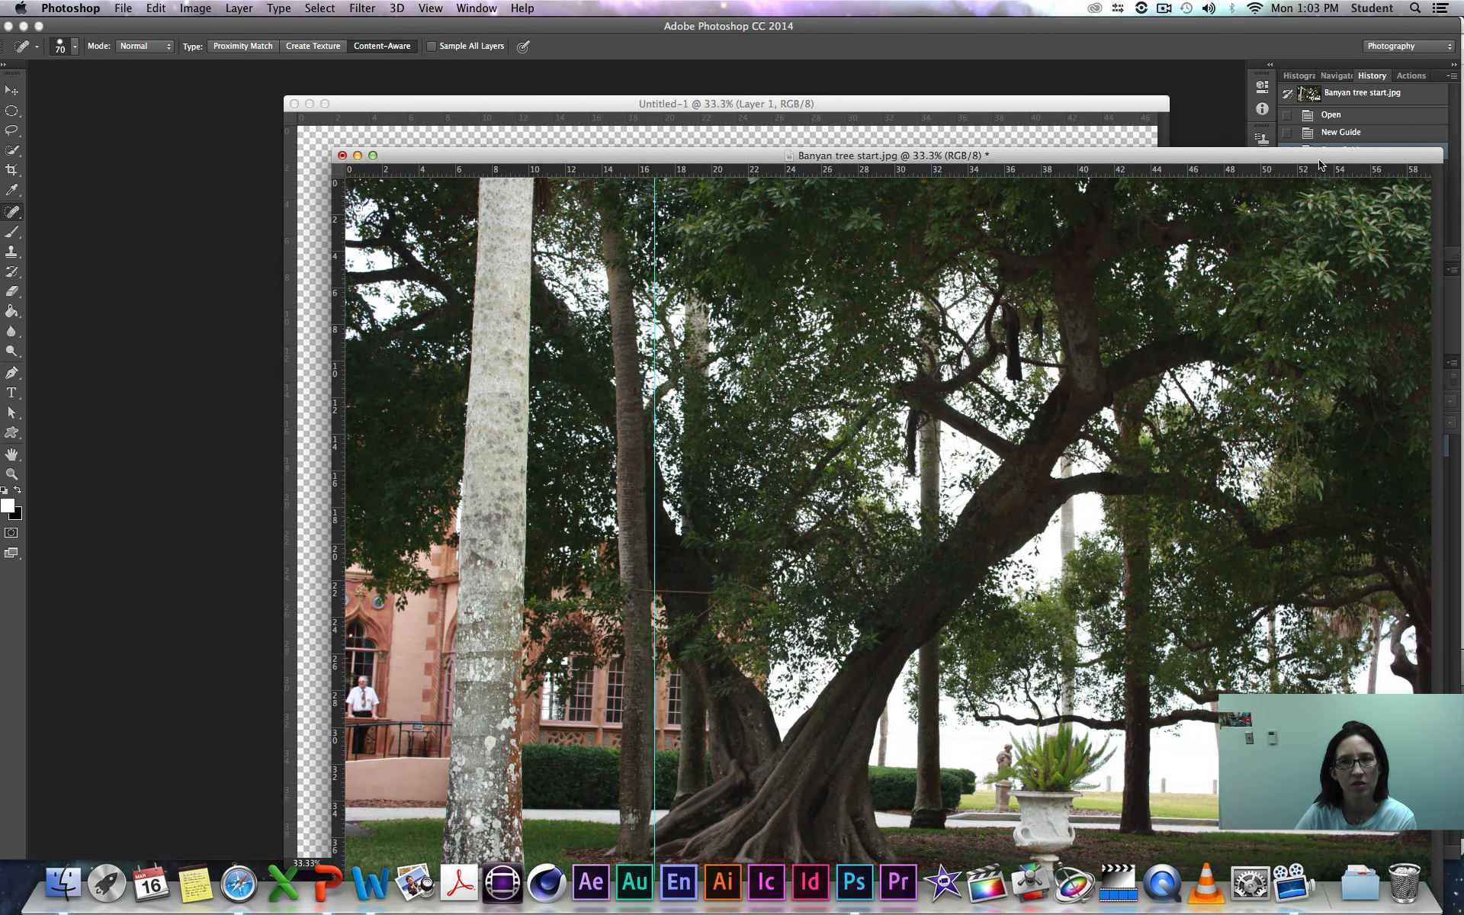
left_click_drag(1310, 162, 1018, 76)
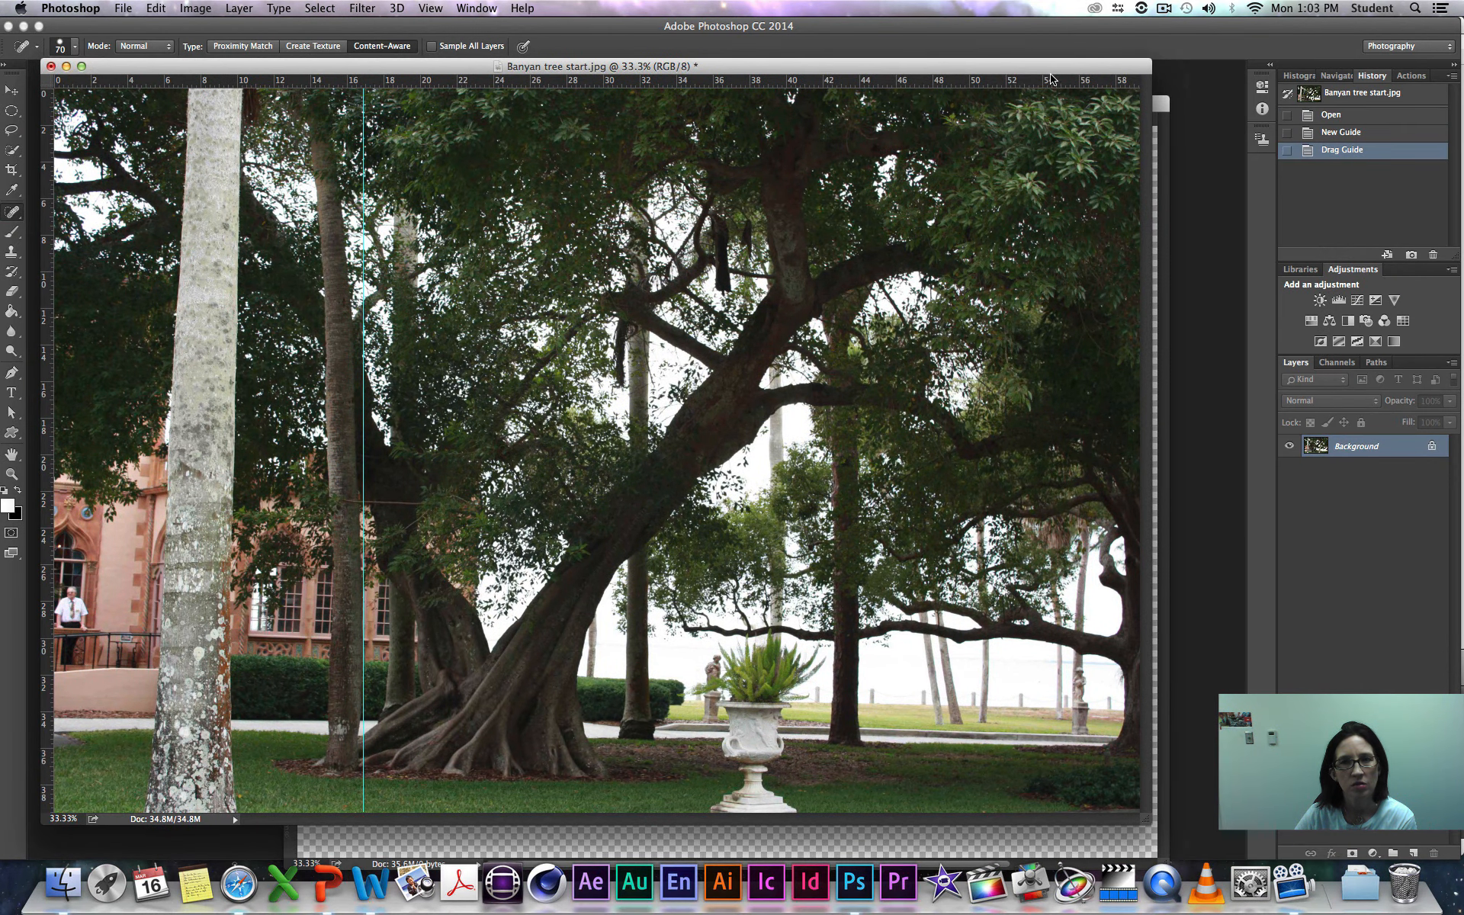
Step: Copy the Background layer of Banyan tree start.jpg into the Untitled-1 document
left_click(1165, 154)
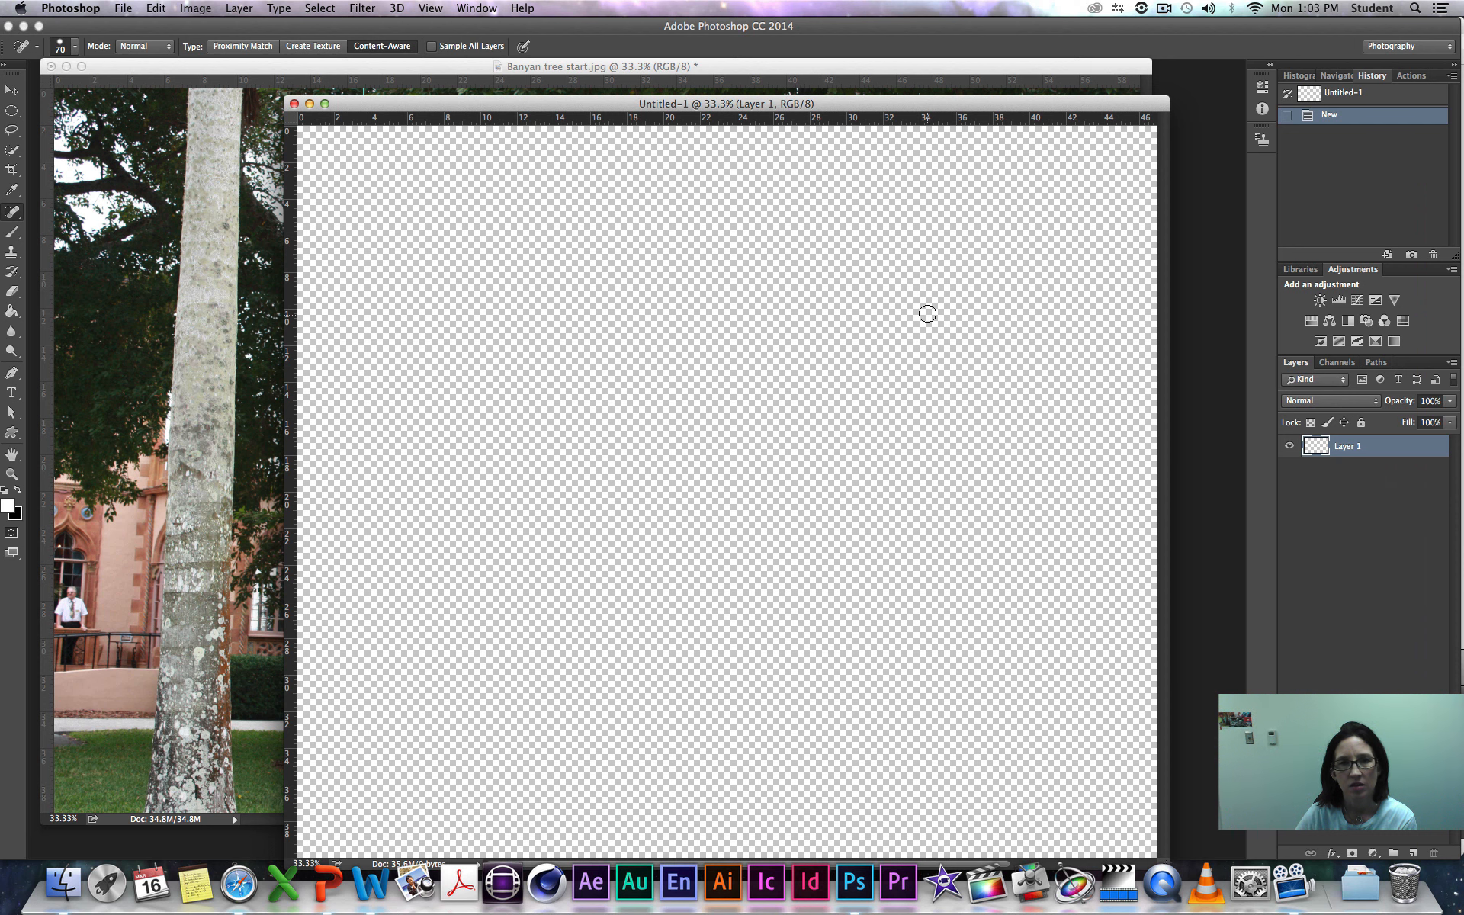
left_click(665, 81)
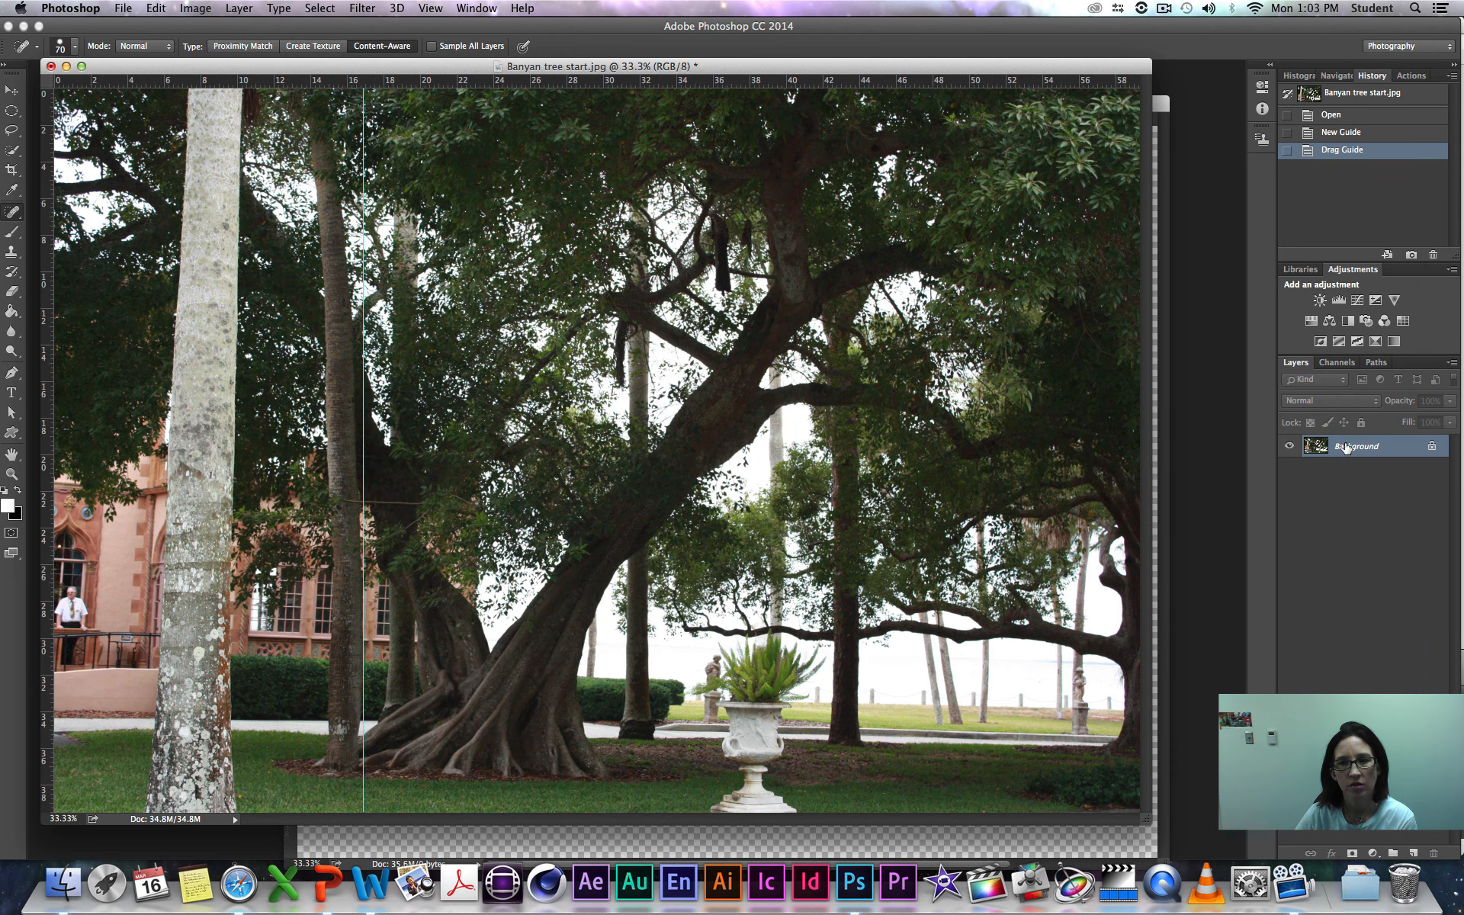
left_click_drag(1344, 449, 747, 845)
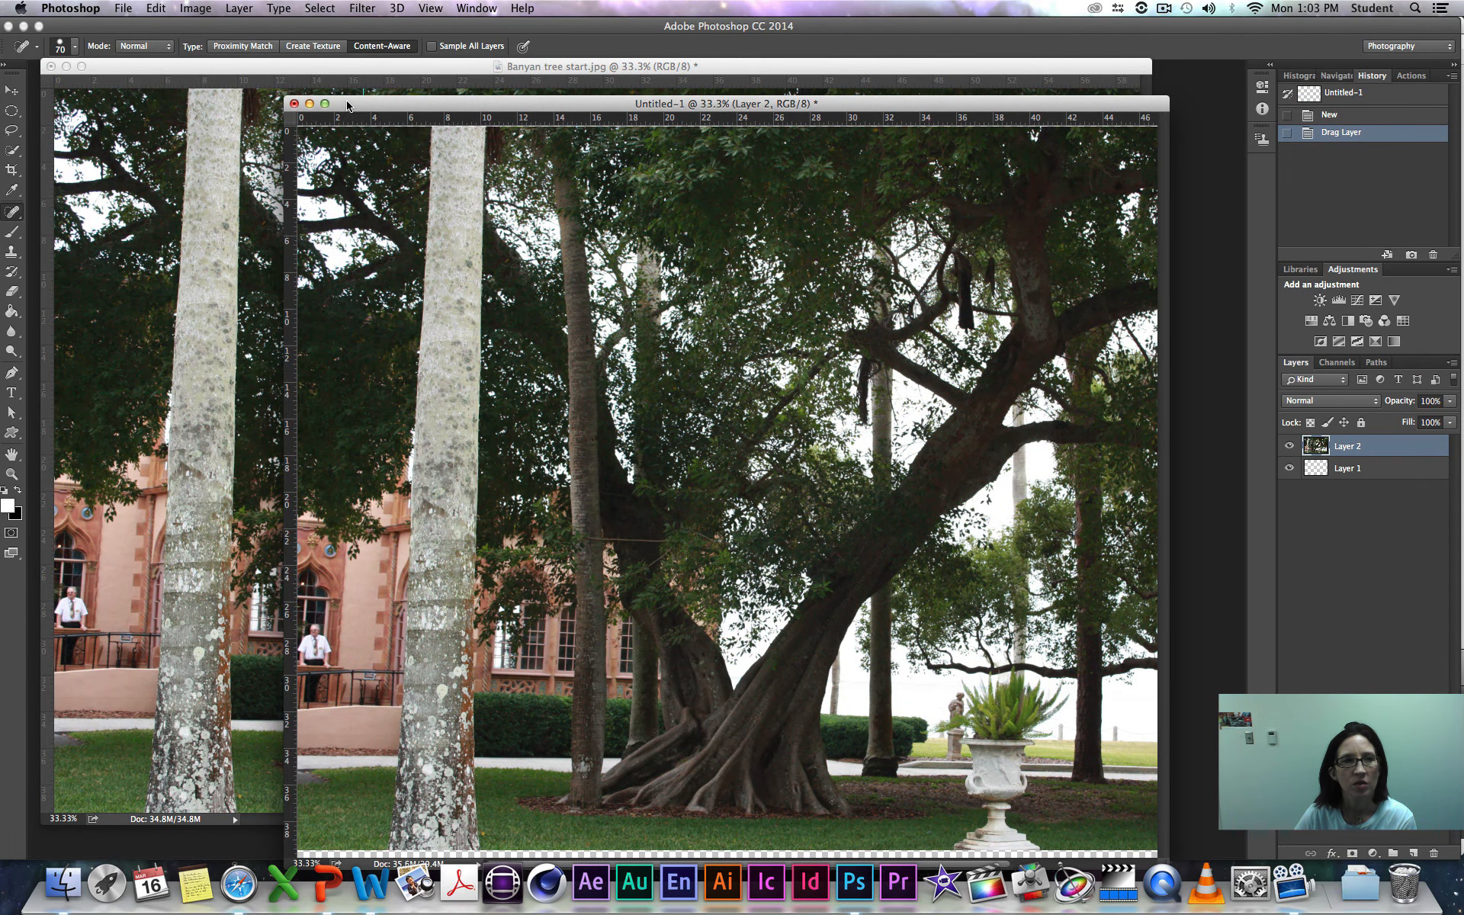
Step: Minimize the Banyan tree start.jpg window and dock Untitled-1 back as a tab in the workspace
left_click(136, 72)
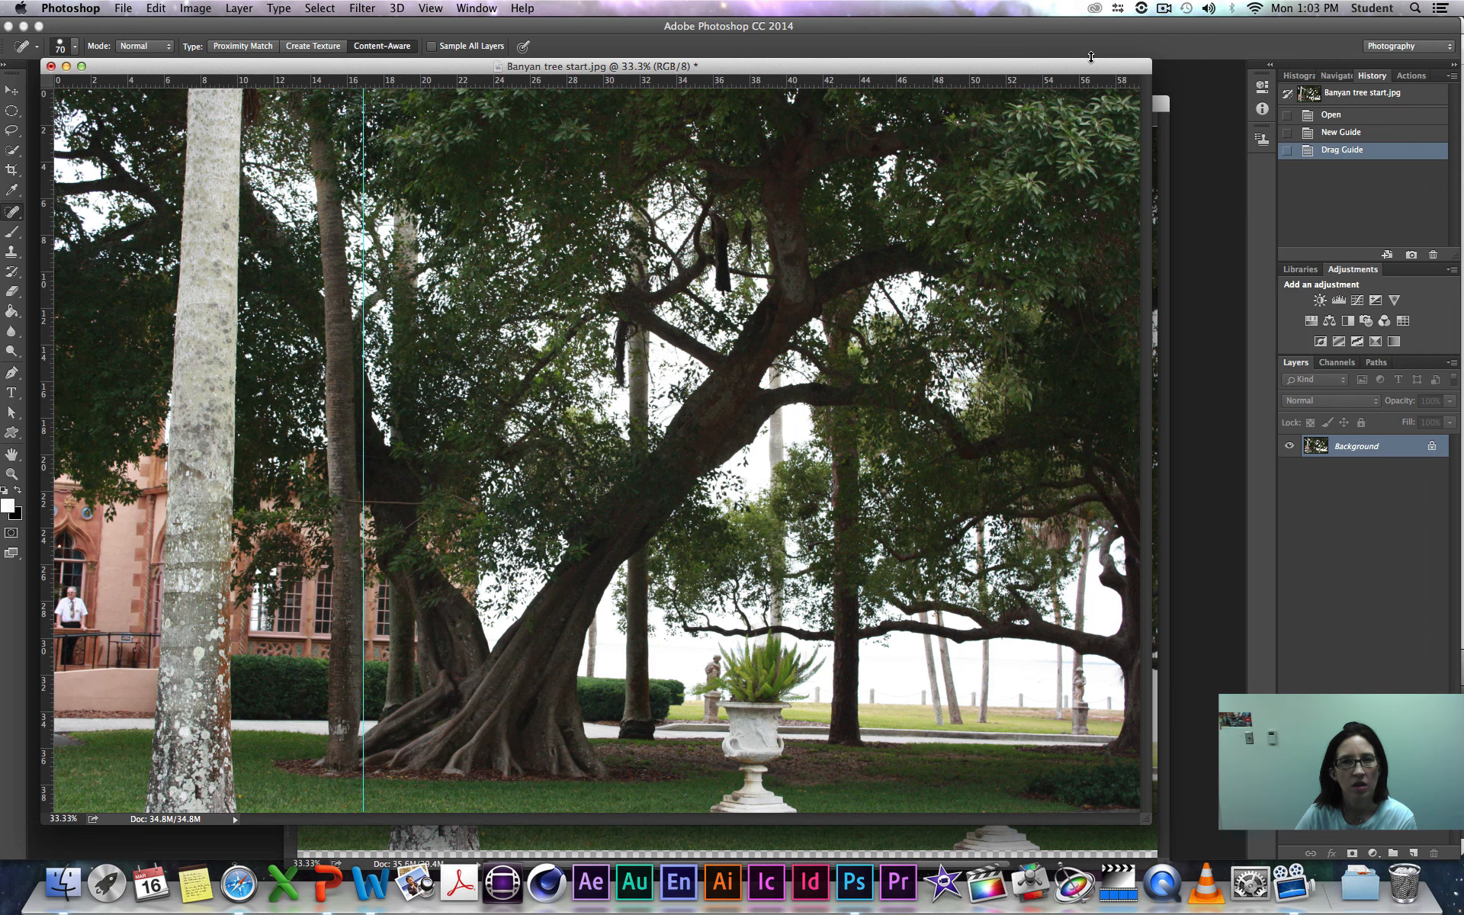
left_click(65, 67)
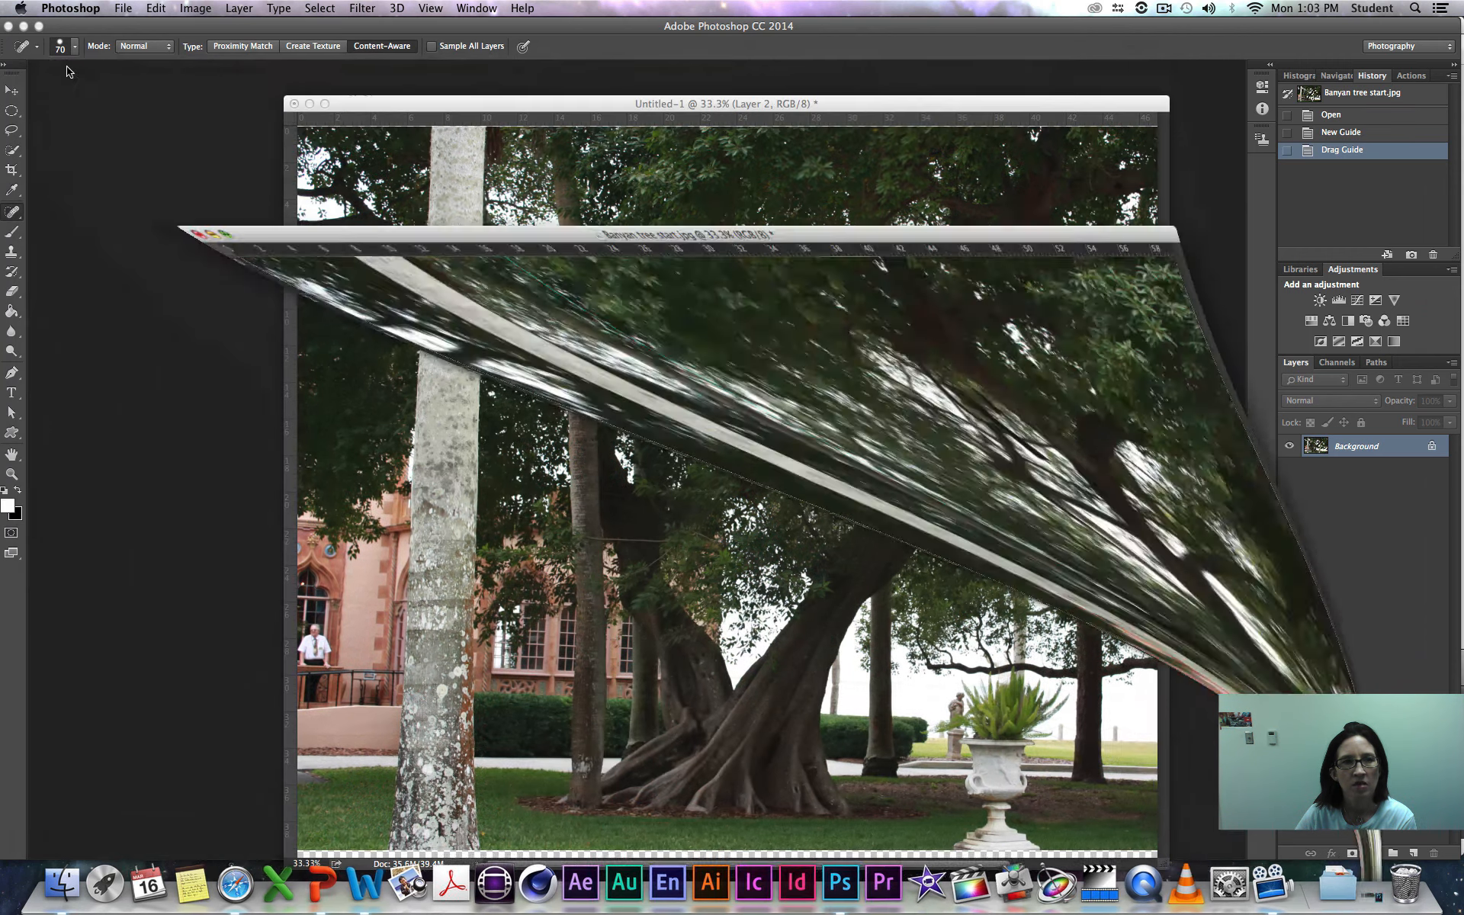
left_click_drag(716, 106, 599, 87)
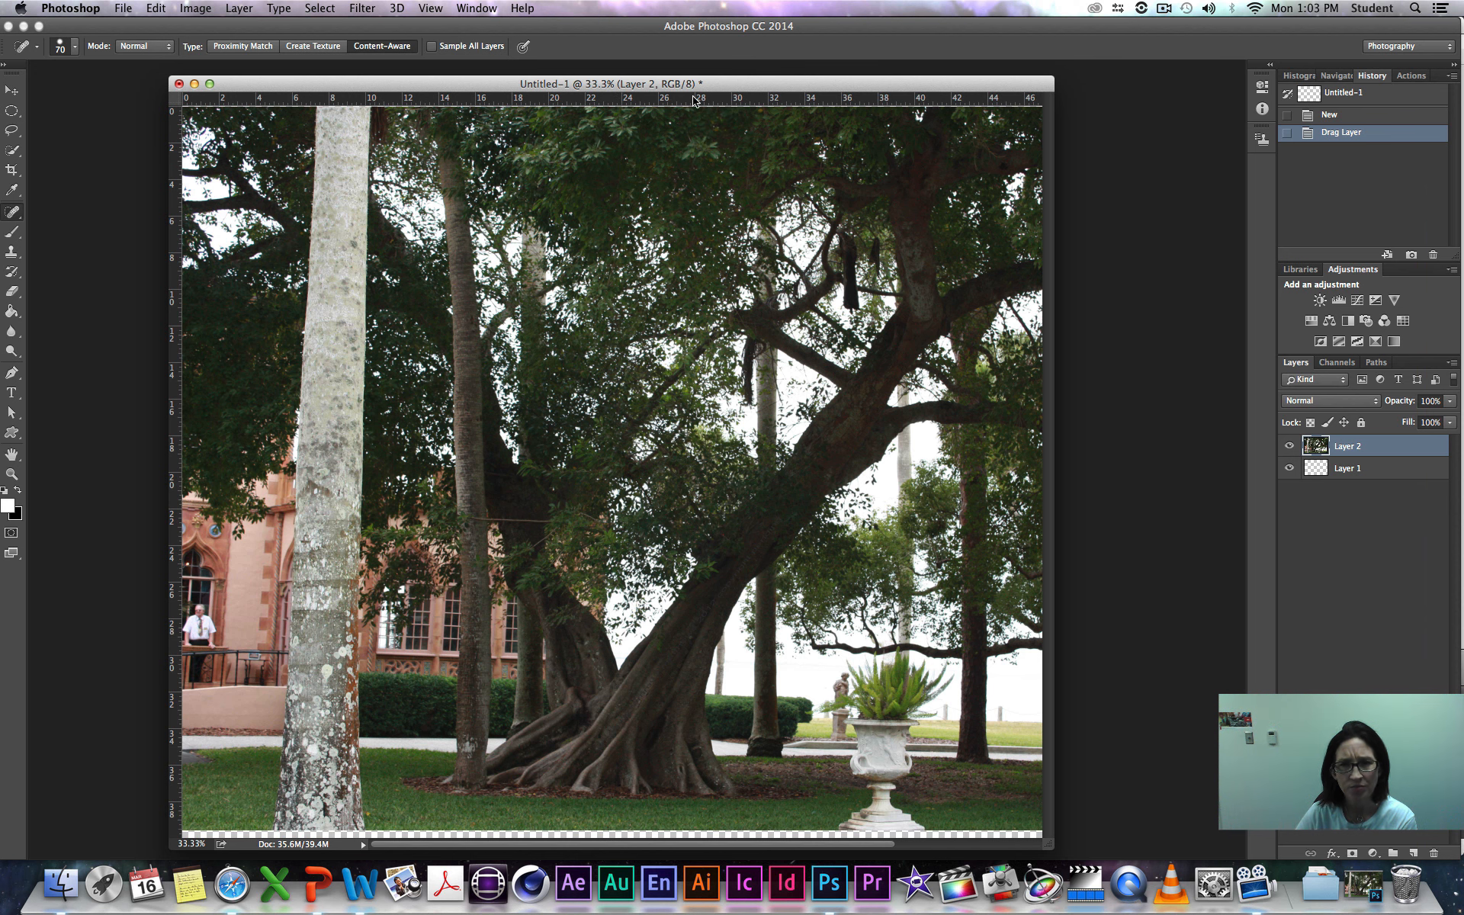
left_click_drag(477, 85, 395, 74)
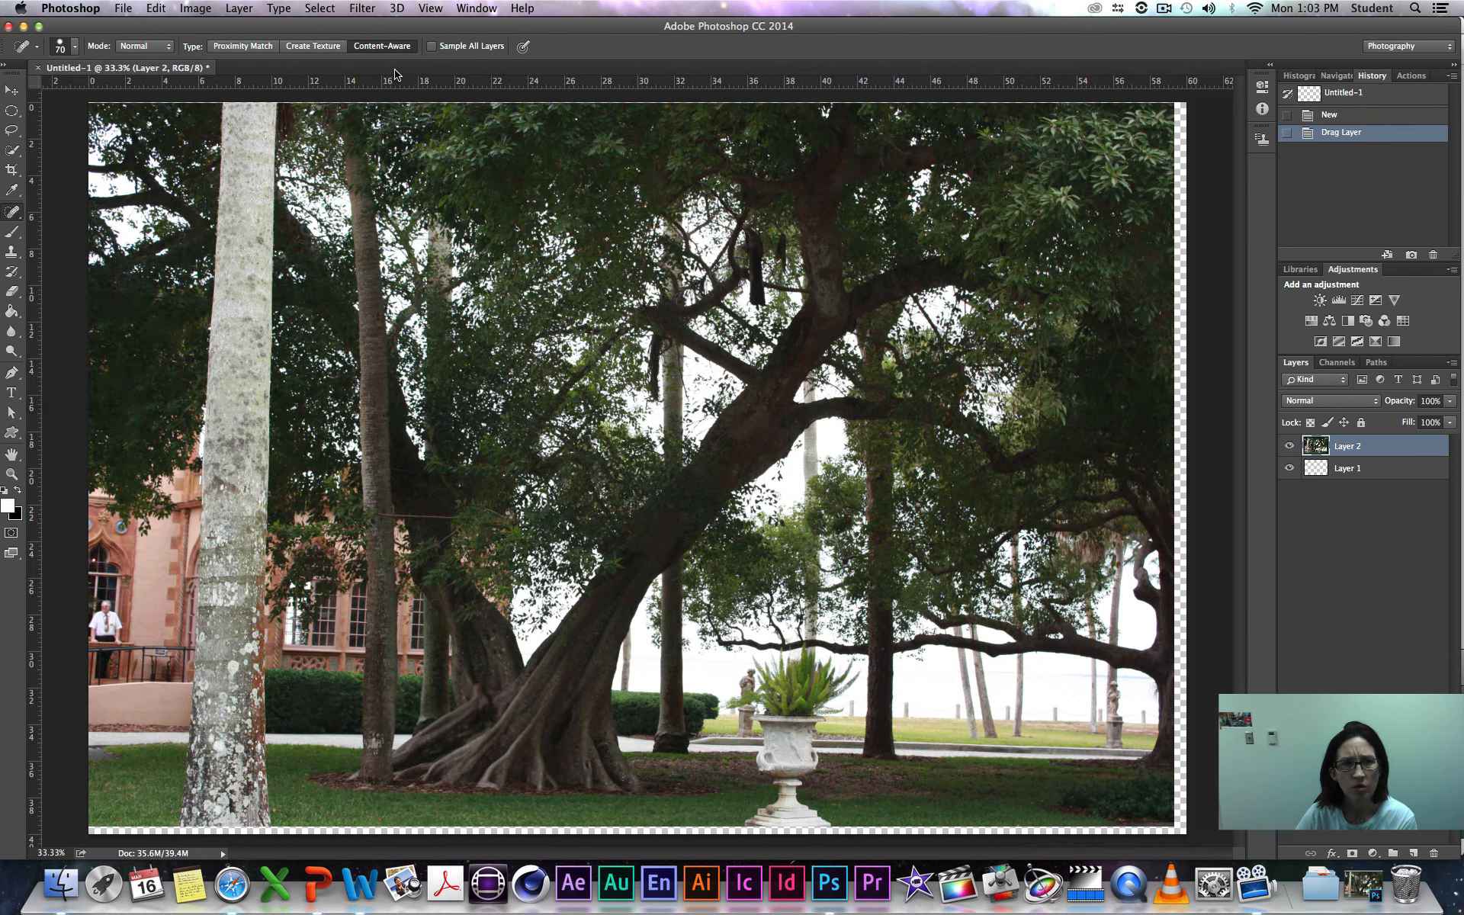
Step: Move the photo layer to the center of the canvas, leaving an even transparent border on all sides
left_click_drag(254, 201, 263, 205)
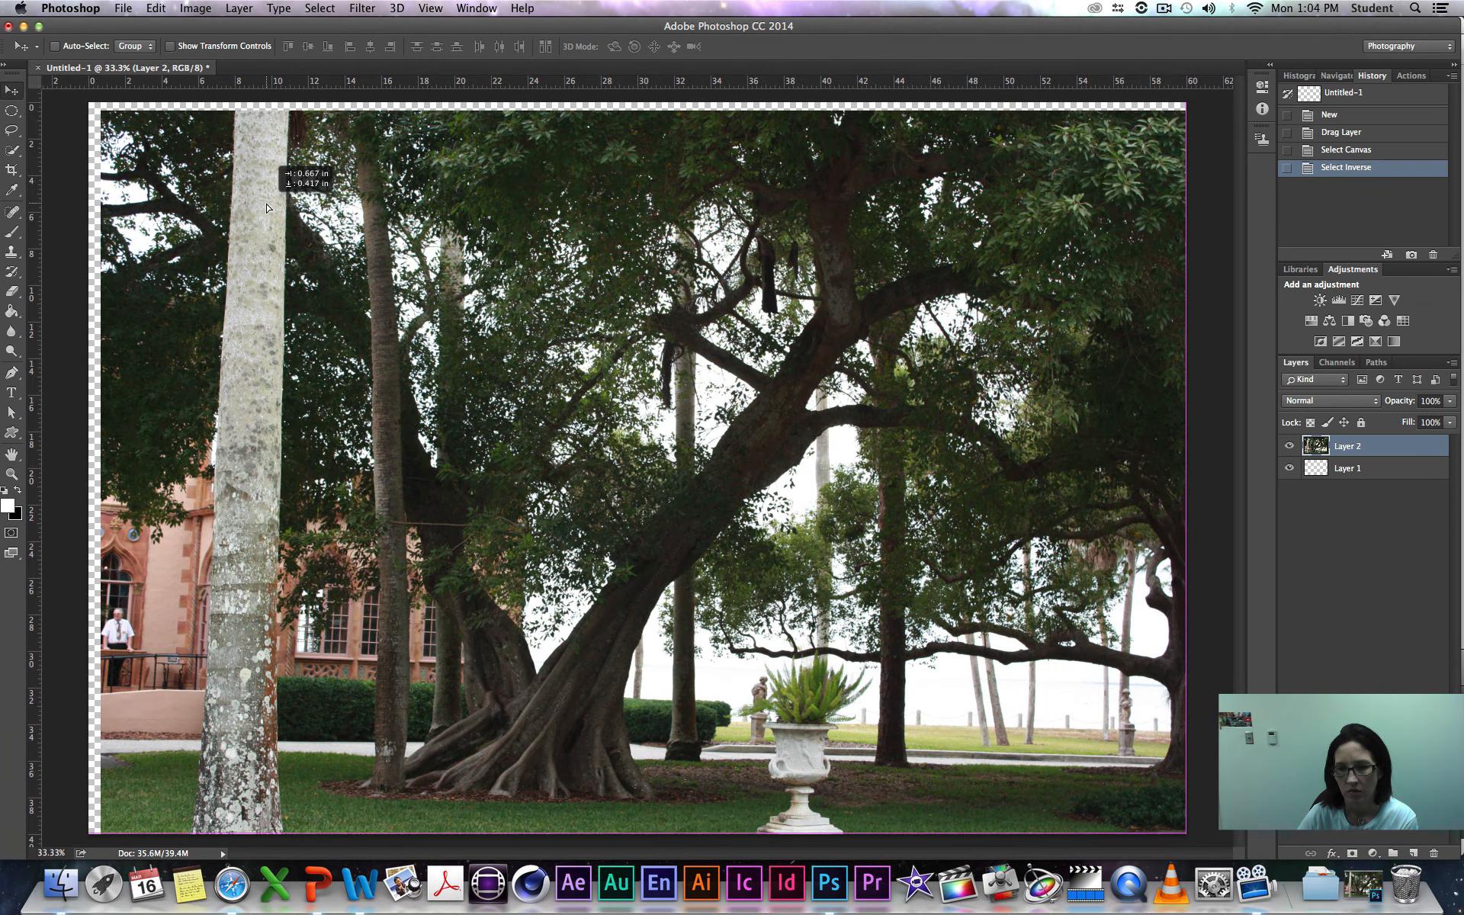
left_click_drag(262, 204, 263, 206)
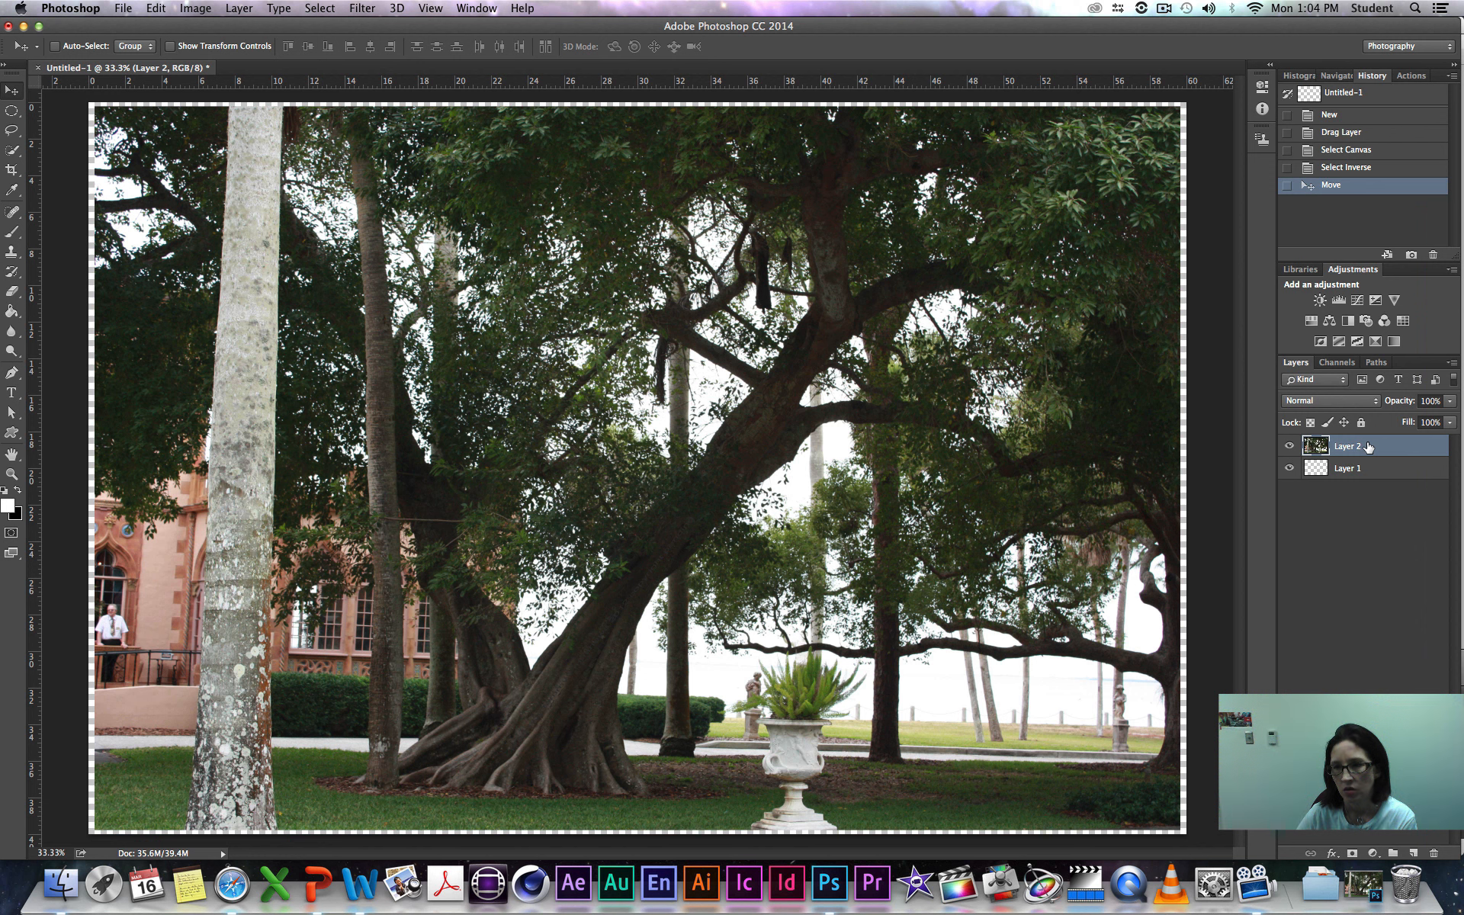
Step: Duplicate Layer 2 and delete the empty Layer 1
left_click_drag(1368, 447, 1415, 854)
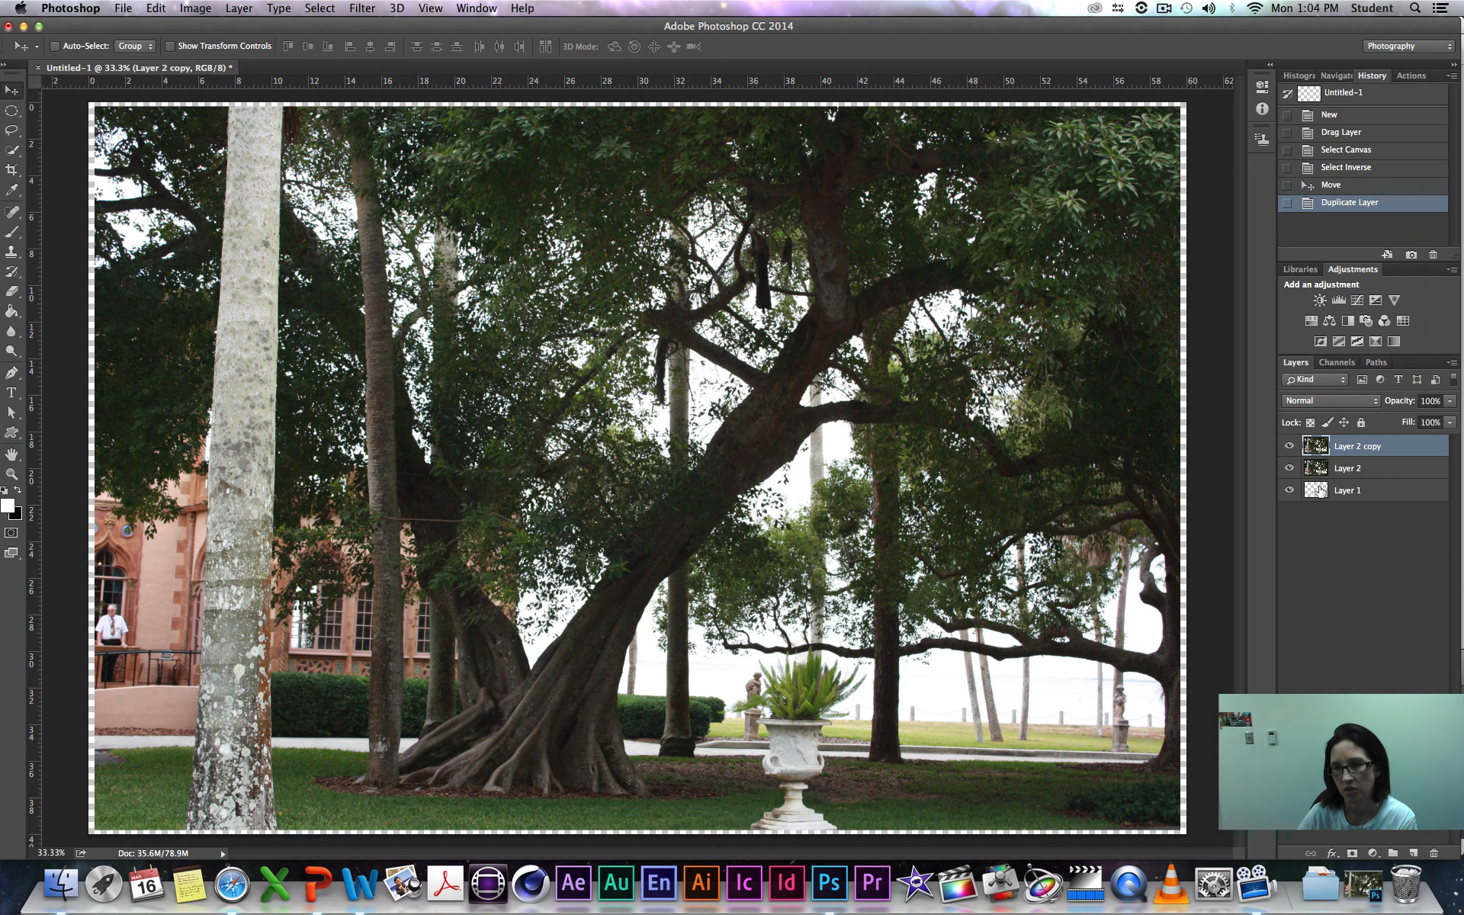
left_click(1349, 491)
left_click_drag(1342, 493, 1433, 853)
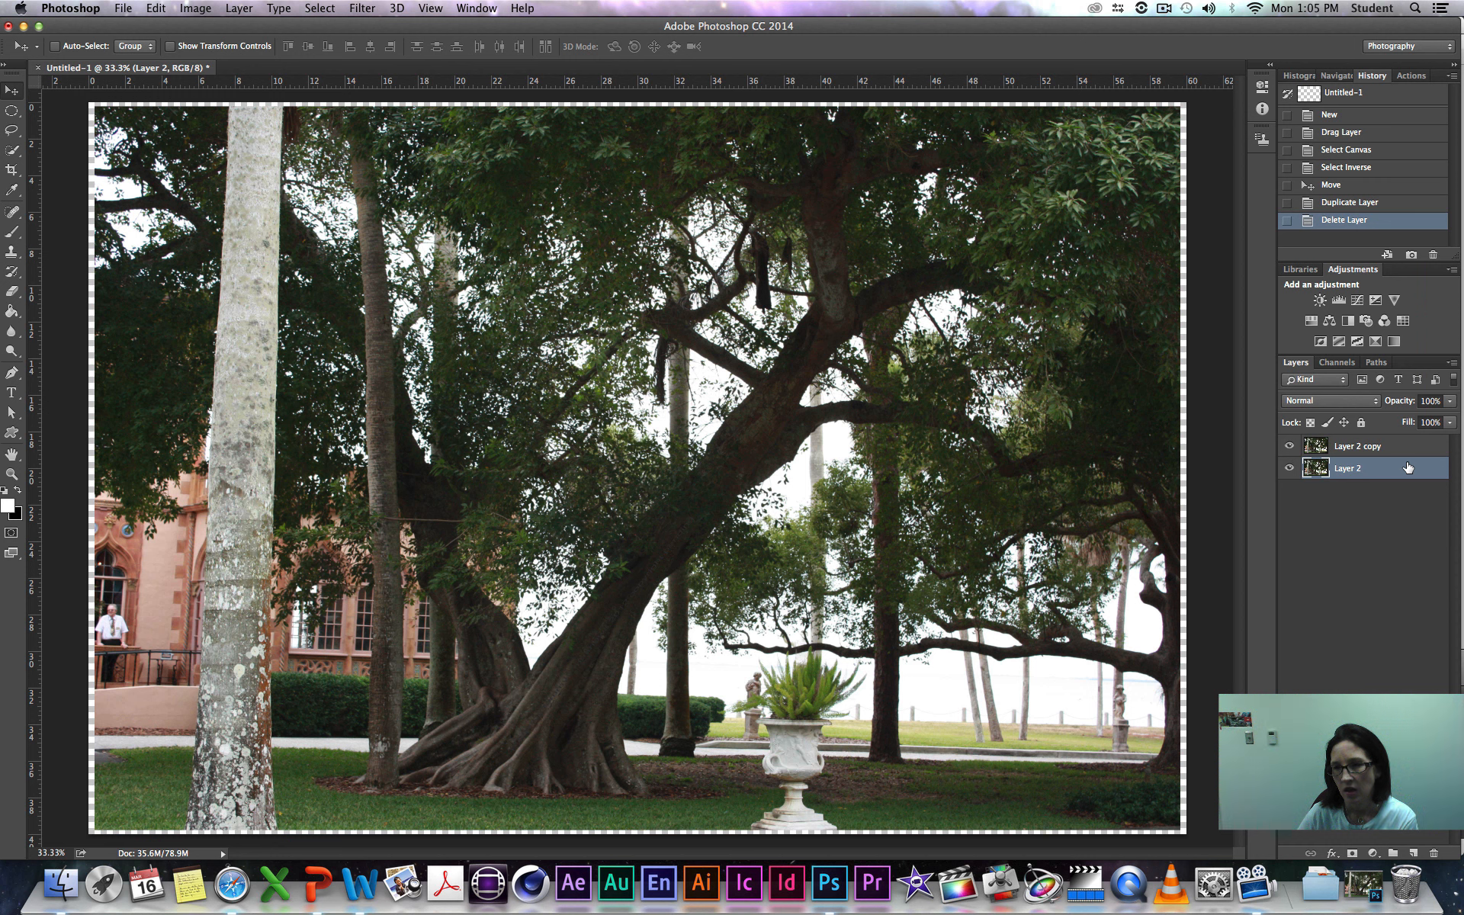
Step: Rename Layer 2 as Banyan and lock the layer completely
double_click(1348, 468)
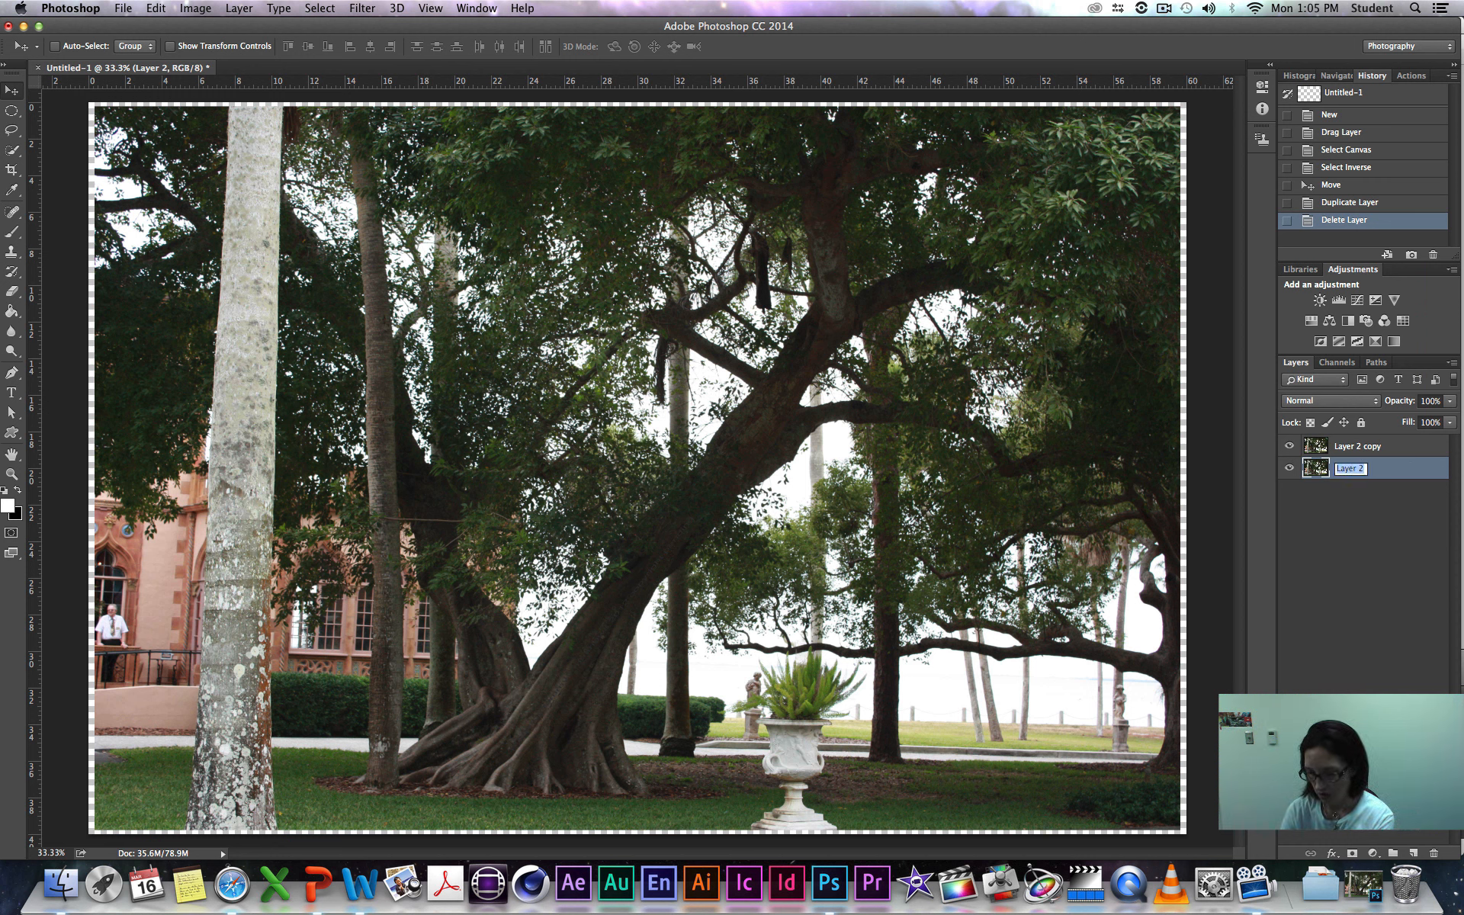
type("Banyan")
key("Return")
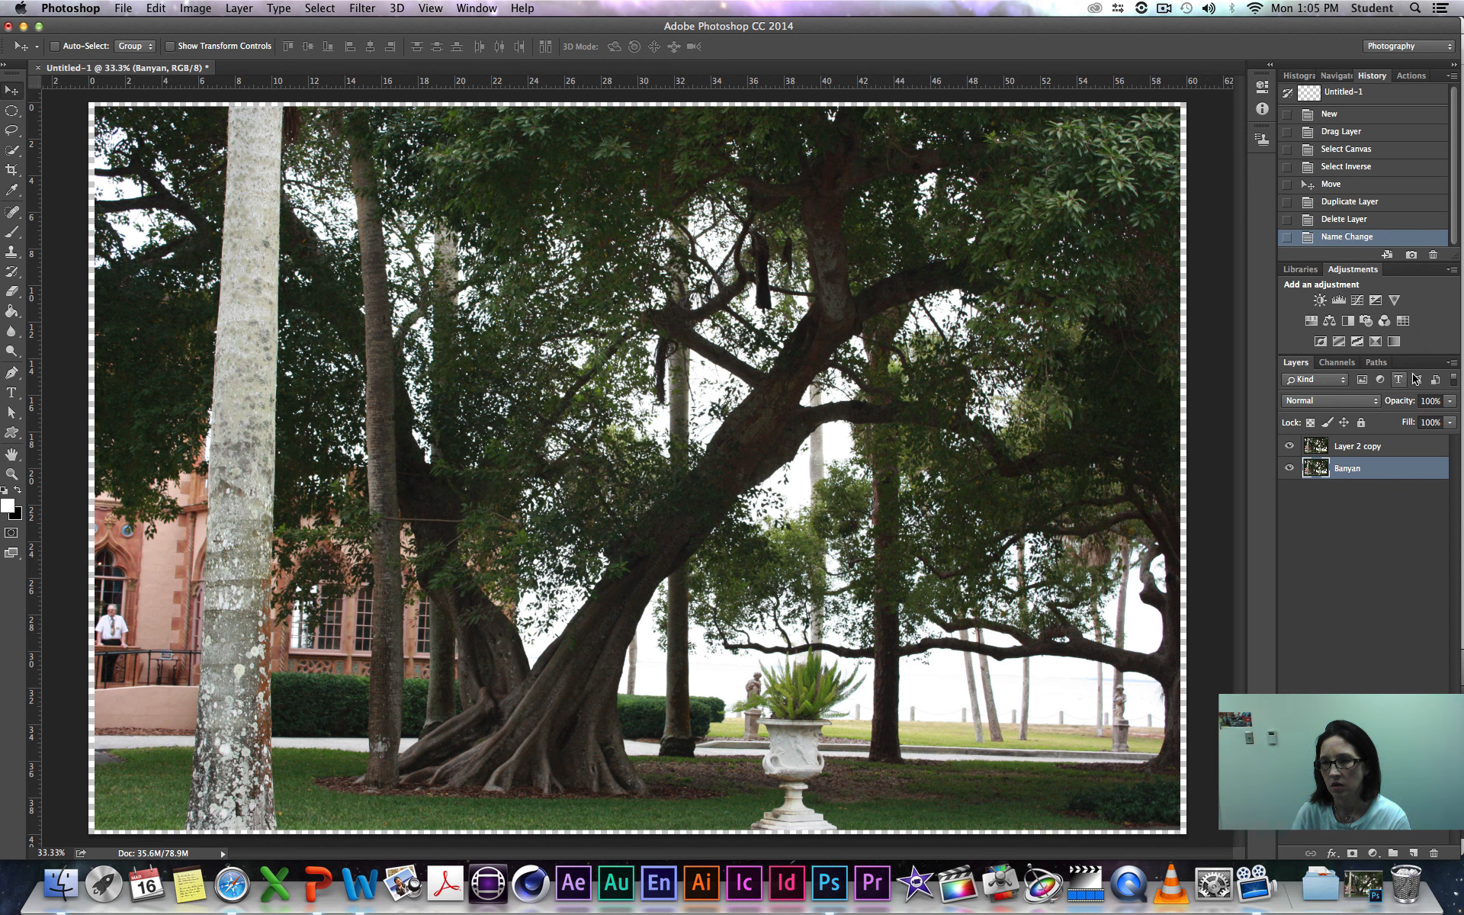
left_click(1362, 422)
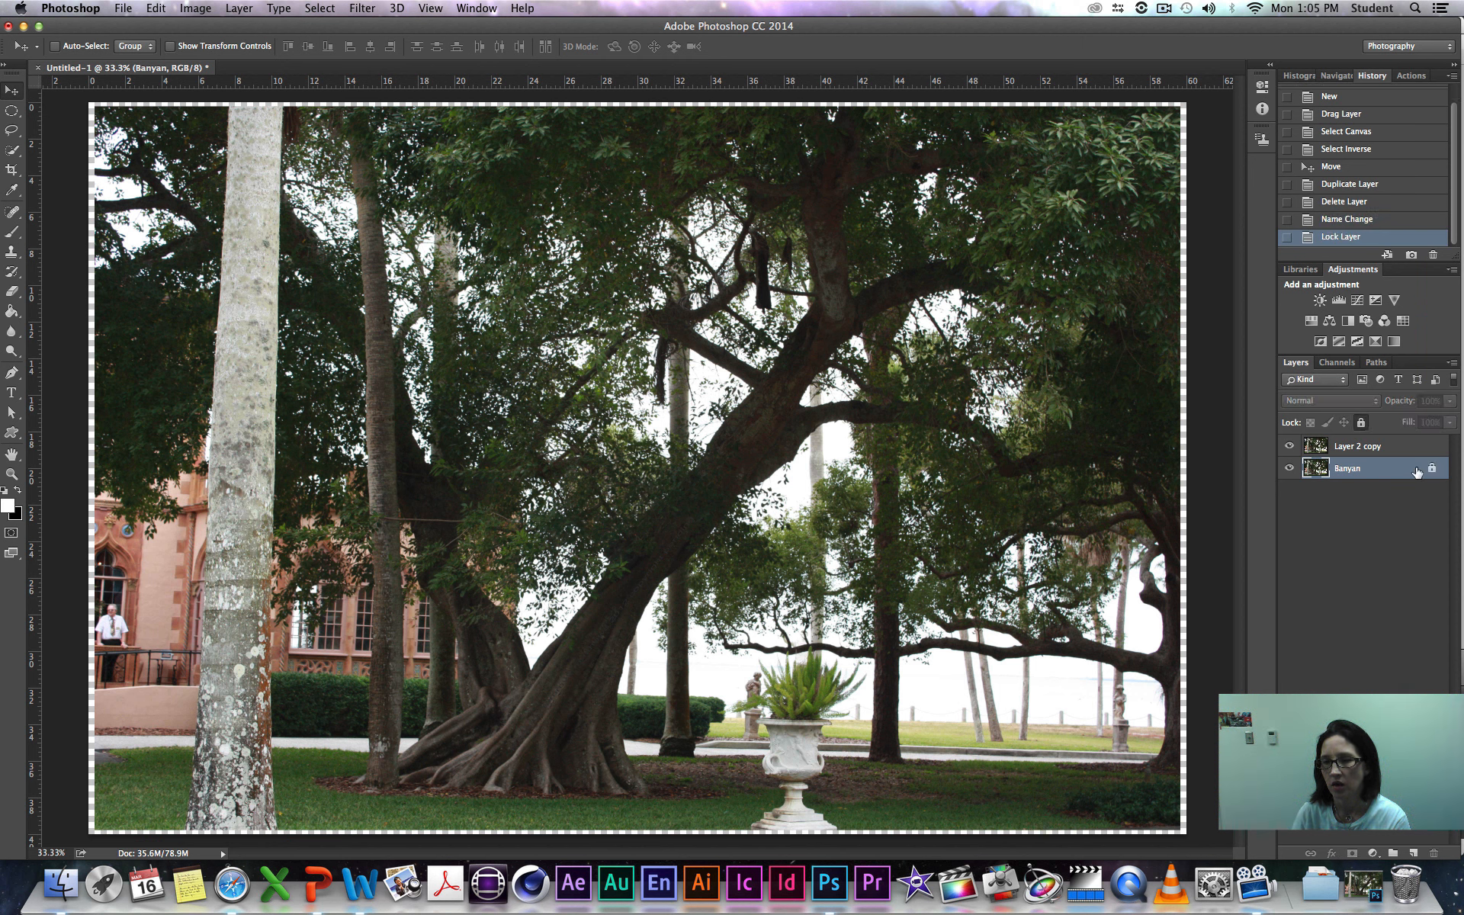
left_click(1431, 468)
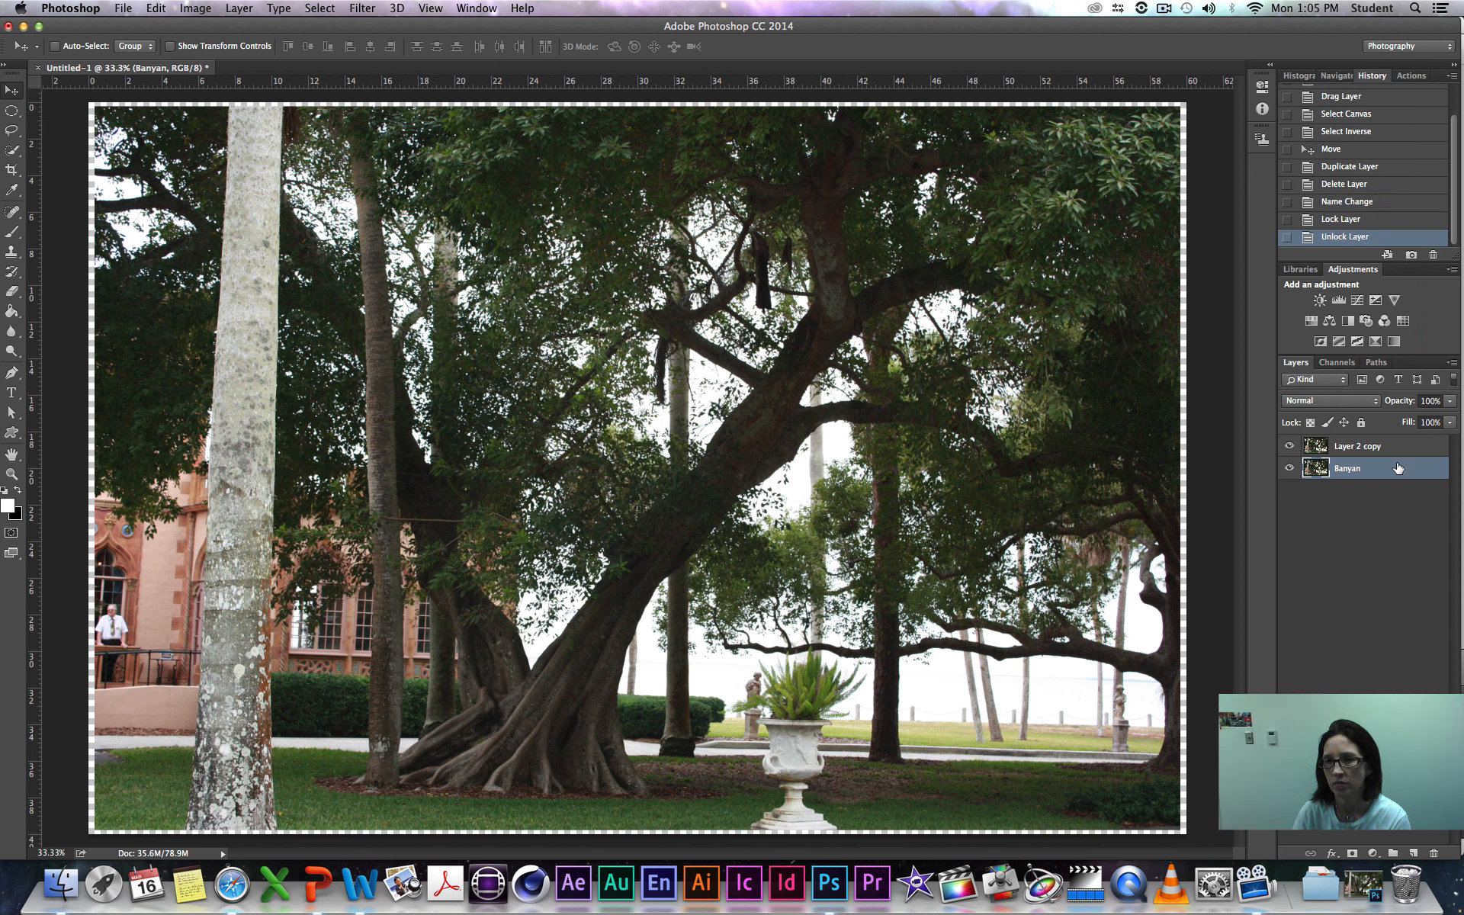
left_click(1361, 423)
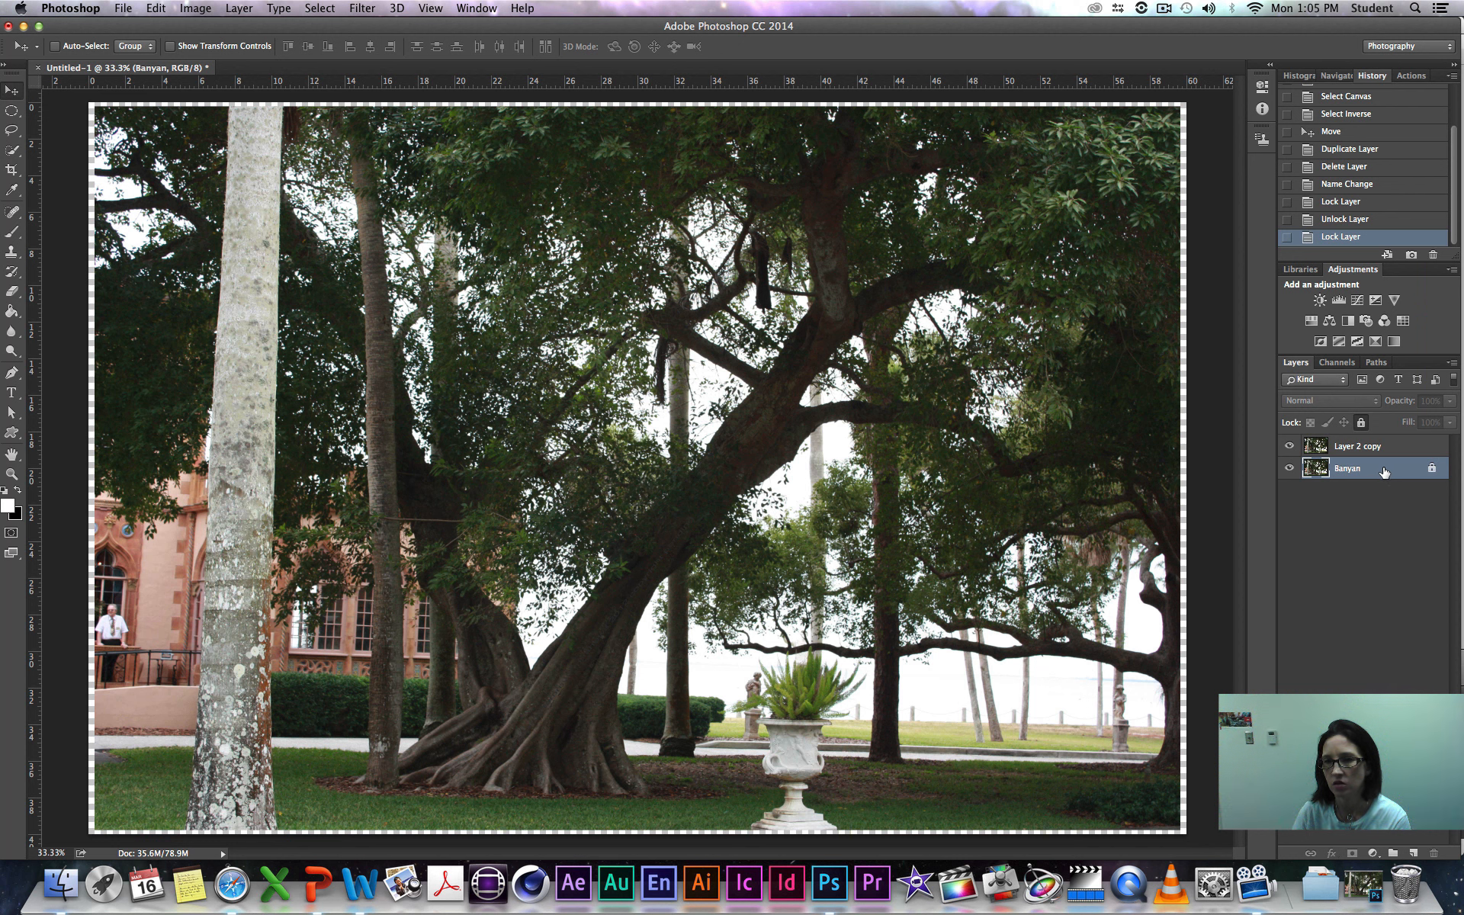
Step: Make Layer 2 copy the active layer and add a vertical guide at 16 inches
left_click(1373, 448)
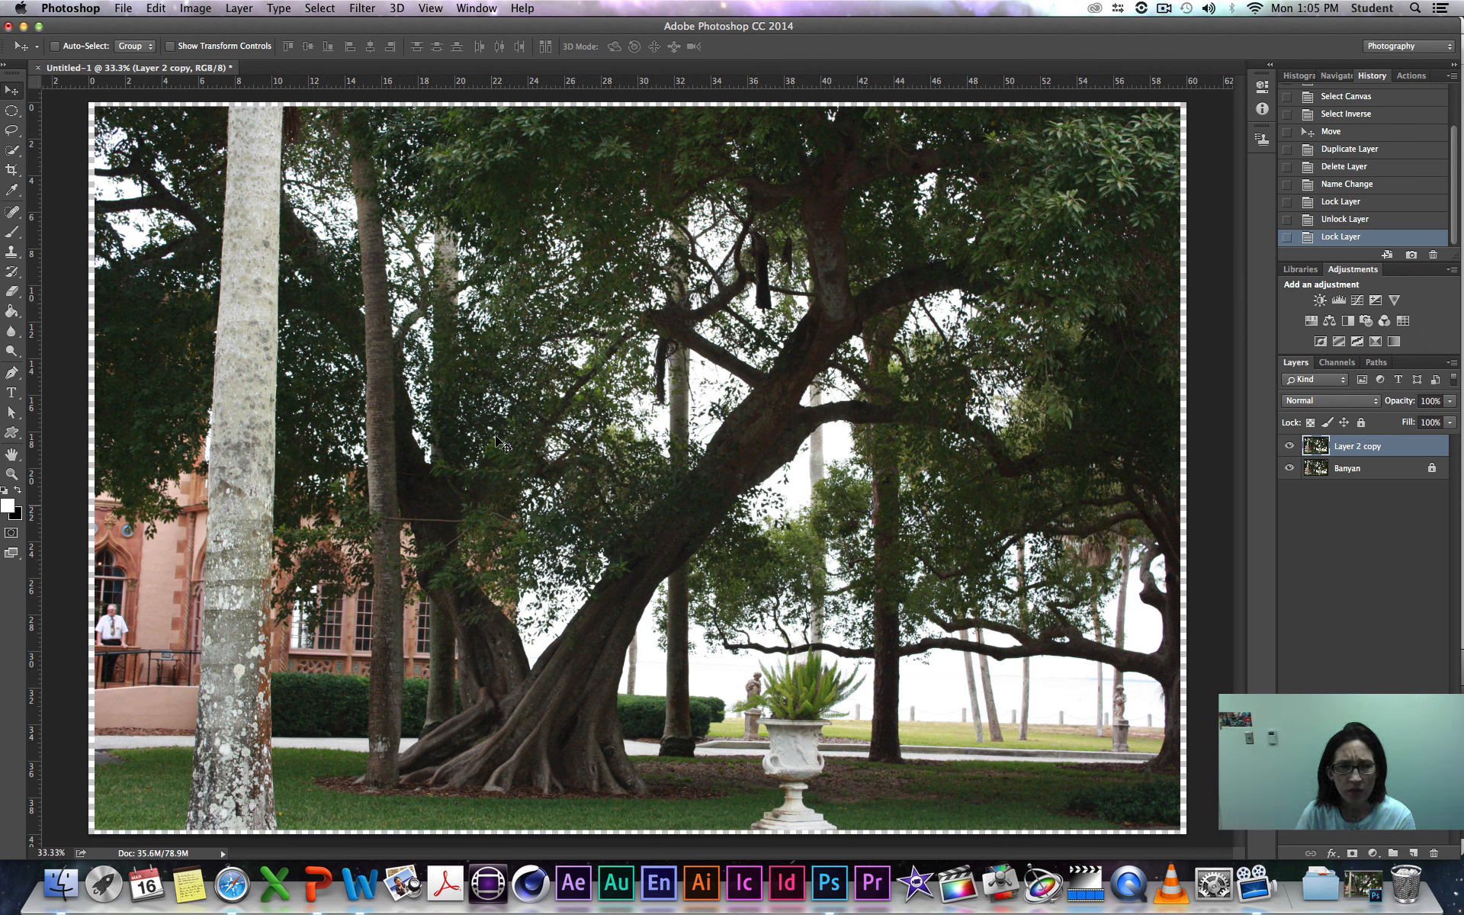
left_click(429, 11)
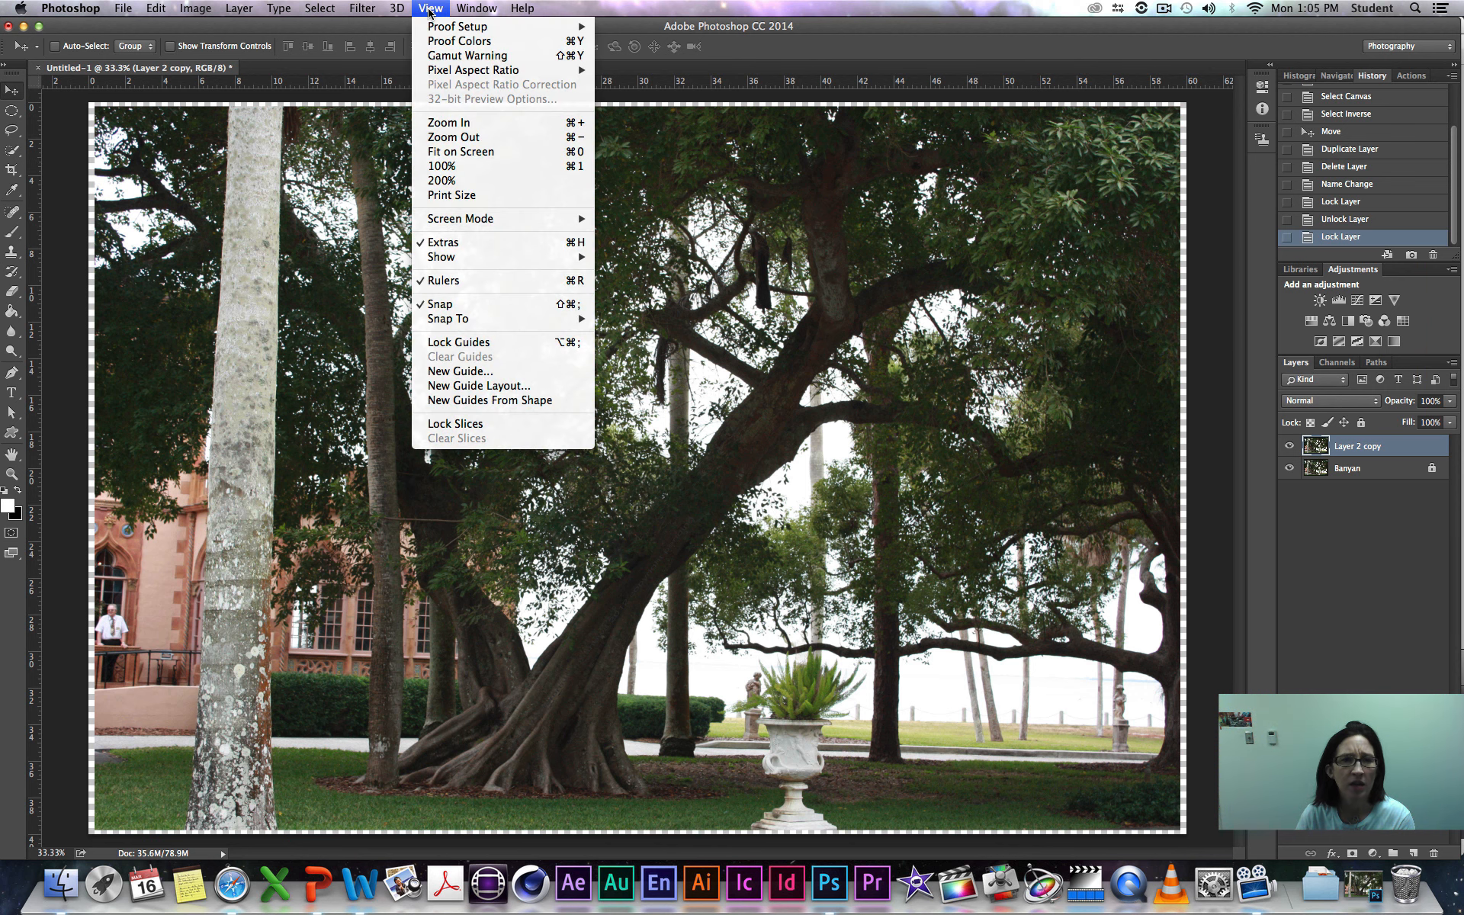
mouse_move(374, 14)
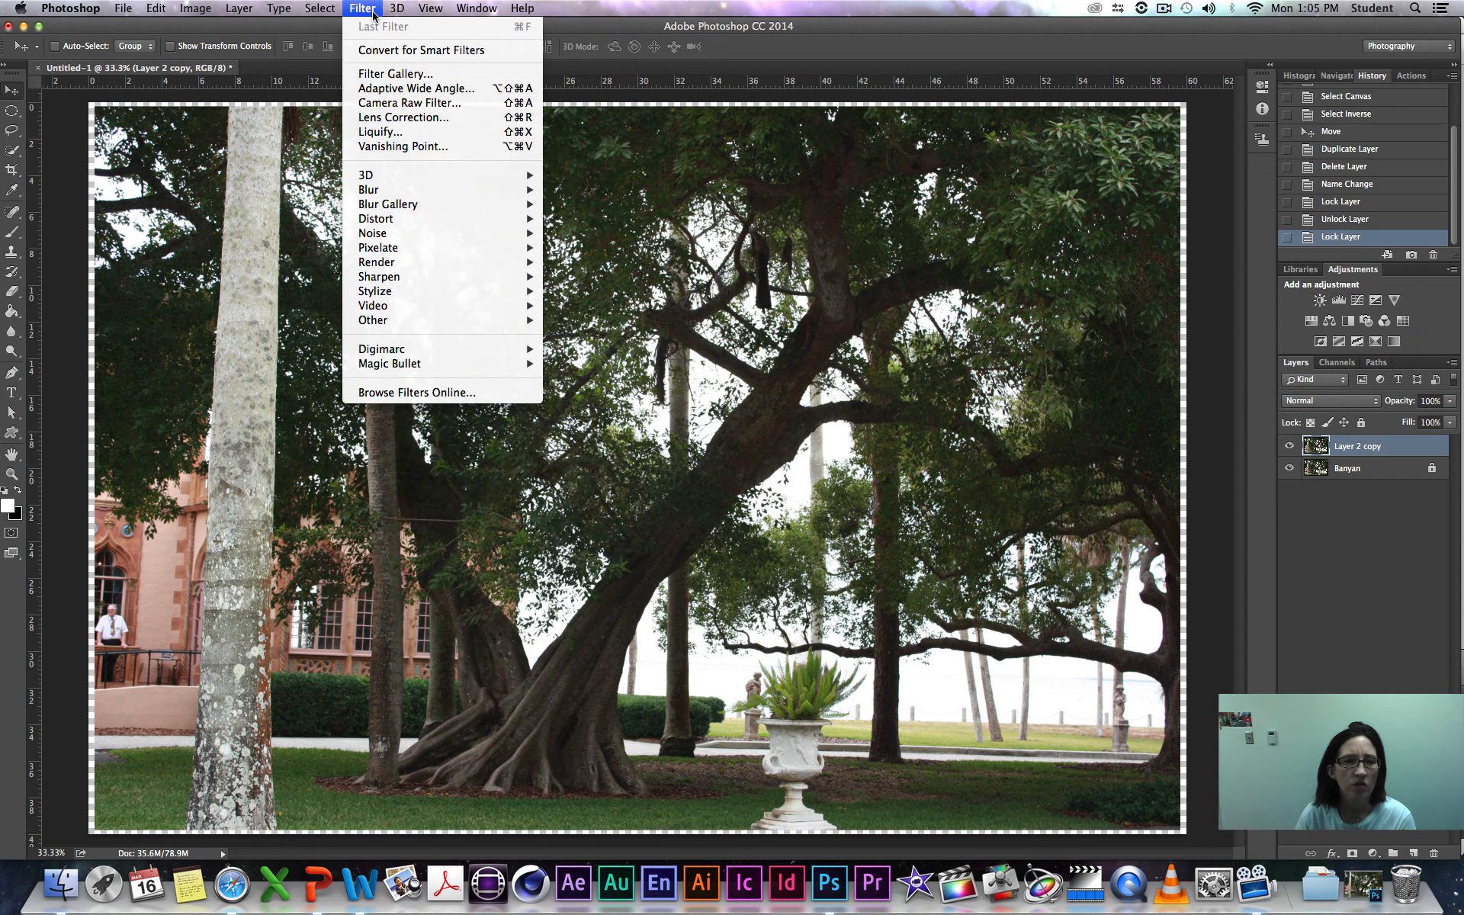
mouse_move(430, 11)
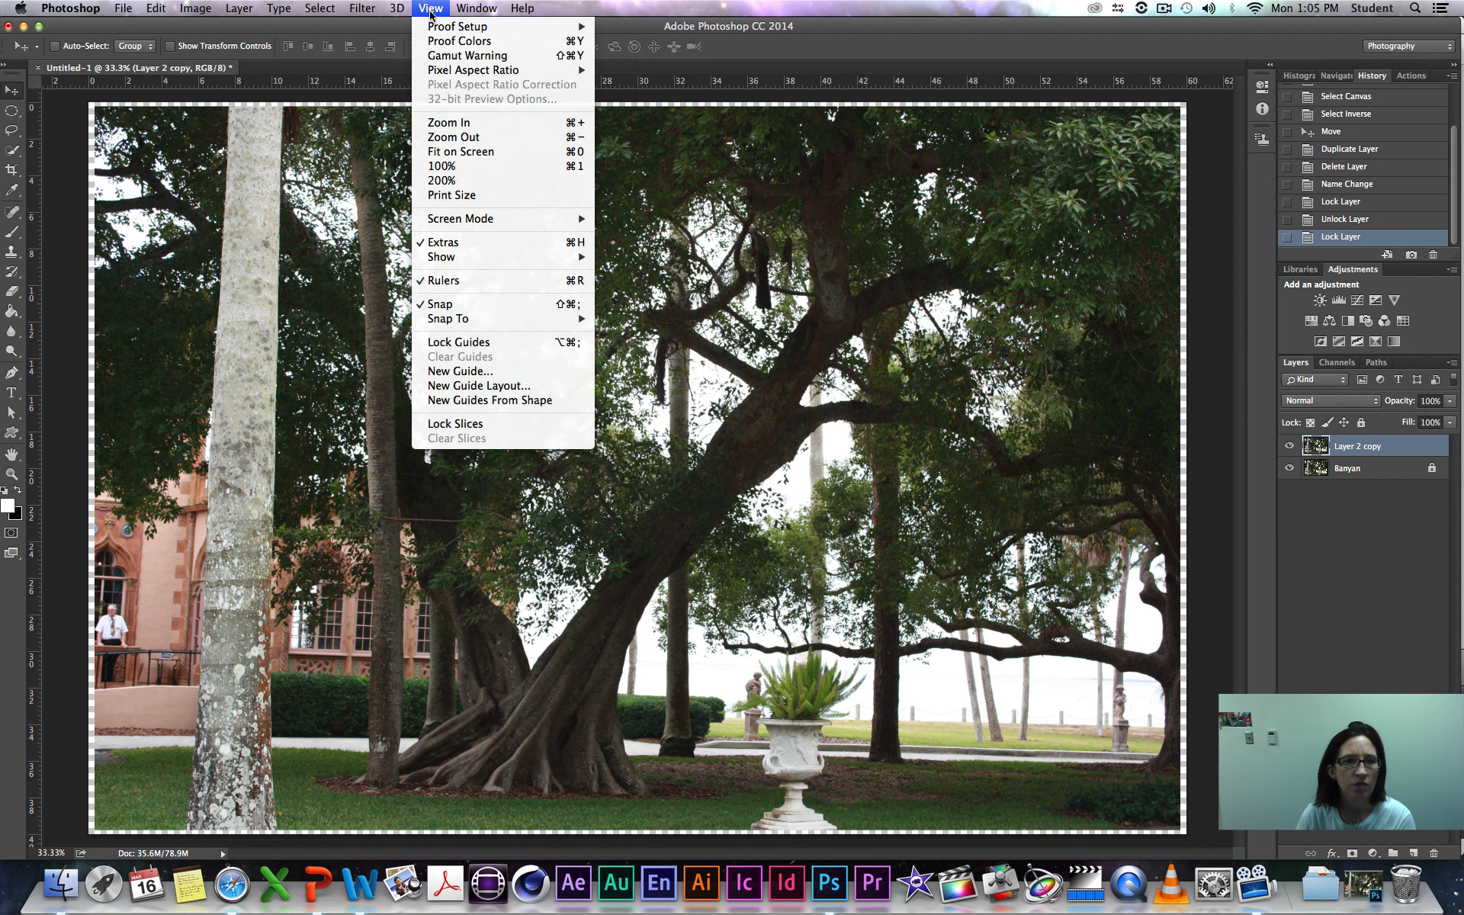
left_click(460, 372)
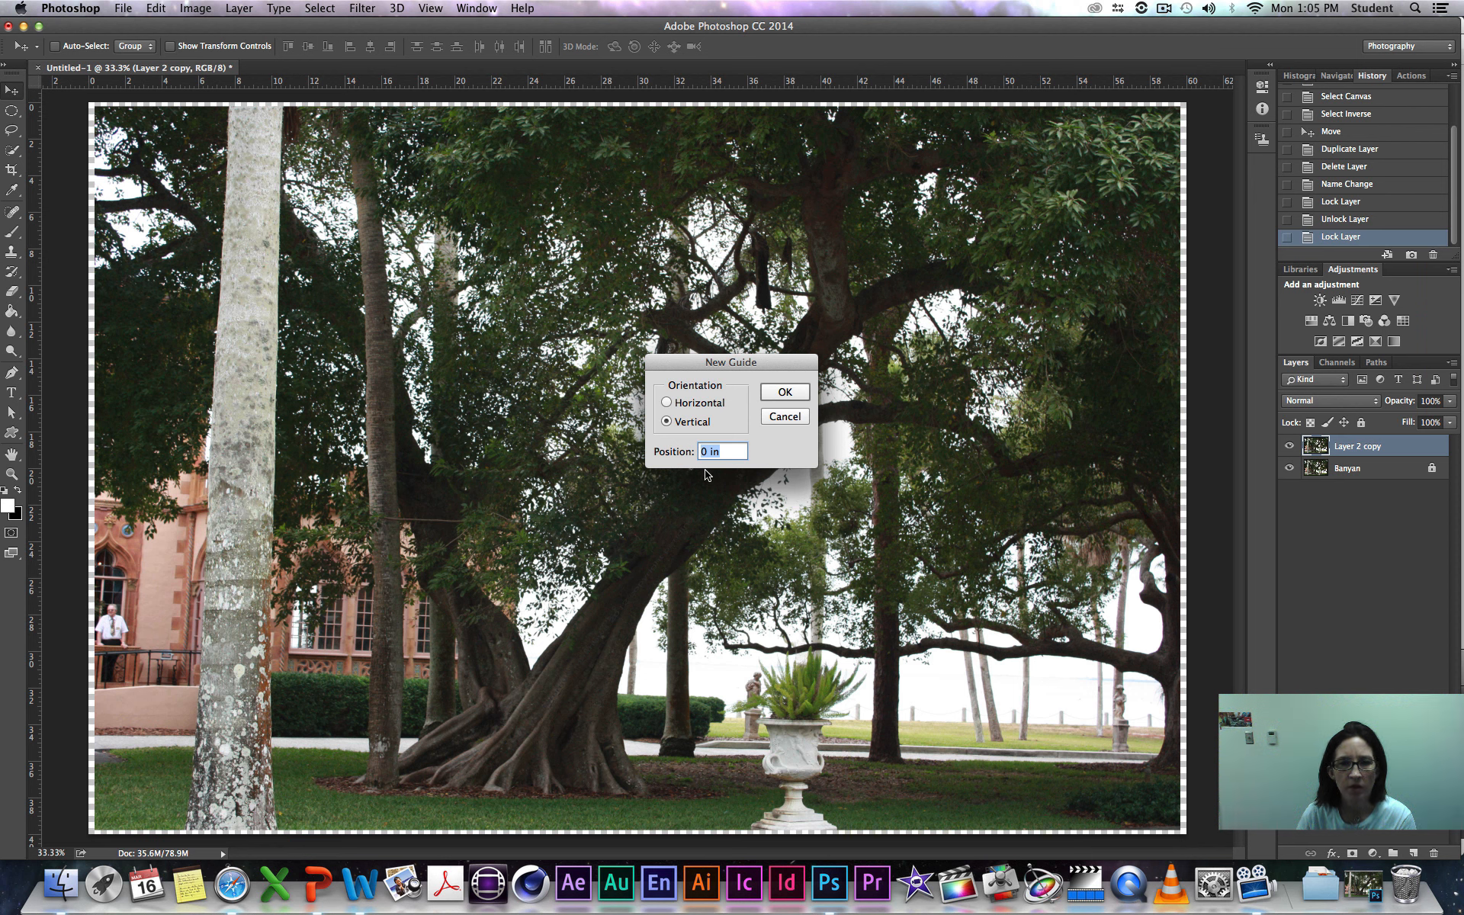
type("16")
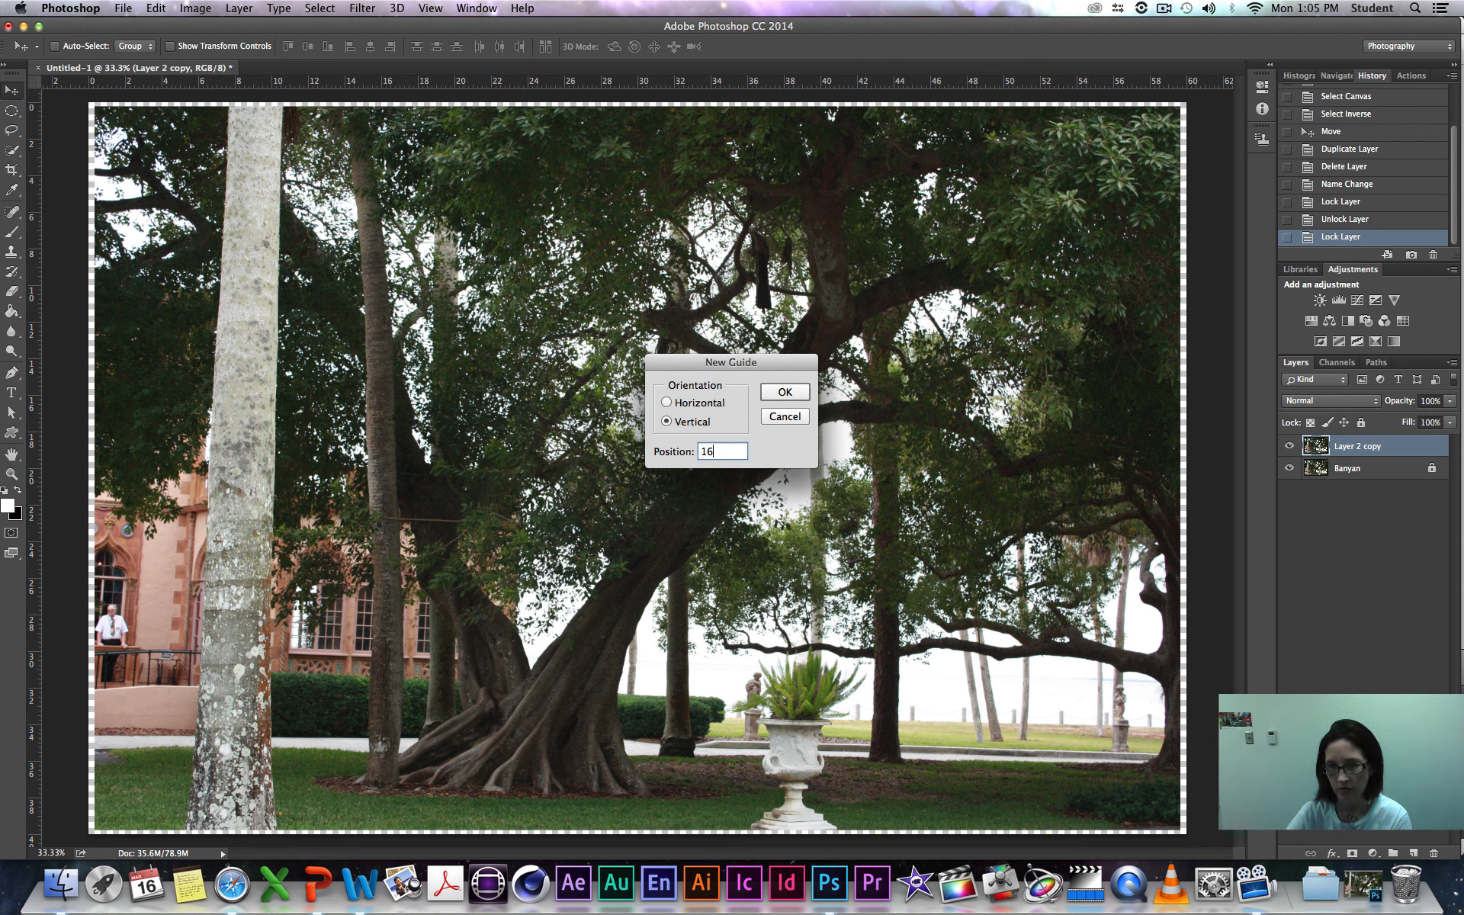
key("Return")
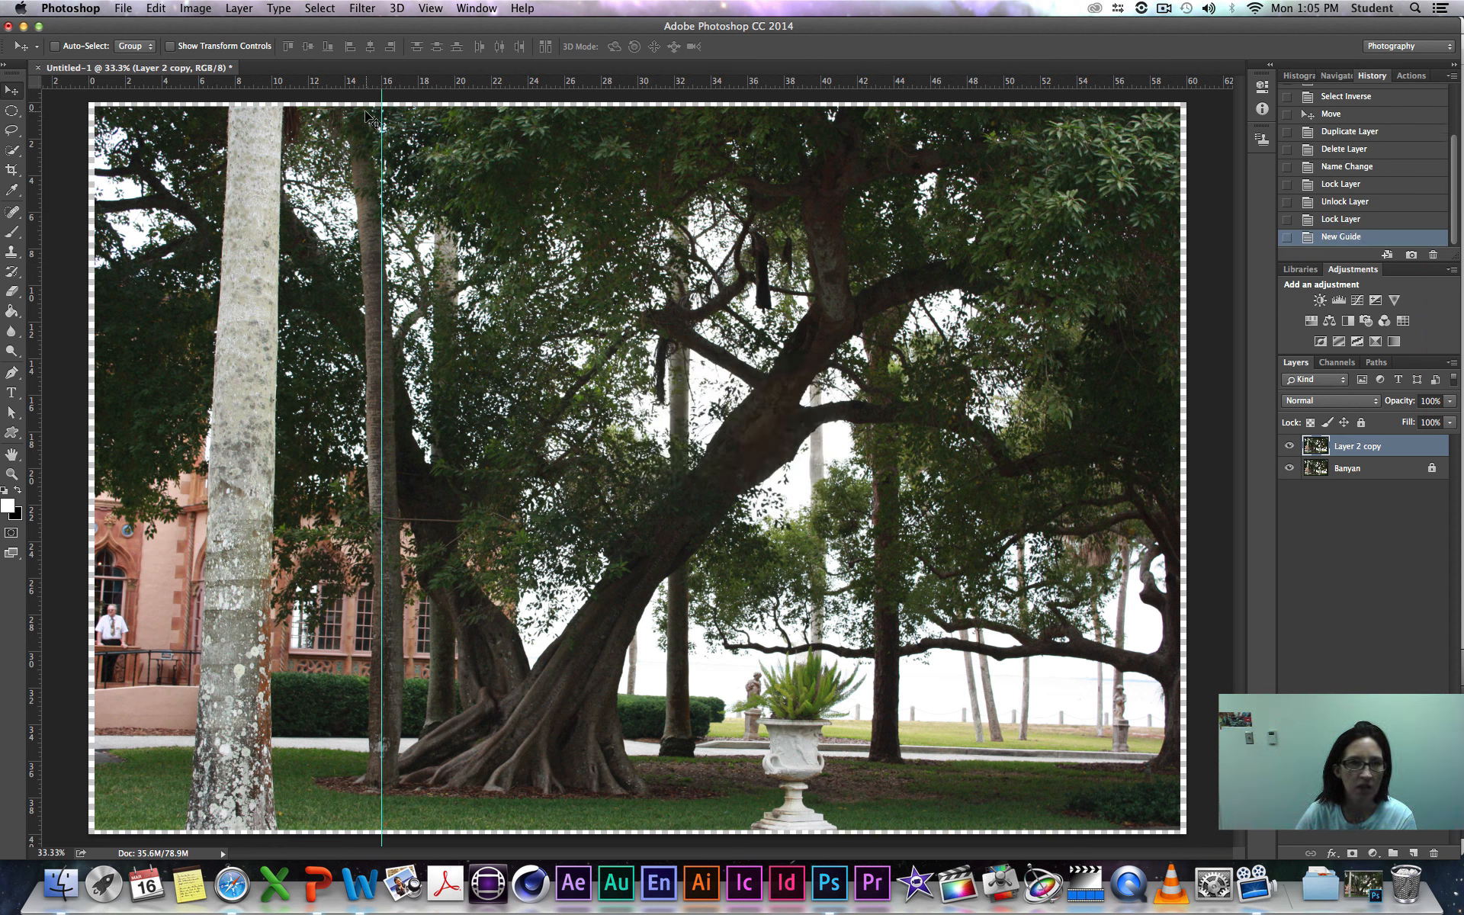
Step: Shift the vertical guide to about 17 inches, between the slim palm trunk and the base of the banyan's roots
left_click_drag(382, 101, 402, 104)
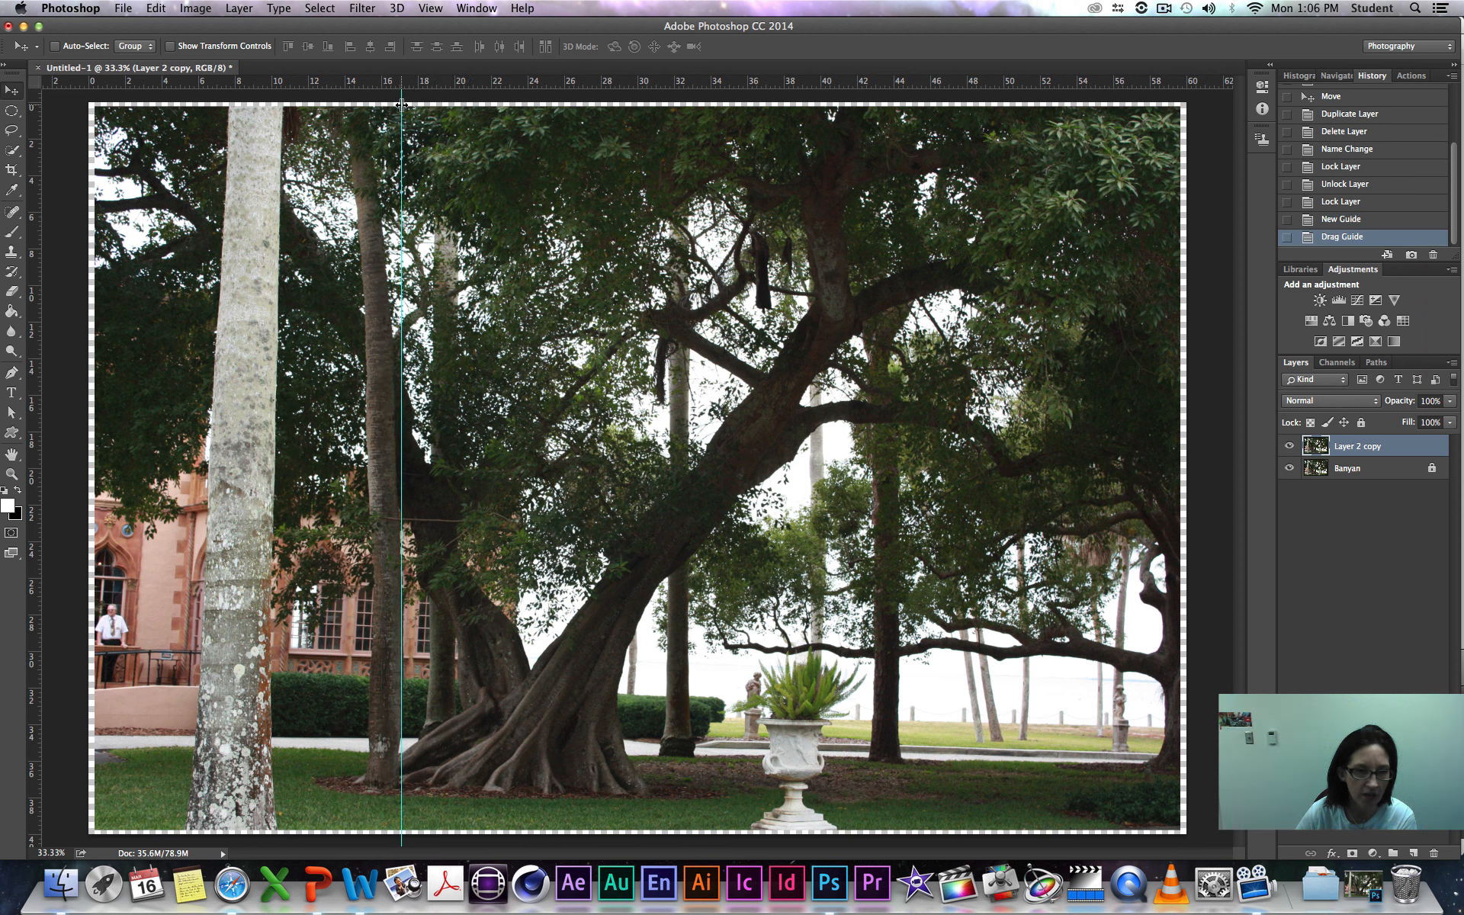
left_click_drag(37, 854, 50, 852)
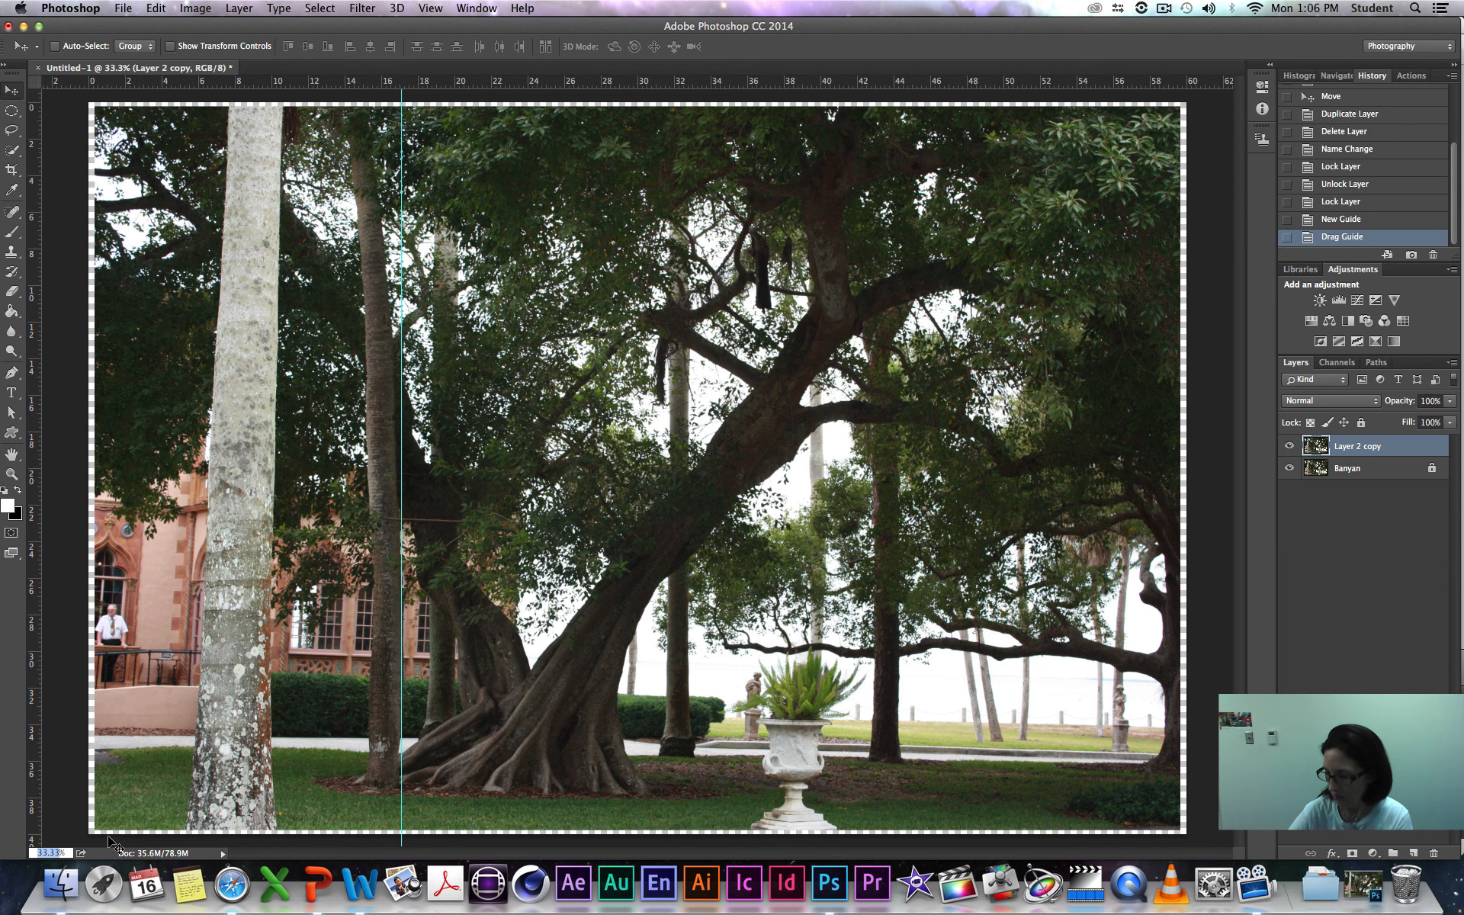
type("40")
key("Return")
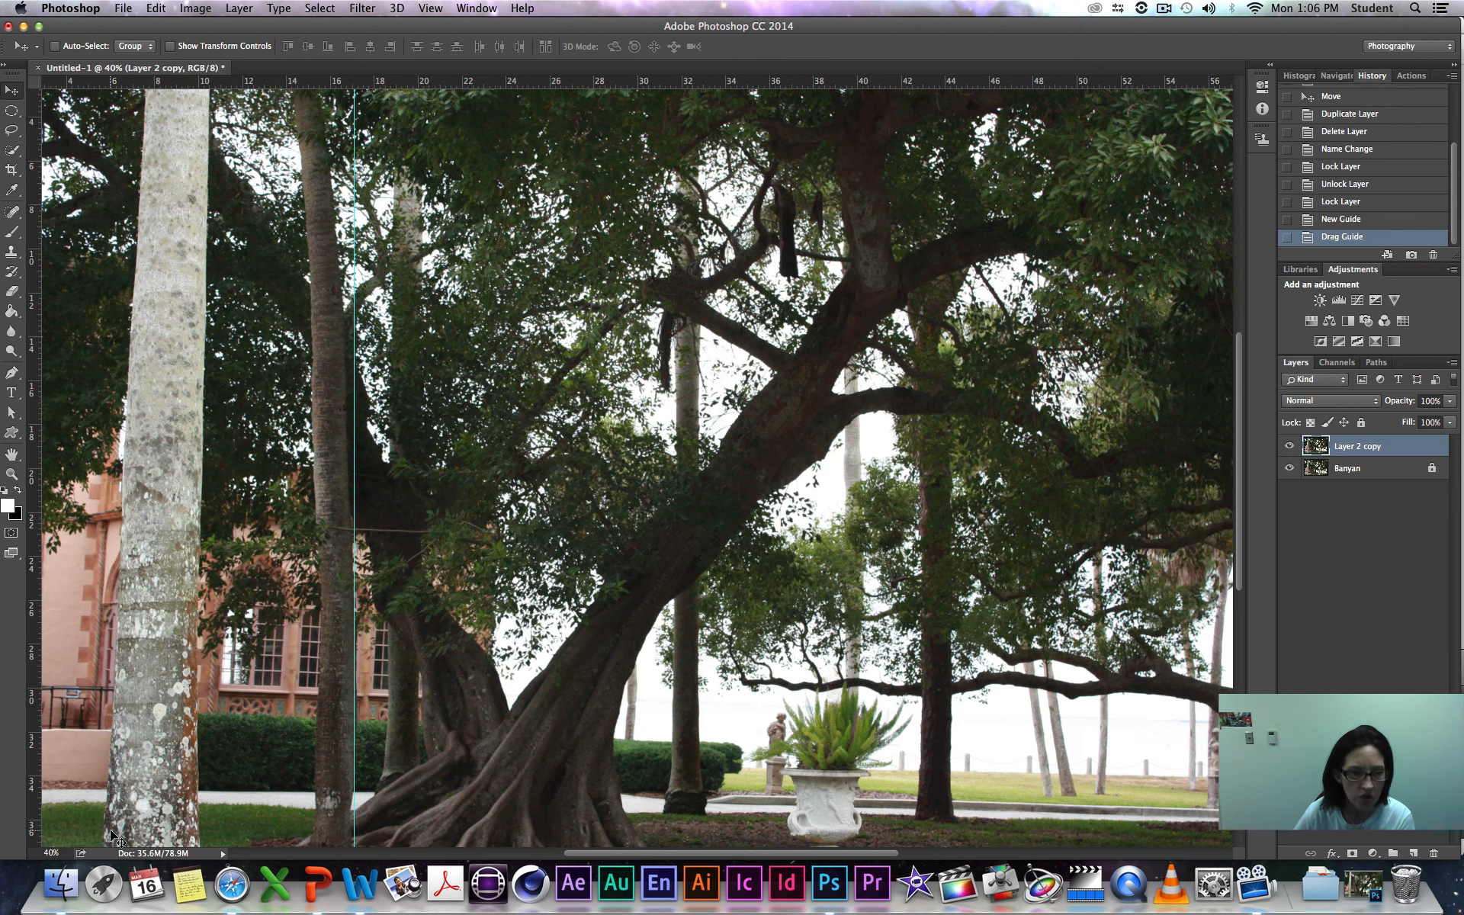
scroll(96, 684, "down", 10)
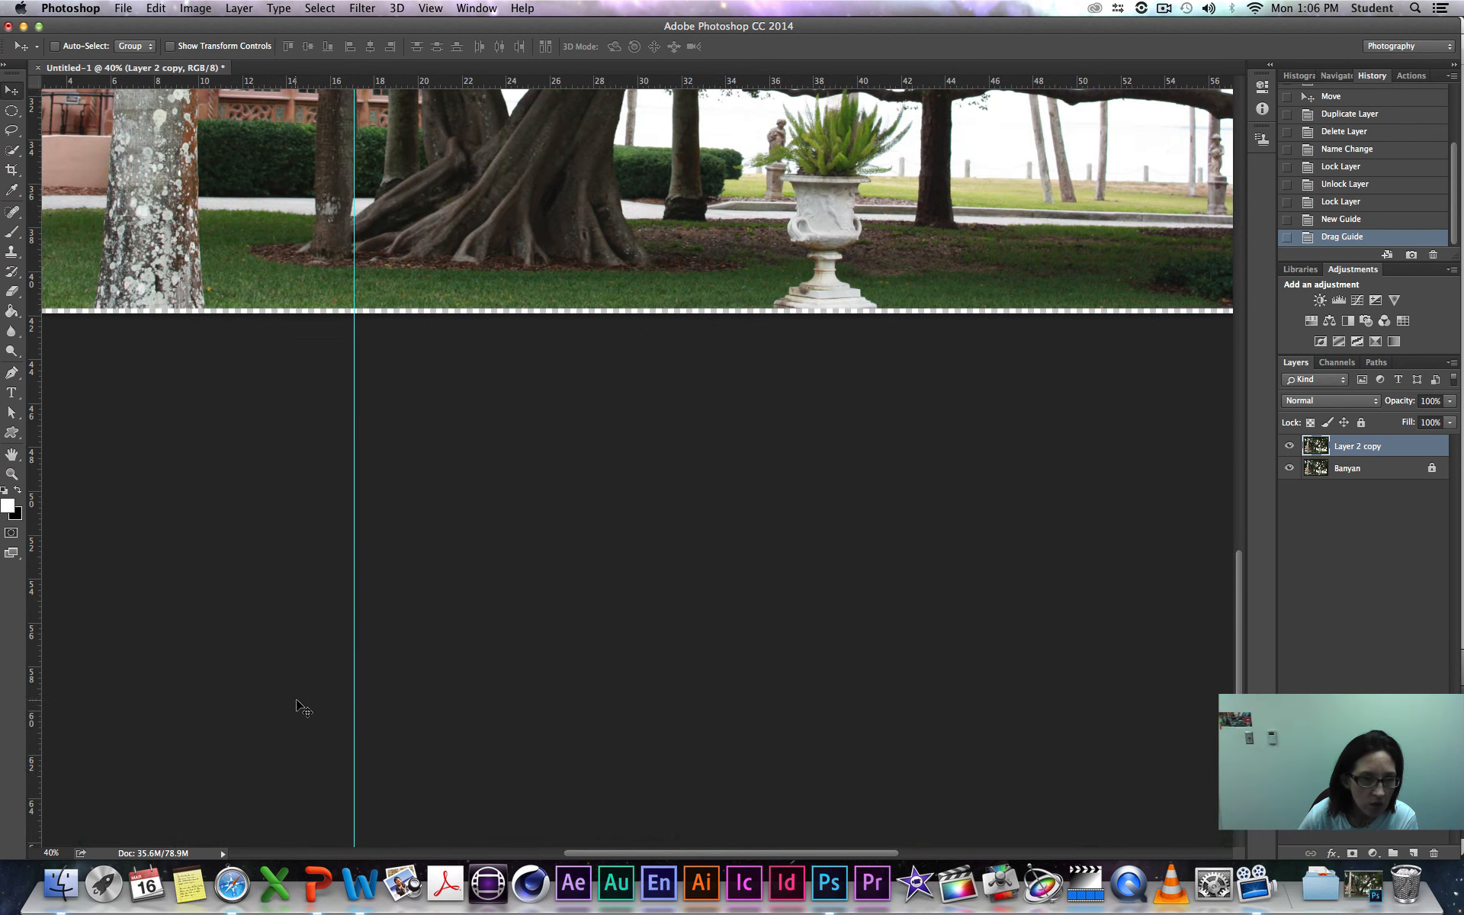
scroll(297, 702, "up", 10)
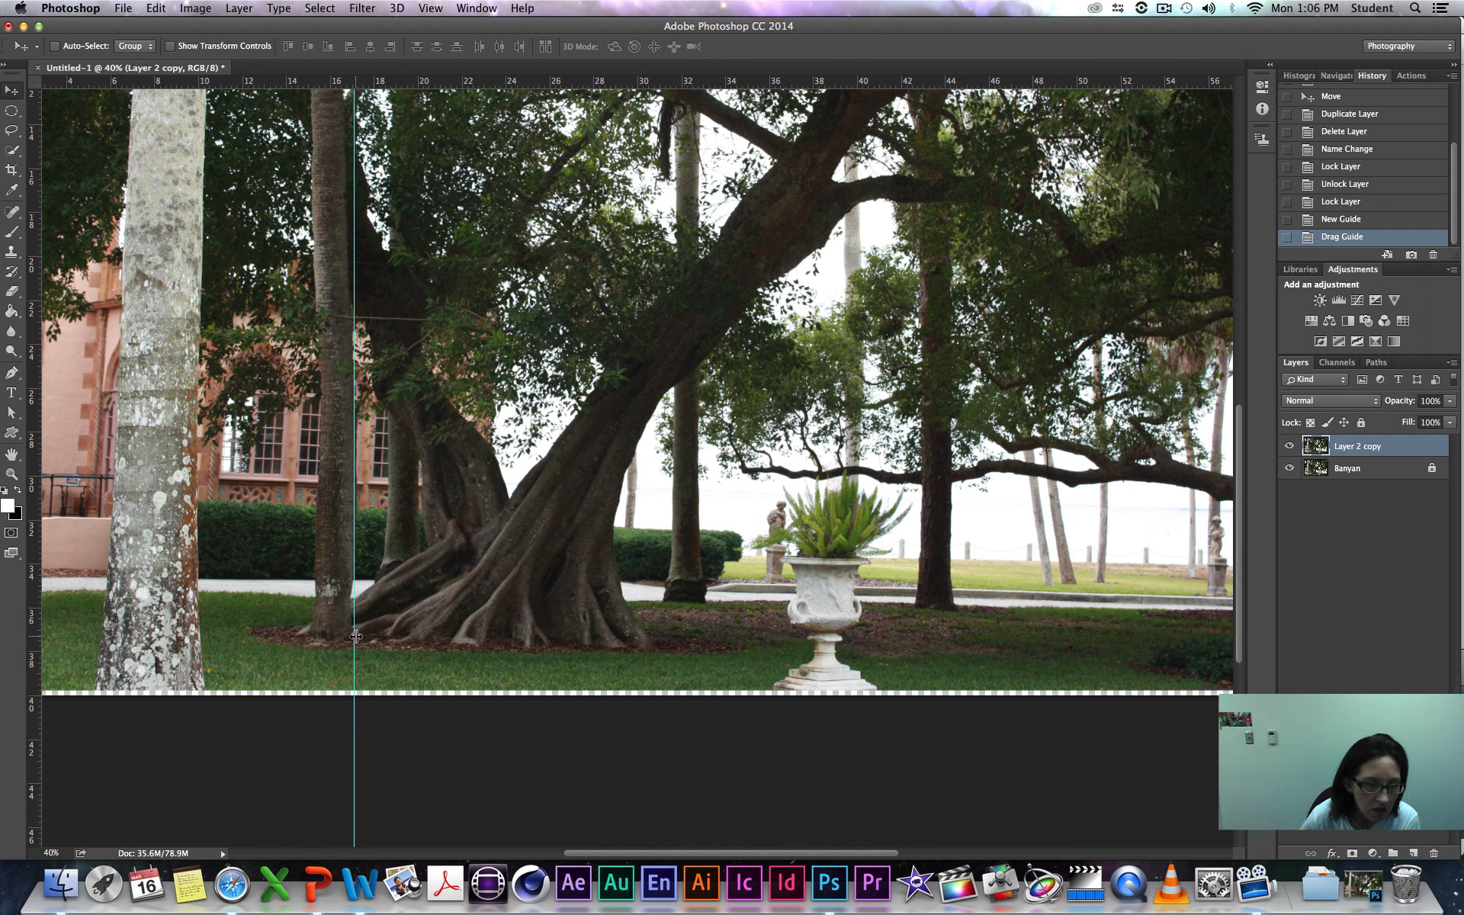
left_click_drag(356, 636, 356, 636)
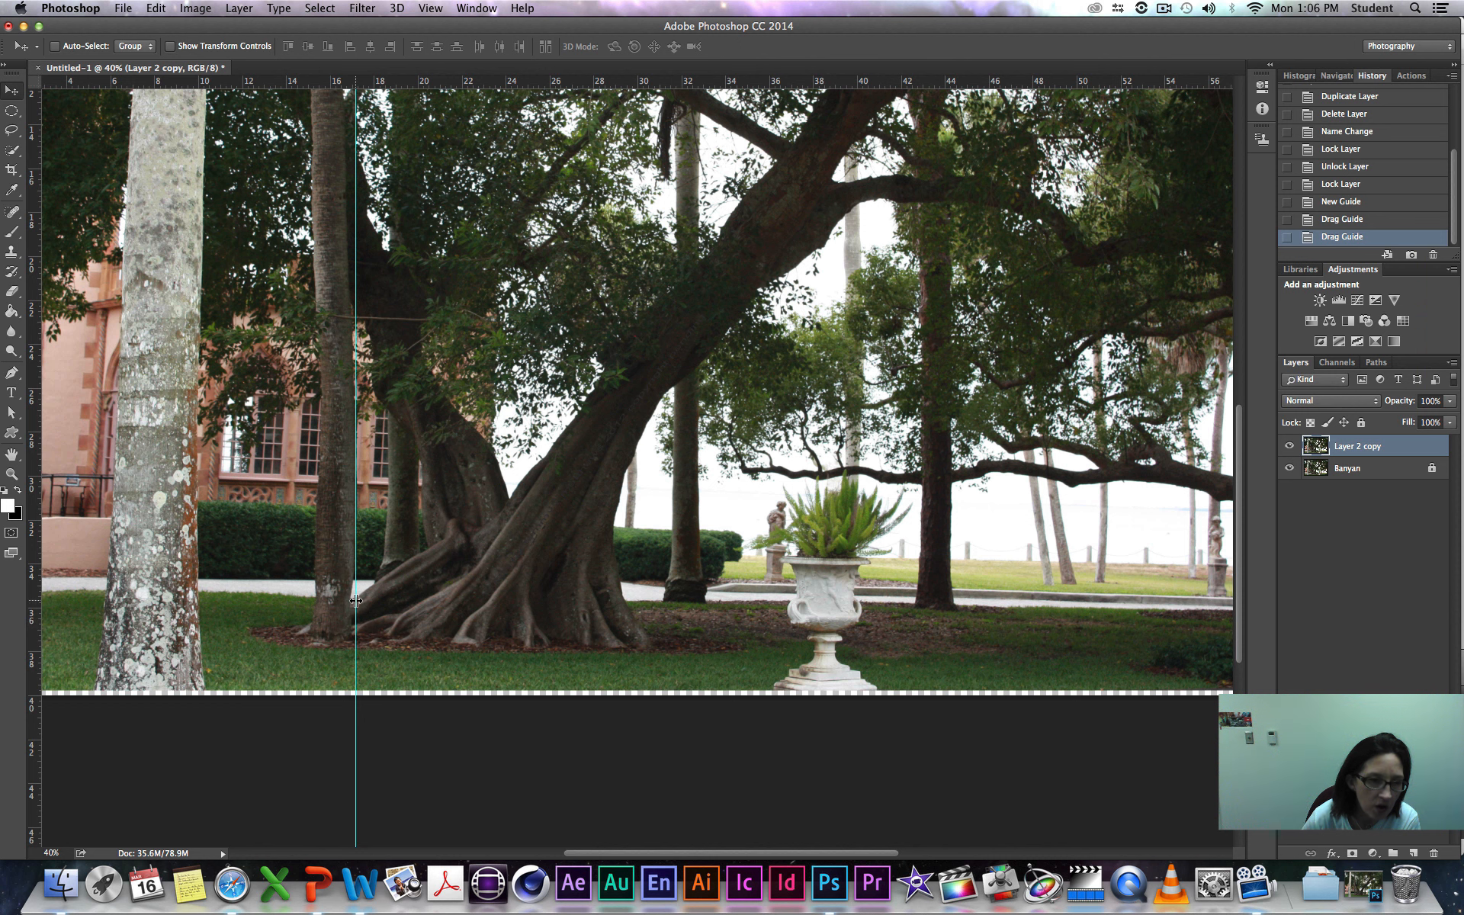
scroll(353, 534, "up", 3)
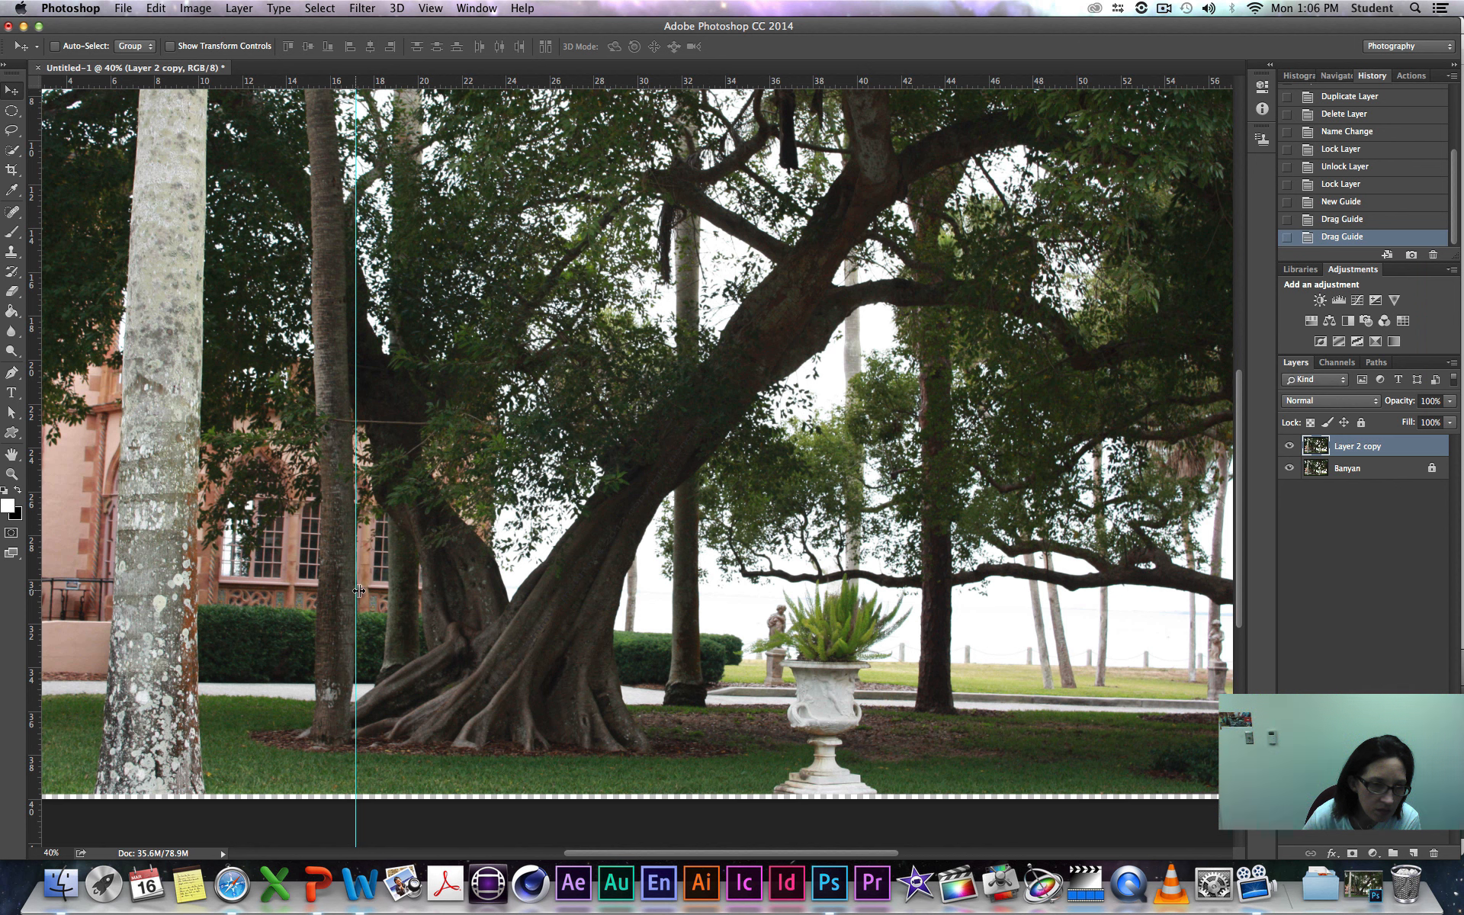
left_click_drag(359, 591, 361, 592)
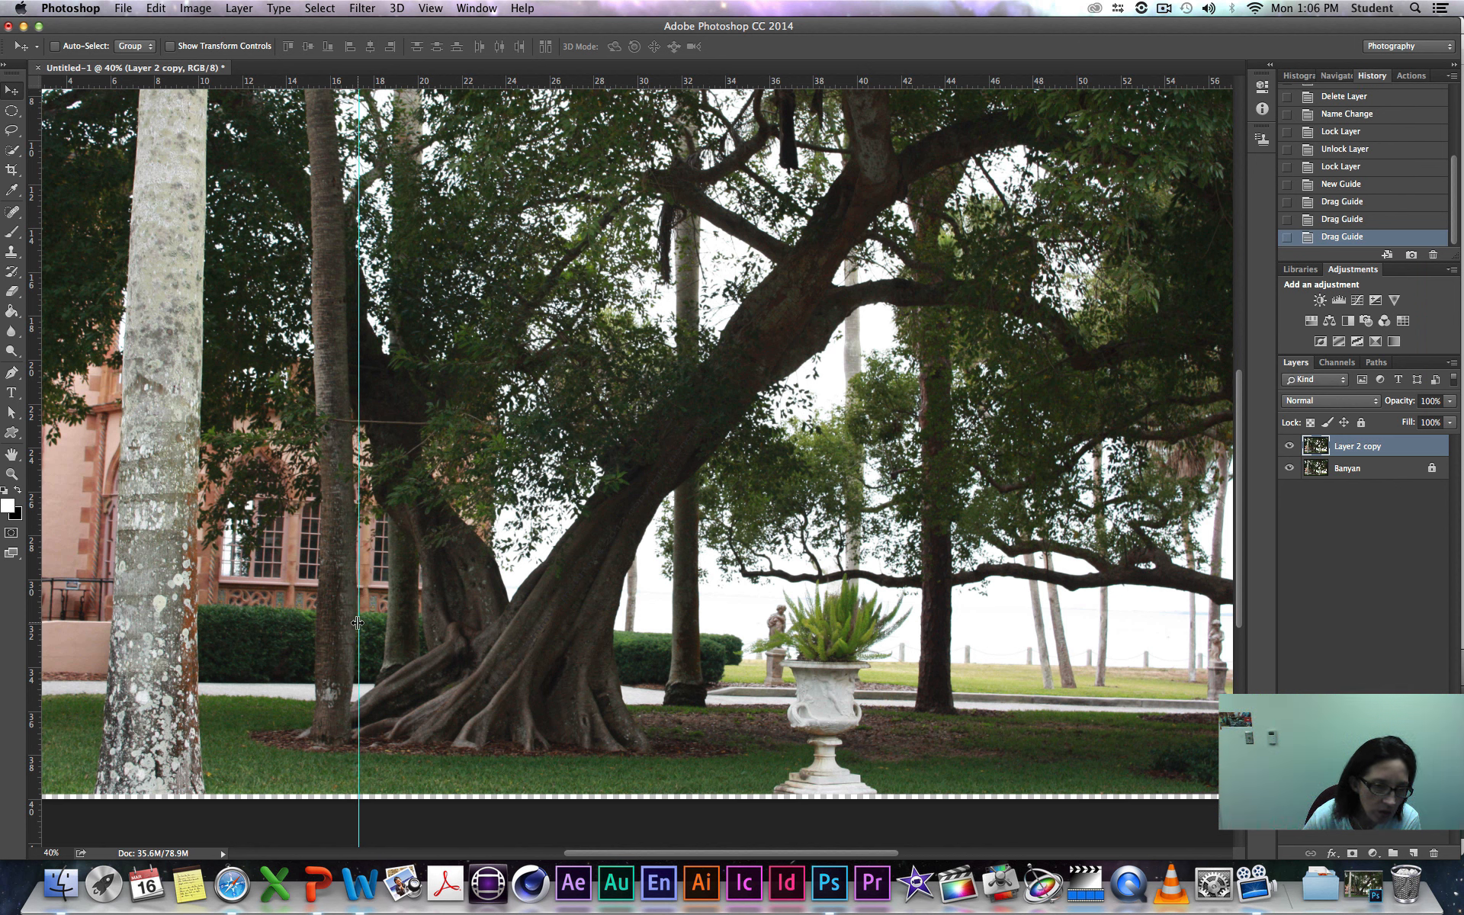
left_click_drag(356, 622, 356, 622)
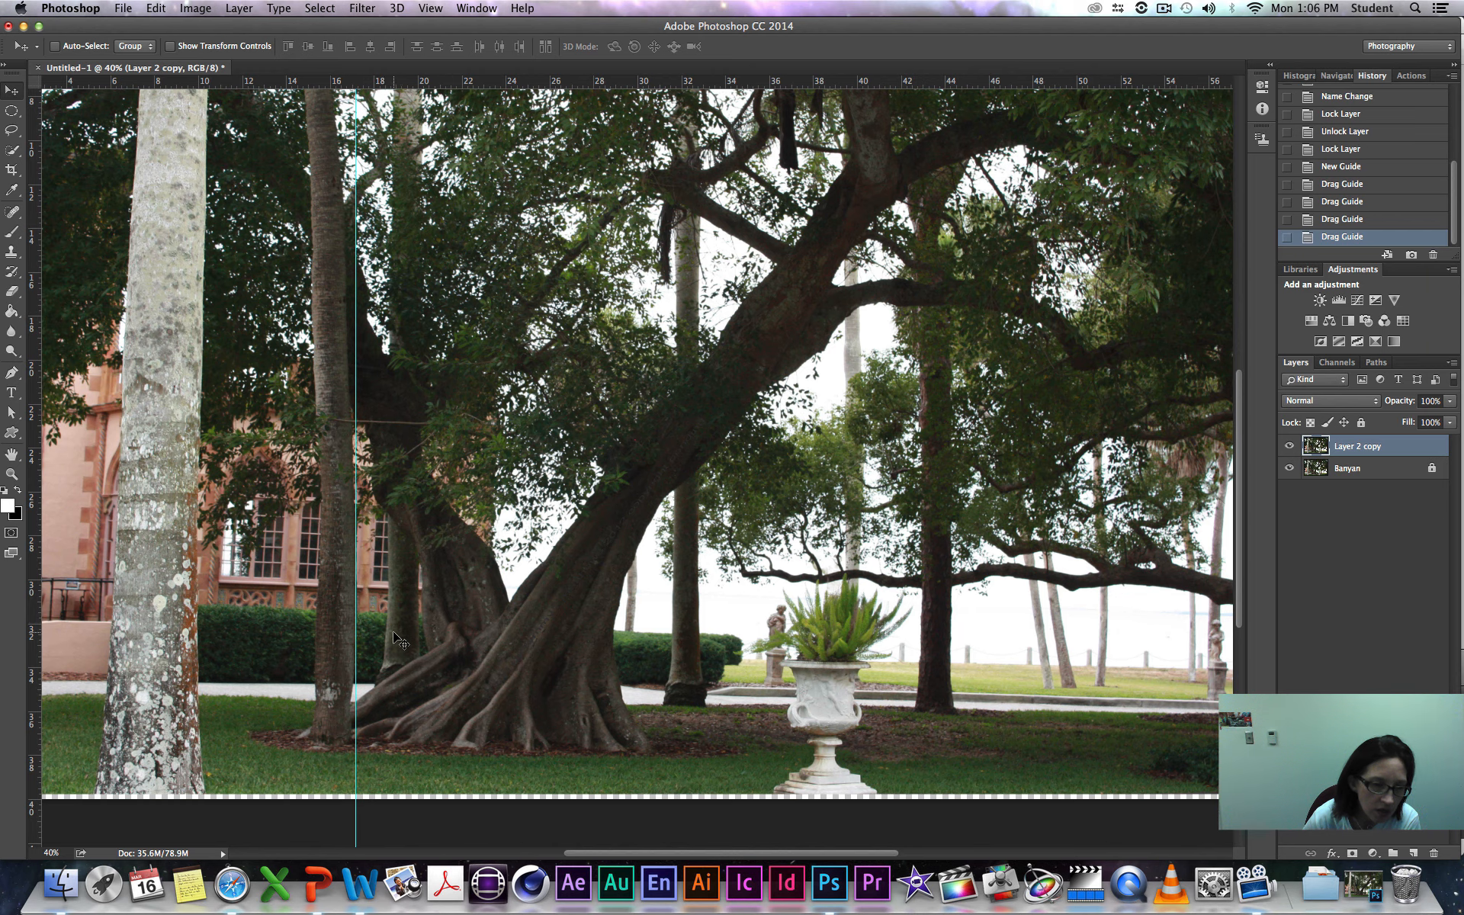
Step: Outline the right part of the urn's fern with the Patch tool and patch it from the background right of the dark trunk
scroll(412, 626, "up", 8)
scroll(412, 625, "down", 5)
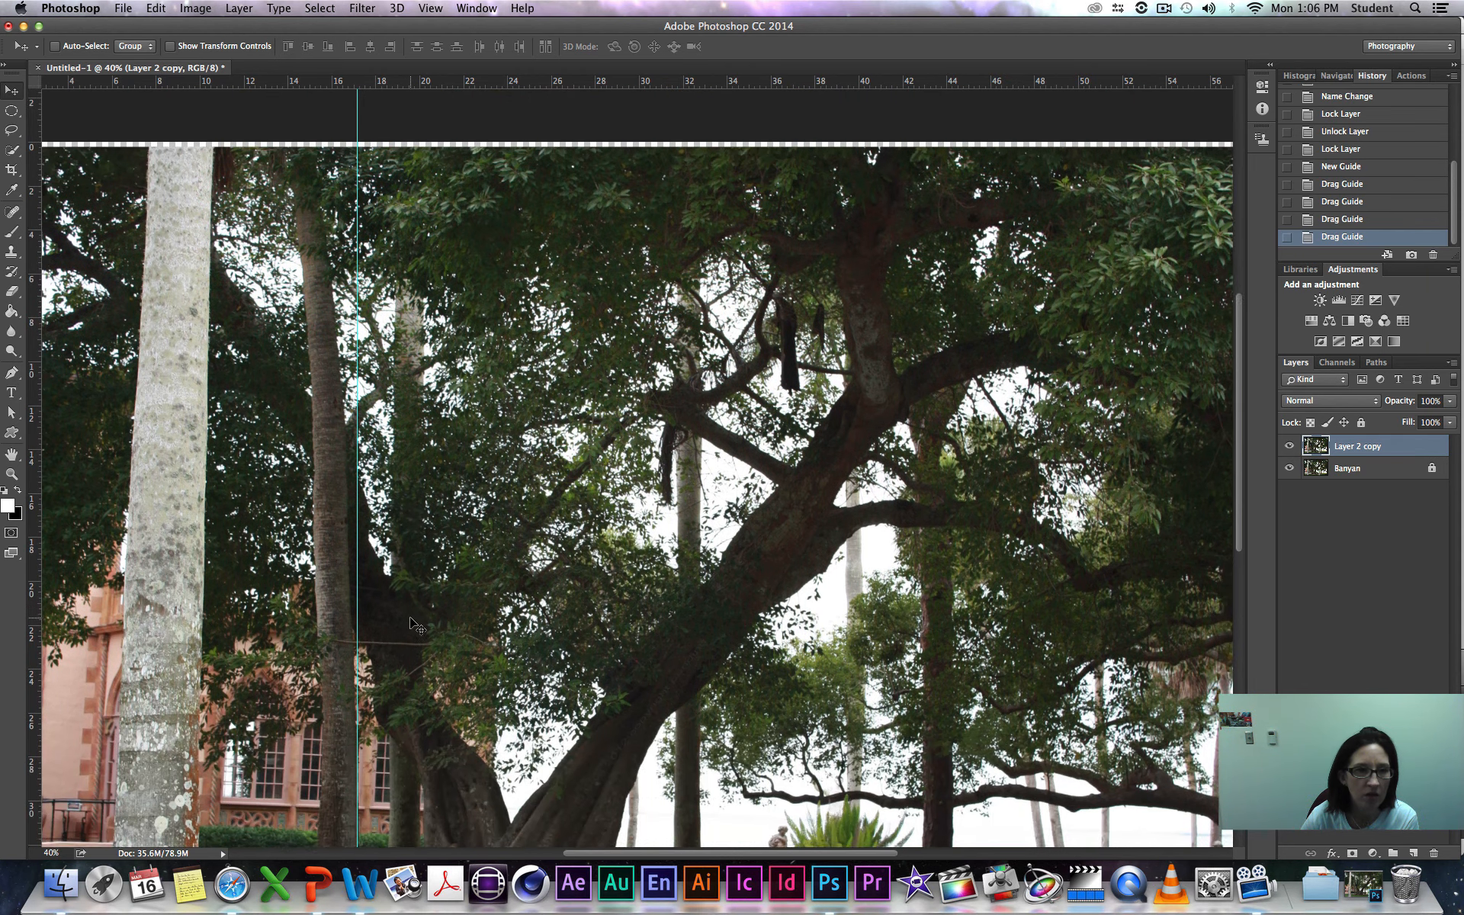
scroll(586, 485, "down", 5)
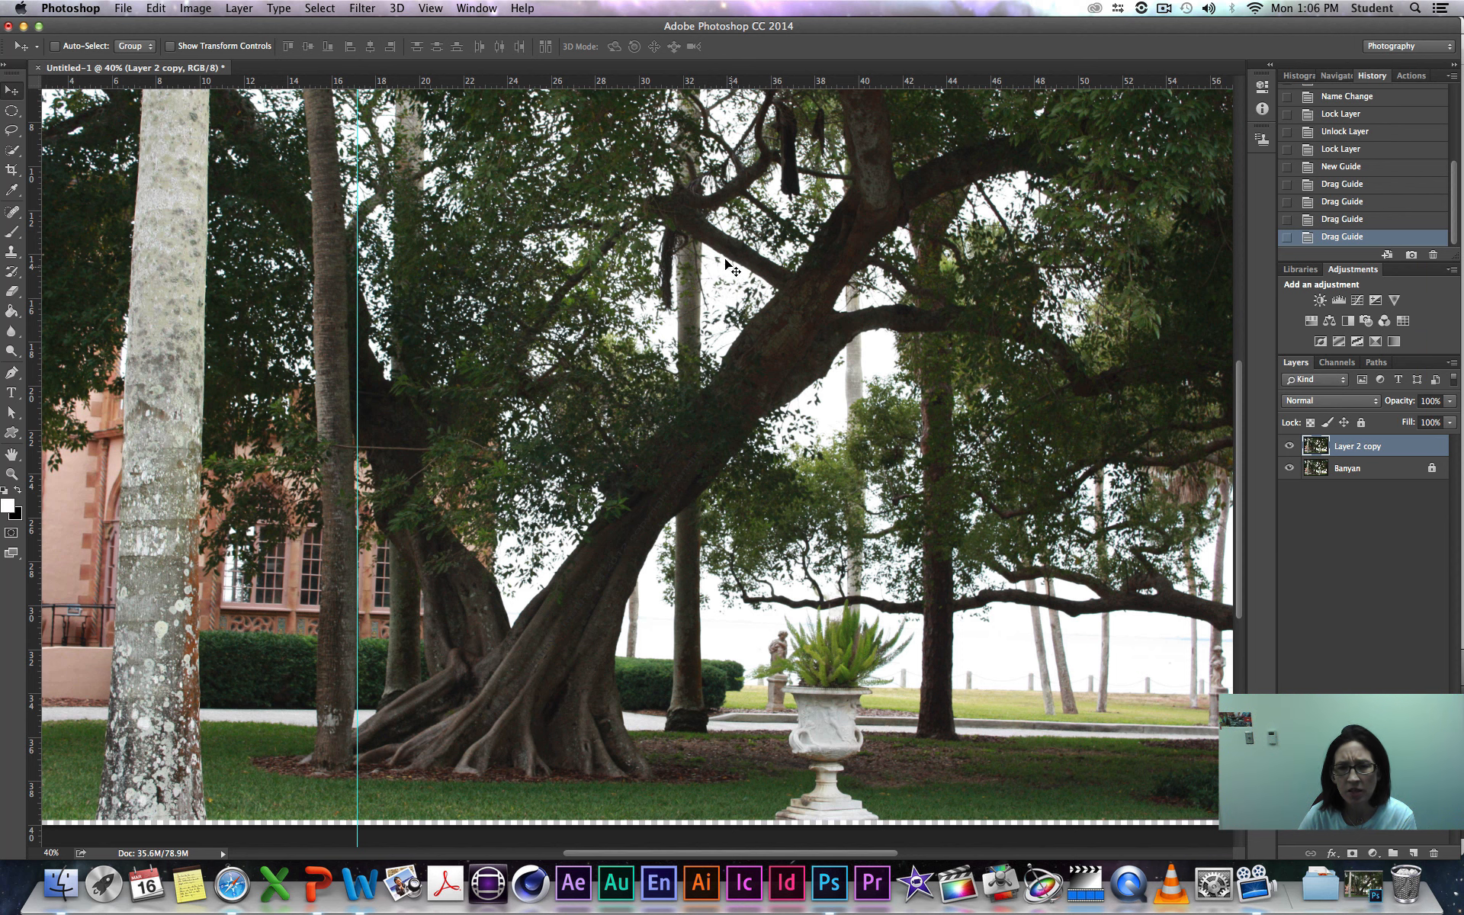
scroll(717, 393, "down", 2)
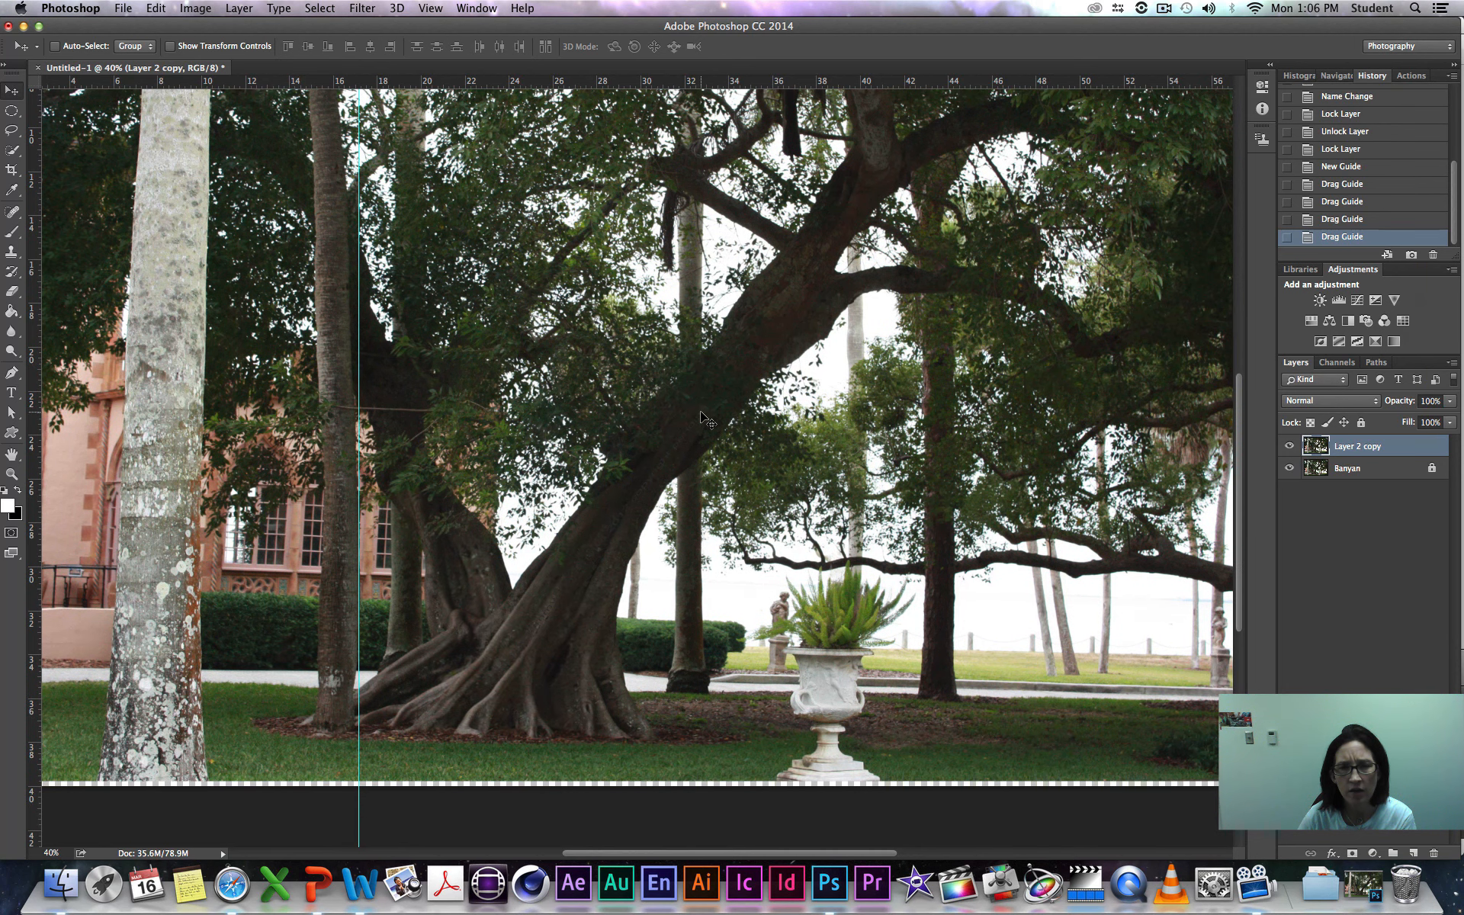
scroll(706, 415, "up", 1)
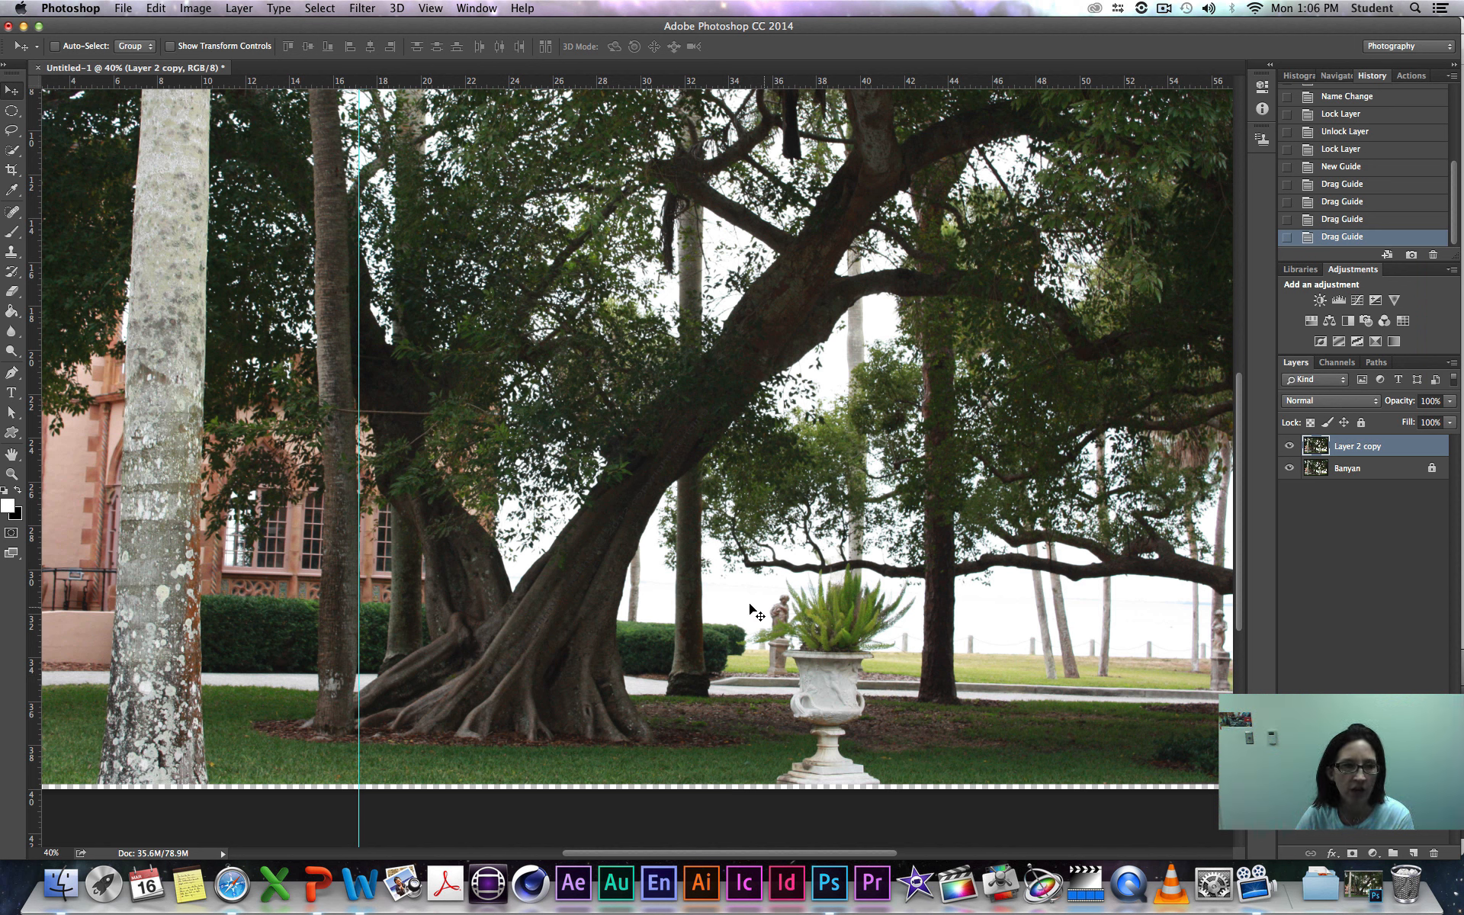
left_click(12, 217)
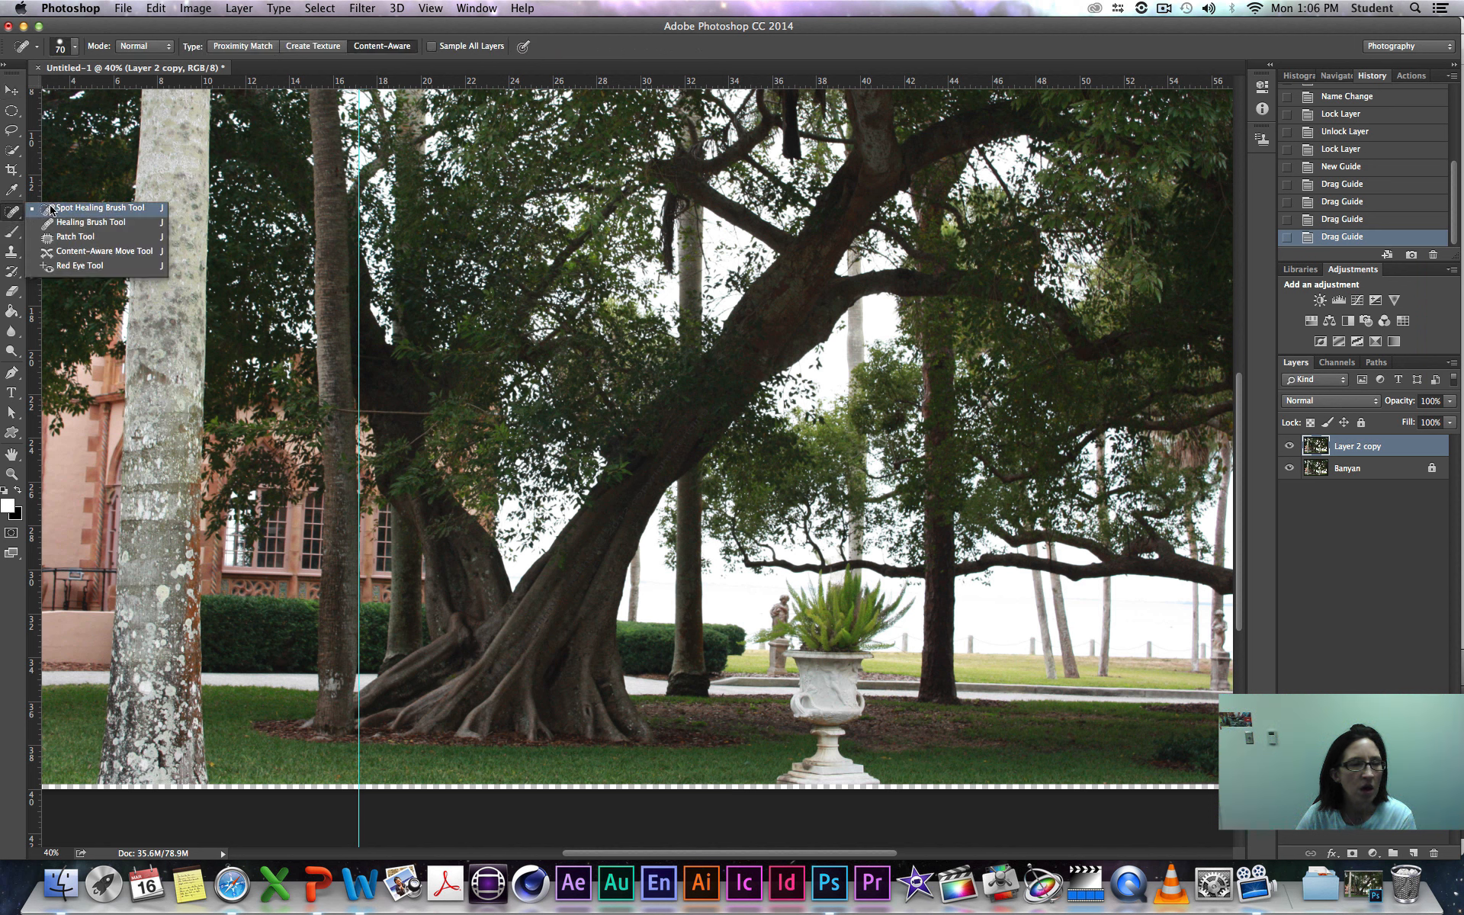
left_click(75, 237)
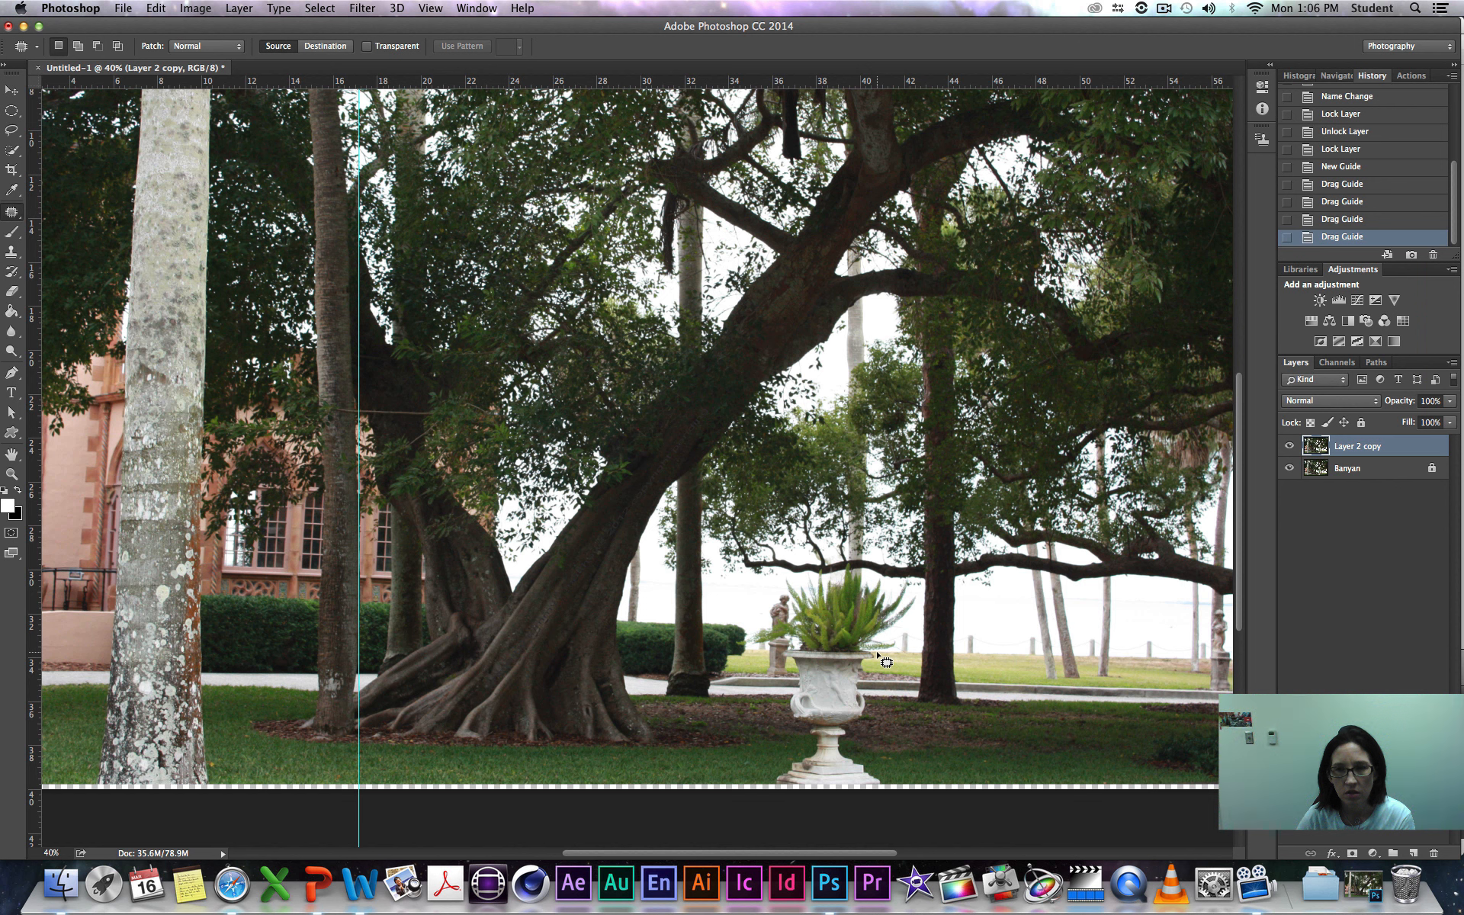
mouse_move(877, 652)
left_mouse_down()
mouse_move(892, 660)
mouse_move(897, 634)
mouse_move(858, 621)
mouse_move(878, 661)
mouse_move(925, 627)
mouse_move(993, 613)
left_mouse_up()
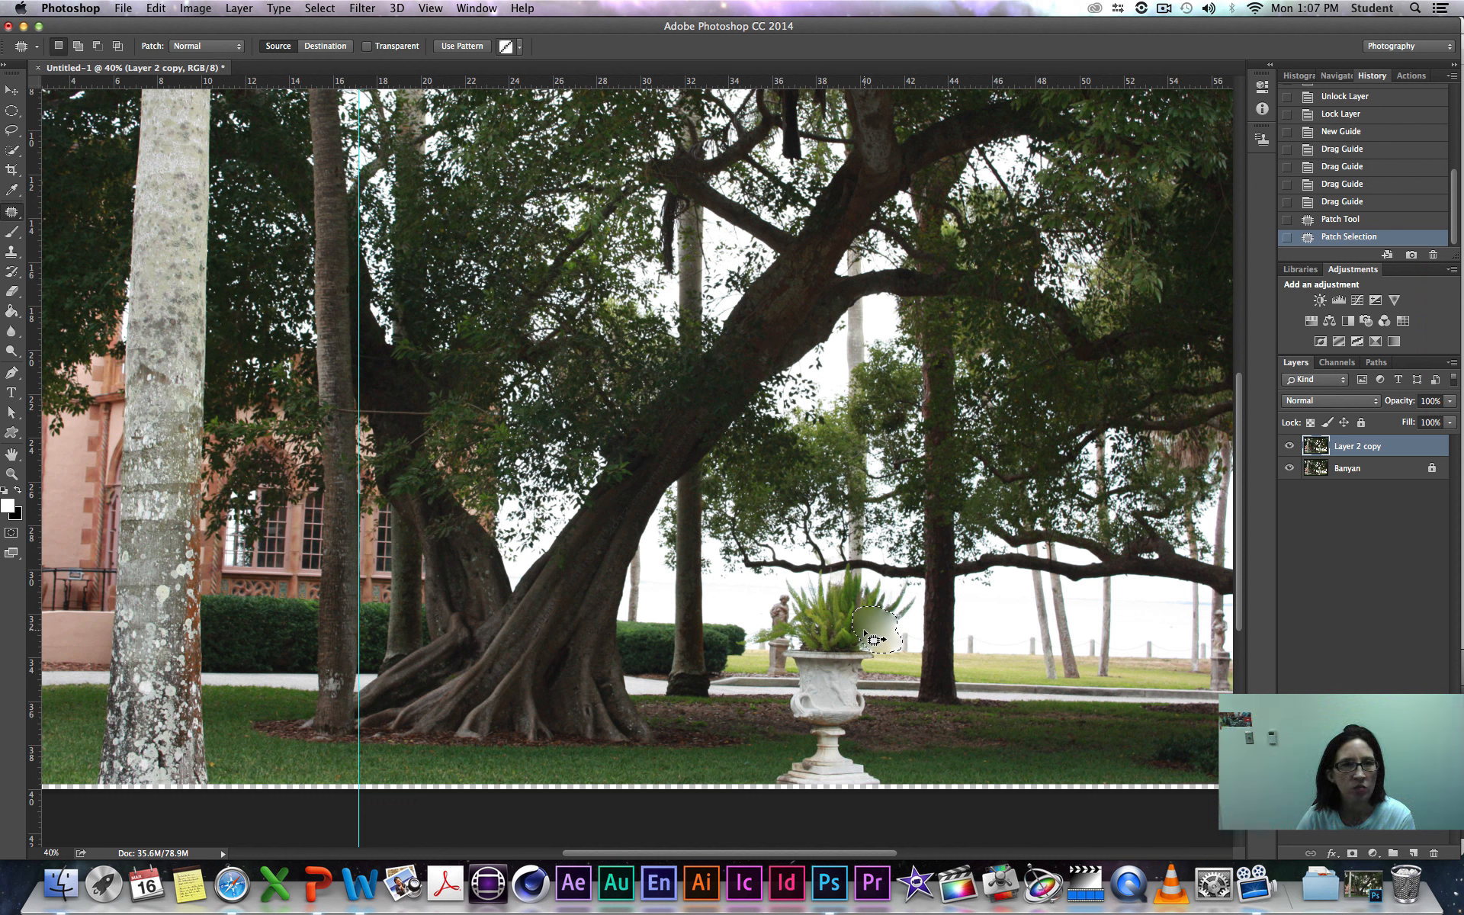
Step: Switch the Patch tool to Content-Aware mode and set Color to 4
left_click(195, 47)
left_click(196, 47)
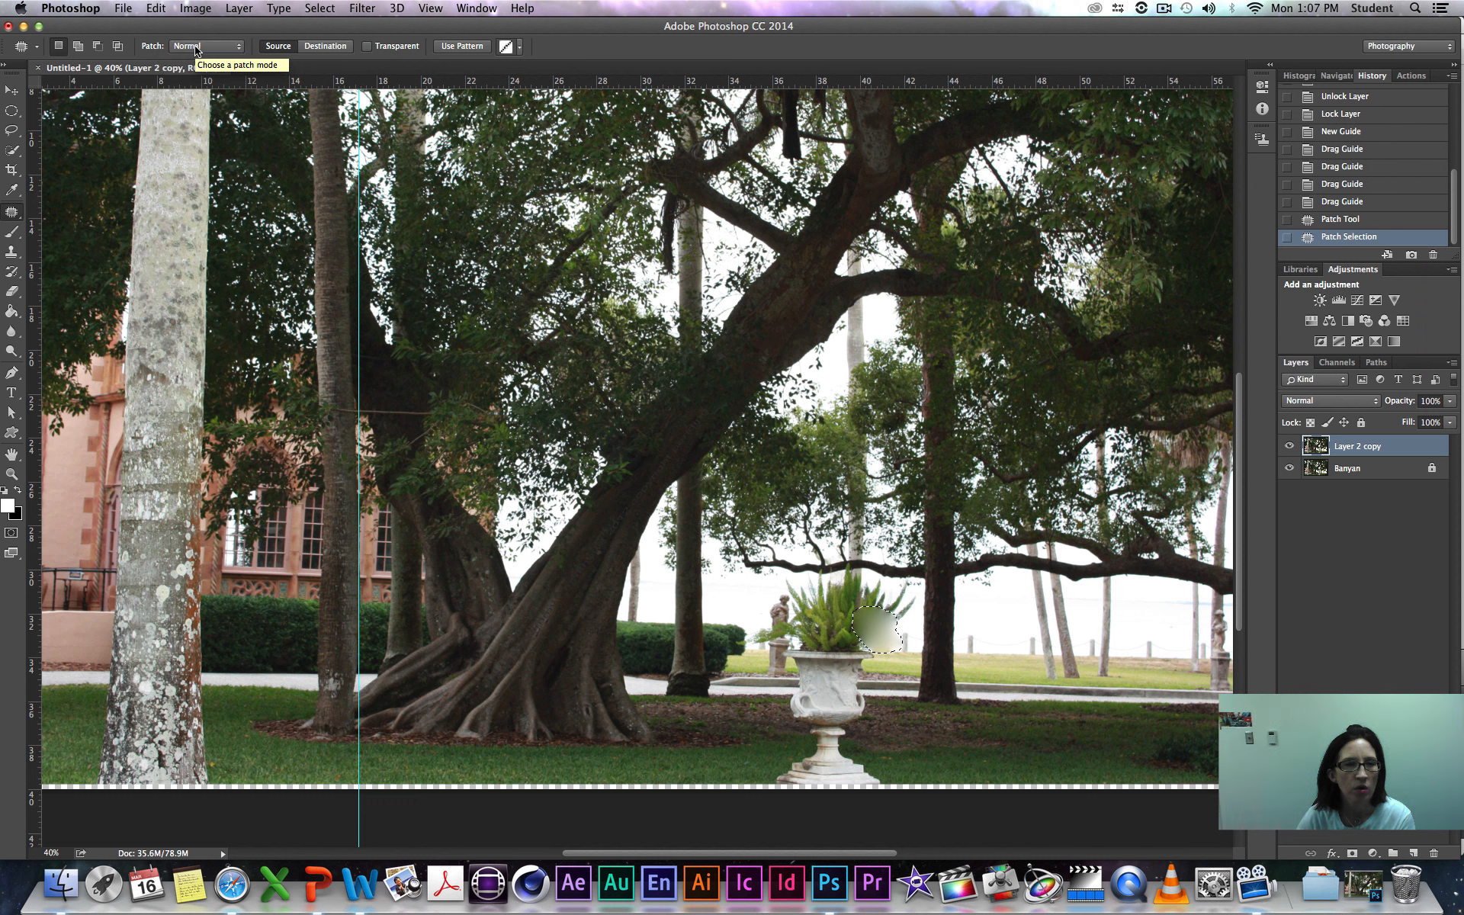
left_click(195, 47)
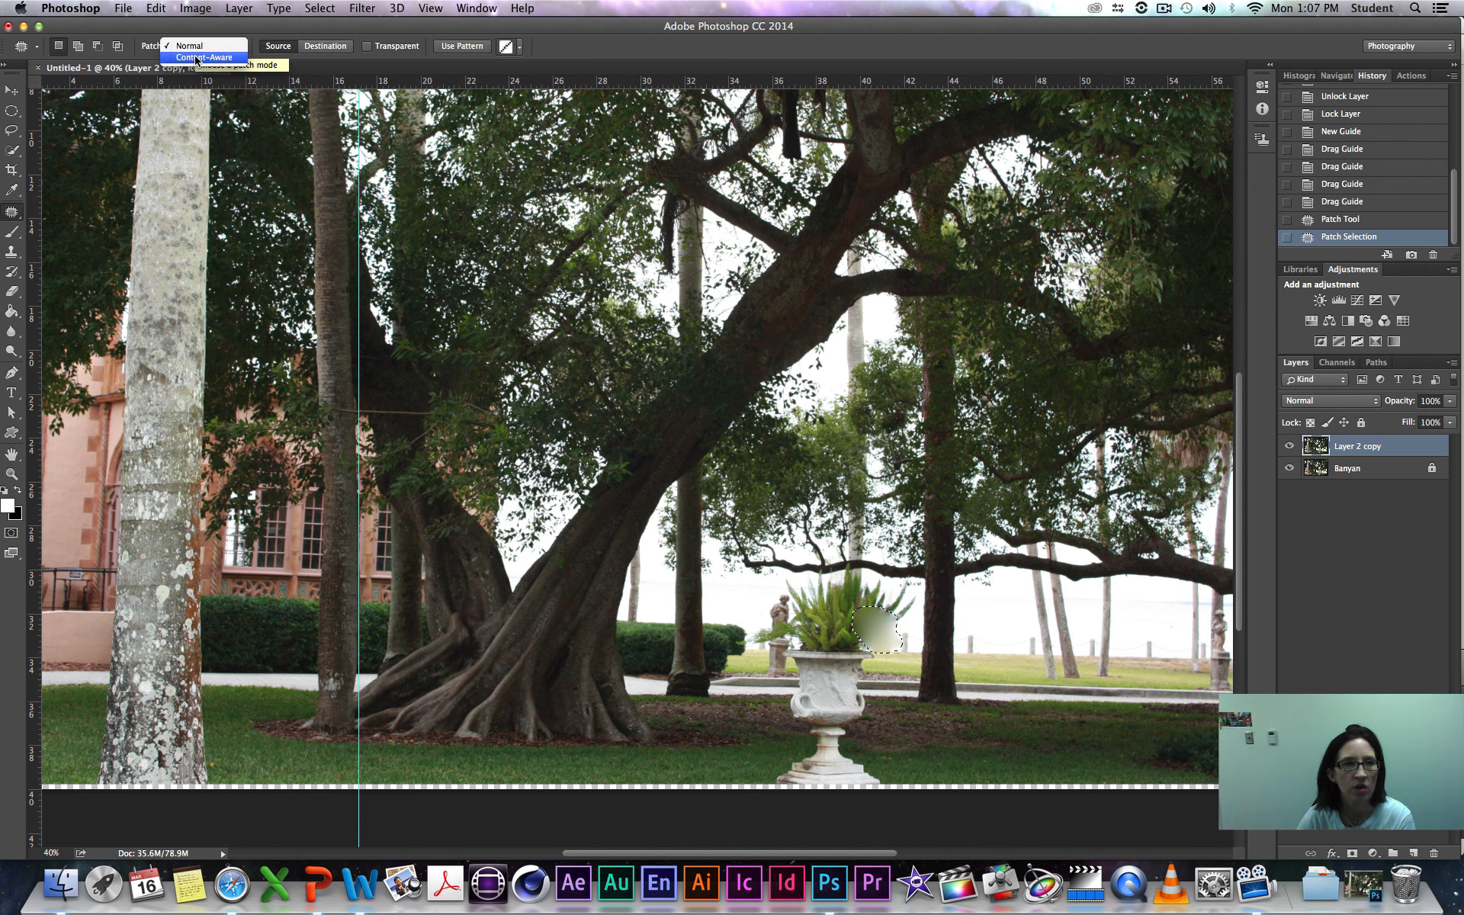
left_click(196, 58)
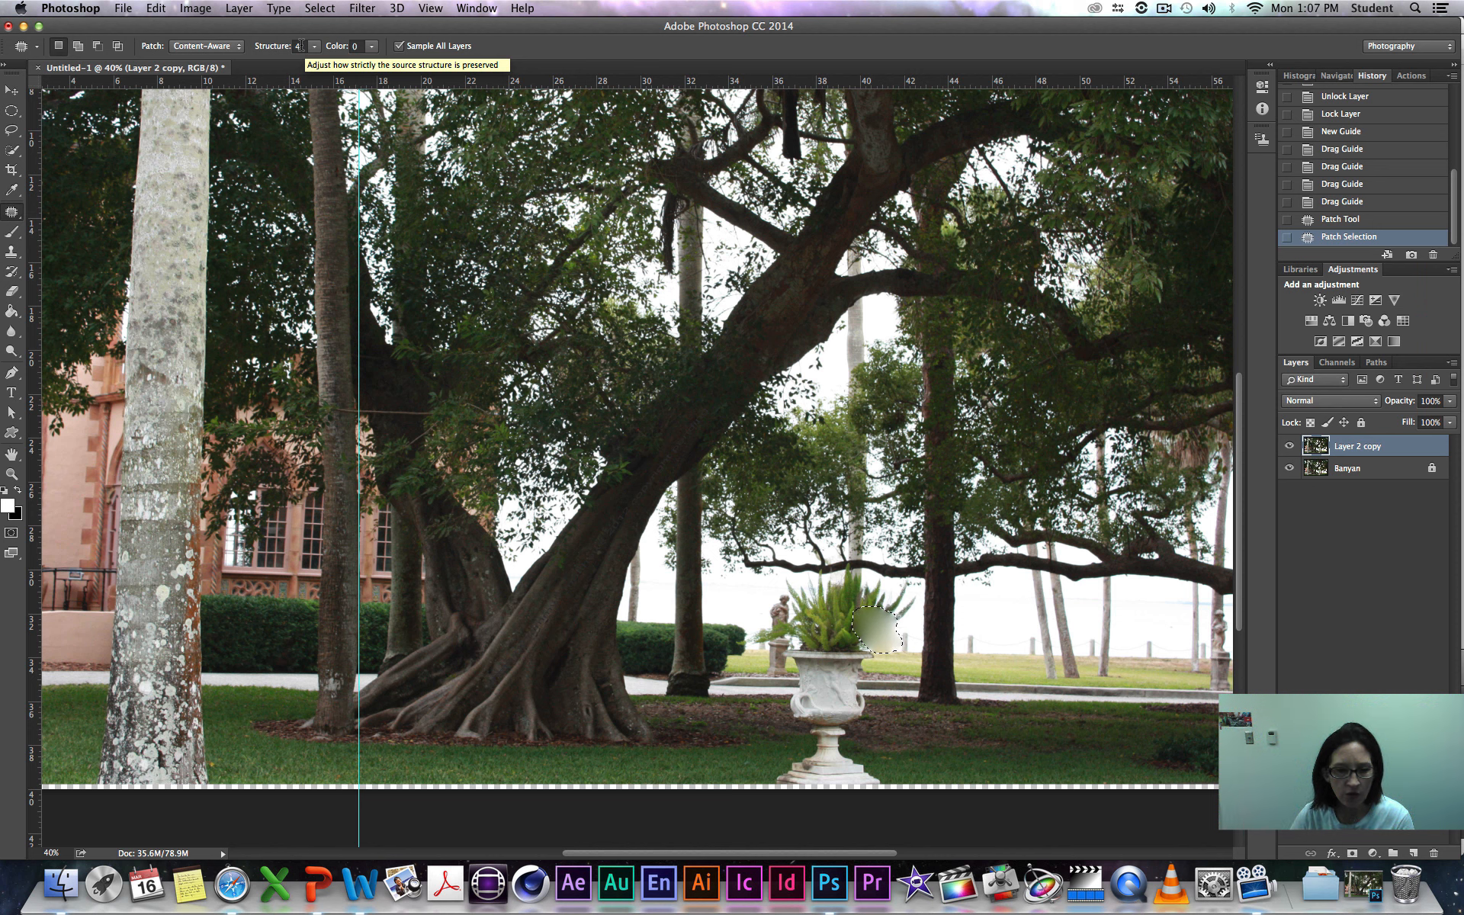
left_click(371, 47)
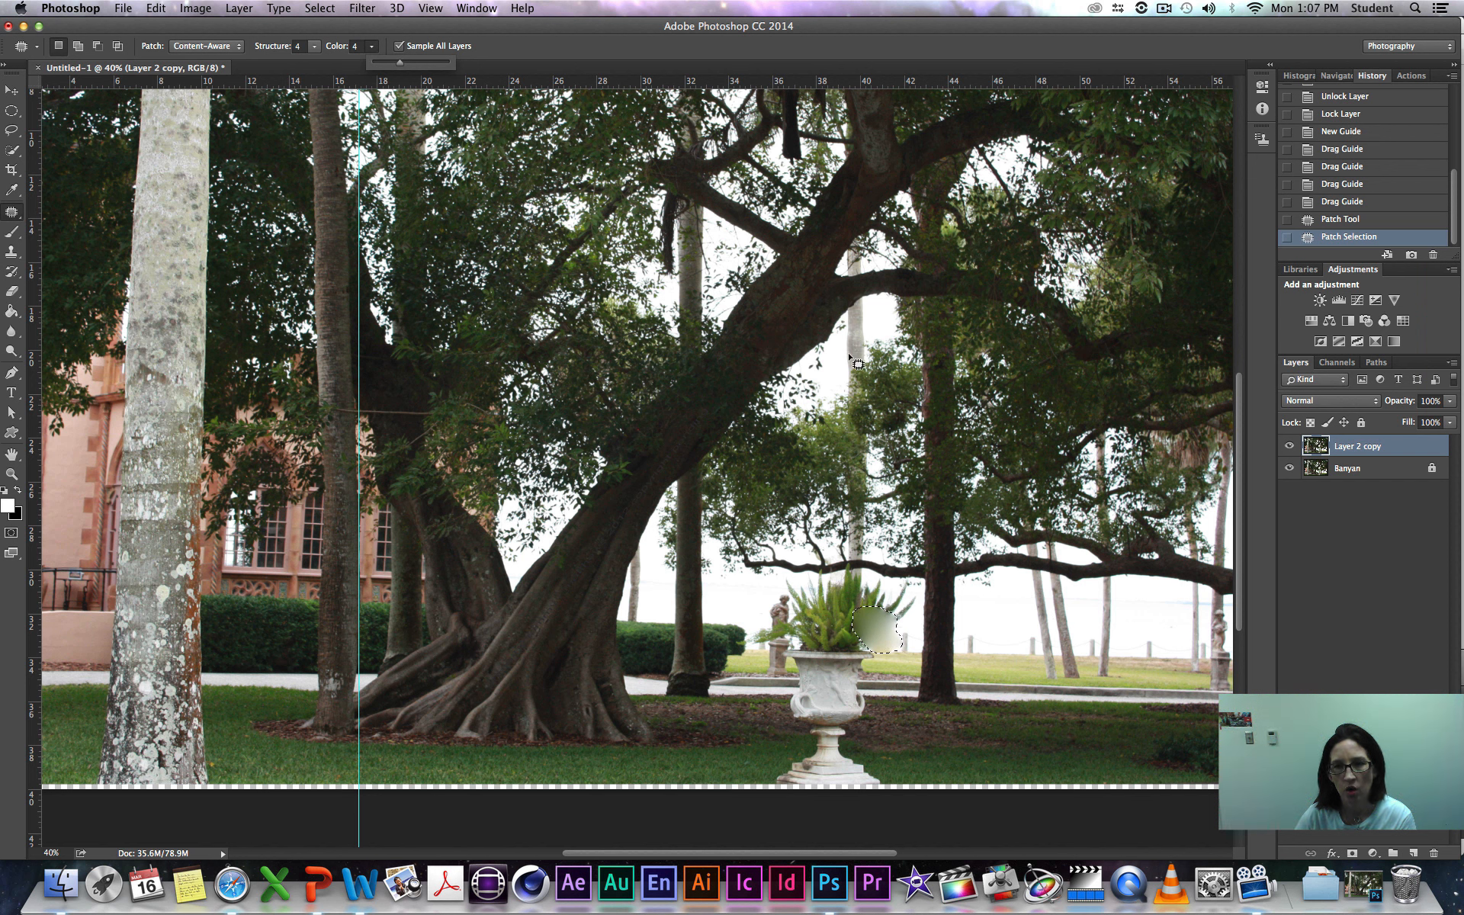
Step: Revert the patch but keep its selection, and patch the fern area again from the background right of the dark trunk
left_click(1357, 222)
left_click(1357, 222)
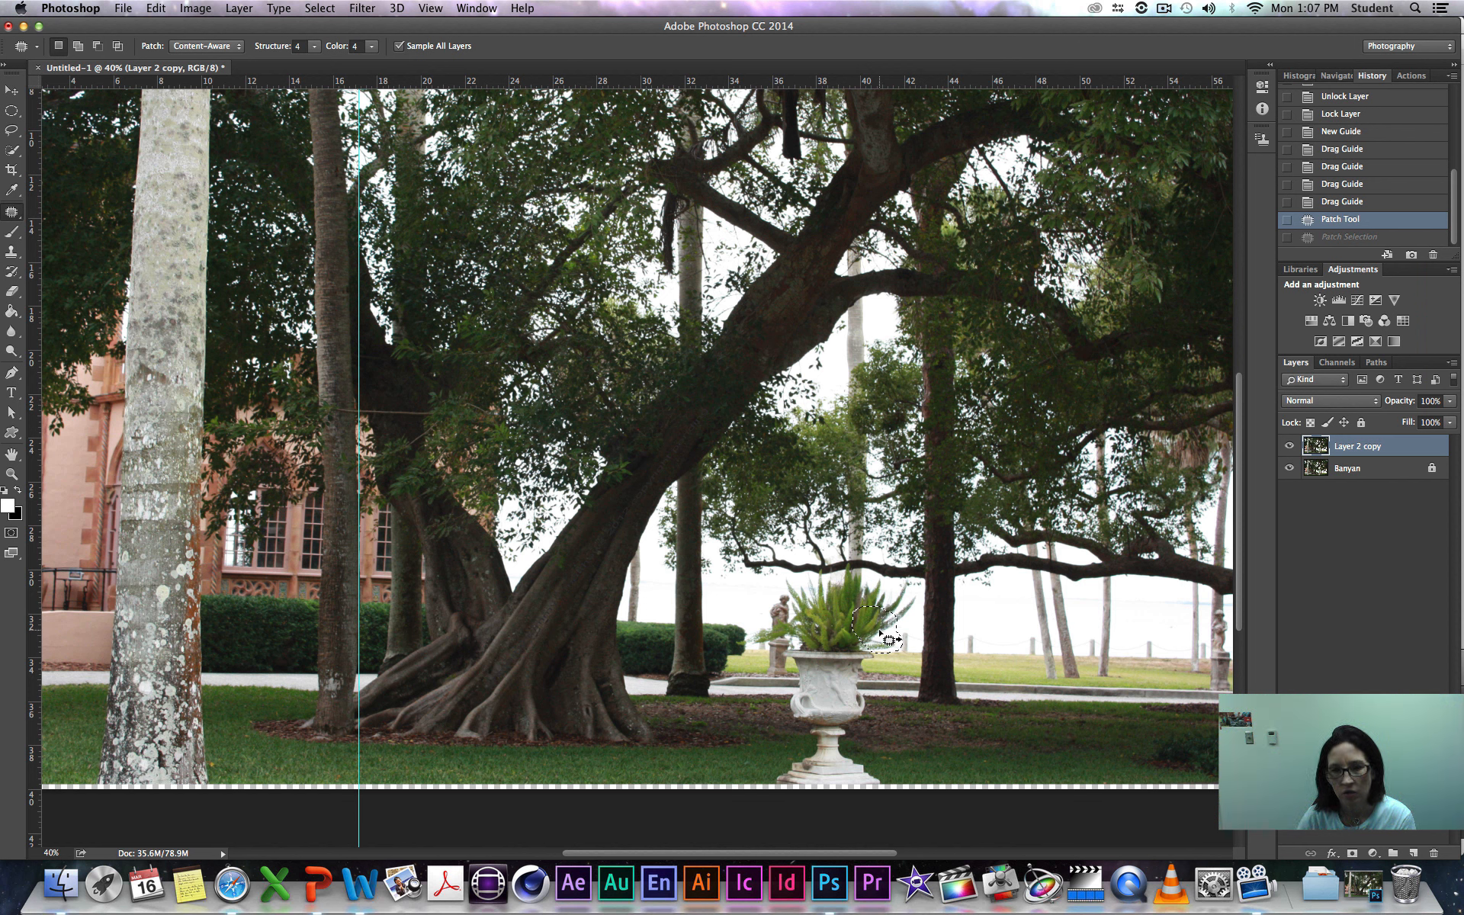
left_click_drag(880, 629, 996, 616)
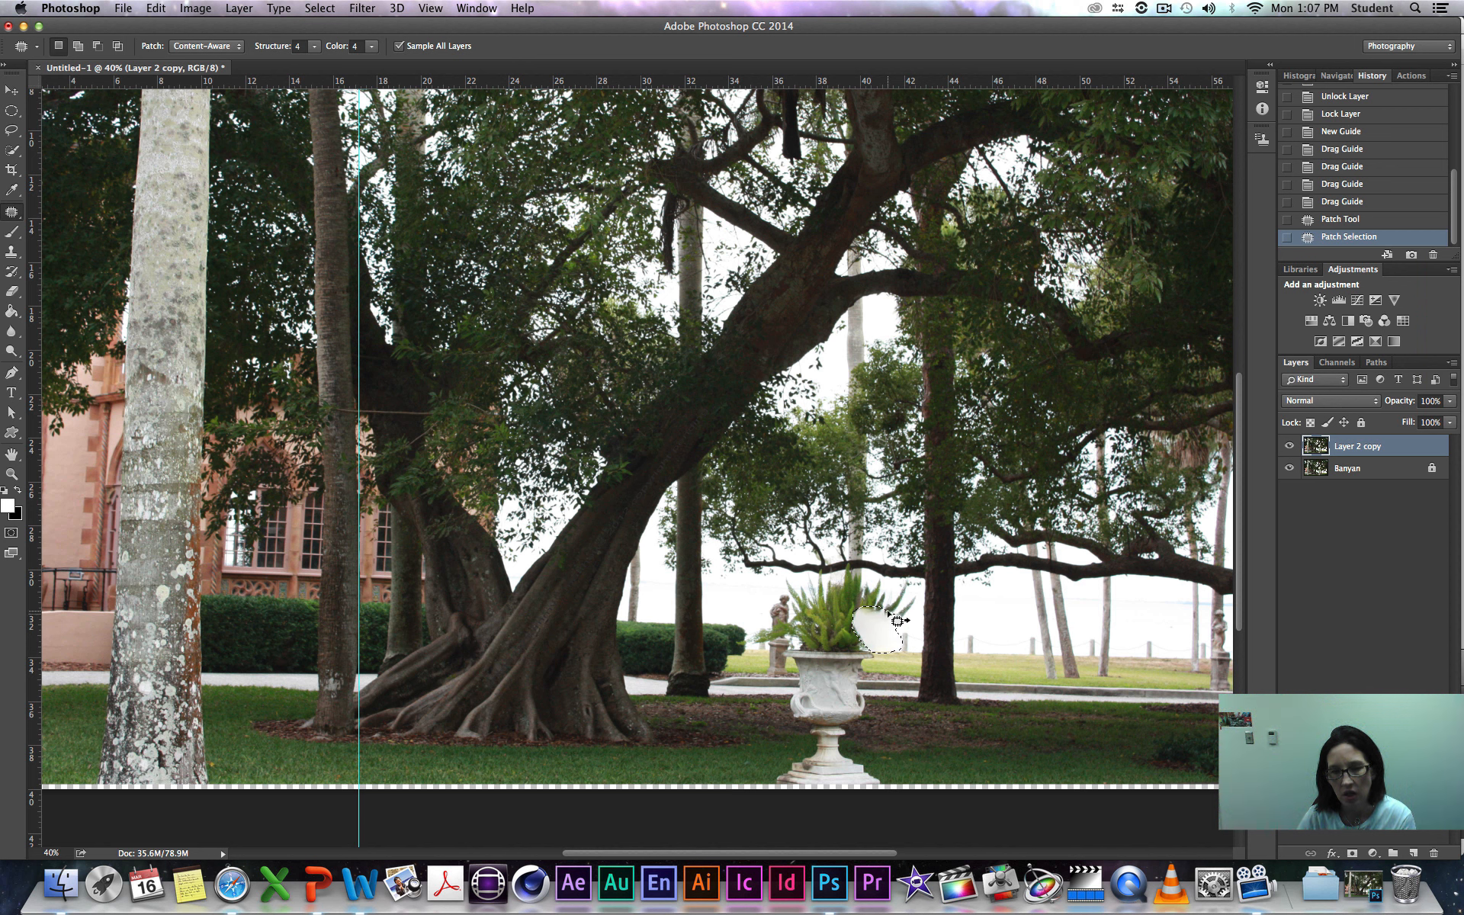
Step: Set the patch Structure and Color to 5, revert the previous patch and redo it from the background right of the dark trunk
left_click(313, 47)
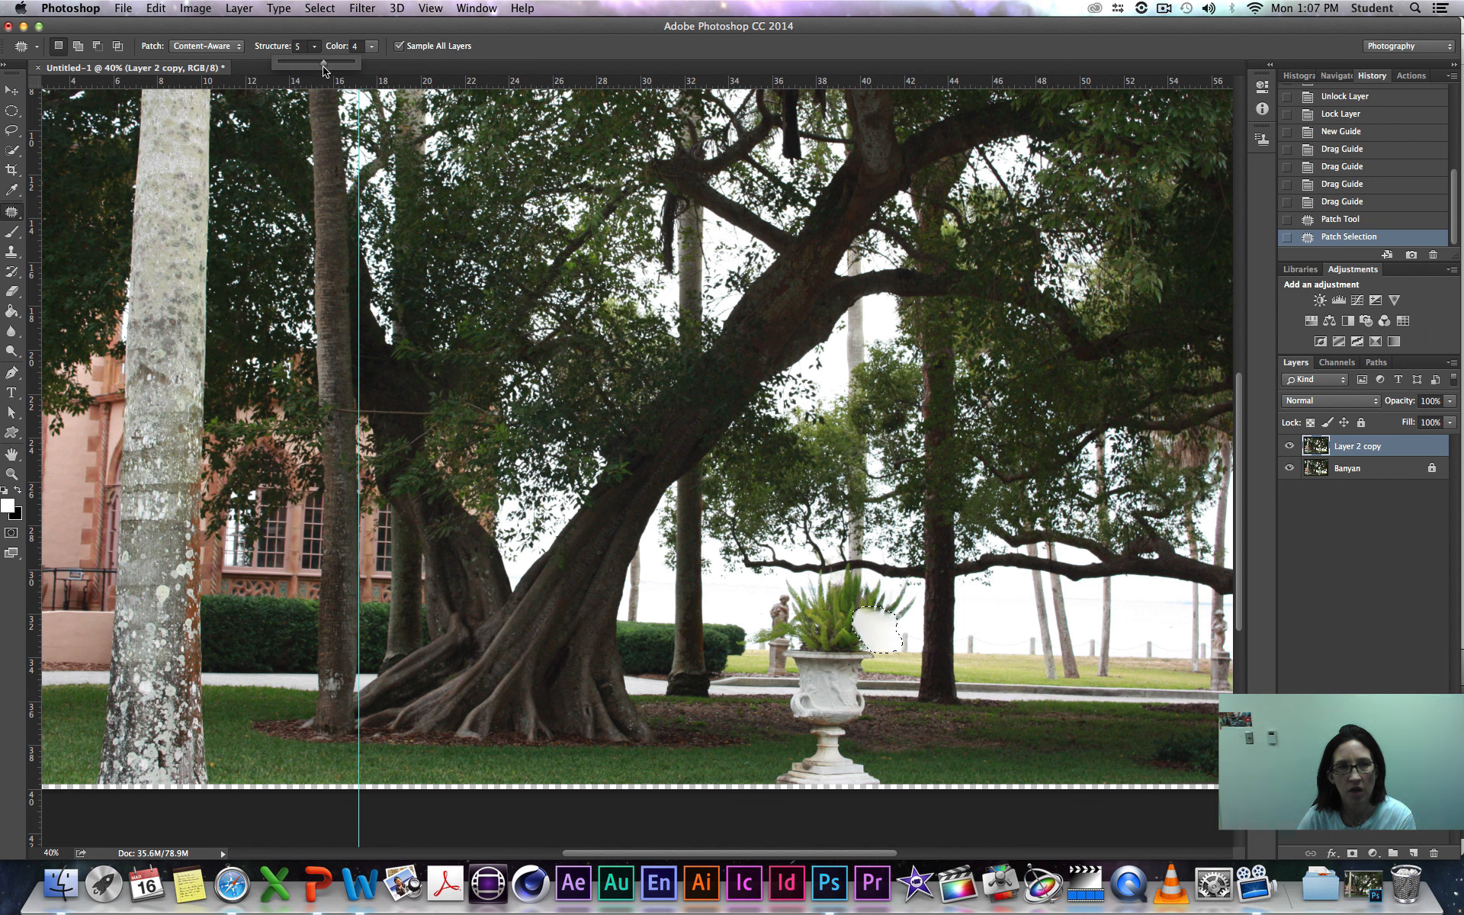
left_click(373, 48)
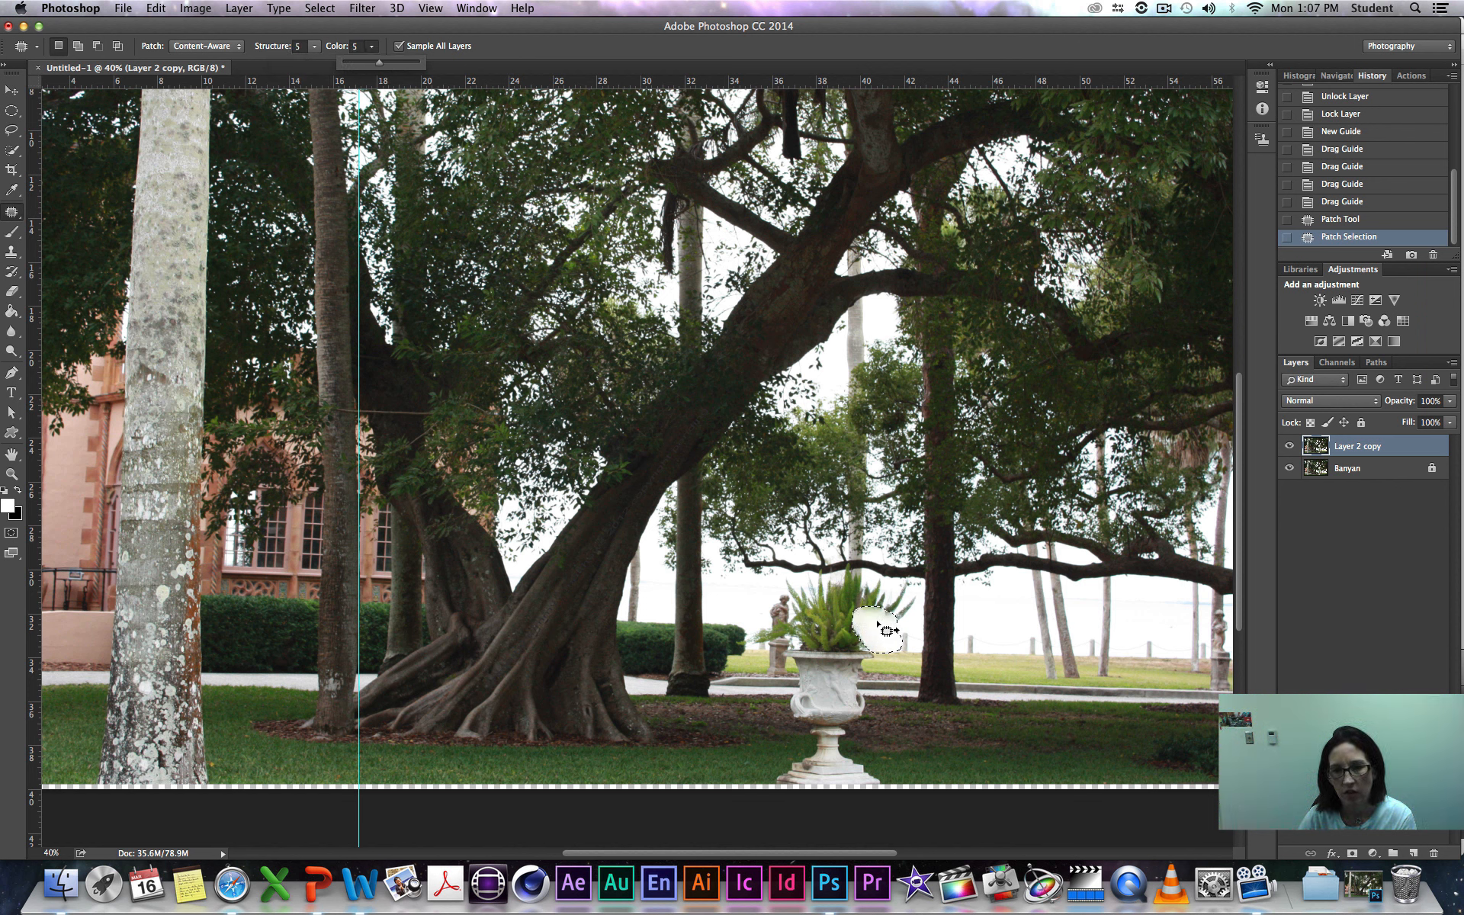
left_click(1325, 221)
left_click(1325, 221)
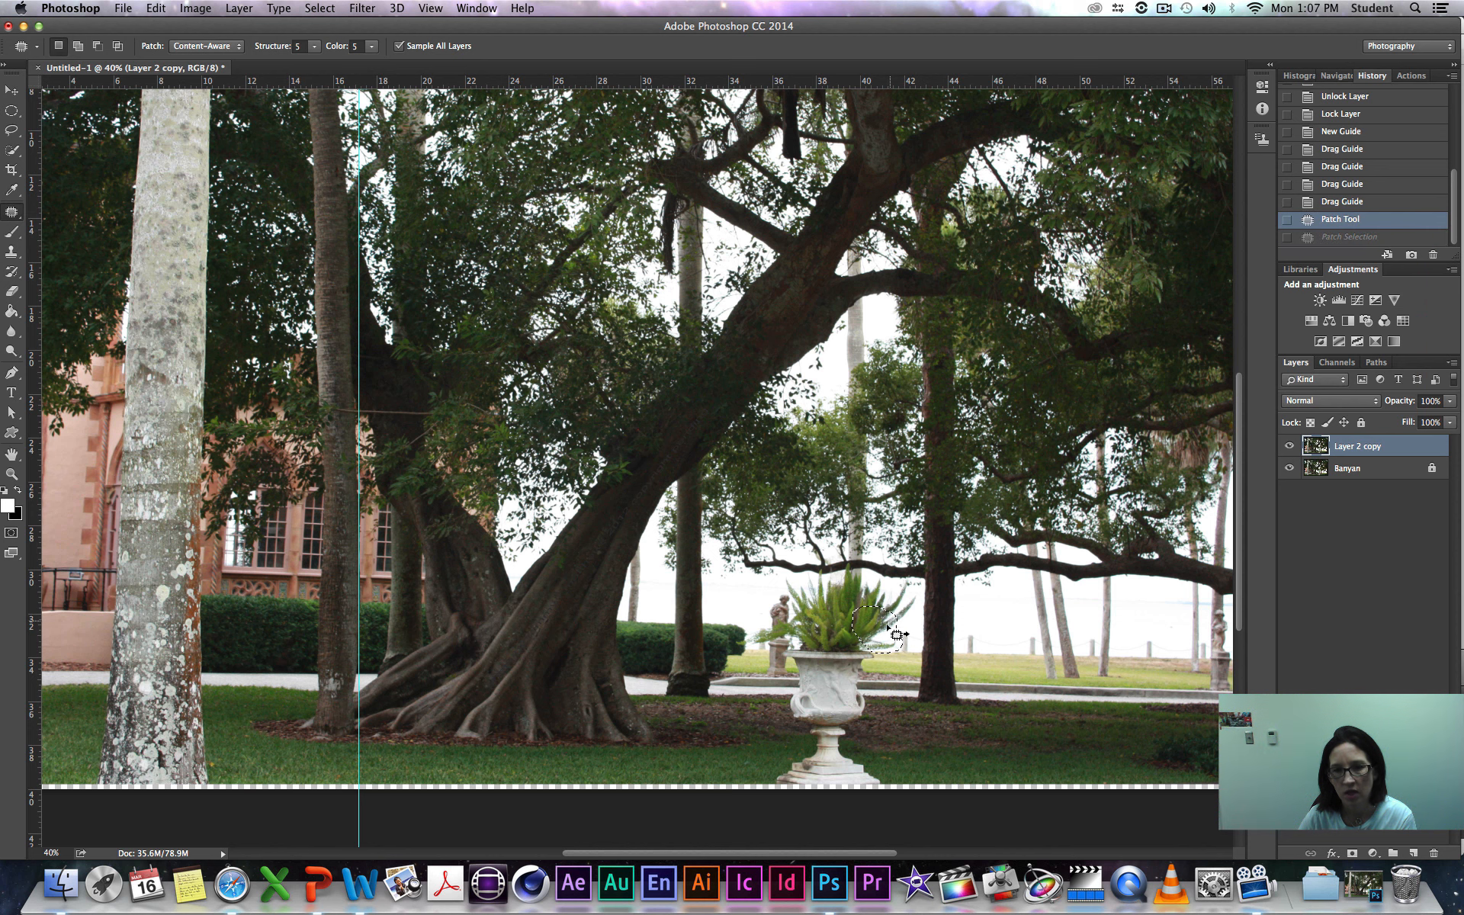
left_click_drag(999, 616, 1010, 633)
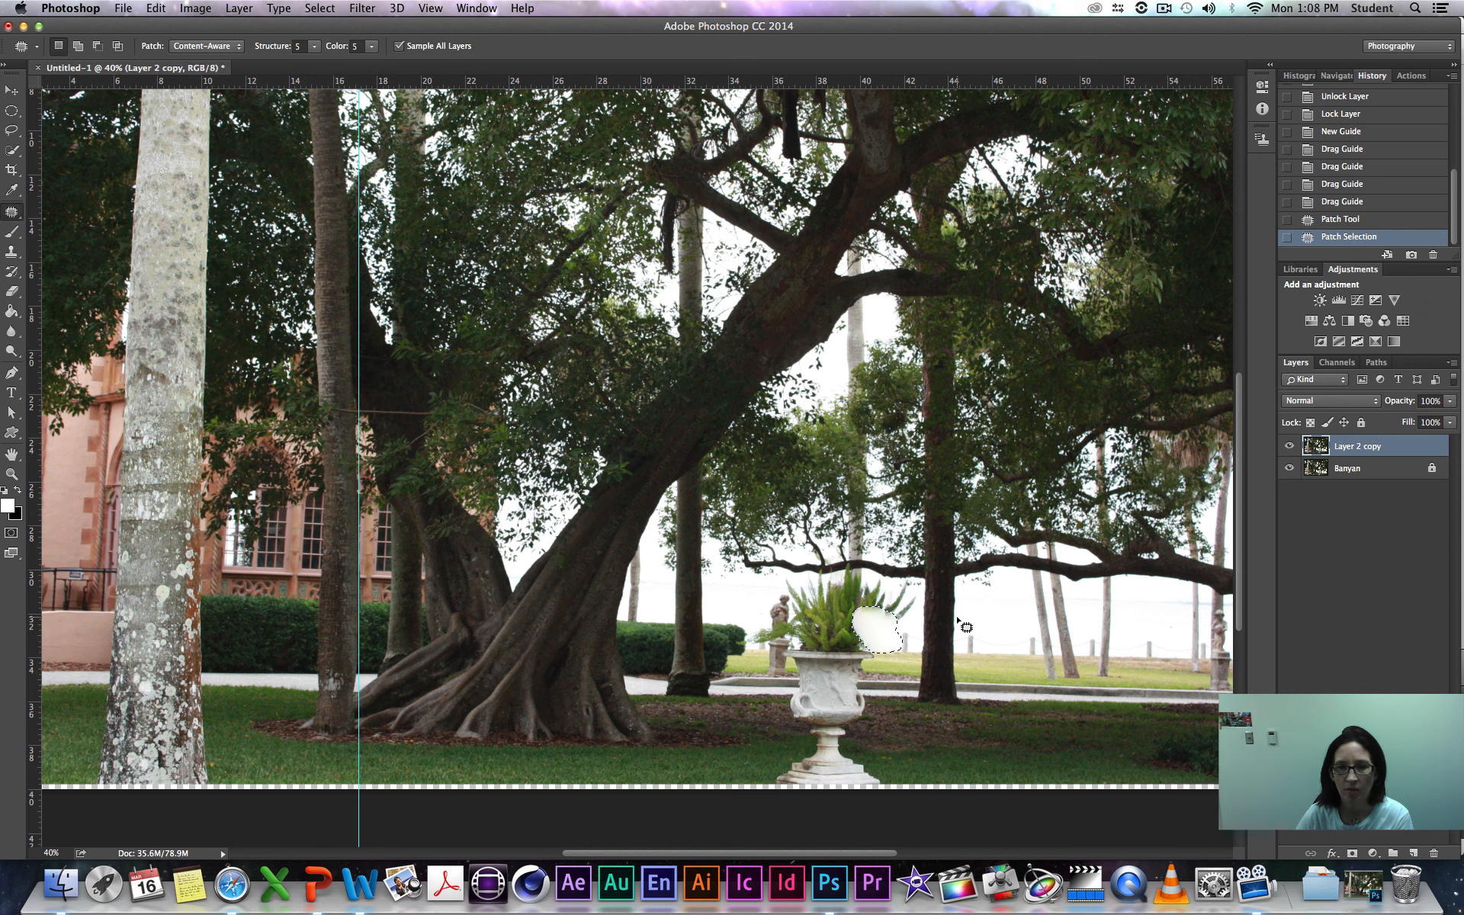
Step: Clear the selection around the patched area beside the urn's fern
scroll(884, 639, "left", 1)
scroll(884, 738, "down", 1)
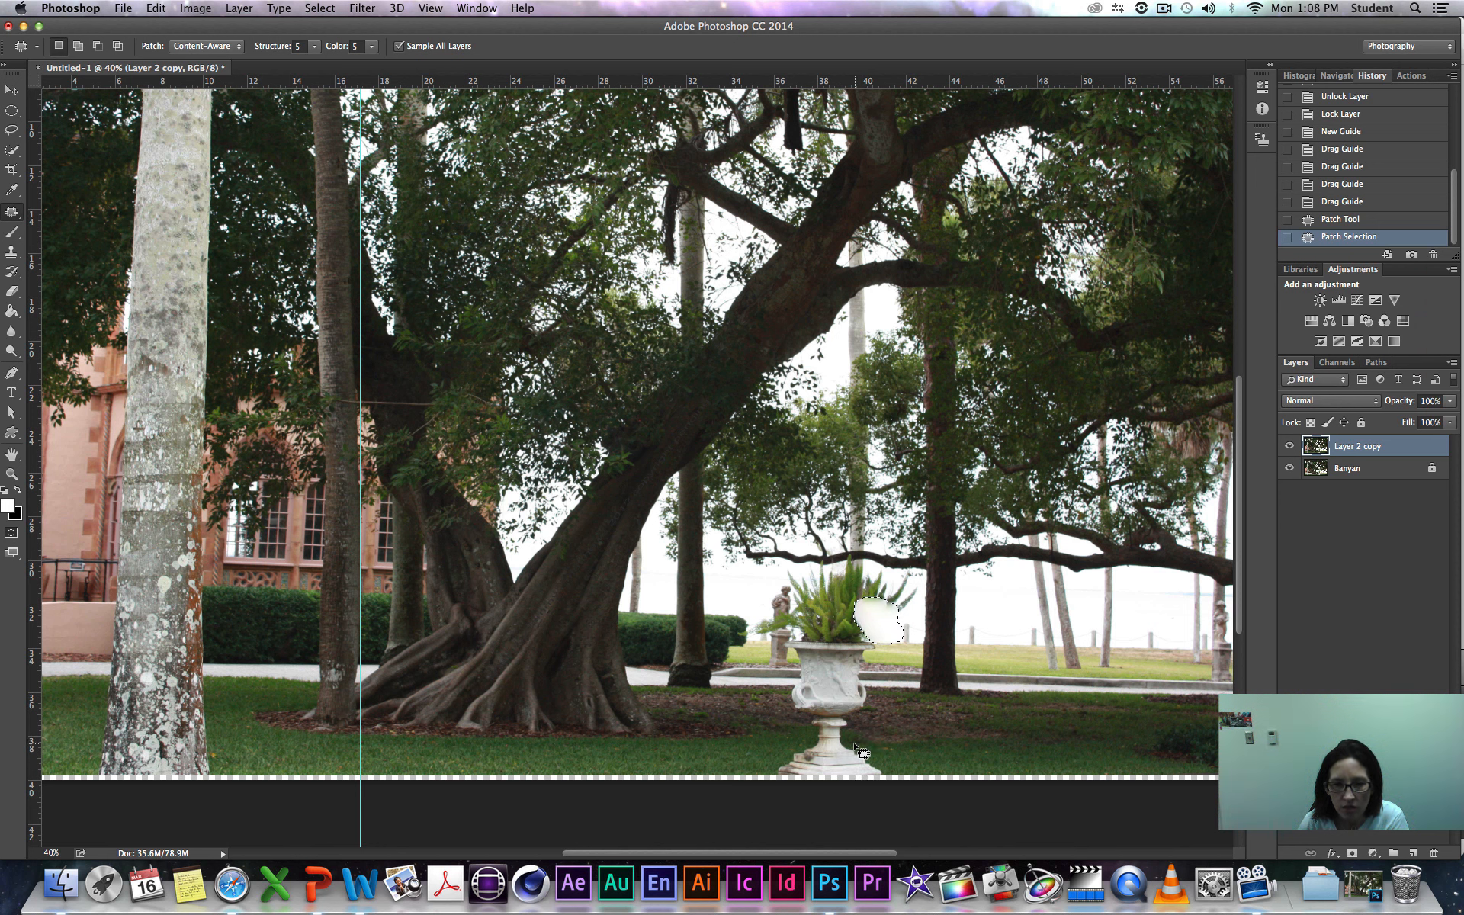
left_click(793, 742)
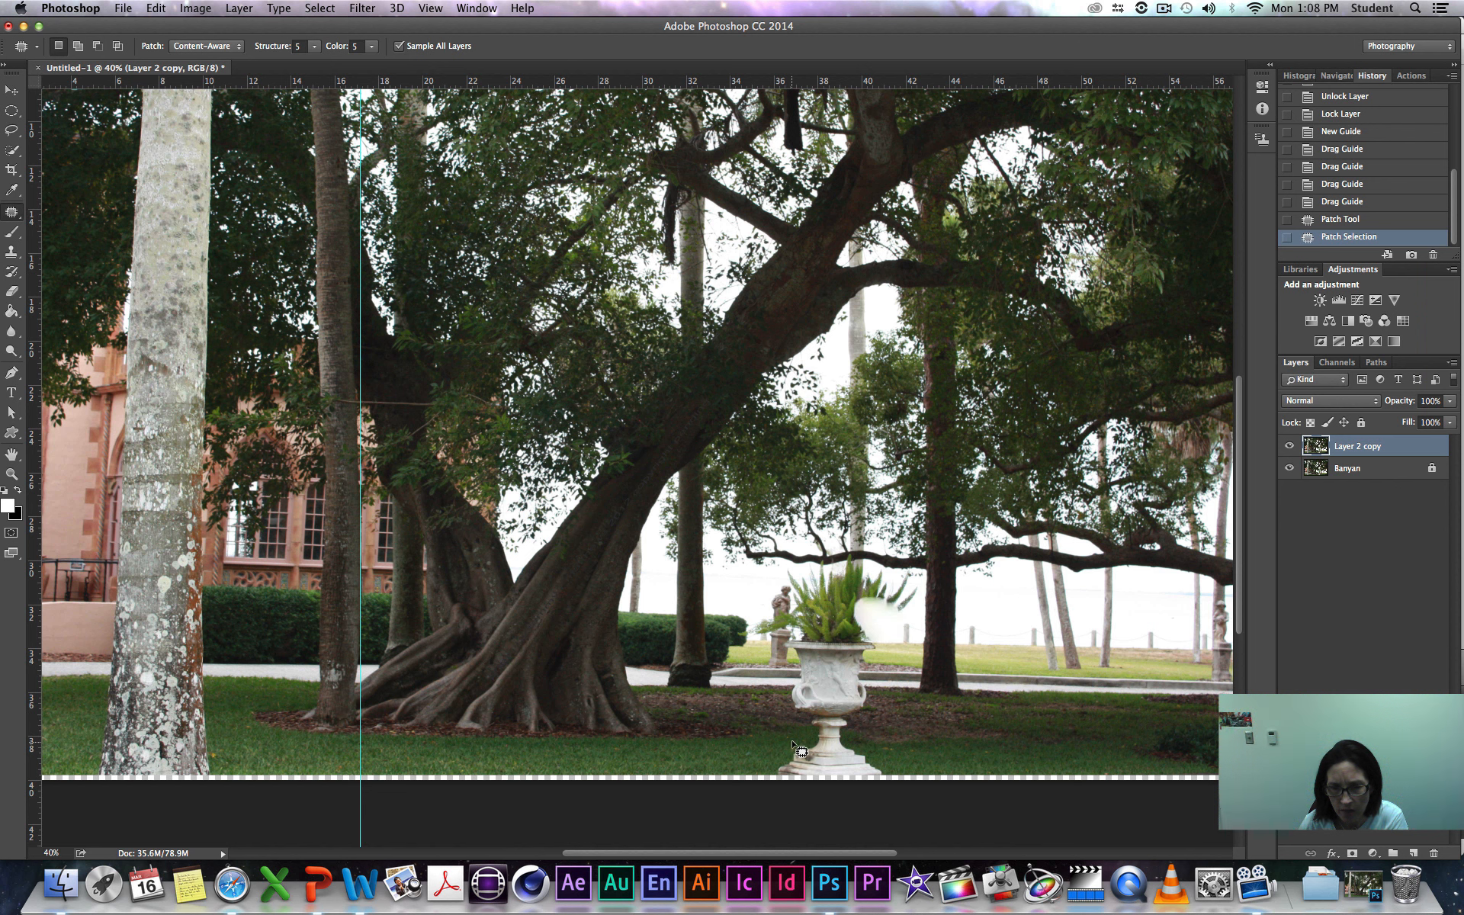
Step: Patch away the urn's pedestal, from its base at the photo's lower edge up to the stem, using grass and soil beside it
mouse_move(846, 746)
left_mouse_down()
mouse_move(881, 779)
mouse_move(773, 766)
mouse_move(792, 742)
mouse_move(839, 761)
mouse_move(948, 765)
left_mouse_up()
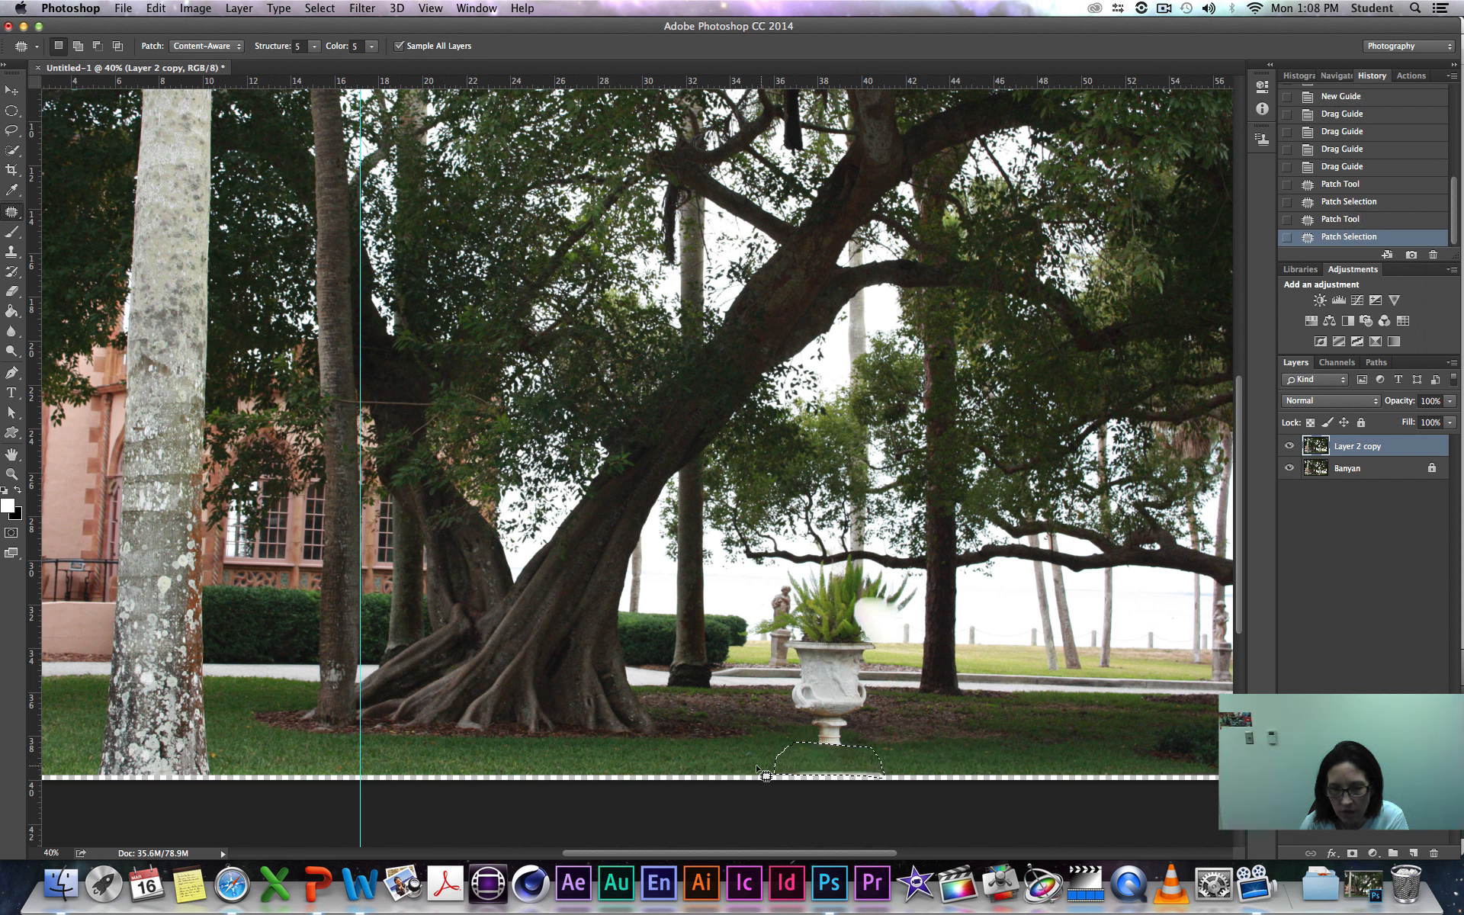
key("super+d")
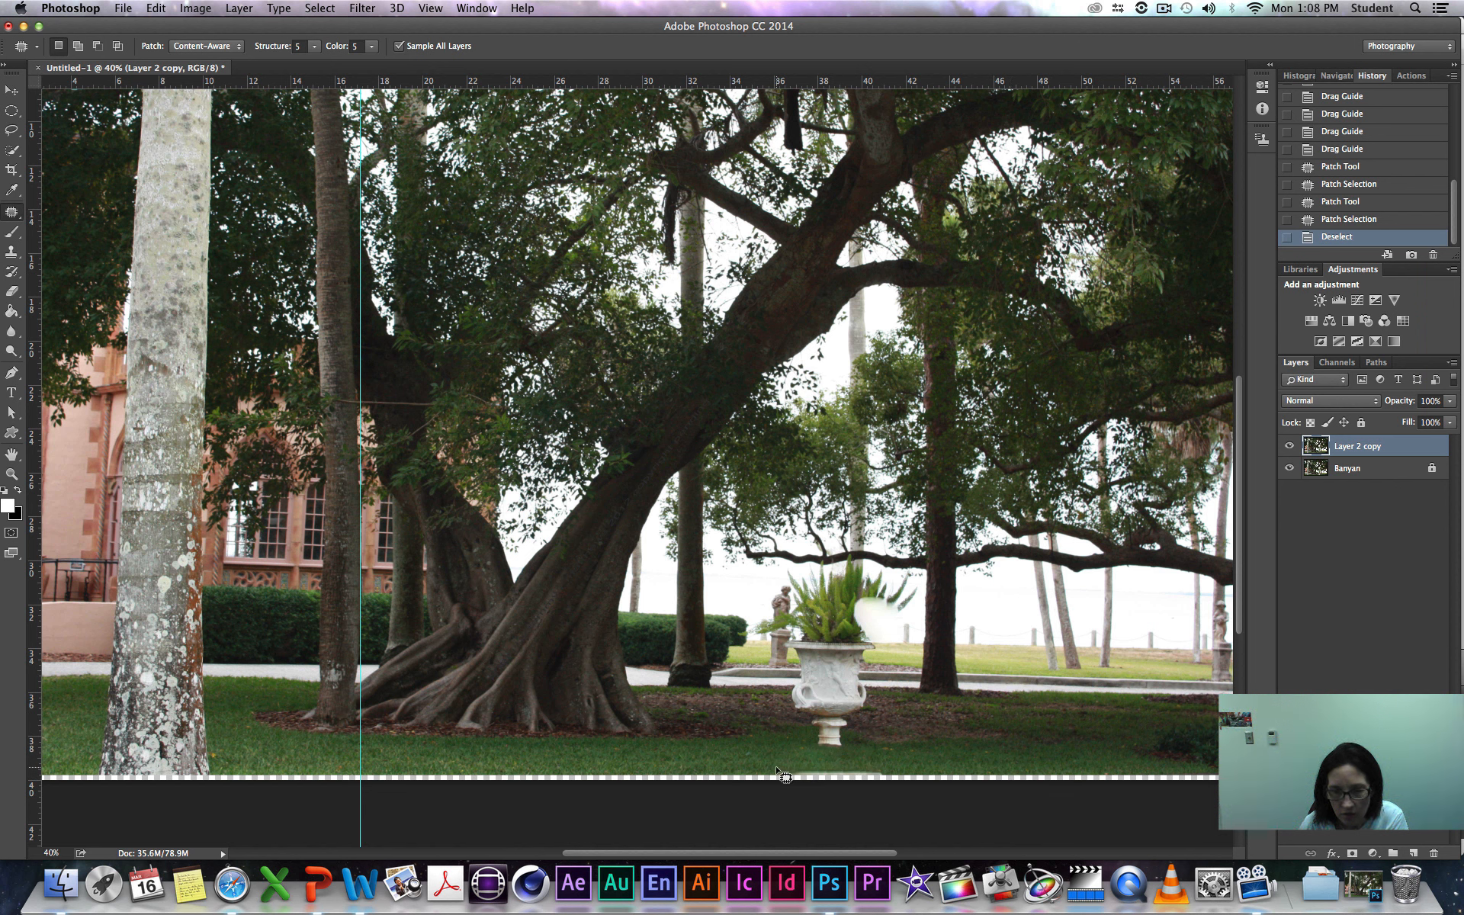
mouse_move(776, 767)
left_mouse_down()
mouse_move(797, 781)
mouse_move(896, 771)
mouse_move(668, 774)
mouse_move(710, 774)
left_mouse_up()
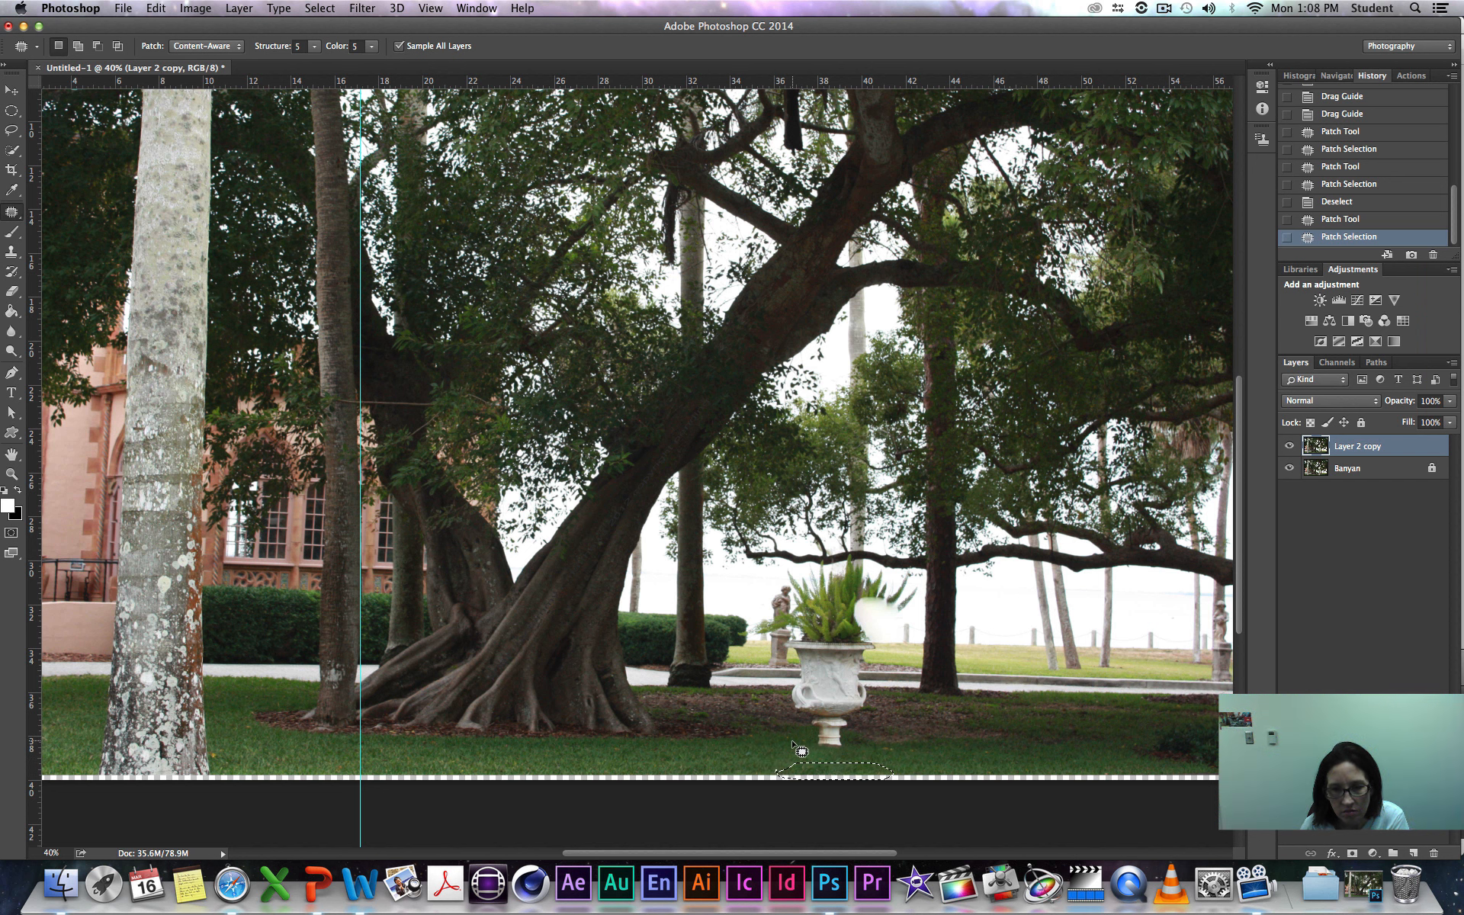
mouse_move(792, 746)
left_mouse_down()
mouse_move(791, 721)
mouse_move(851, 719)
mouse_move(854, 751)
mouse_move(794, 752)
mouse_move(882, 737)
left_mouse_up()
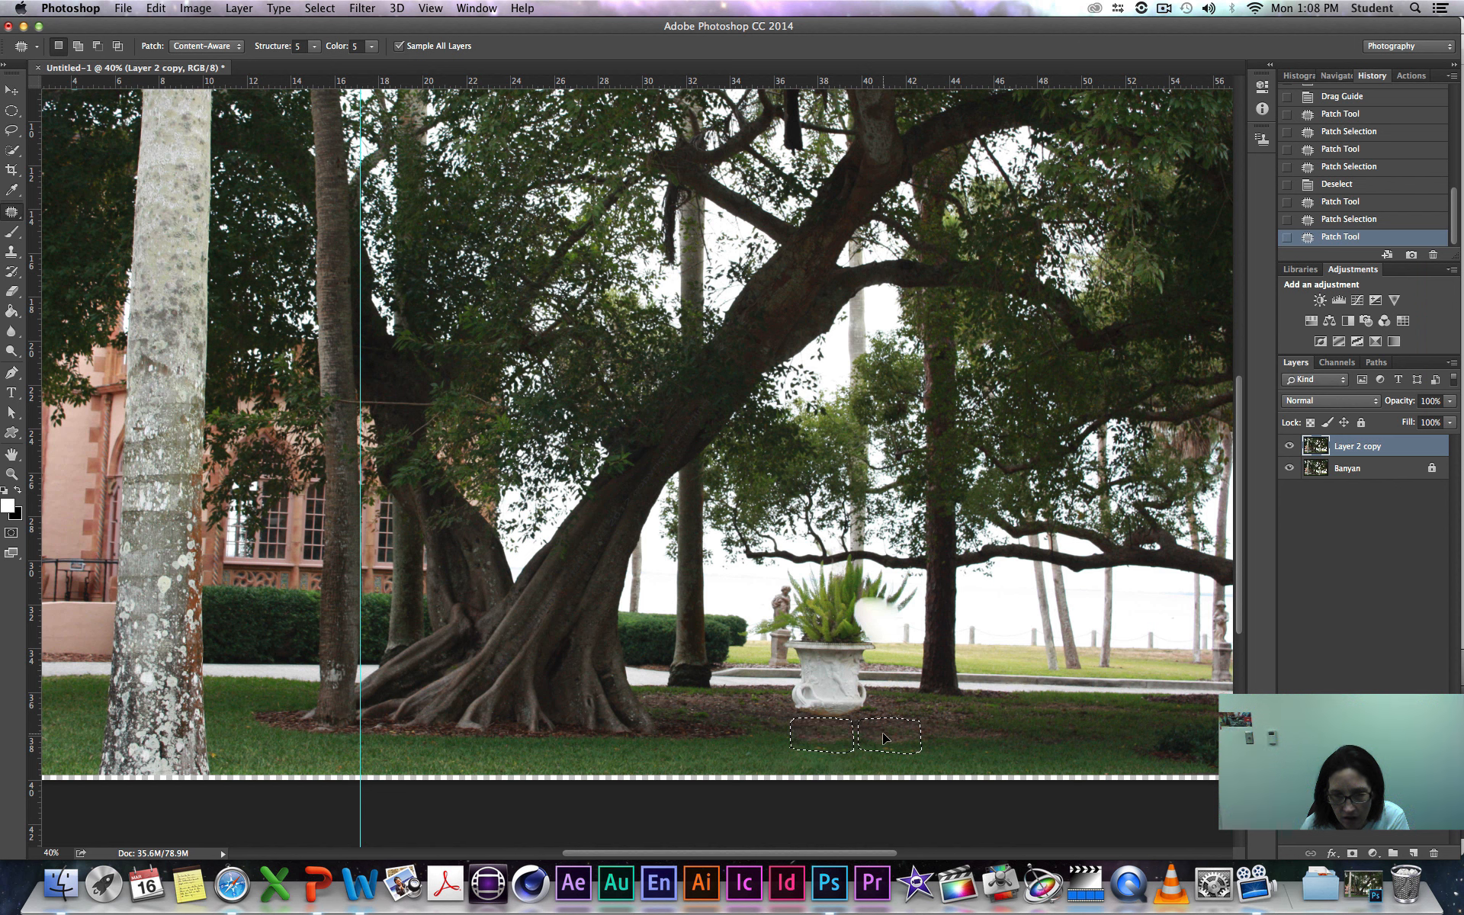
left_click_drag(883, 738, 884, 737)
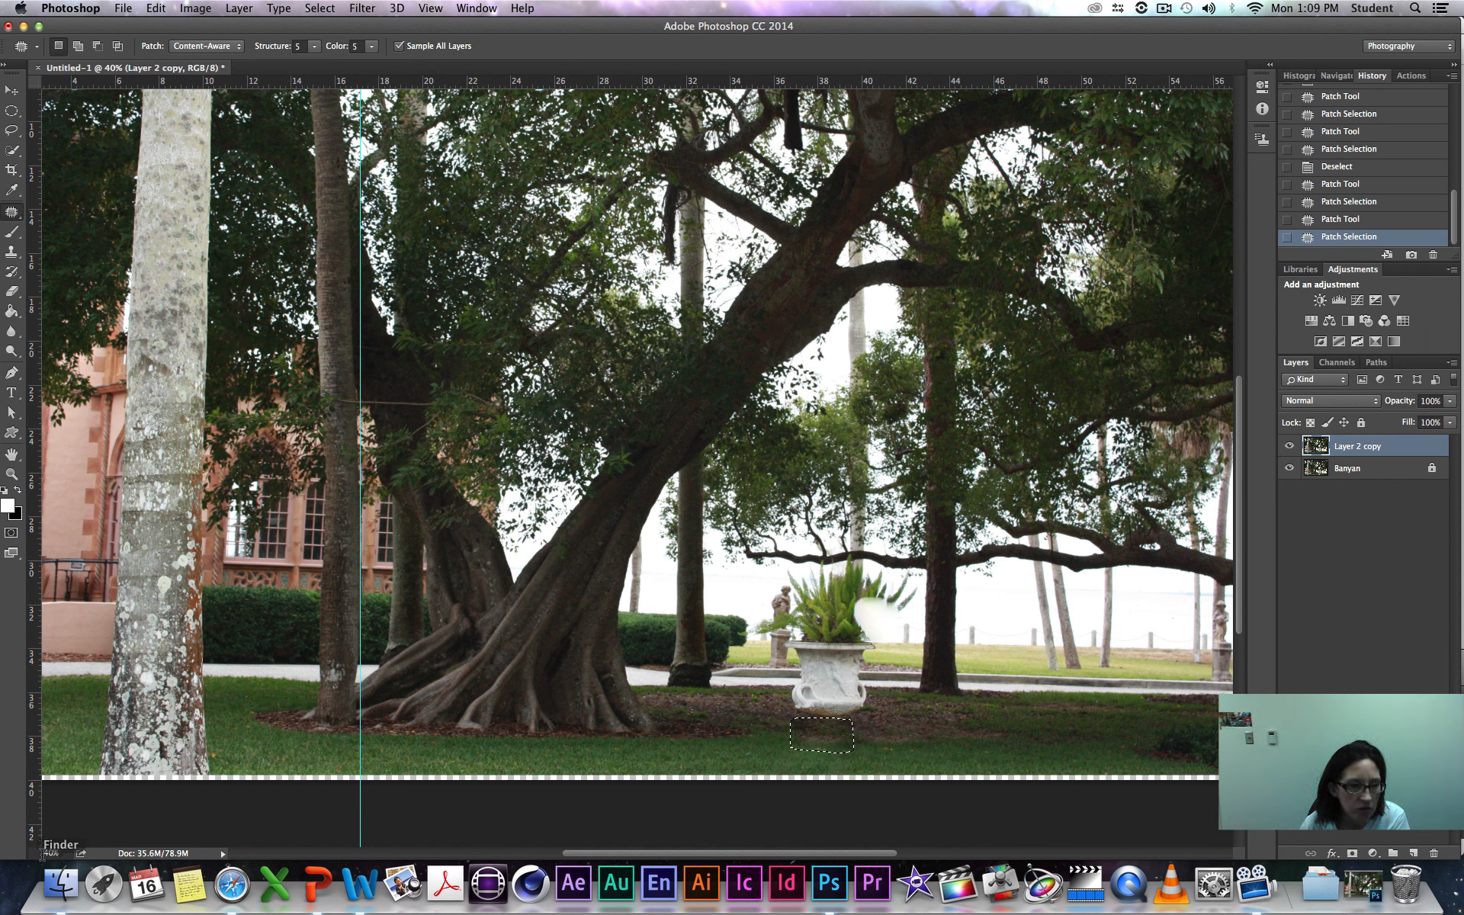
Step: Set both Structure and Color to 6 for the Patch tool
left_click(42, 853)
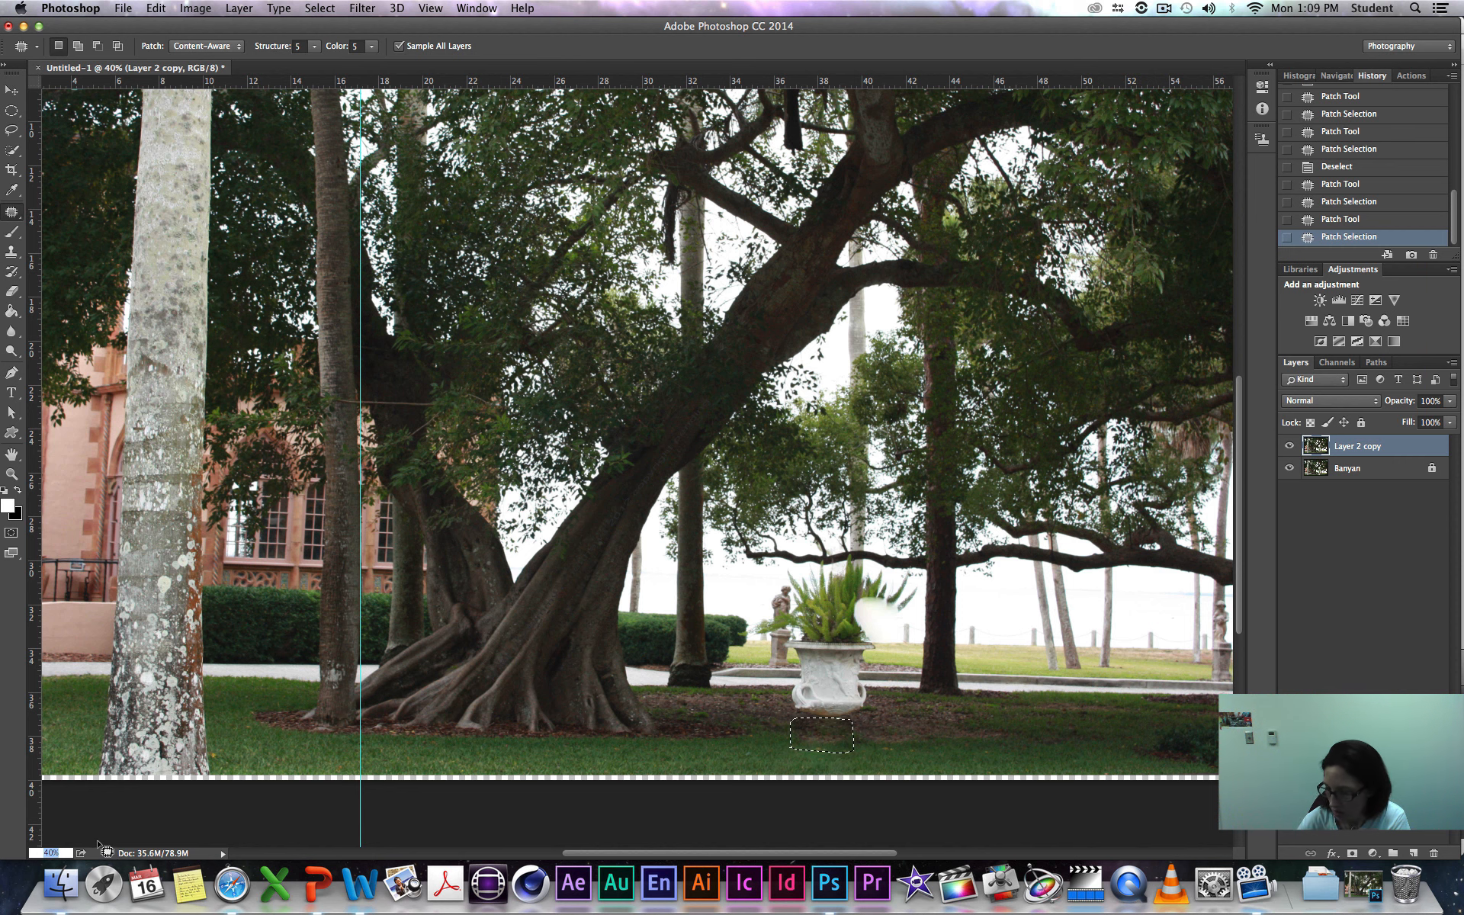
type("60")
key("Return")
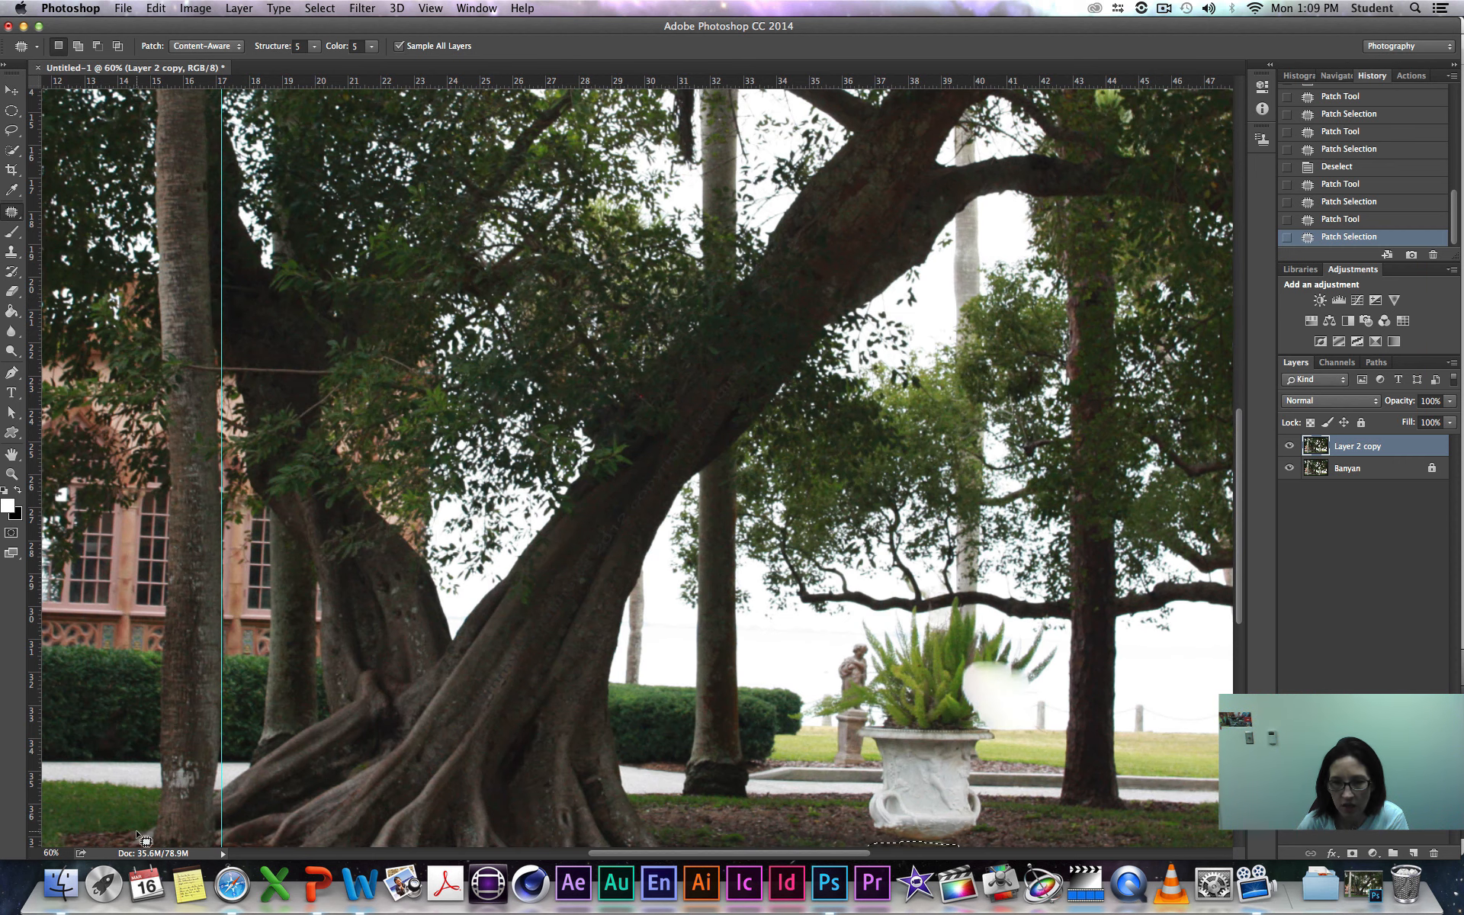
scroll(598, 788, "down", 6)
scroll(839, 681, "up", 1)
scroll(839, 679, "up", 6)
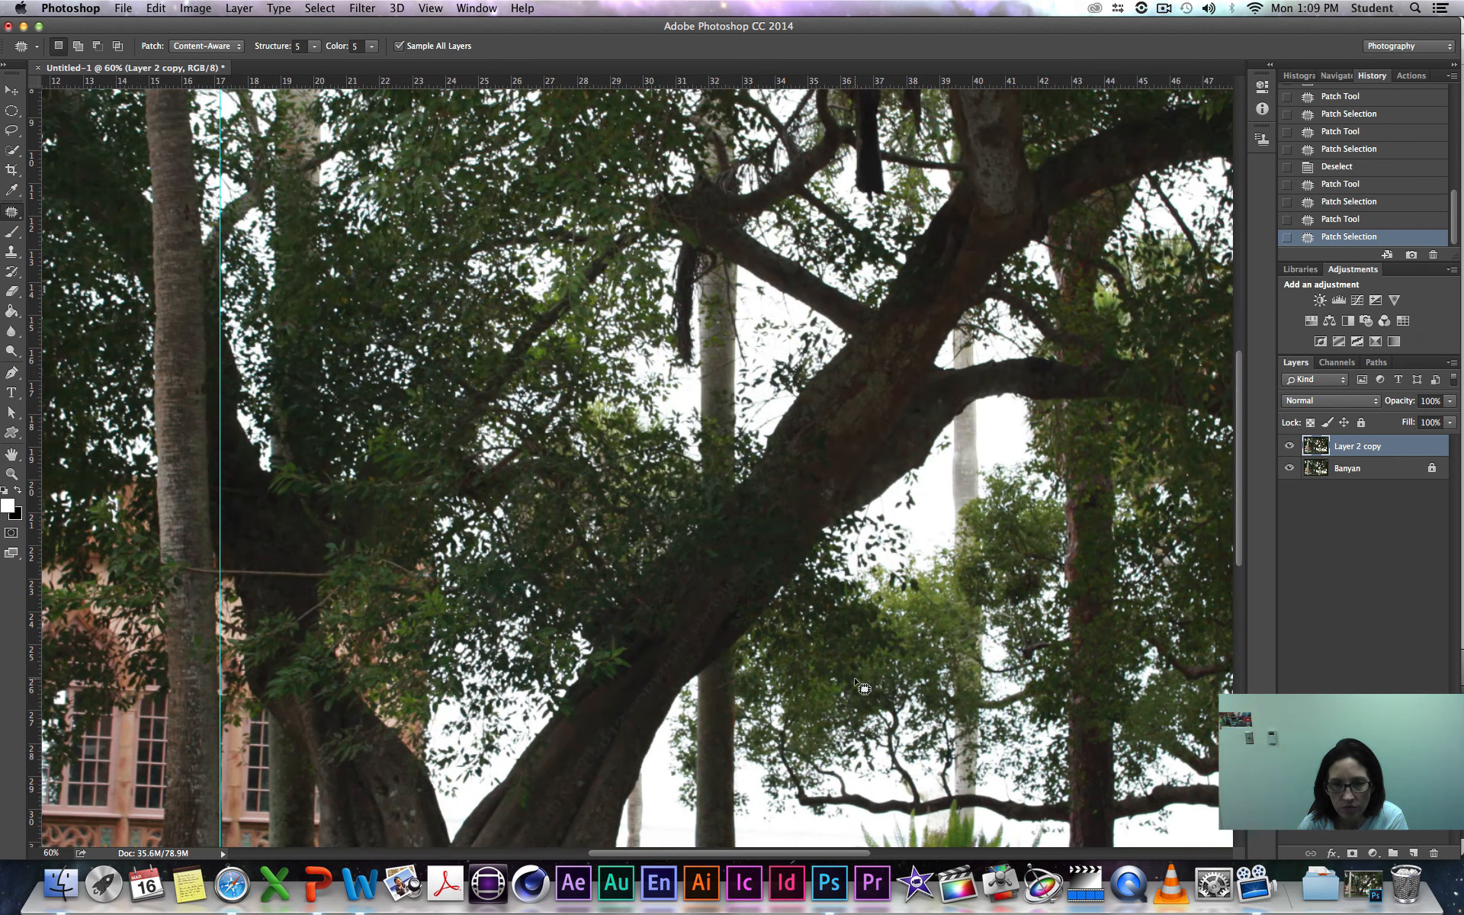
scroll(868, 691, "down", 5)
scroll(869, 691, "up", 2)
scroll(877, 697, "down", 2)
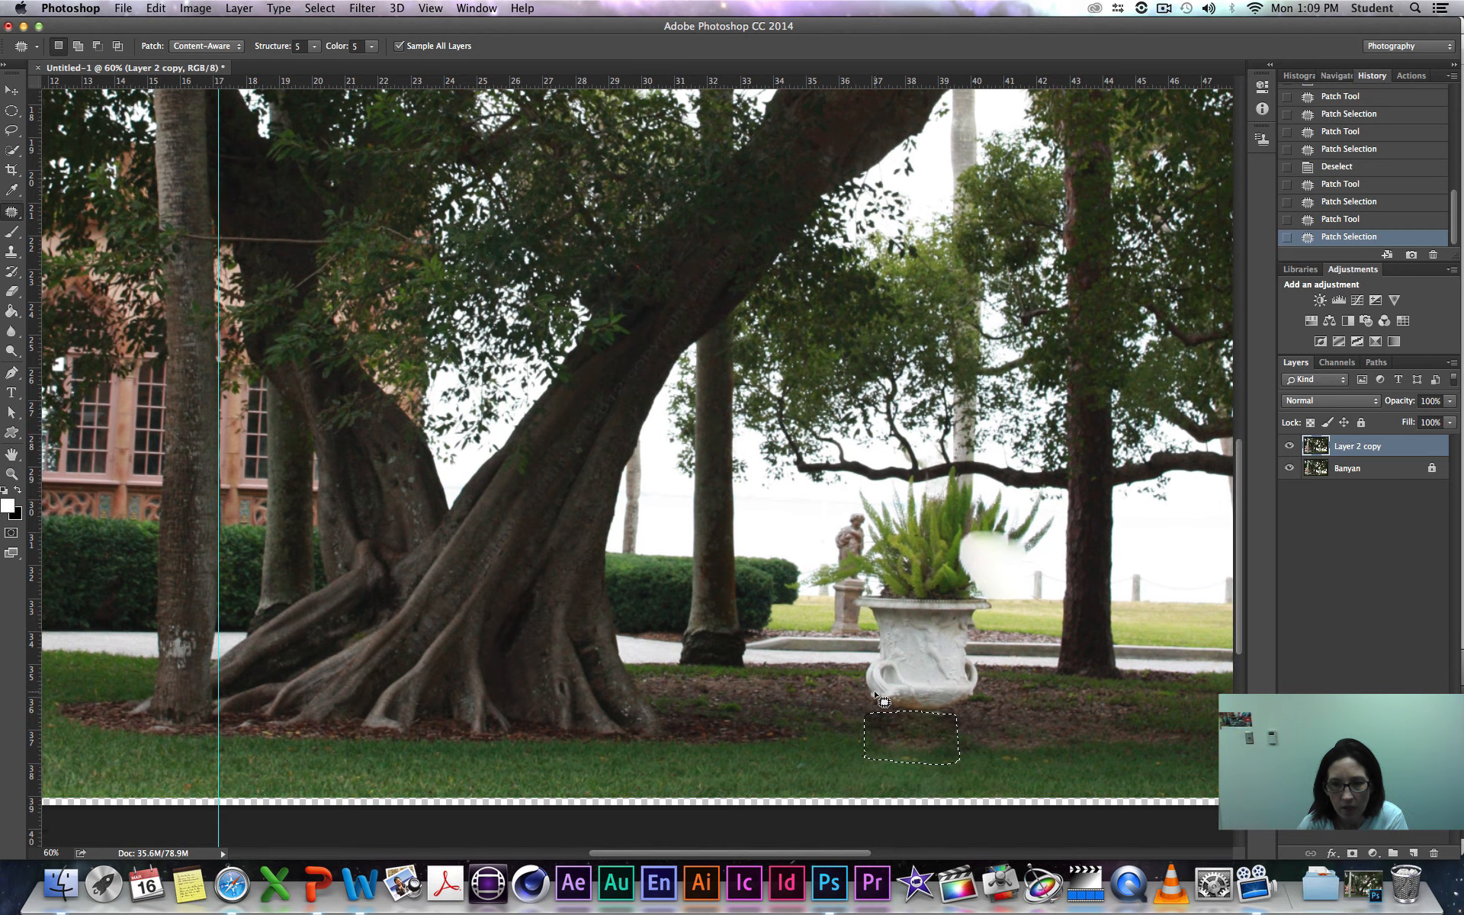
scroll(884, 698, "right", 5)
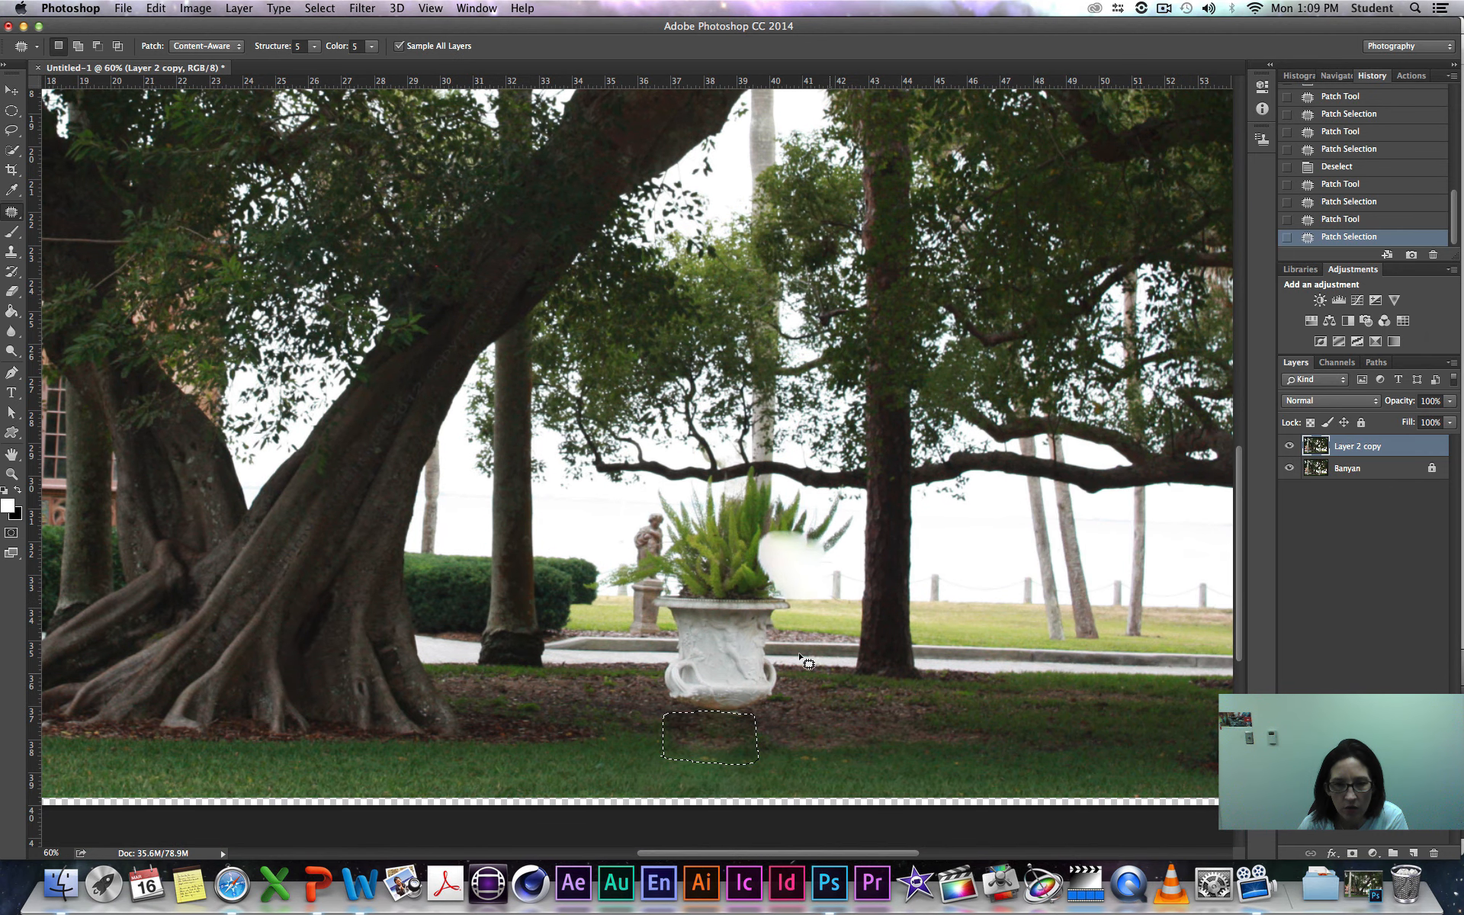
left_click(314, 47)
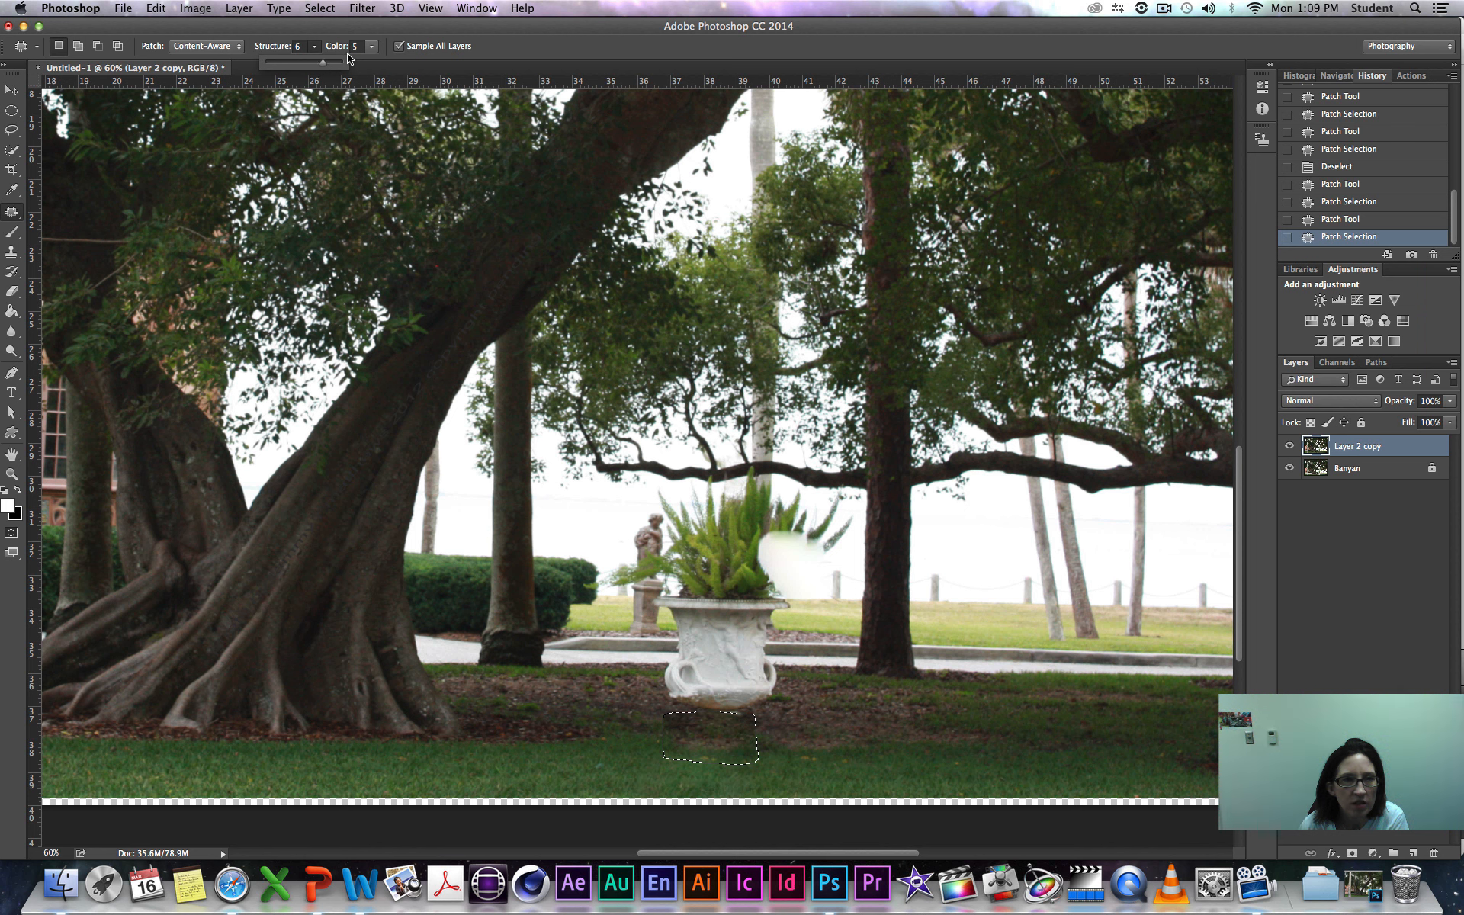
left_click(372, 46)
left_click_drag(374, 63, 380, 68)
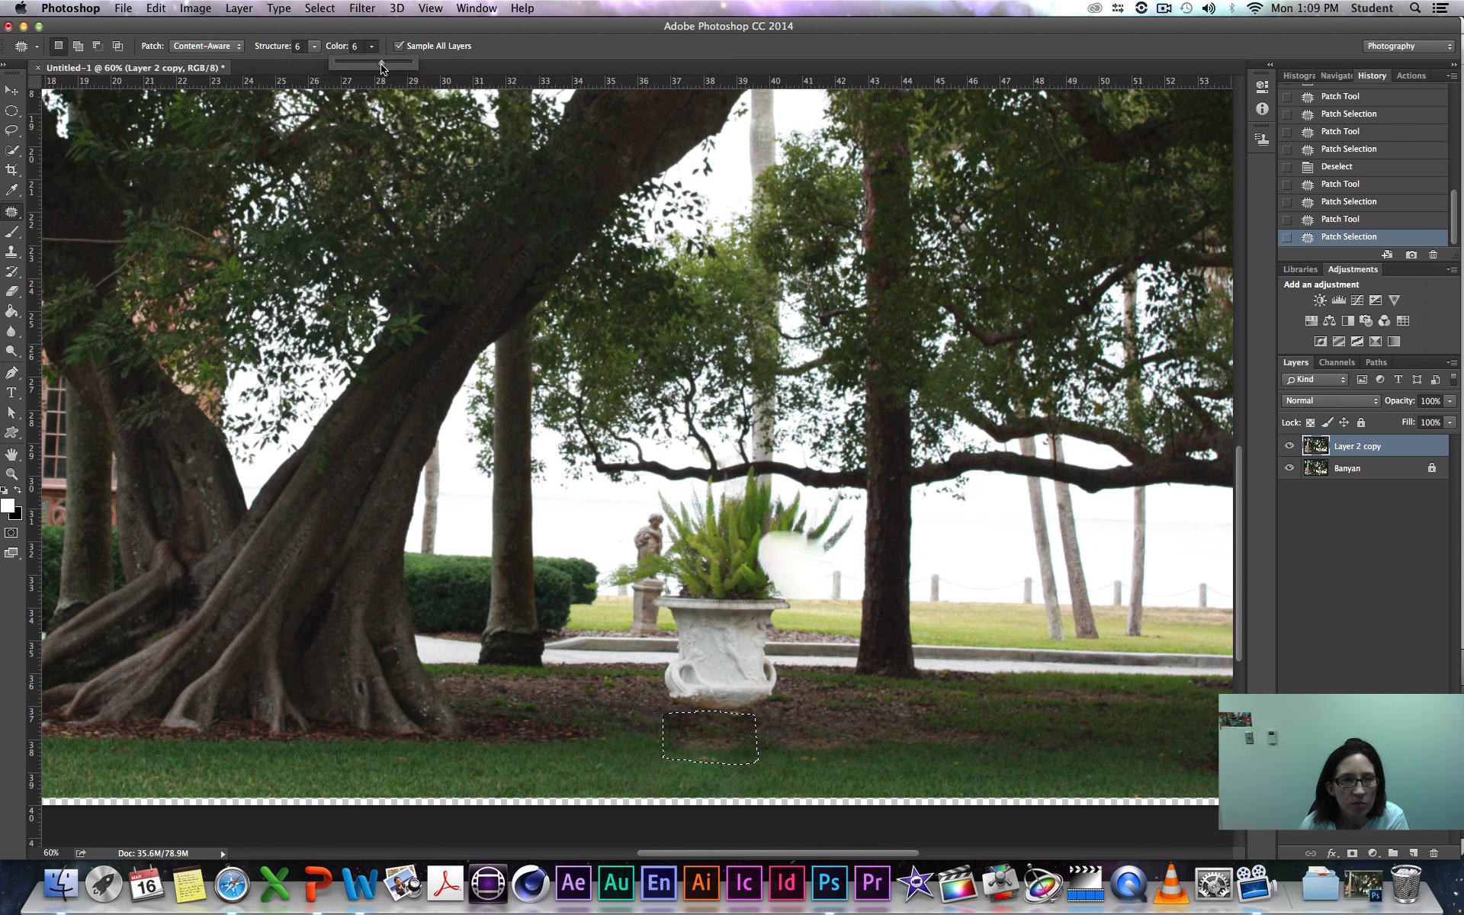
left_click(475, 70)
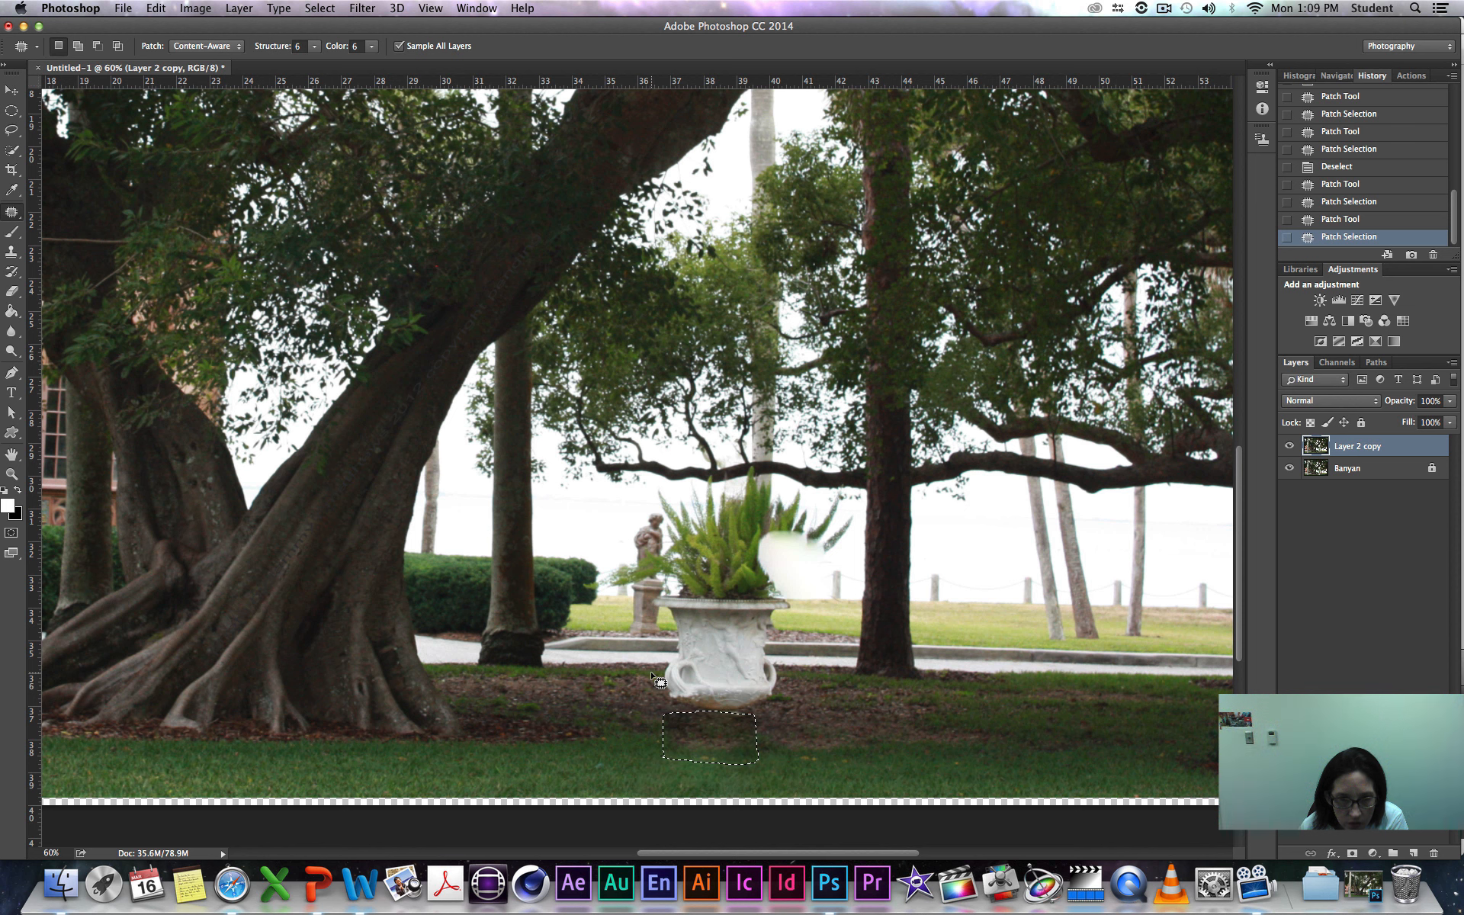
Step: Patch the lower-left part of the urn's bowl and its remaining edge with mulch ground from its left, and clear the selection
mouse_move(654, 670)
left_mouse_down()
mouse_move(711, 669)
mouse_move(719, 700)
mouse_move(683, 709)
mouse_move(650, 672)
mouse_move(684, 679)
mouse_move(623, 681)
left_mouse_up()
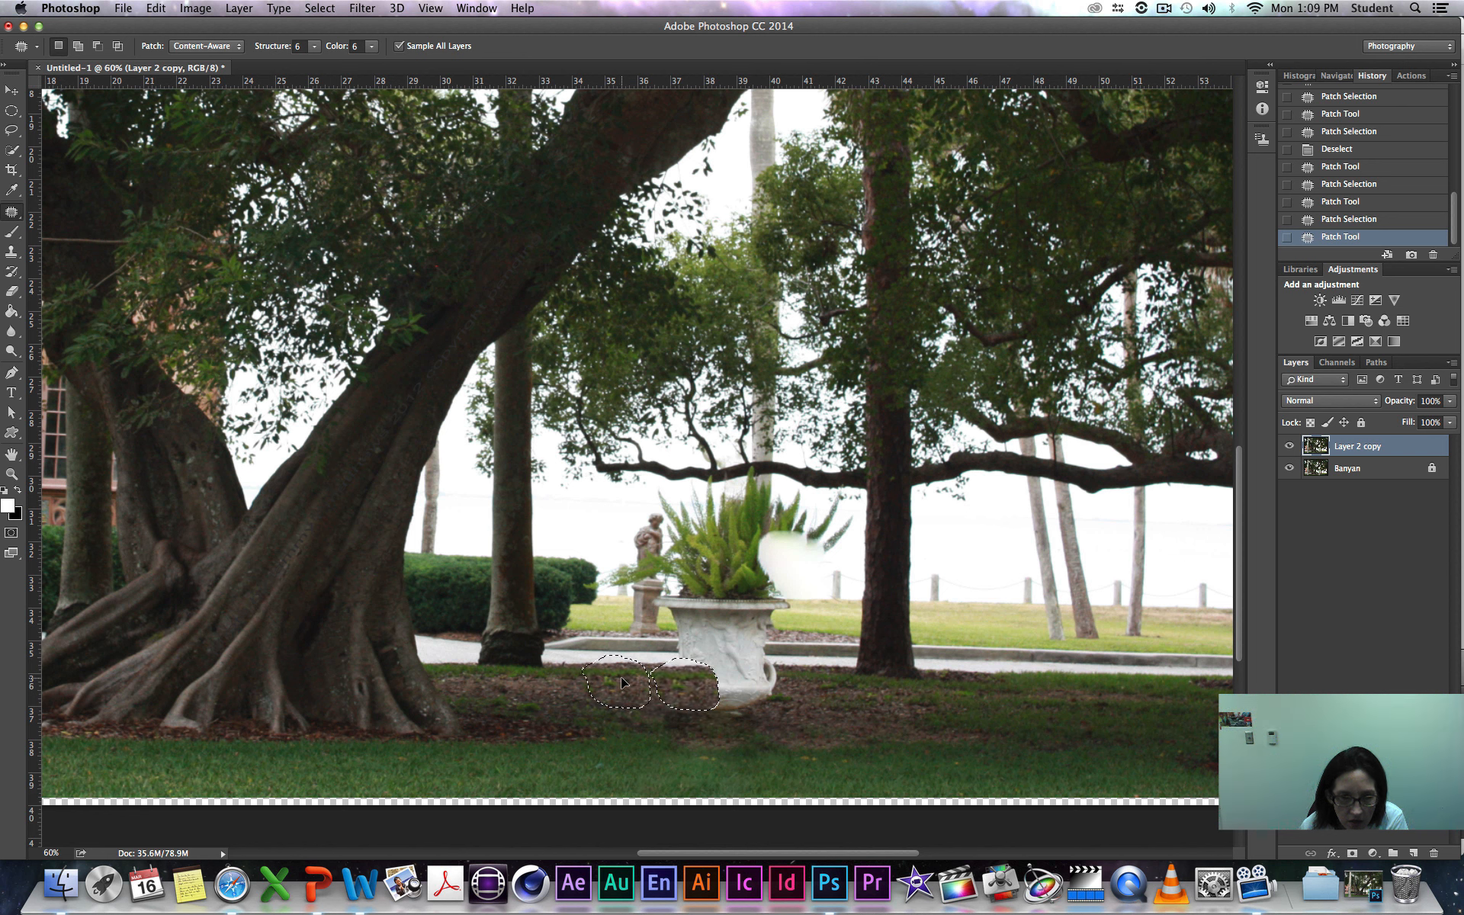
left_click_drag(622, 681, 621, 679)
left_click_drag(621, 680, 620, 679)
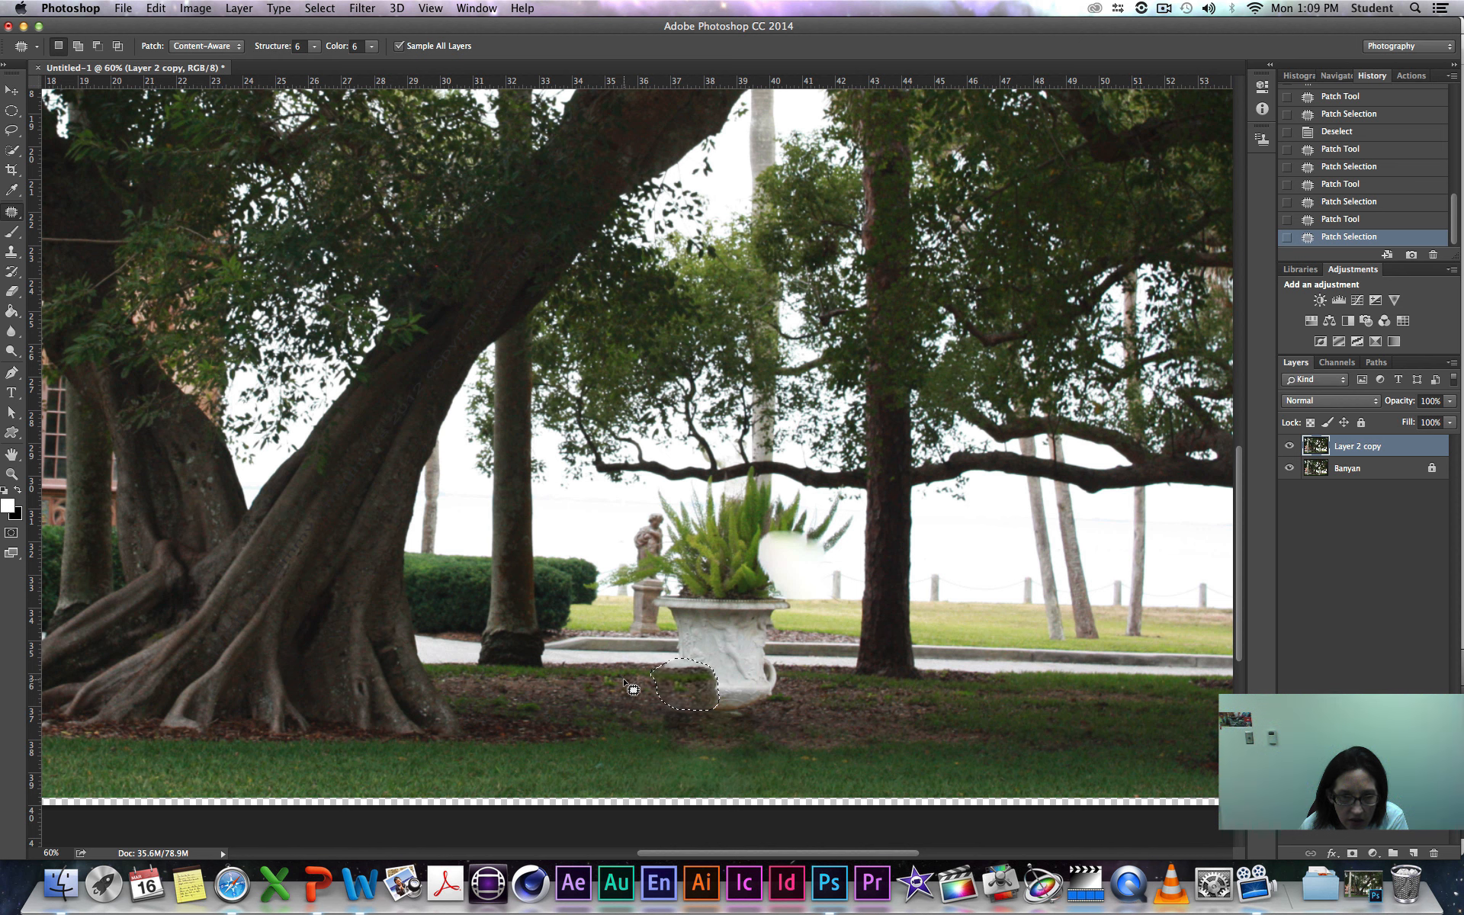
left_click(623, 721)
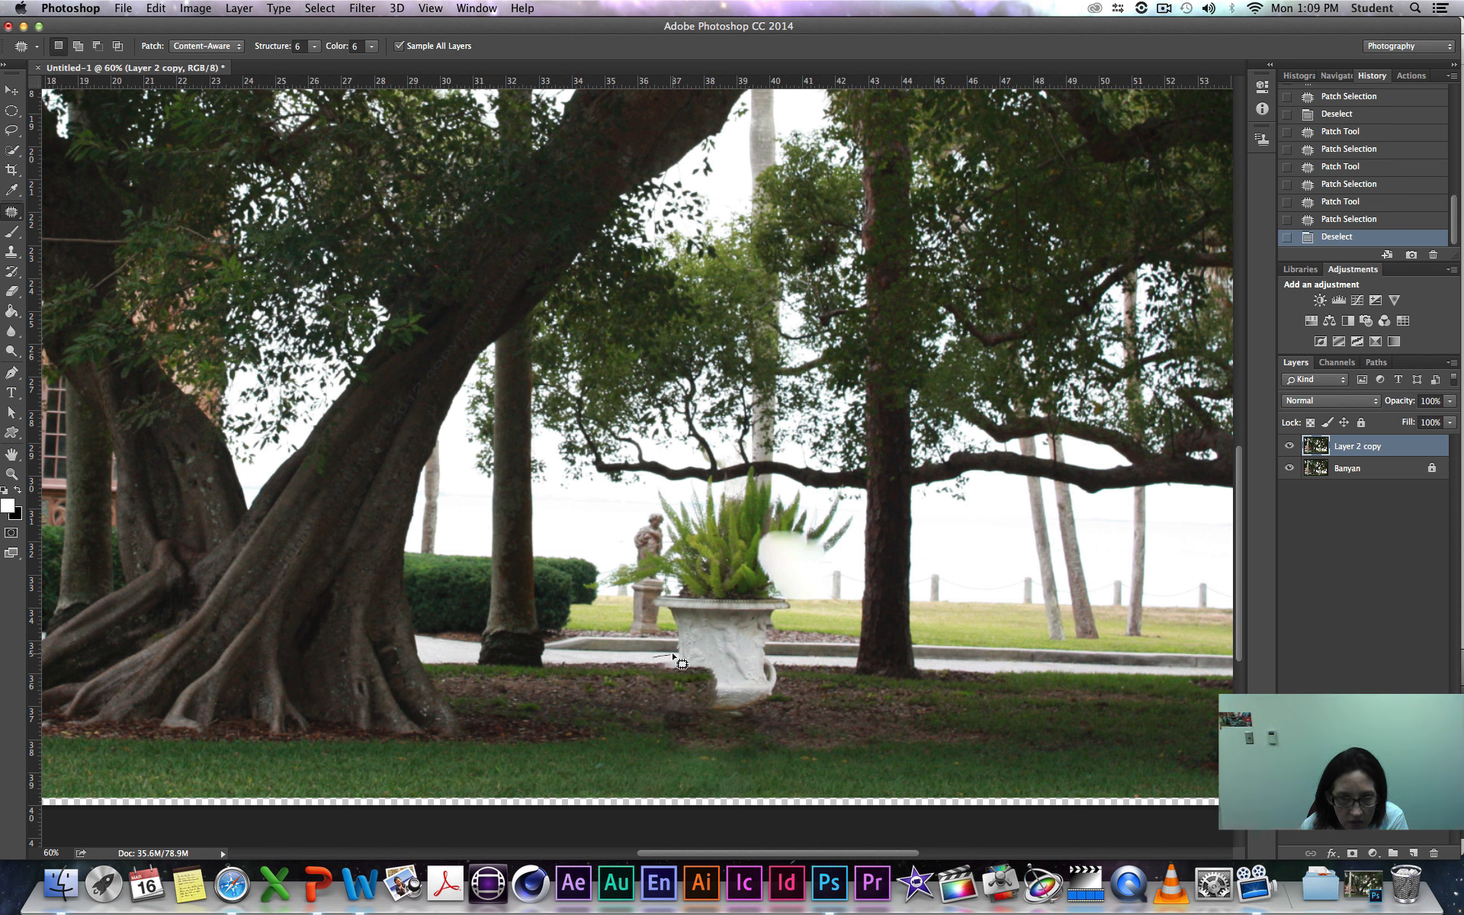
mouse_move(695, 674)
left_mouse_down()
mouse_move(616, 661)
mouse_move(630, 678)
mouse_move(630, 664)
left_mouse_up()
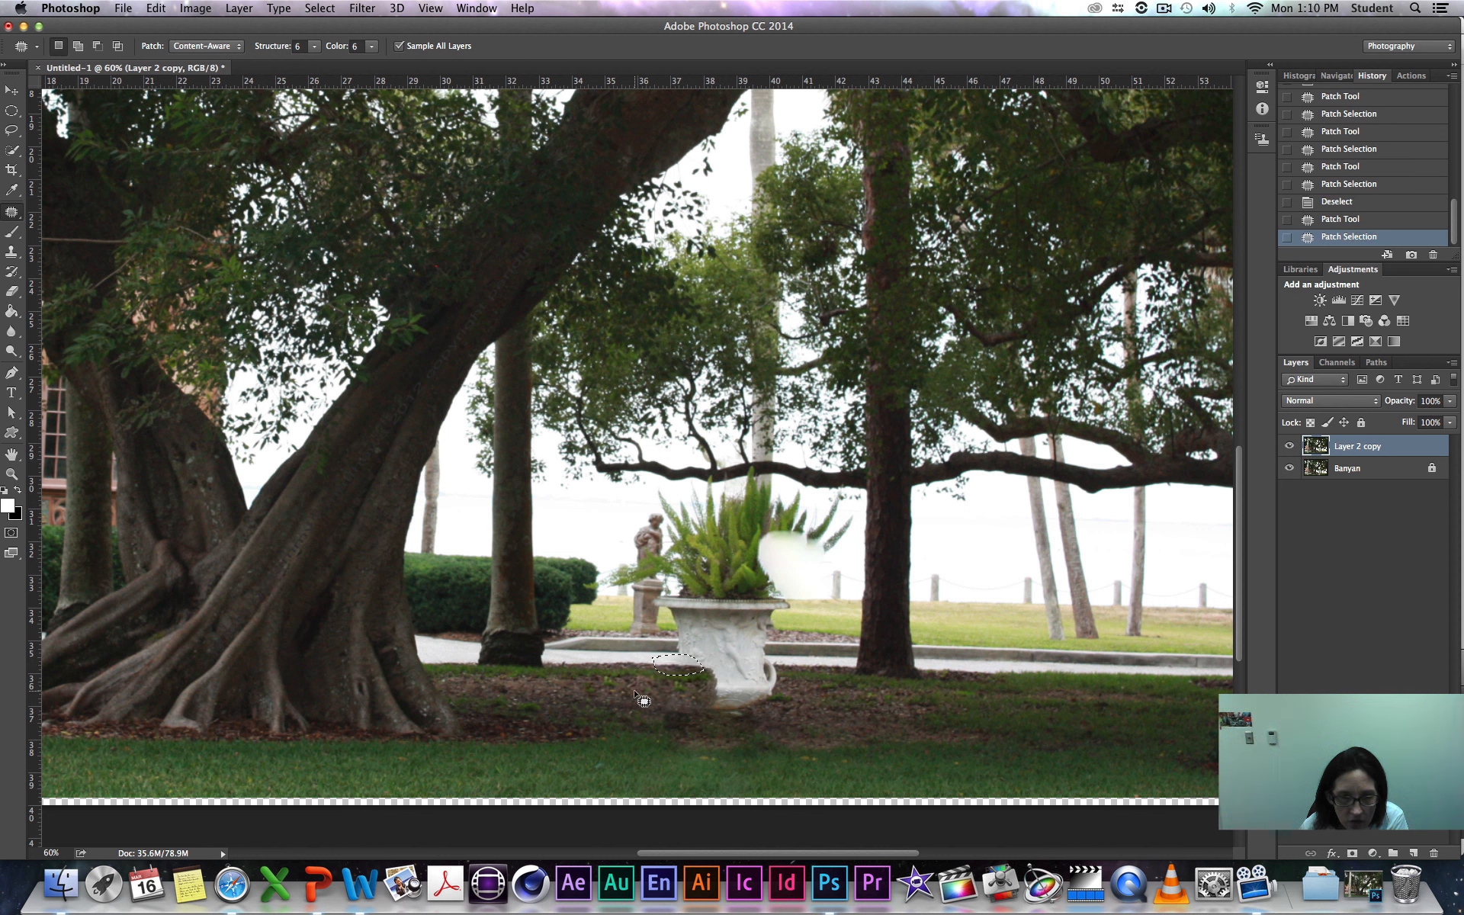
left_click(635, 690)
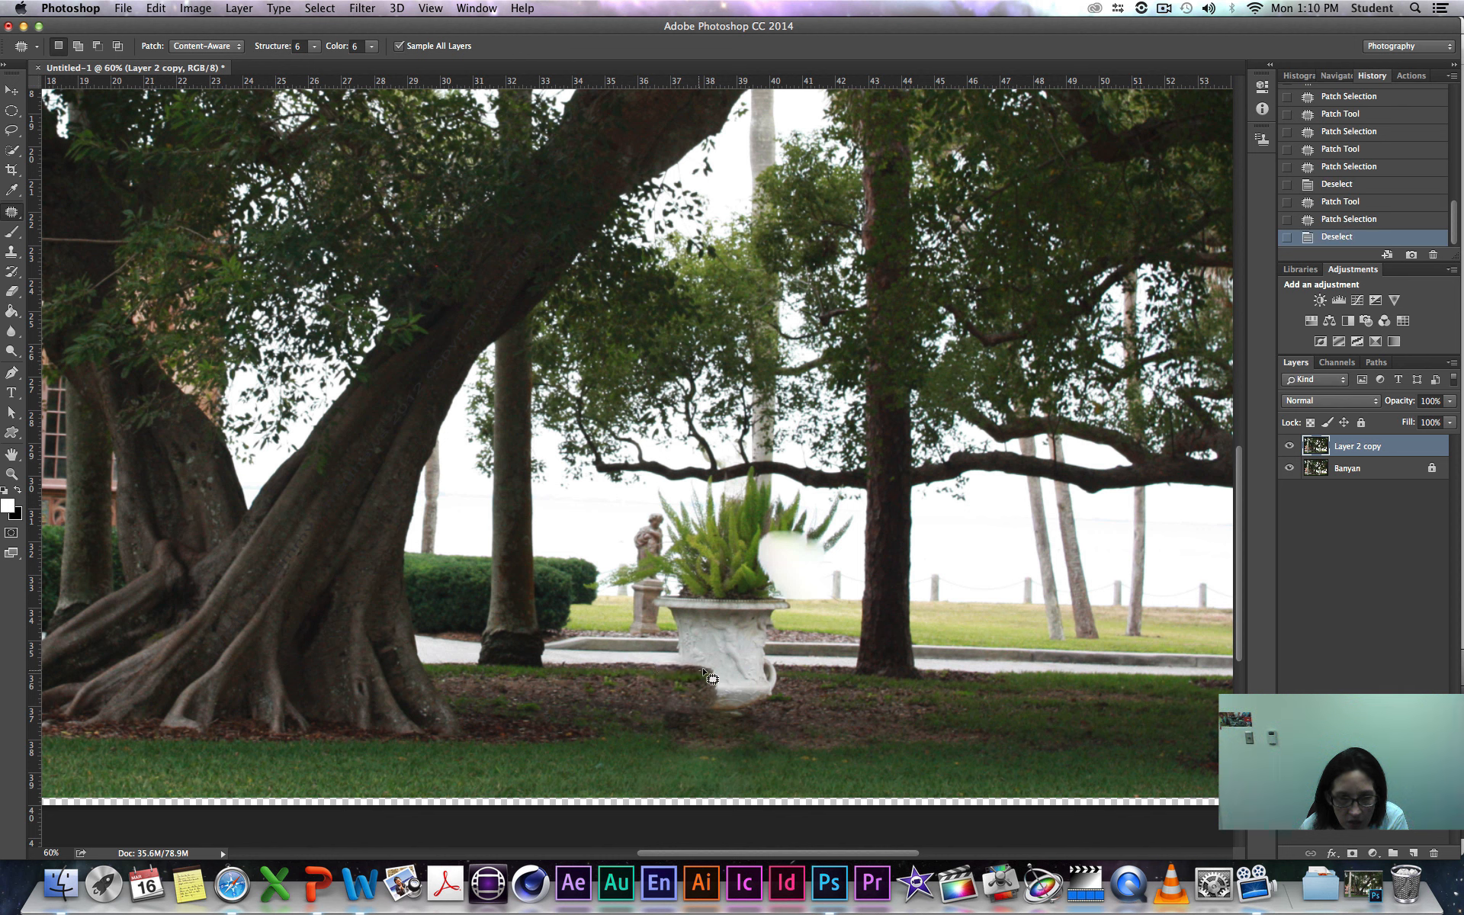
Step: Patch the lower-right part of the urn's bowl and the leftover sliver with mulch ground from its right, and deselect
mouse_move(703, 669)
left_mouse_down()
mouse_move(761, 665)
mouse_move(792, 684)
mouse_move(728, 705)
mouse_move(704, 670)
mouse_move(829, 680)
mouse_move(801, 684)
left_mouse_up()
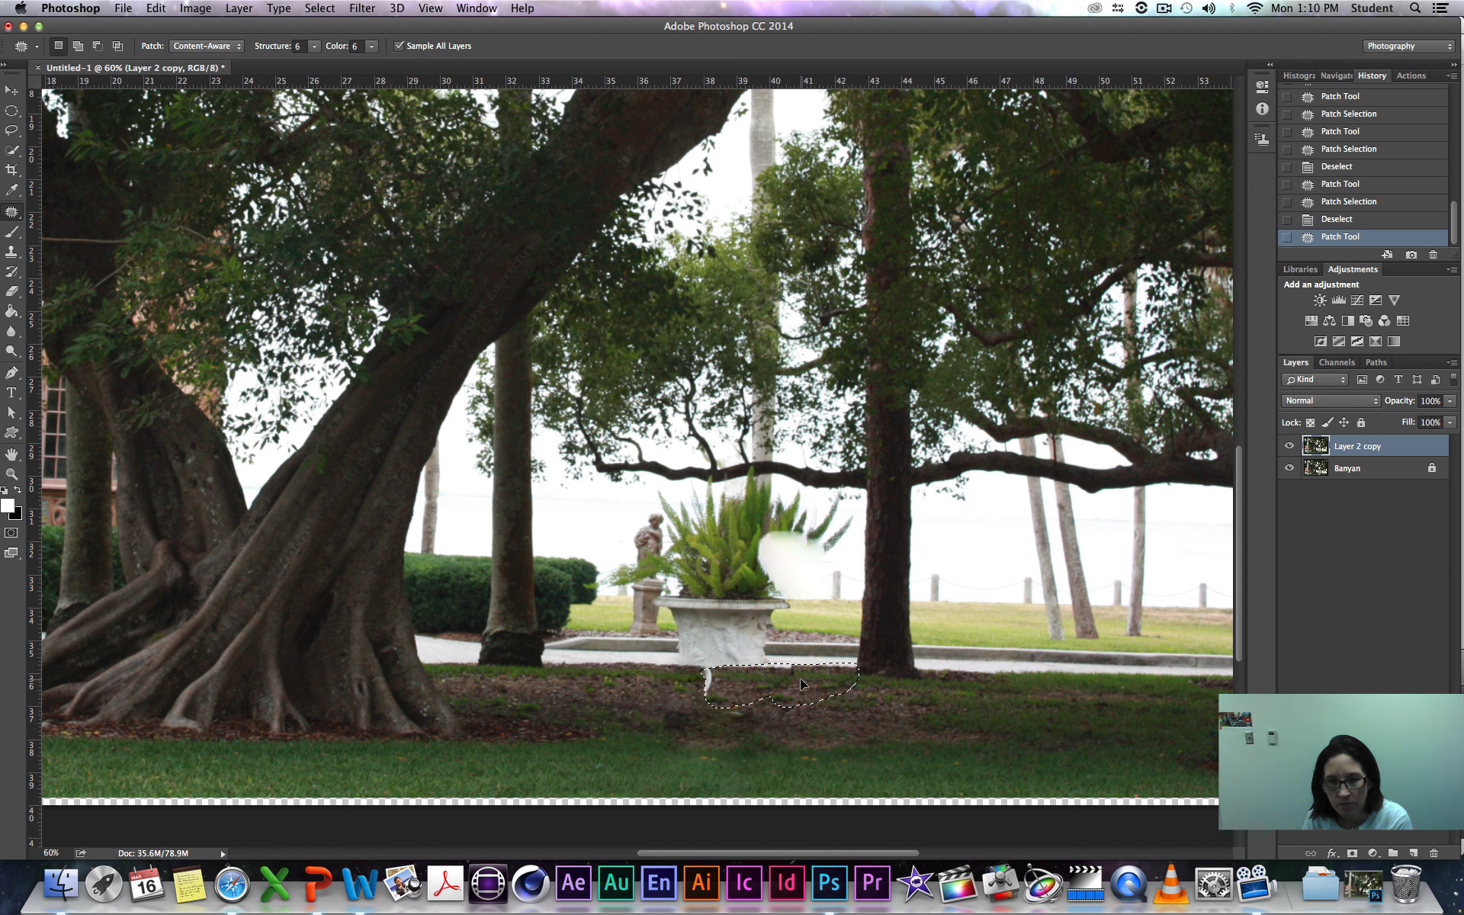
left_click_drag(801, 685, 798, 683)
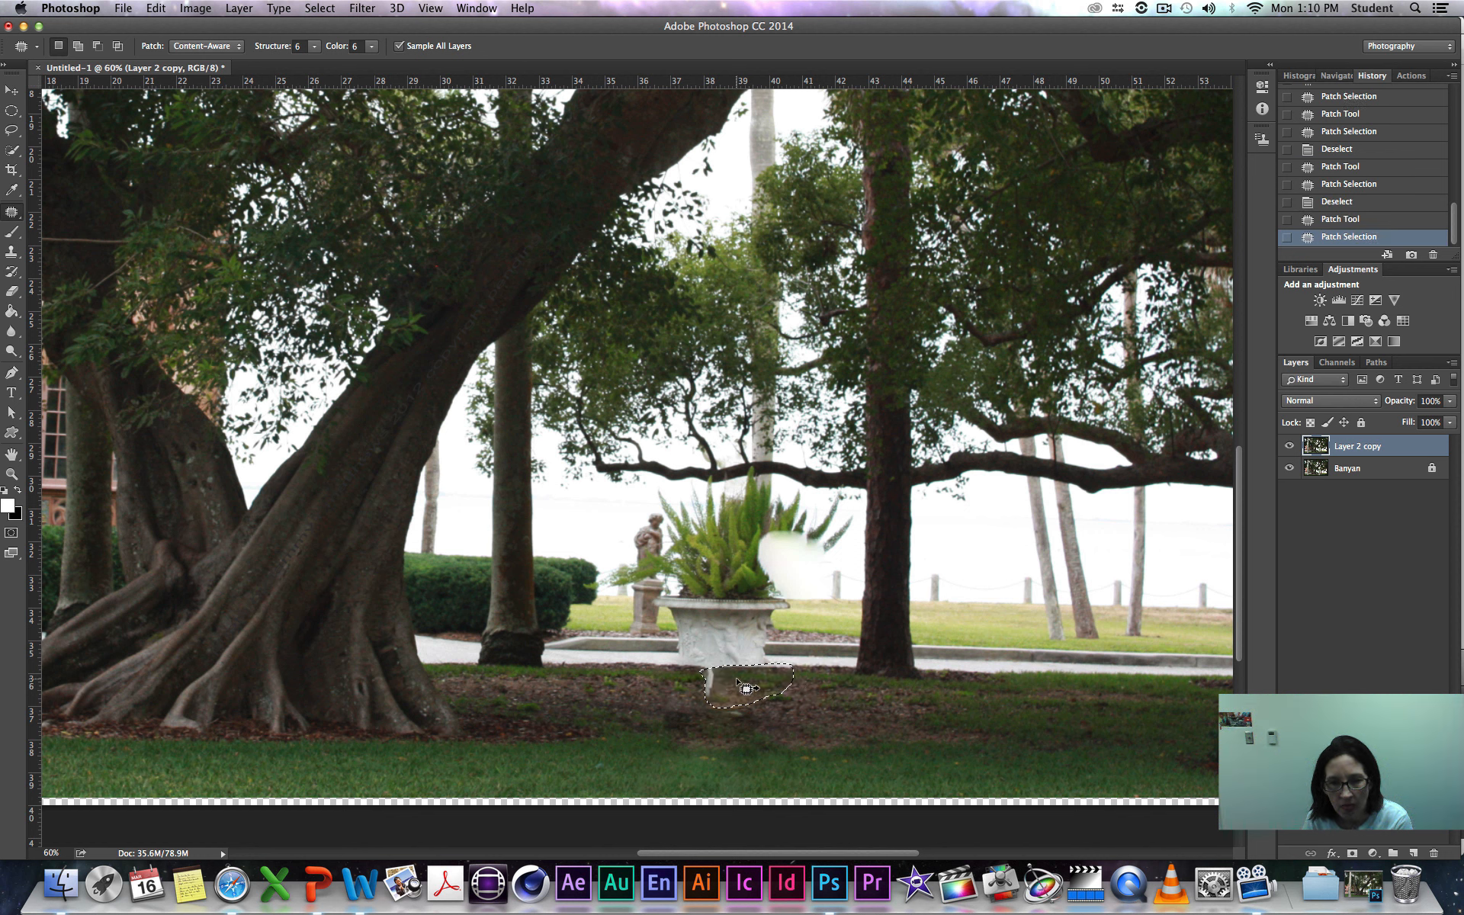
left_click(672, 683)
mouse_move(678, 674)
left_mouse_down()
mouse_move(739, 681)
mouse_move(701, 696)
mouse_move(681, 684)
mouse_move(761, 688)
left_mouse_up()
left_click(778, 713)
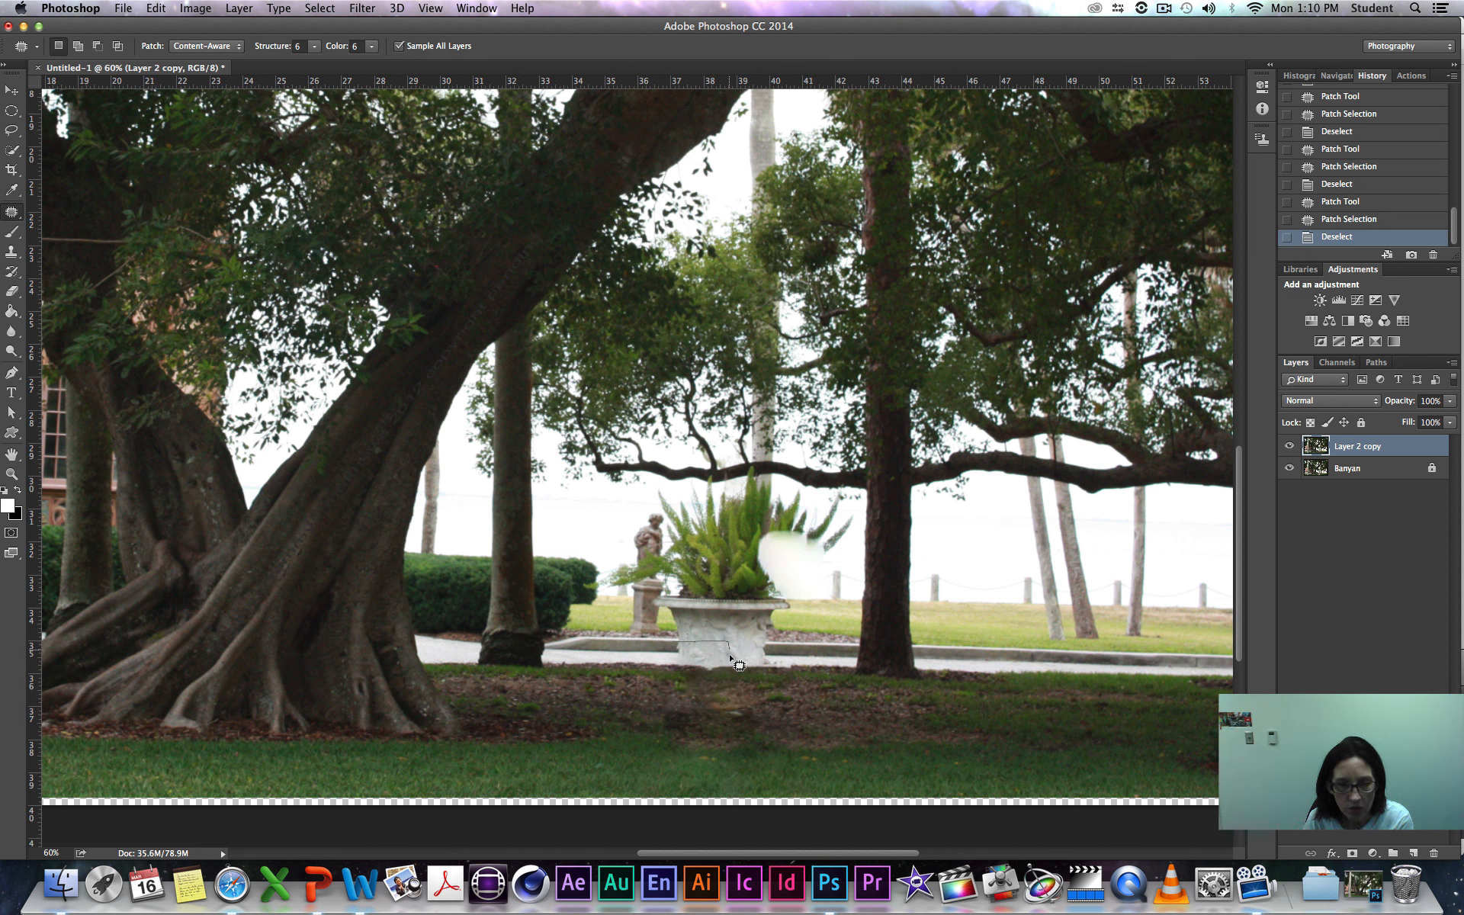
Step: Patch the left underside of the remaining bowl with the curb and path from its left, and deselect
mouse_move(730, 657)
left_mouse_down()
mouse_move(668, 647)
mouse_move(718, 652)
mouse_move(663, 646)
left_mouse_up()
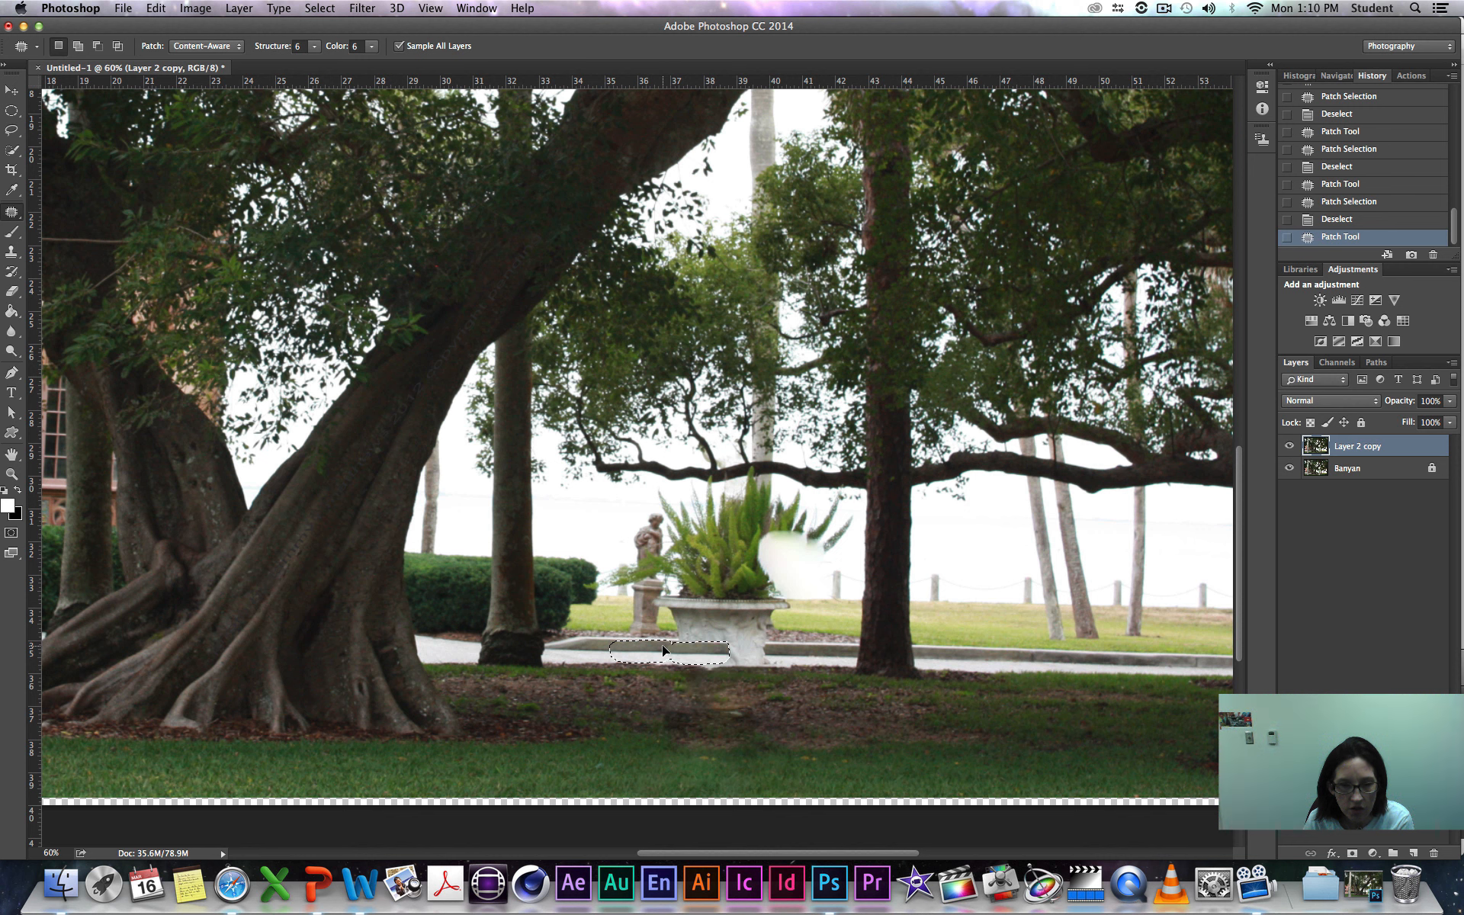
left_click_drag(663, 645, 663, 645)
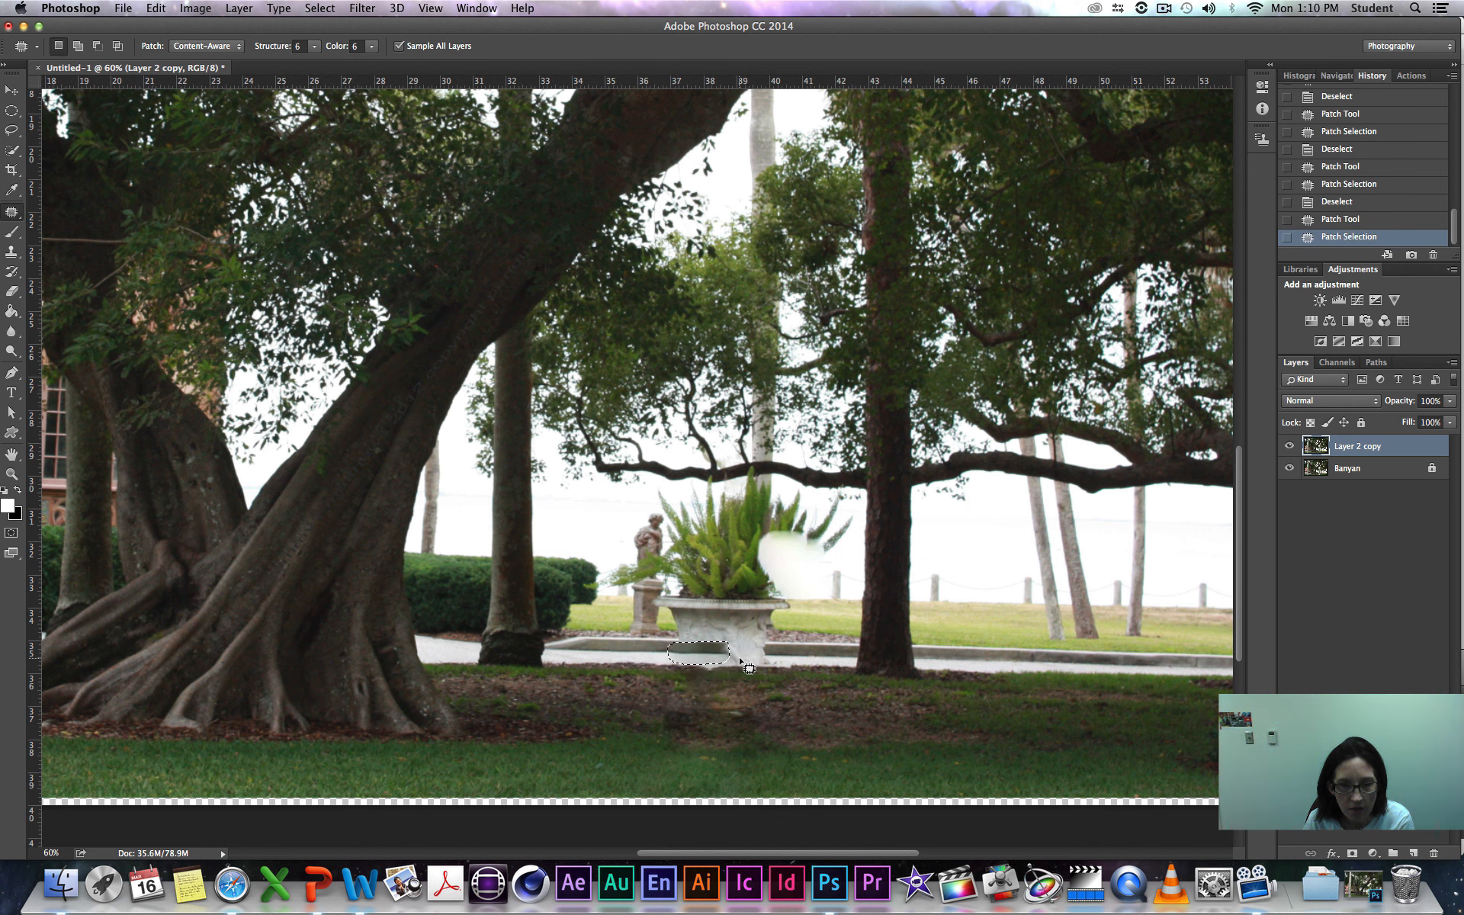
left_click(736, 685)
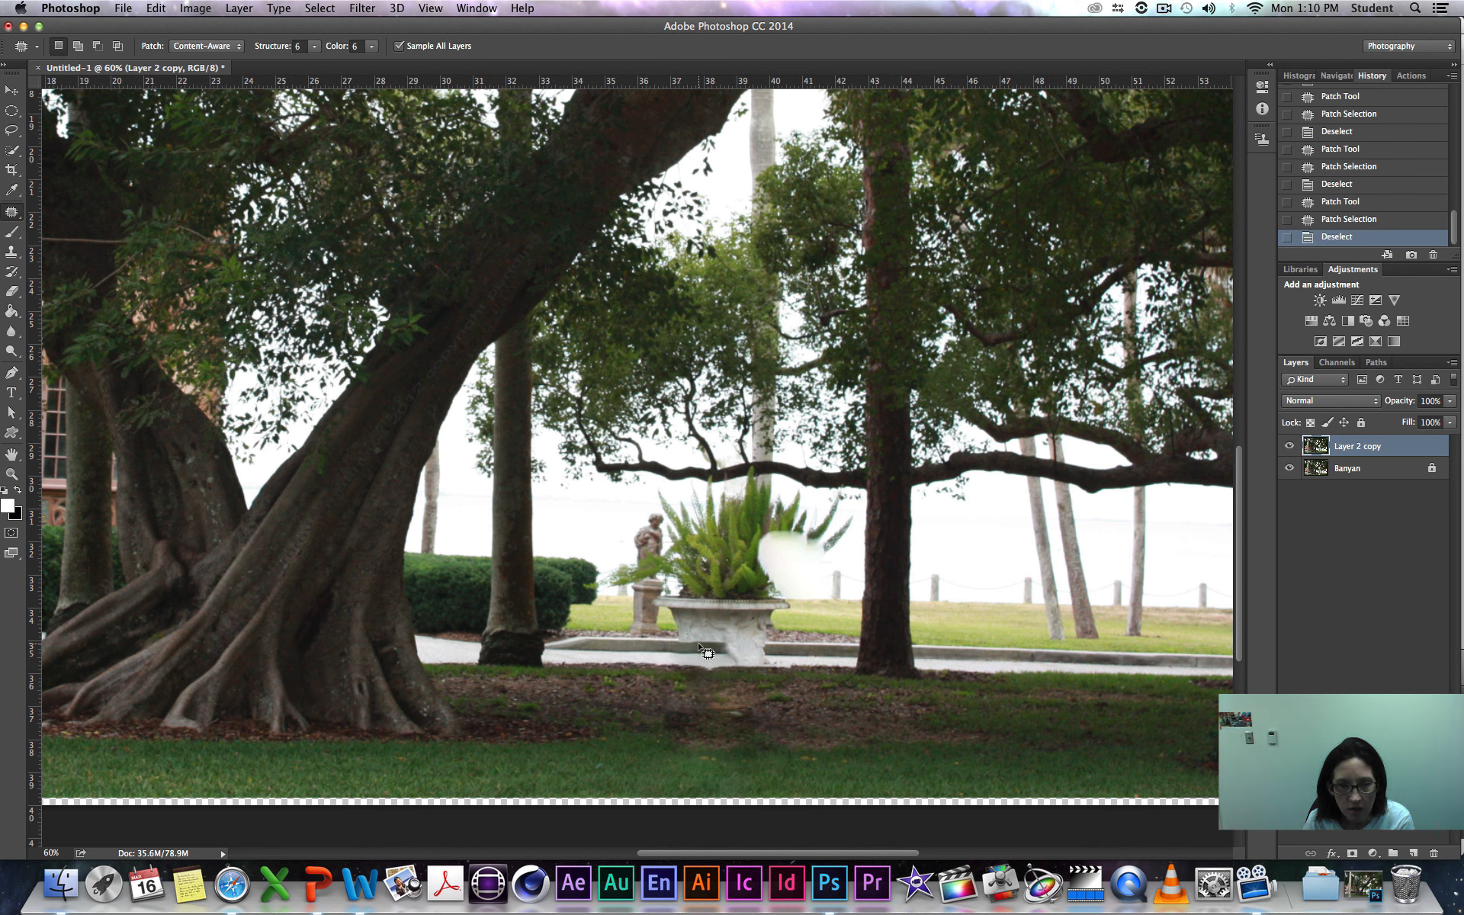
Step: Patch the right underside of the remaining bowl with the curb and path from its right, aligned with the curb line, and deselect
mouse_move(726, 645)
left_mouse_down()
mouse_move(762, 646)
mouse_move(753, 667)
mouse_move(714, 669)
mouse_move(705, 643)
mouse_move(800, 646)
mouse_move(800, 665)
left_mouse_up()
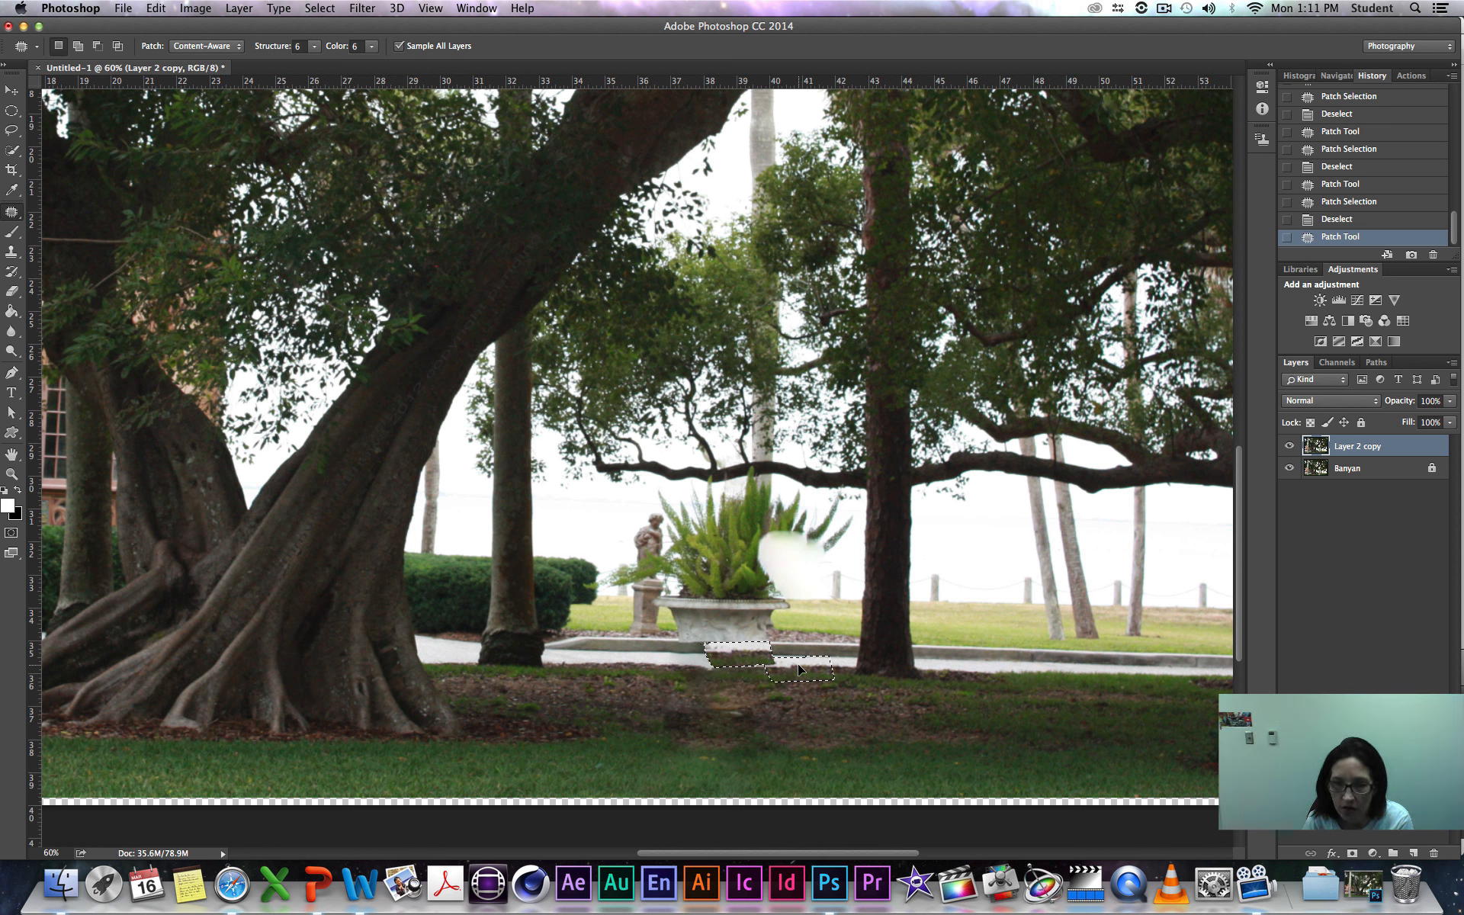
mouse_move(799, 670)
left_mouse_down()
mouse_move(787, 630)
mouse_move(800, 654)
left_mouse_up()
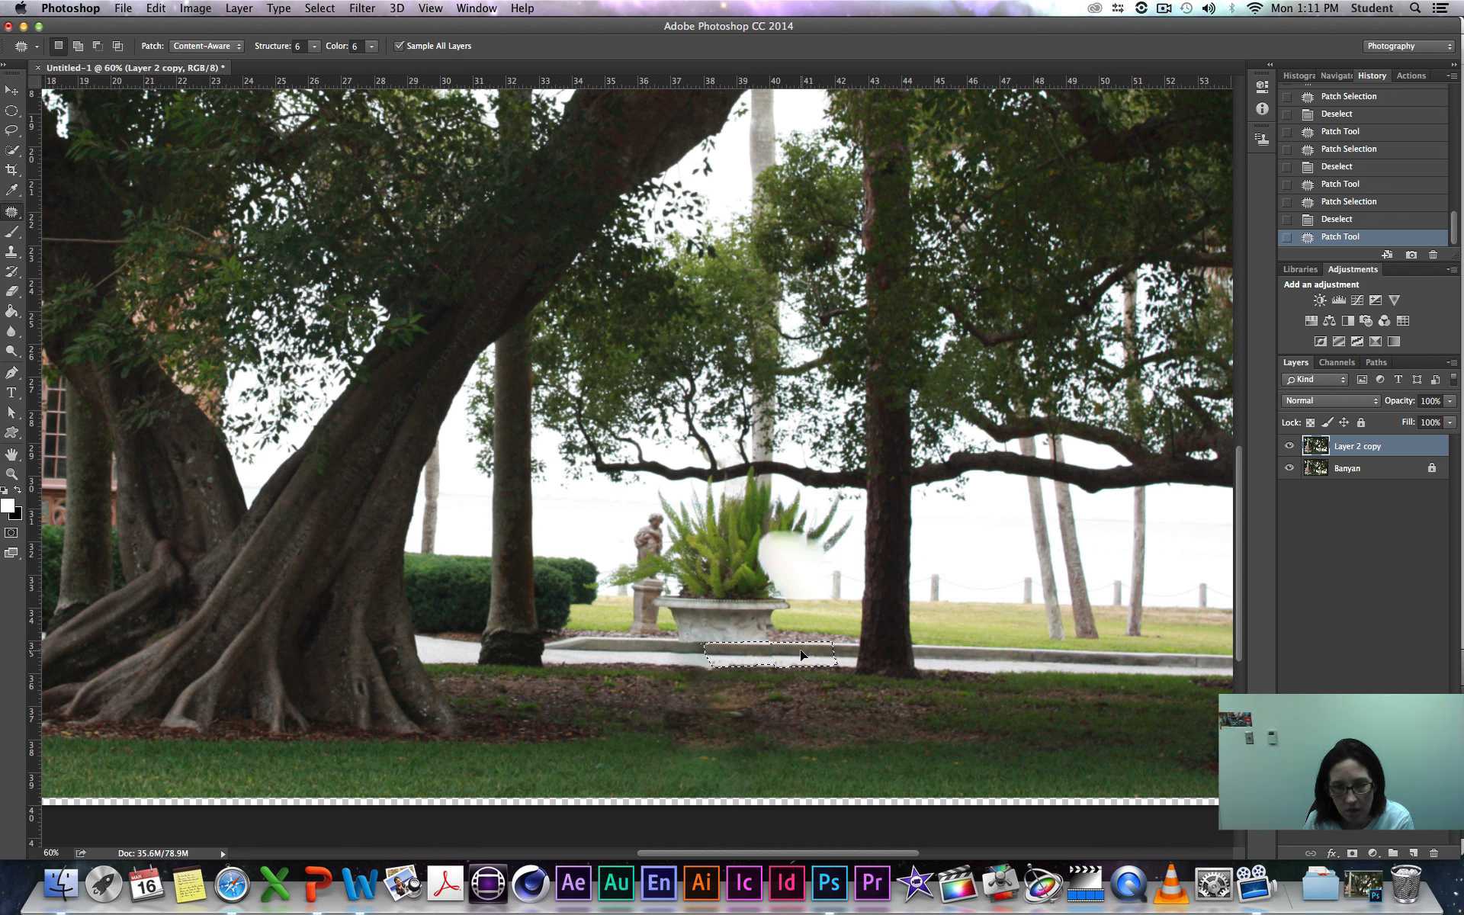
left_click_drag(801, 655, 799, 648)
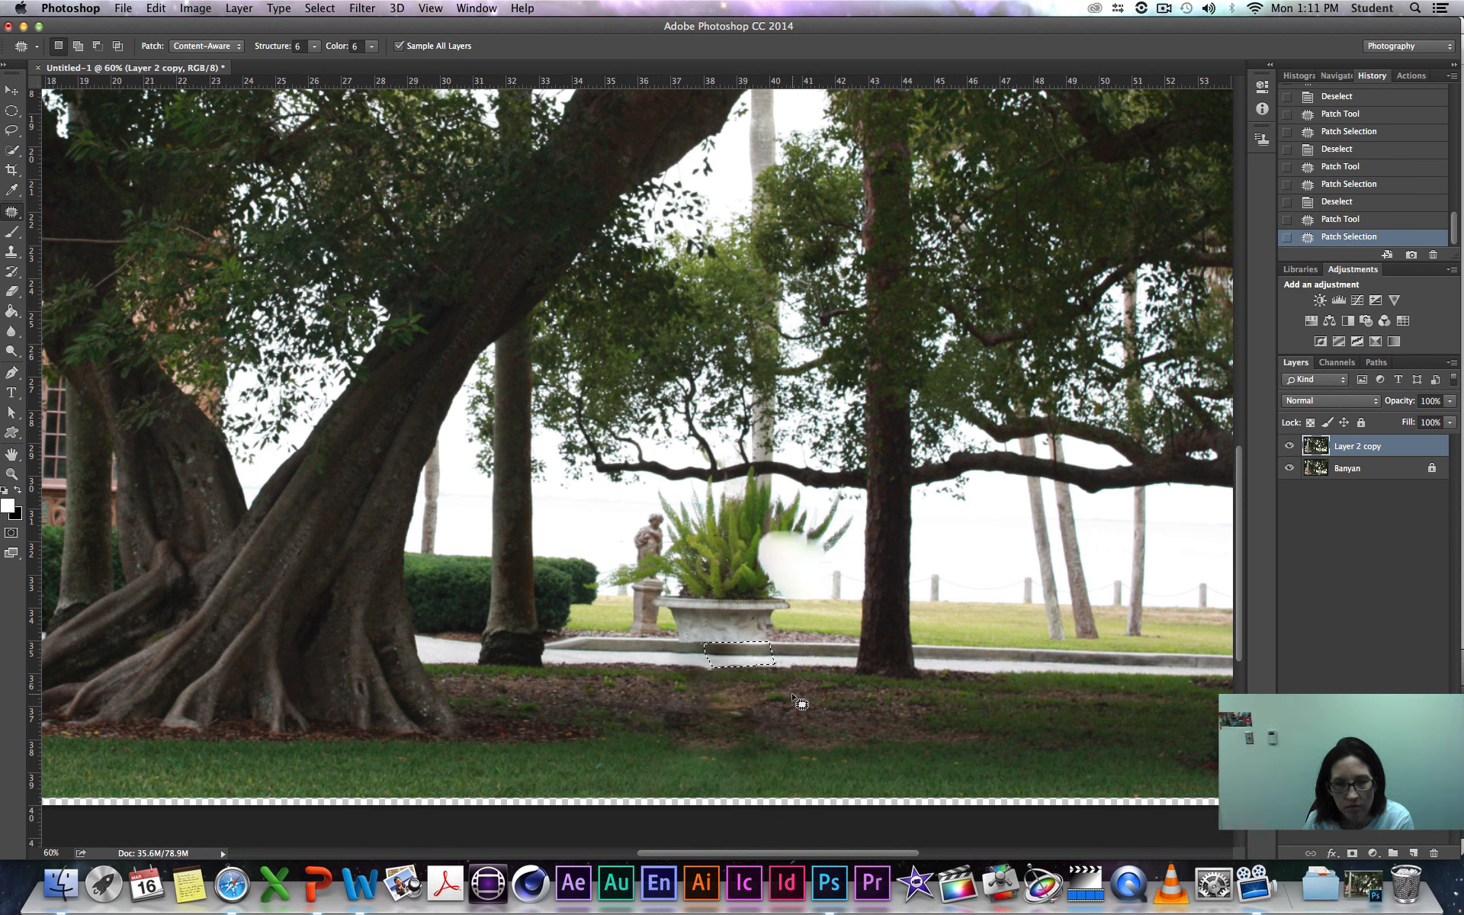
key("super+d")
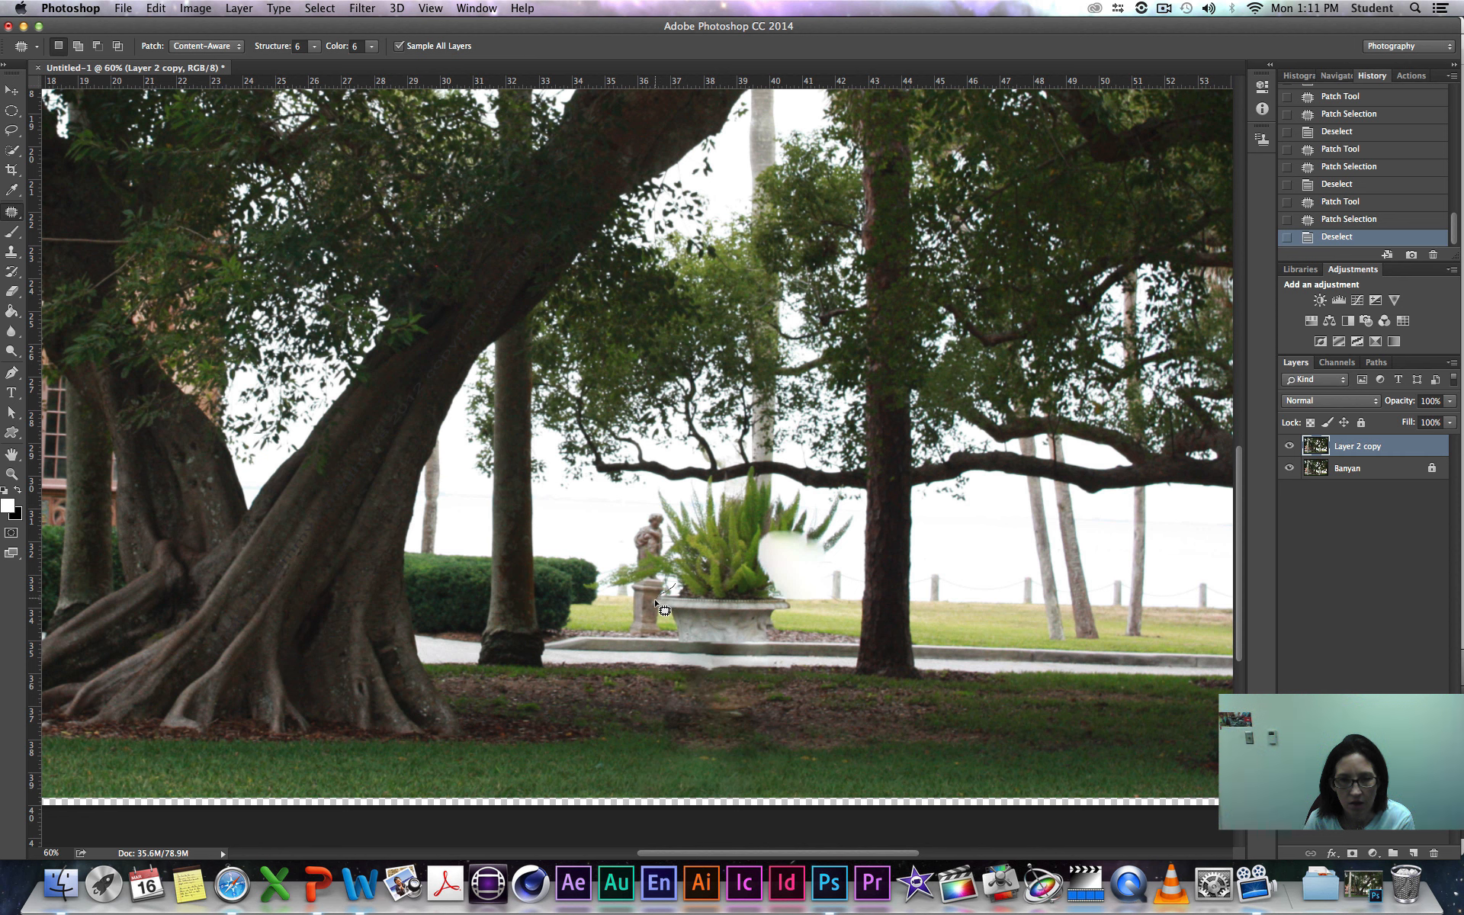
Step: Patch the urn's rim with the lawn from its right and the statue with the bright background from its left, clearing the selections
mouse_move(656, 607)
left_mouse_down()
mouse_move(680, 638)
mouse_move(757, 649)
mouse_move(790, 601)
mouse_move(670, 588)
mouse_move(690, 618)
mouse_move(756, 616)
left_mouse_up()
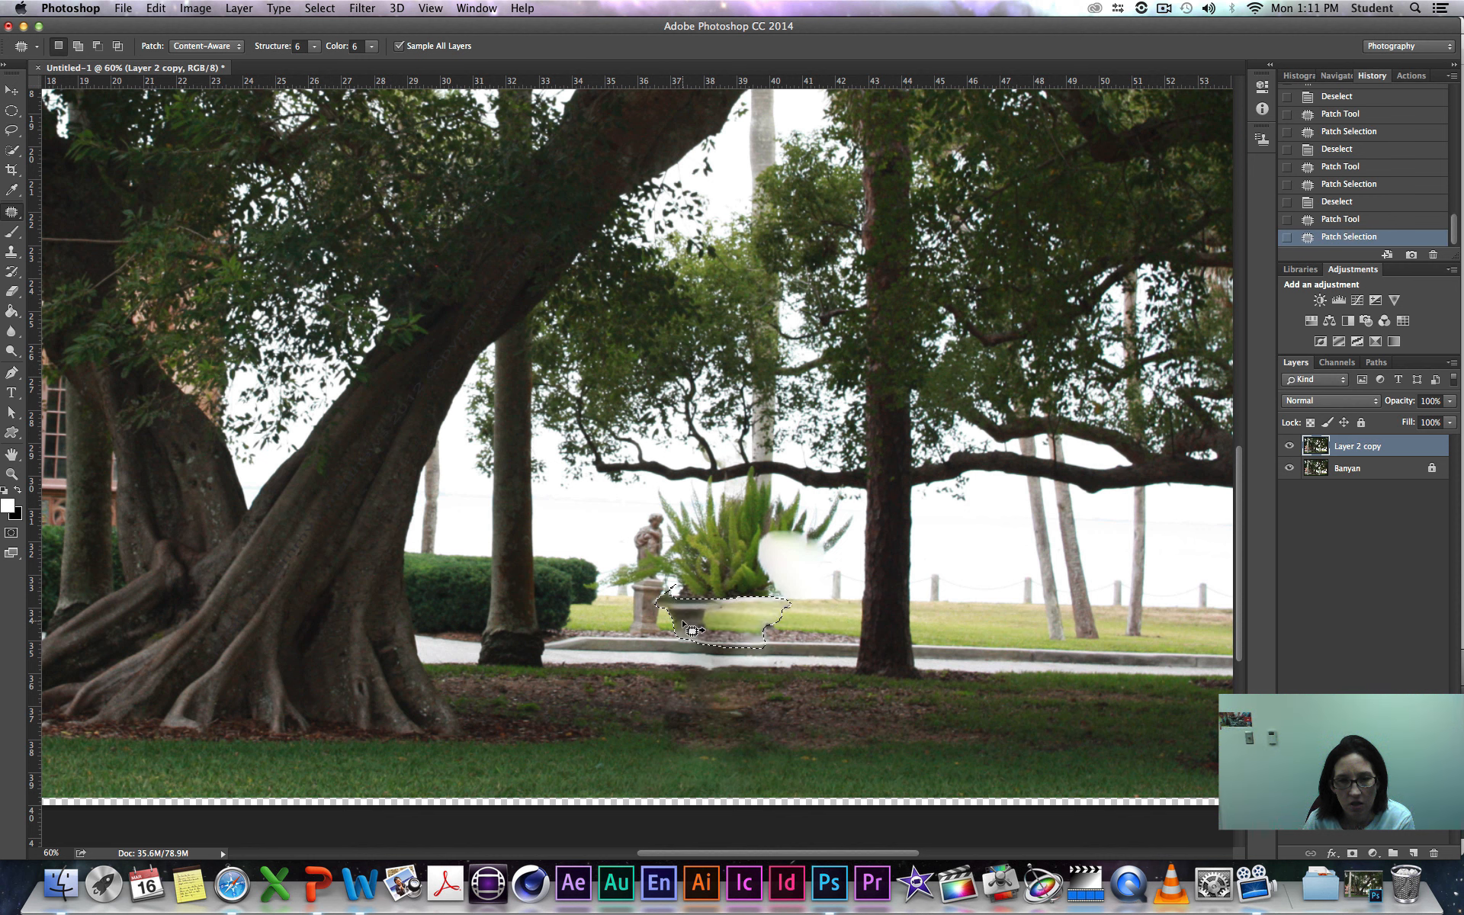
key("super+d")
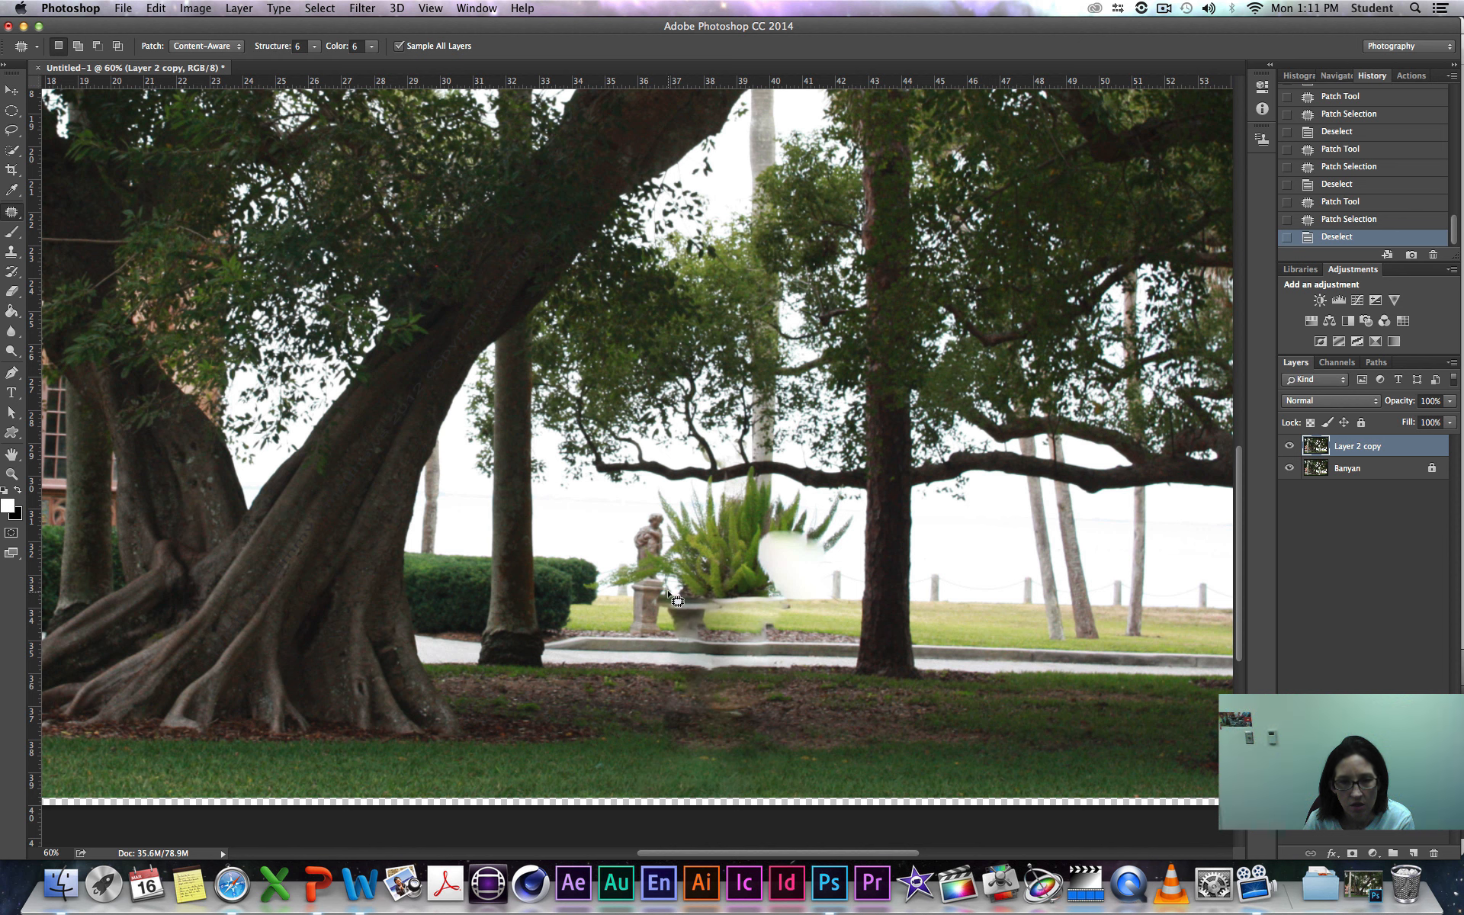
mouse_move(620, 542)
left_mouse_down()
mouse_move(611, 571)
mouse_move(635, 631)
mouse_move(654, 619)
mouse_move(659, 528)
mouse_move(617, 546)
mouse_move(670, 538)
mouse_move(668, 591)
mouse_move(633, 545)
mouse_move(628, 503)
mouse_move(616, 534)
left_mouse_up()
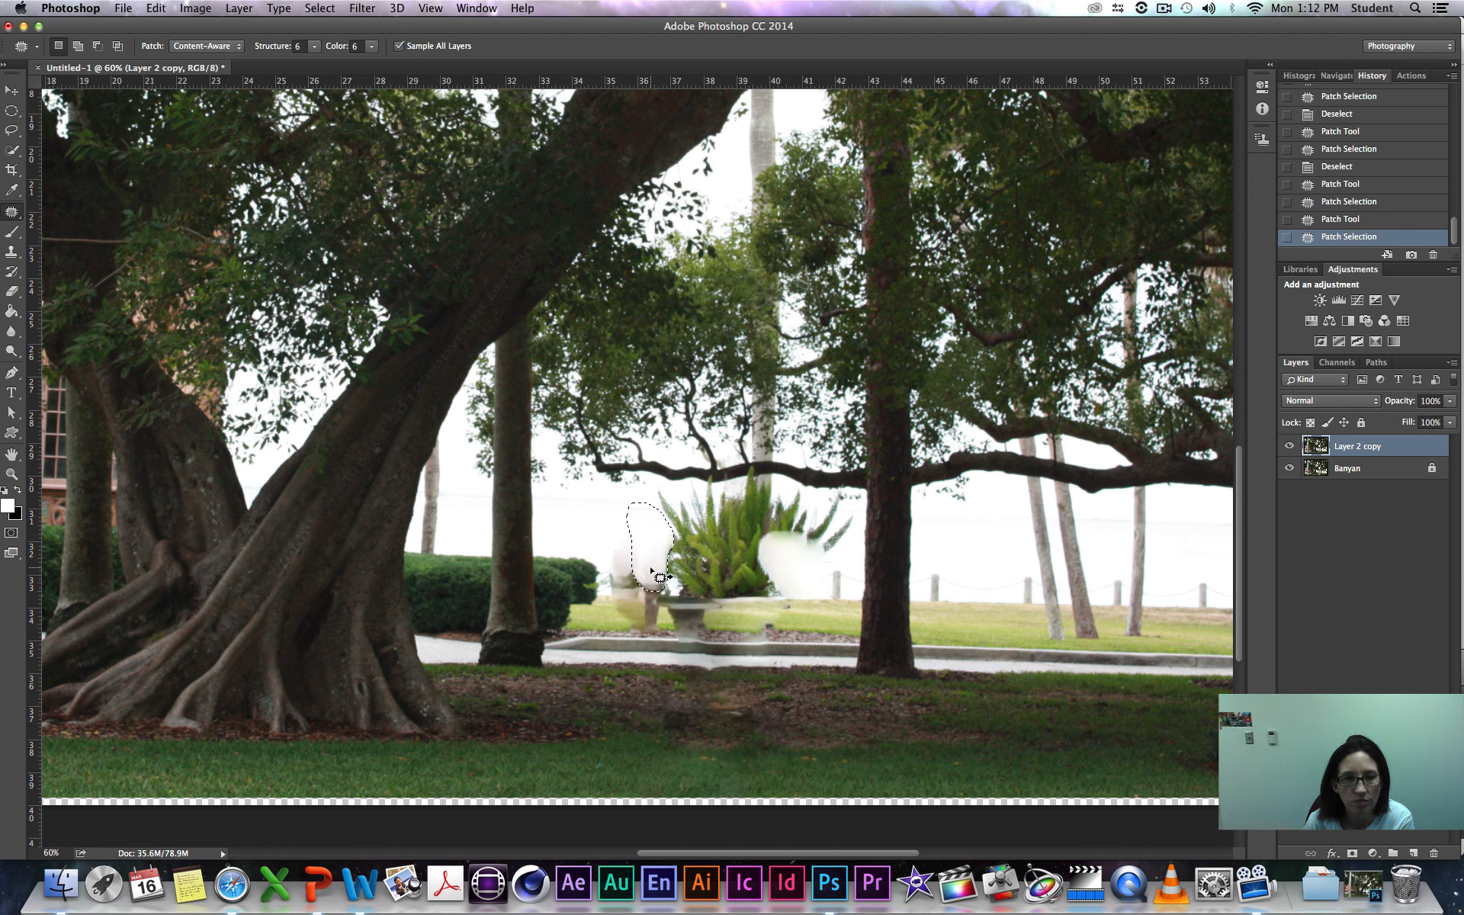
mouse_move(605, 527)
left_mouse_down()
mouse_move(611, 608)
mouse_move(635, 607)
mouse_move(639, 562)
mouse_move(603, 525)
mouse_move(627, 565)
mouse_move(618, 530)
left_mouse_up()
key("super+d")
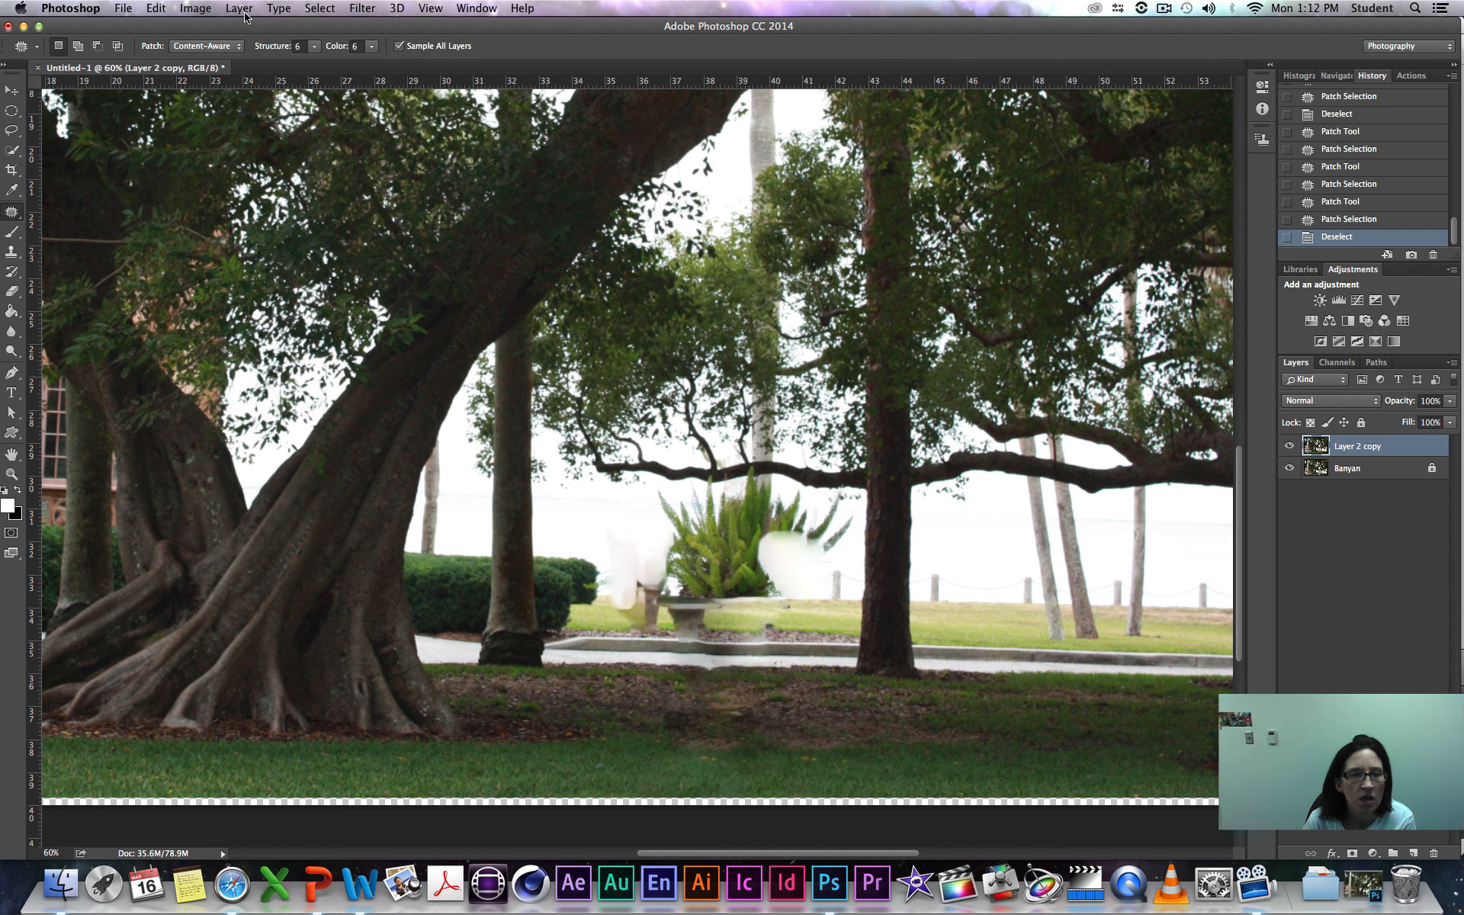
Step: Set the patch Color to 8 and patch the smudged area left of the fern again with the bright background
left_click(371, 47)
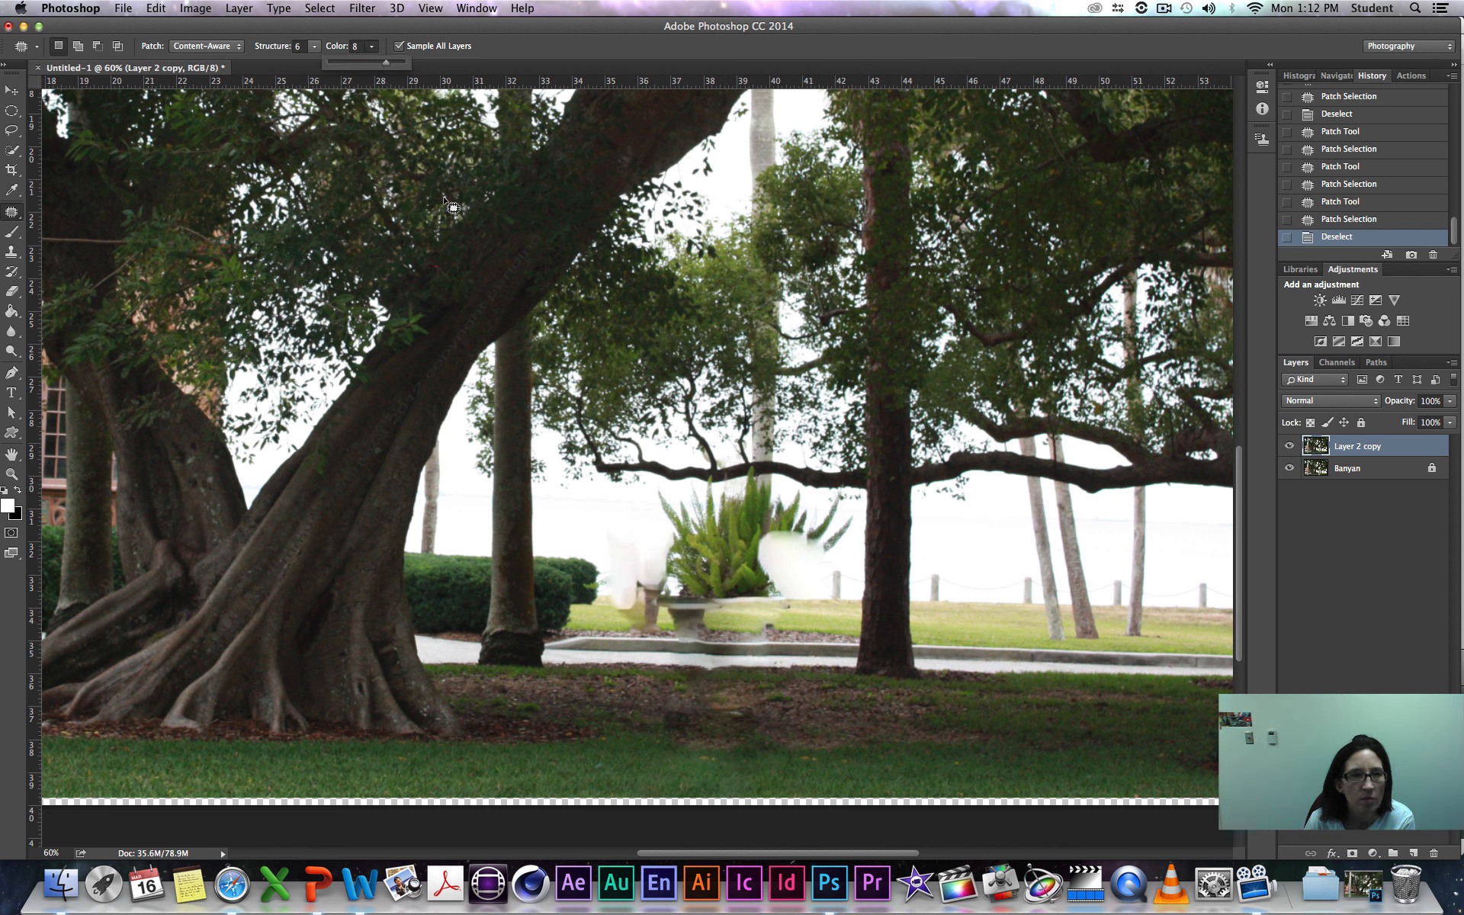
left_click(596, 513)
mouse_move(597, 513)
left_mouse_down()
mouse_move(611, 565)
mouse_move(644, 552)
mouse_move(599, 509)
mouse_move(615, 543)
mouse_move(590, 534)
mouse_move(613, 586)
mouse_move(609, 543)
mouse_move(579, 523)
mouse_move(618, 560)
mouse_move(612, 595)
mouse_move(660, 578)
mouse_move(657, 550)
mouse_move(616, 539)
mouse_move(599, 507)
left_mouse_up()
left_click(626, 505)
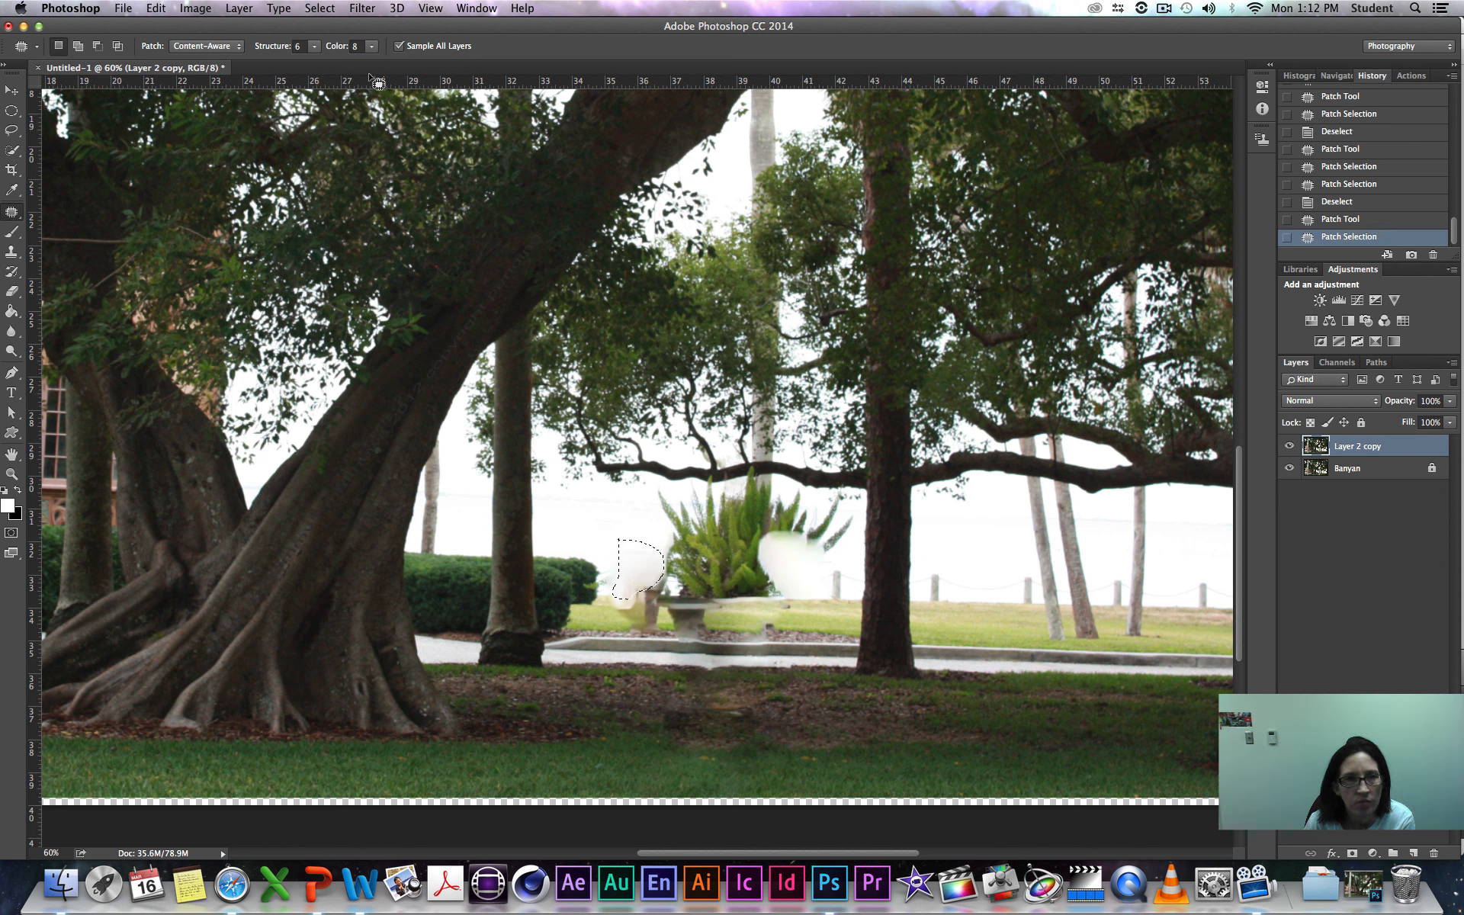
Step: Patch the fern's left fronds with the bright background beyond the dark trunk, and outline the fern's upper middle fronds for patching
mouse_move(664, 485)
left_mouse_down()
mouse_move(643, 508)
mouse_move(673, 568)
mouse_move(714, 560)
mouse_move(663, 485)
left_mouse_up()
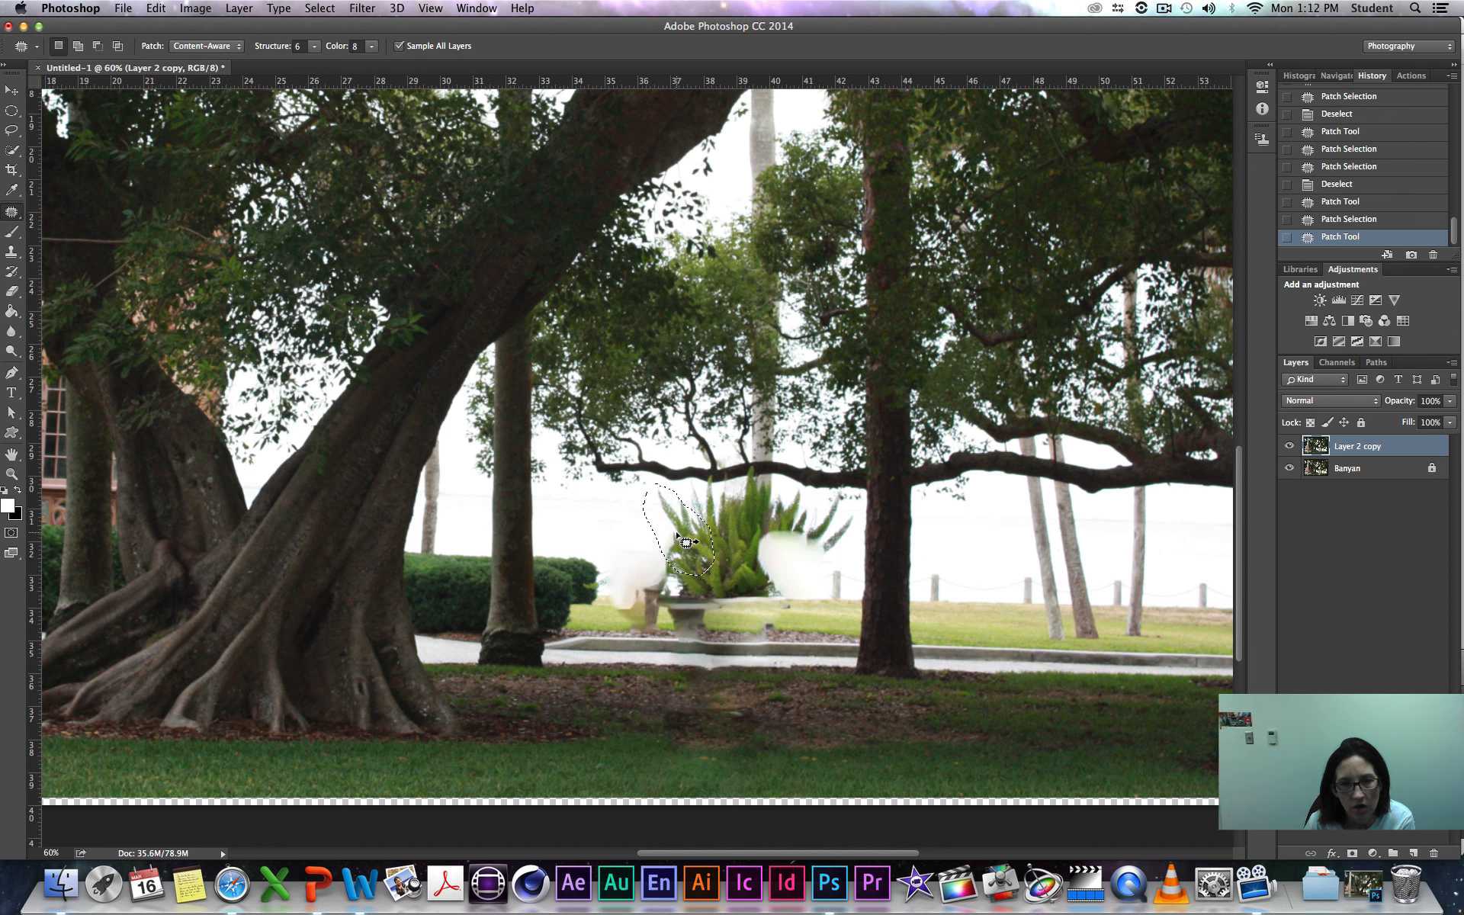
left_click_drag(685, 541, 996, 533)
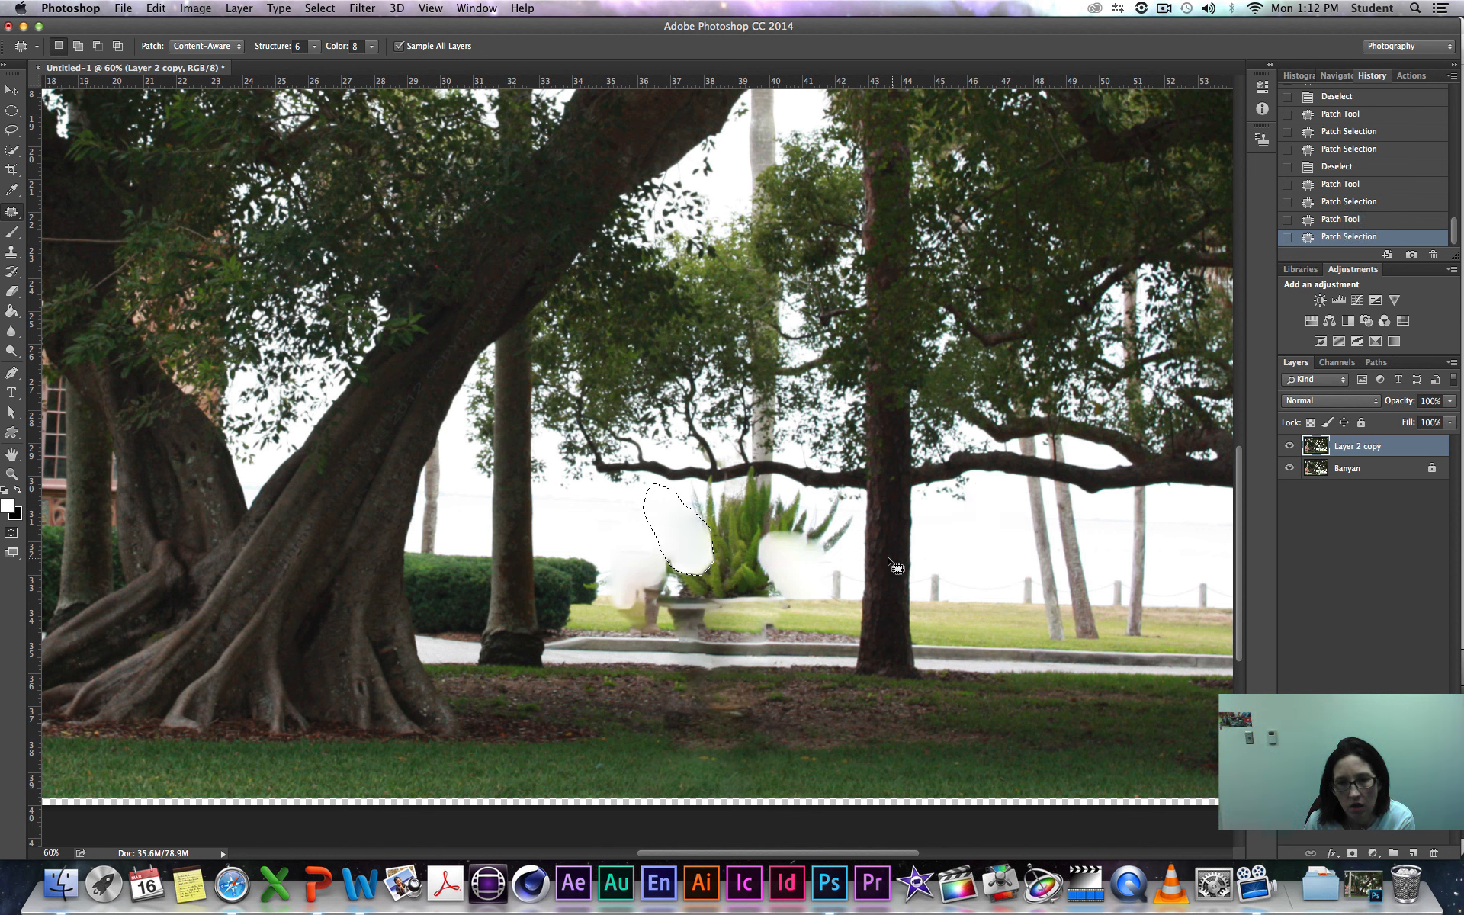
mouse_move(681, 492)
left_mouse_down()
mouse_move(763, 487)
mouse_move(764, 537)
mouse_move(724, 546)
mouse_move(681, 492)
left_mouse_up()
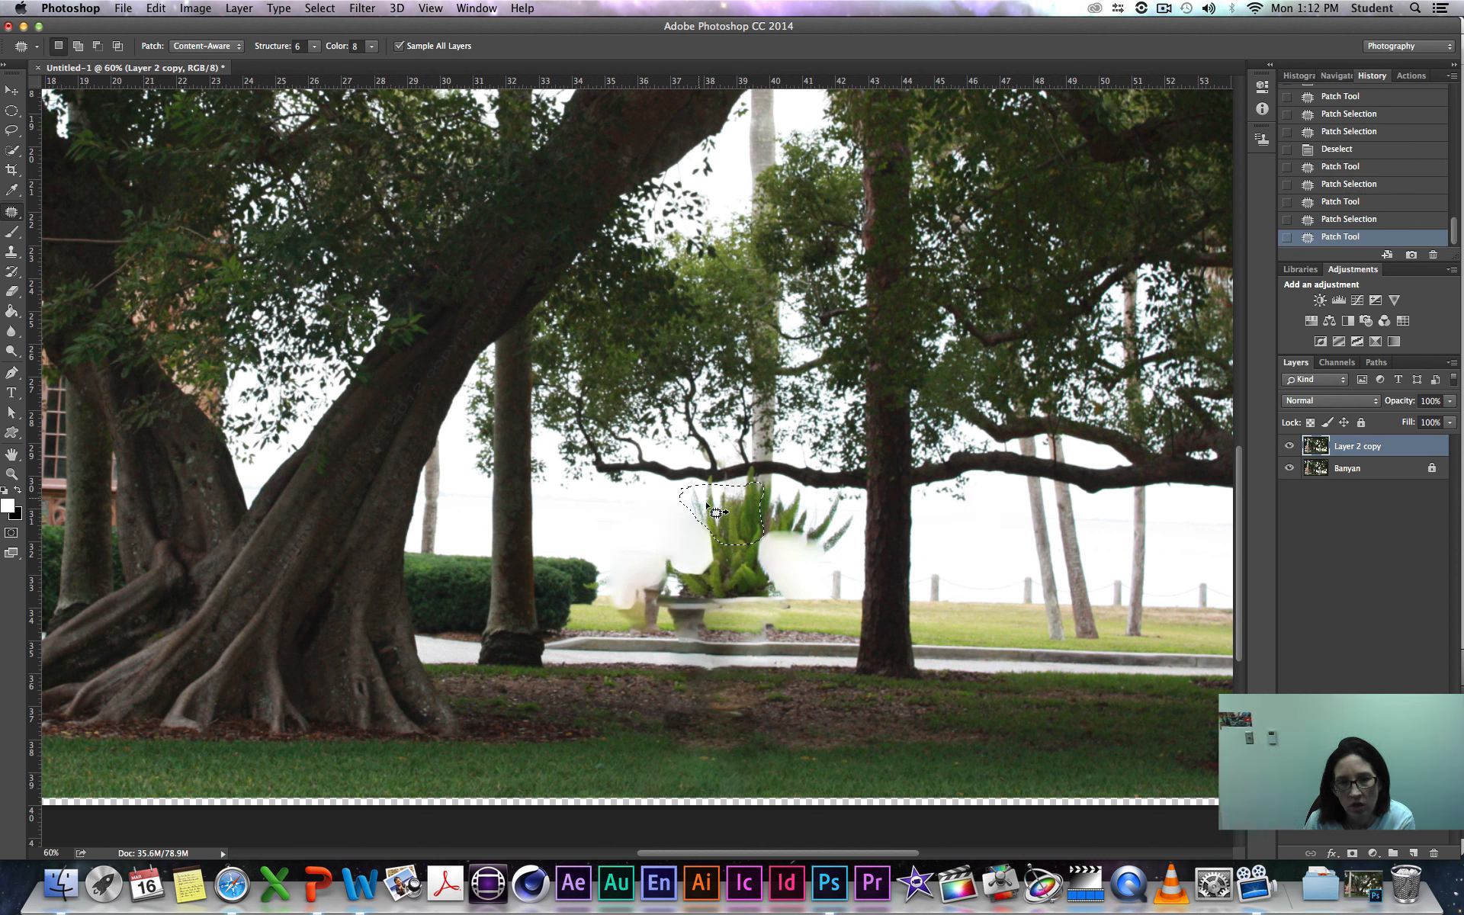
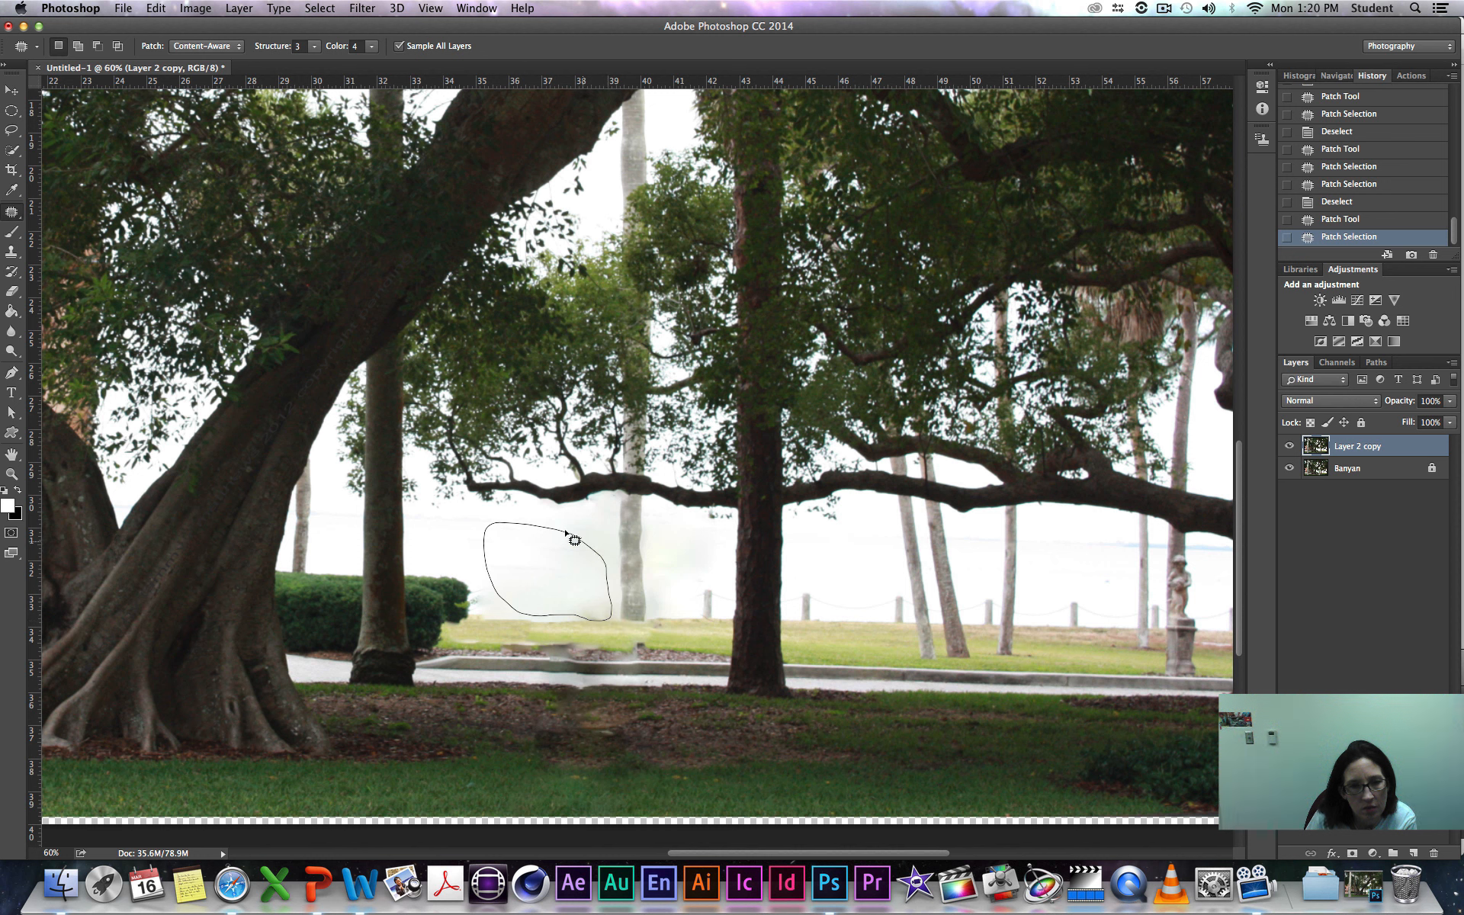
Step: Patch the grey smudge beside the thin palm trunk with clean bright background, and patch small background areas around the statue
left_click_drag(554, 588, 519, 562)
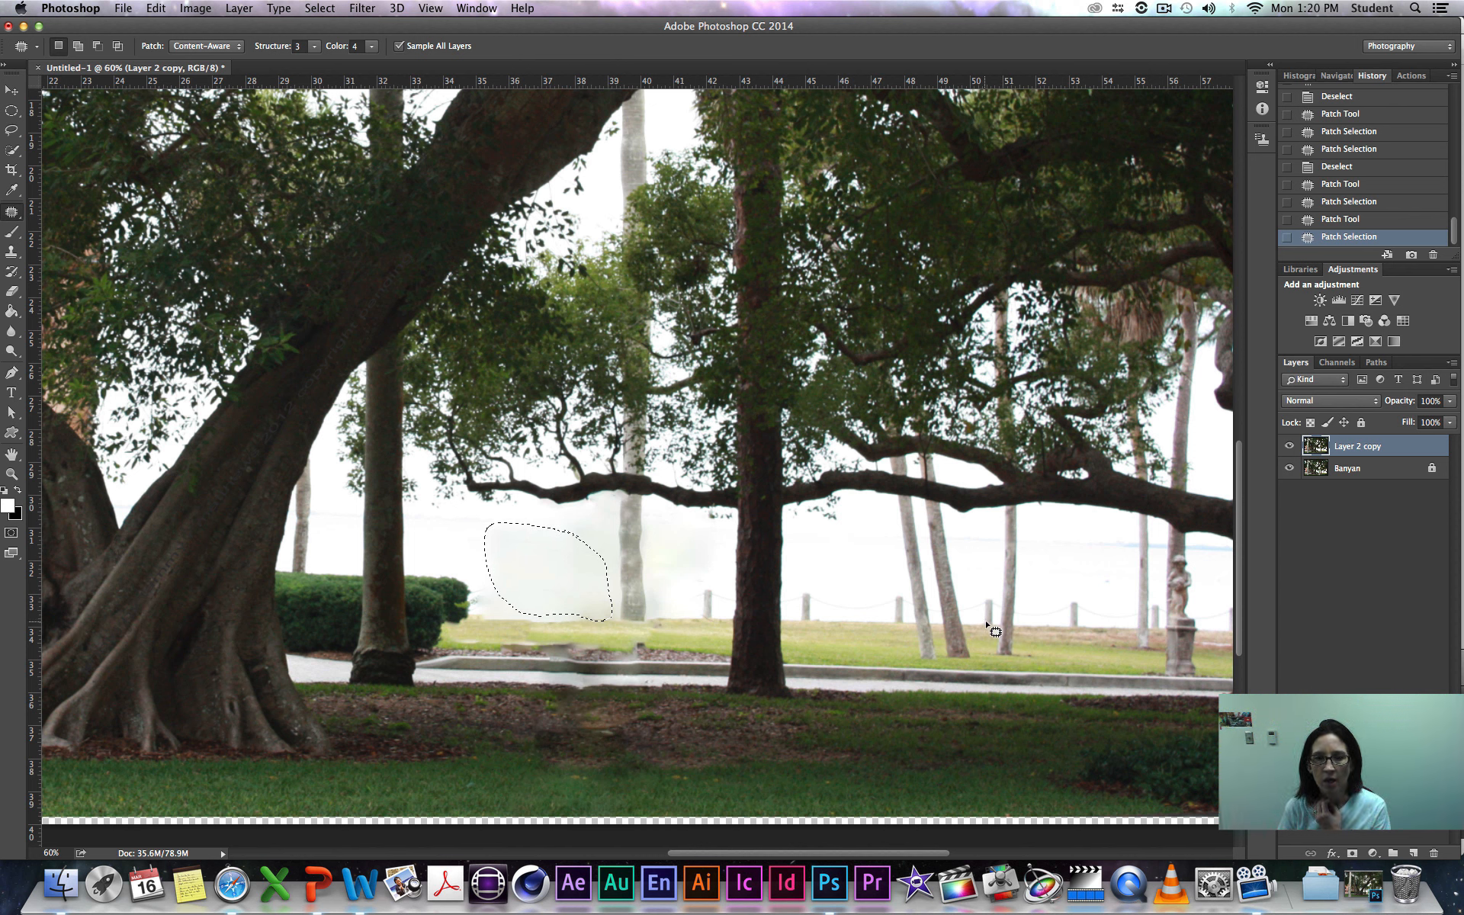
mouse_move(990, 525)
left_mouse_down()
mouse_move(949, 528)
mouse_move(947, 544)
mouse_move(981, 558)
mouse_move(1002, 532)
mouse_move(983, 524)
mouse_move(1023, 557)
mouse_move(1097, 571)
mouse_move(1122, 568)
mouse_move(1140, 540)
mouse_move(1019, 527)
mouse_move(1107, 570)
left_mouse_up()
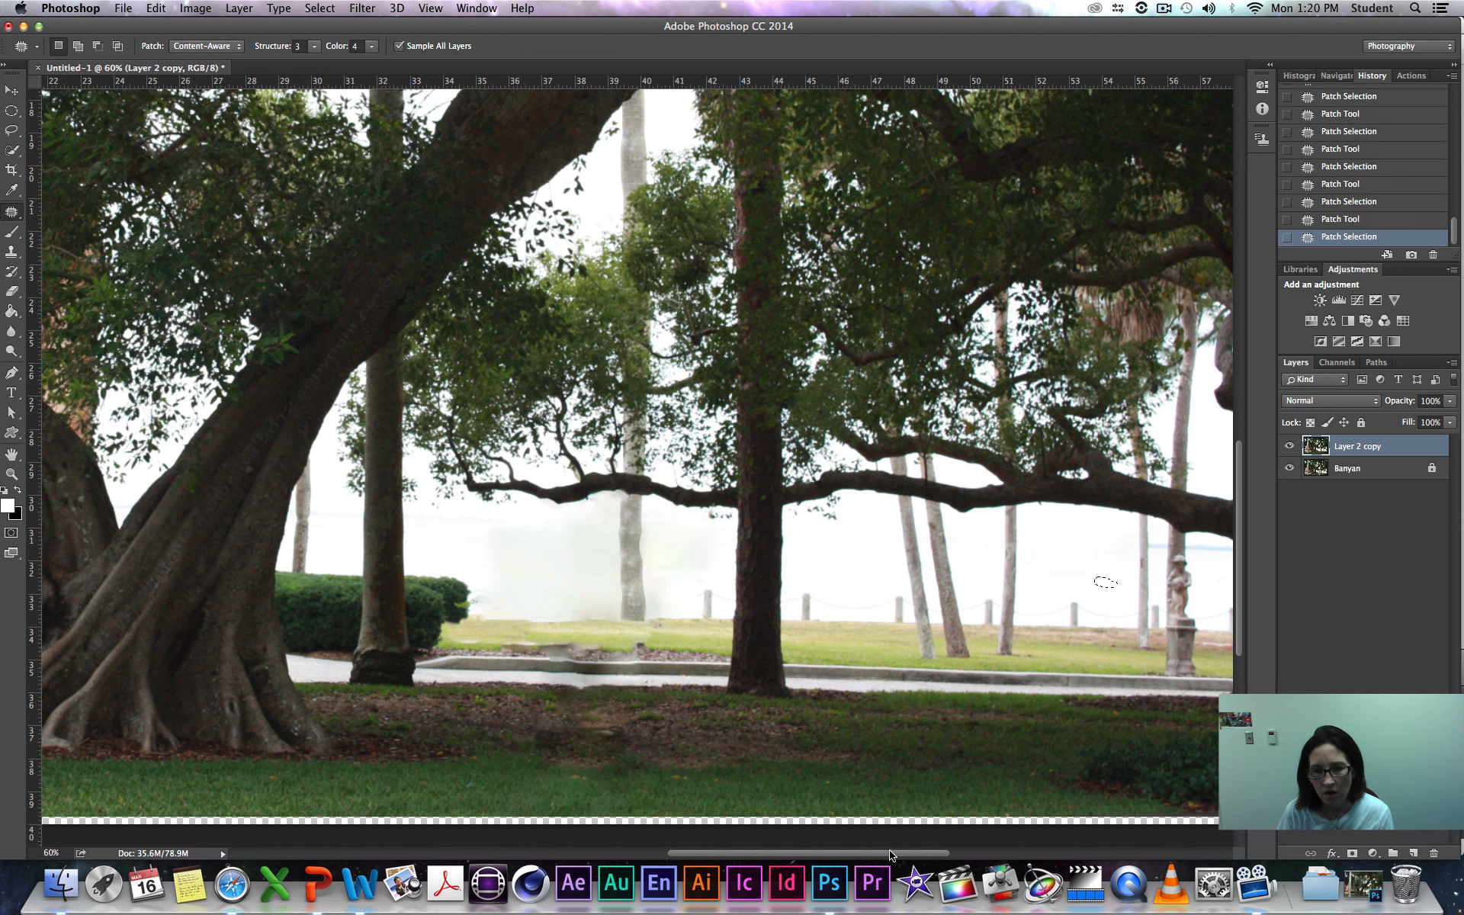
left_click_drag(890, 856, 932, 856)
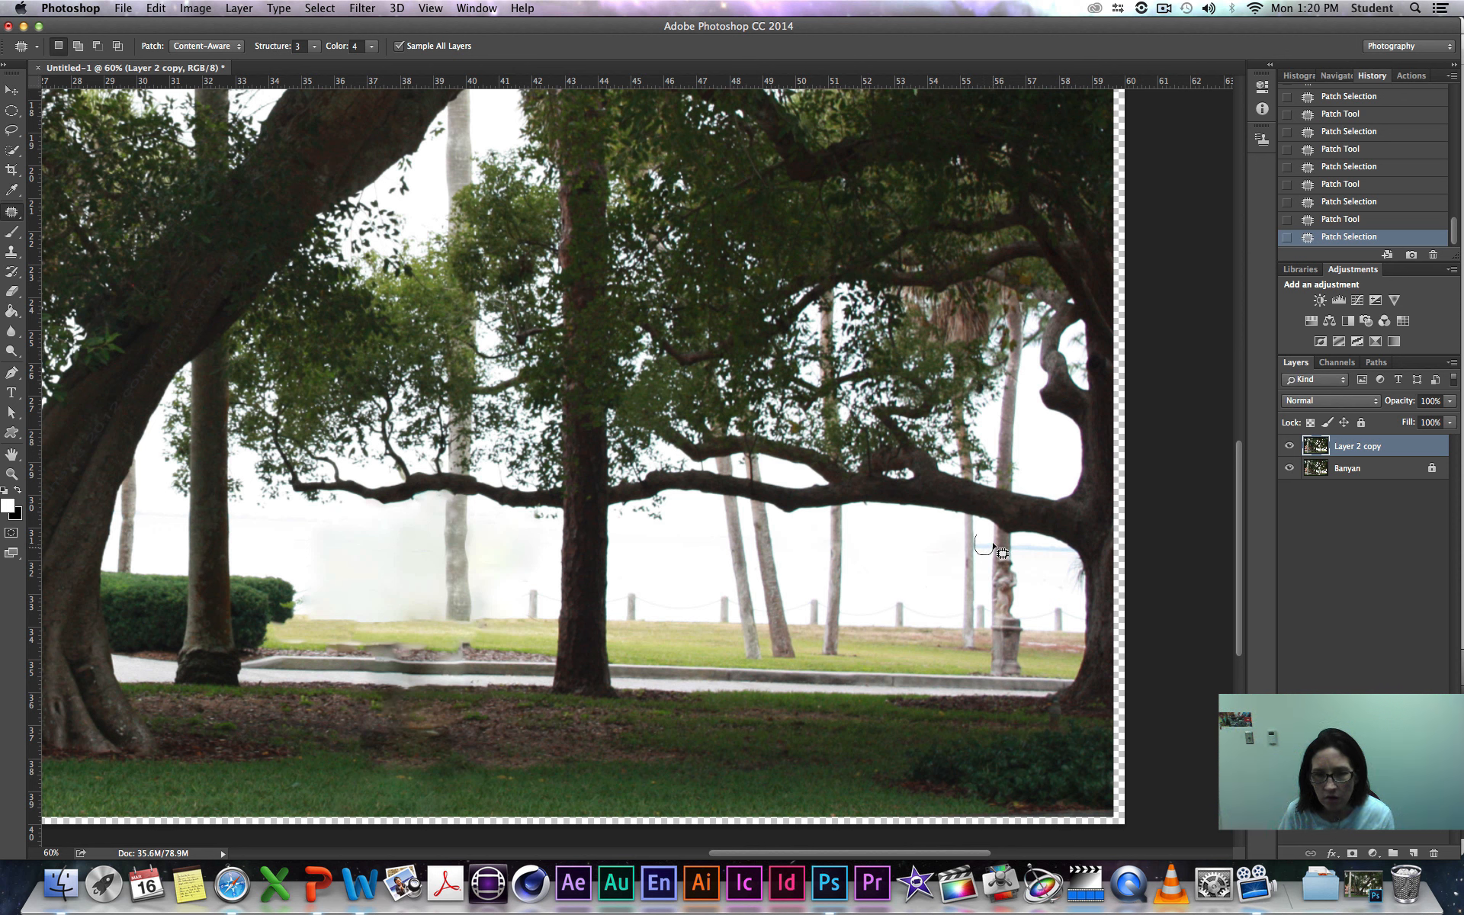
left_click_drag(986, 542, 930, 547)
mouse_move(1073, 551)
left_mouse_down()
mouse_move(1019, 538)
mouse_move(442, 605)
left_mouse_up()
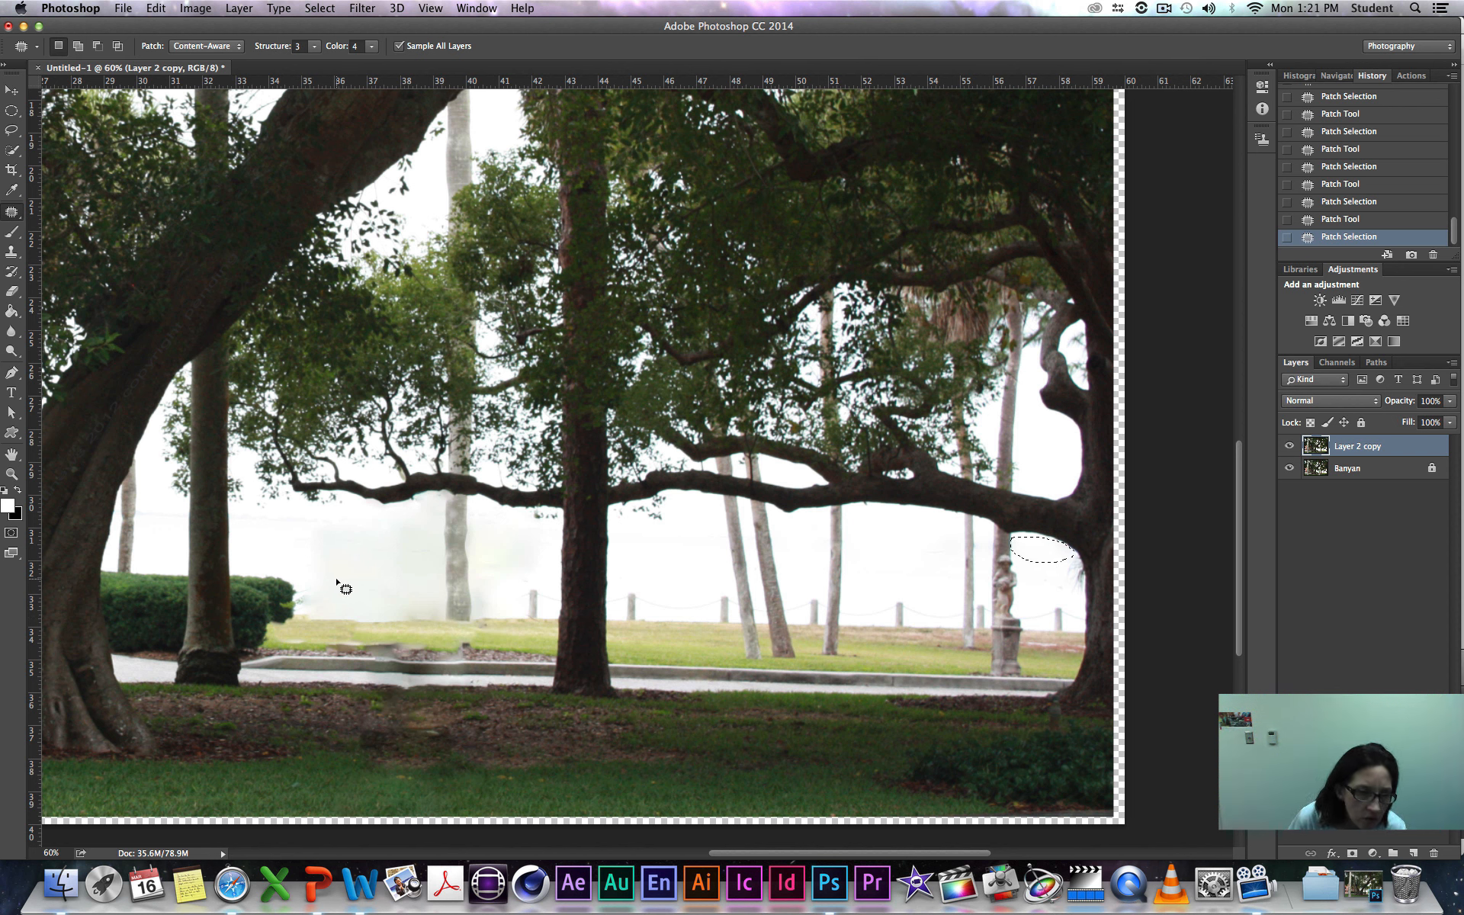
Step: Patch the background beside the hedge's right end, extend its foliage there twice with Content-Aware Move in Extend mode, and deselect
mouse_move(297, 595)
left_mouse_down()
mouse_move(278, 603)
mouse_move(329, 607)
left_mouse_up()
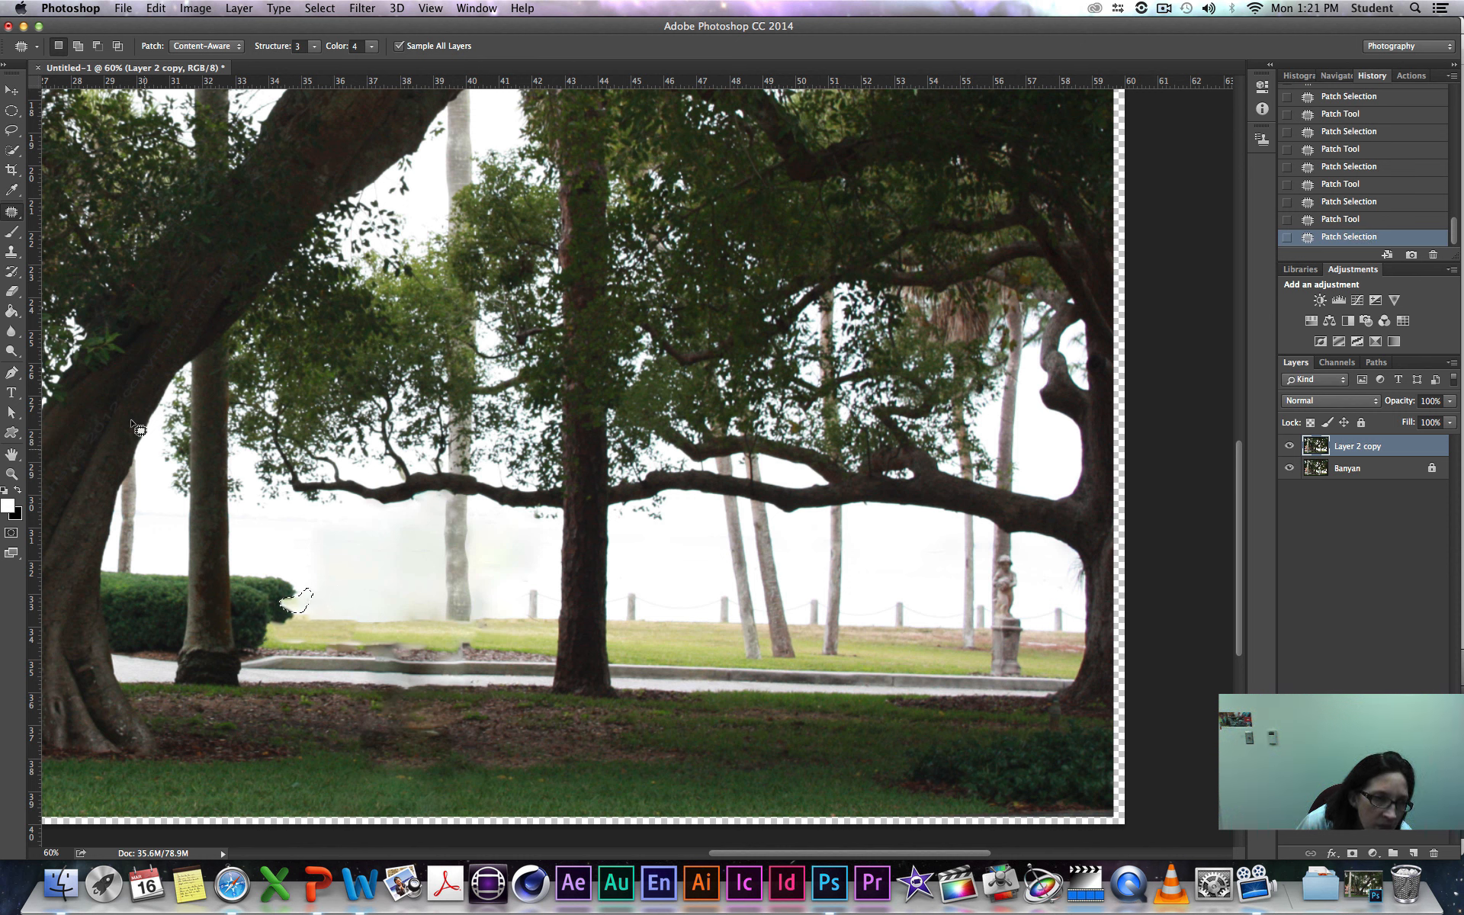
left_click_drag(12, 214, 58, 256)
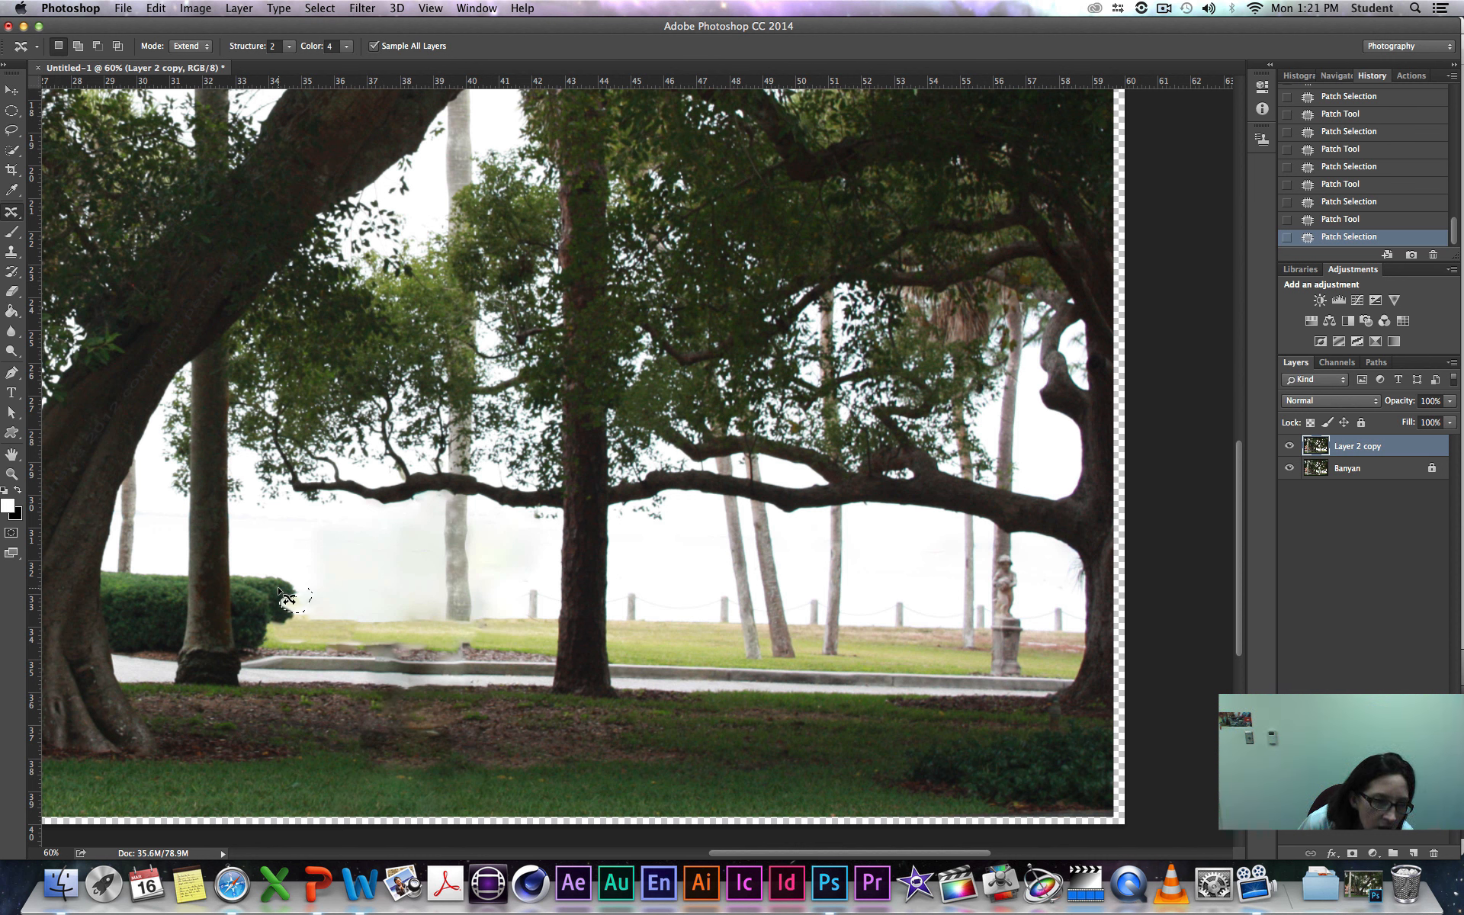
left_click_drag(265, 586, 262, 595)
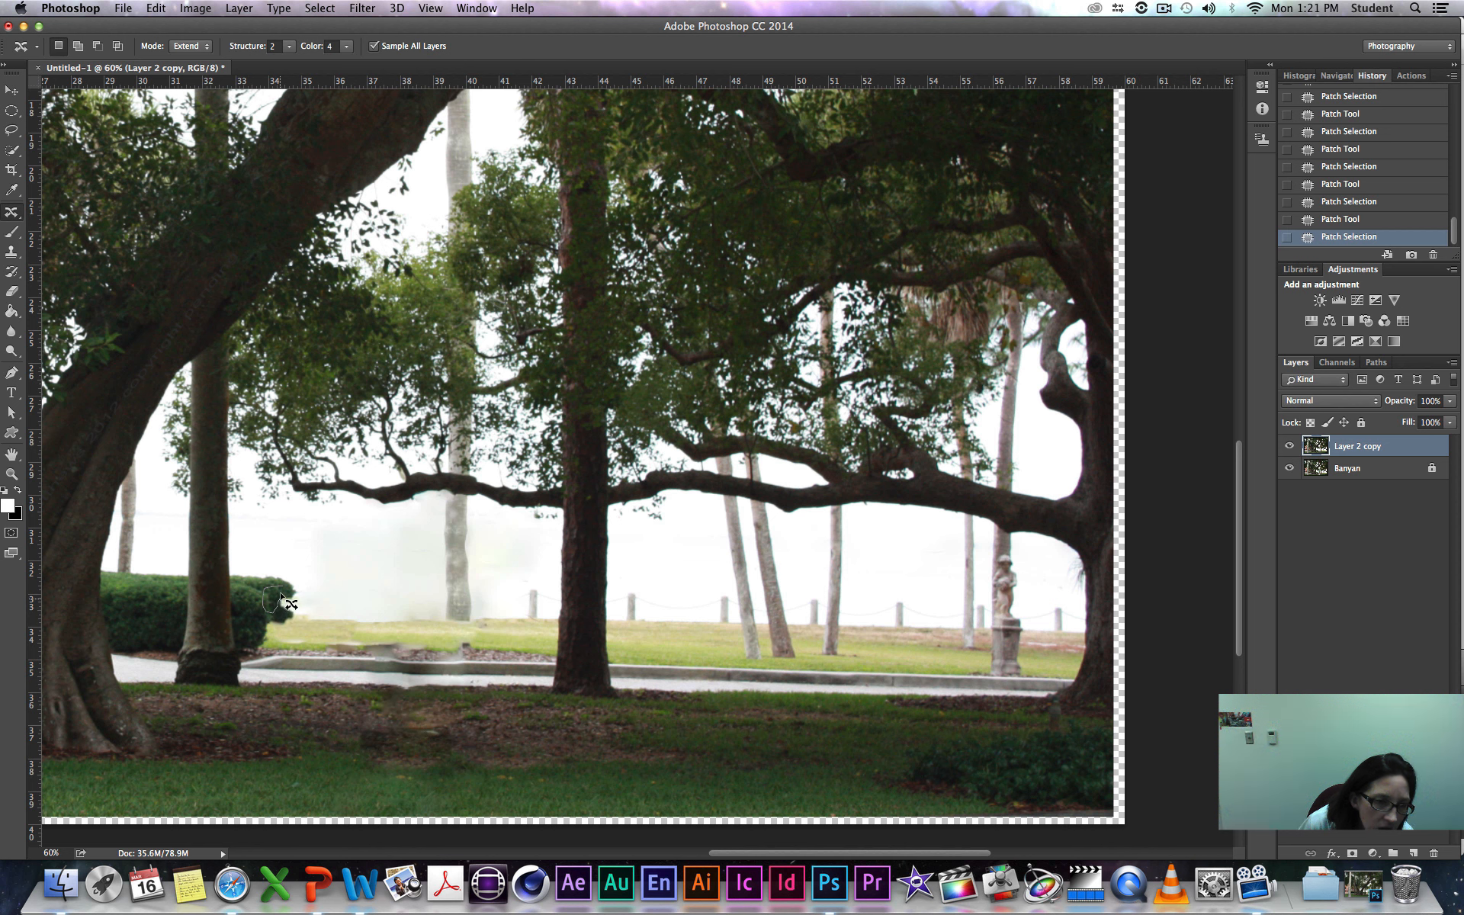
mouse_move(279, 592)
left_mouse_down()
mouse_move(276, 614)
mouse_move(296, 617)
left_mouse_up()
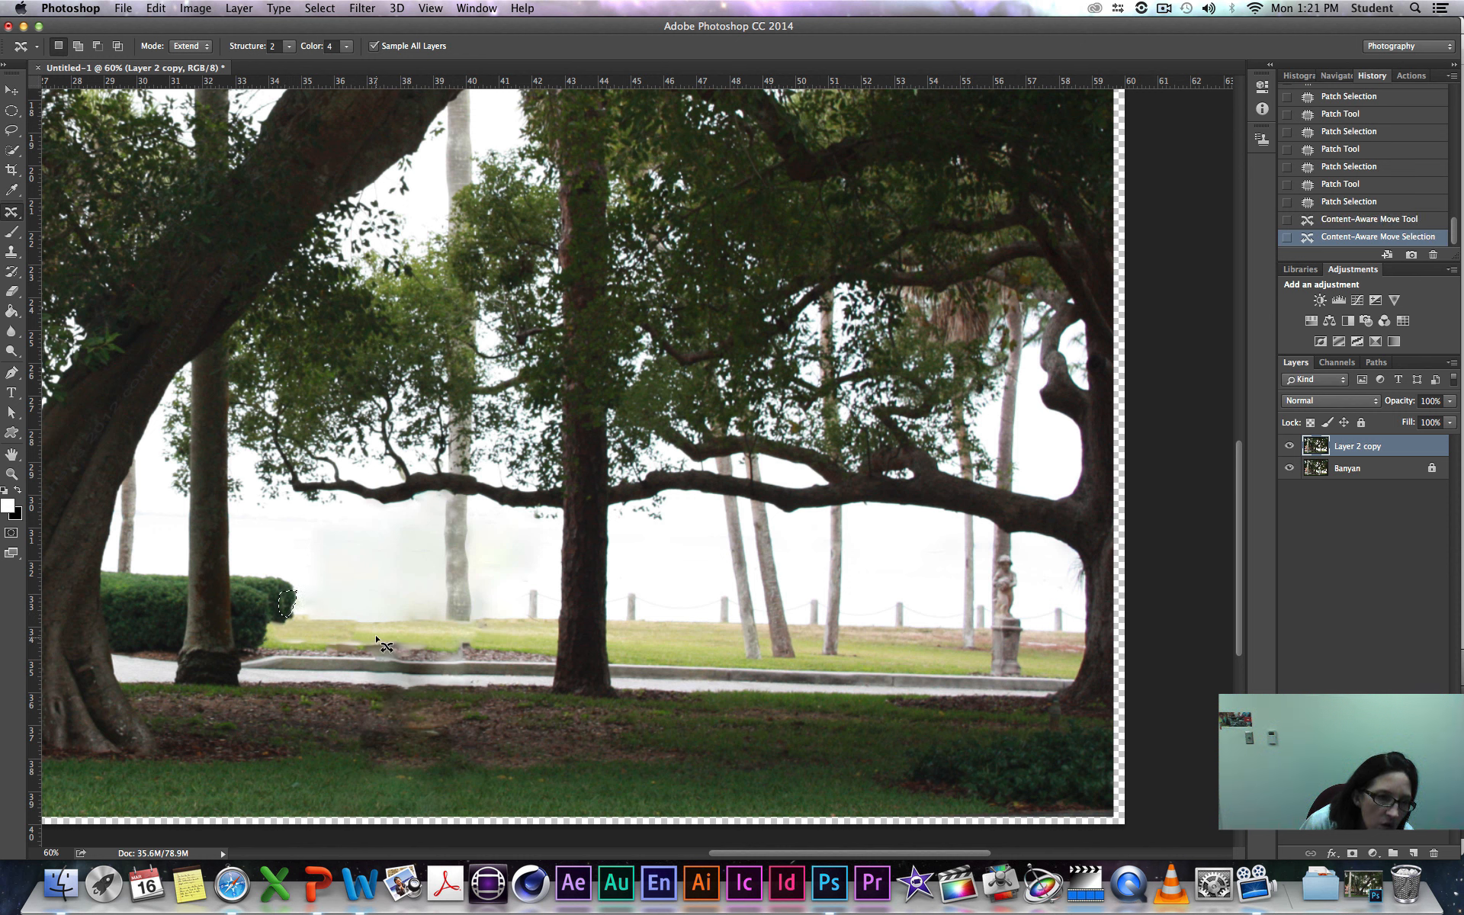
key("super+d")
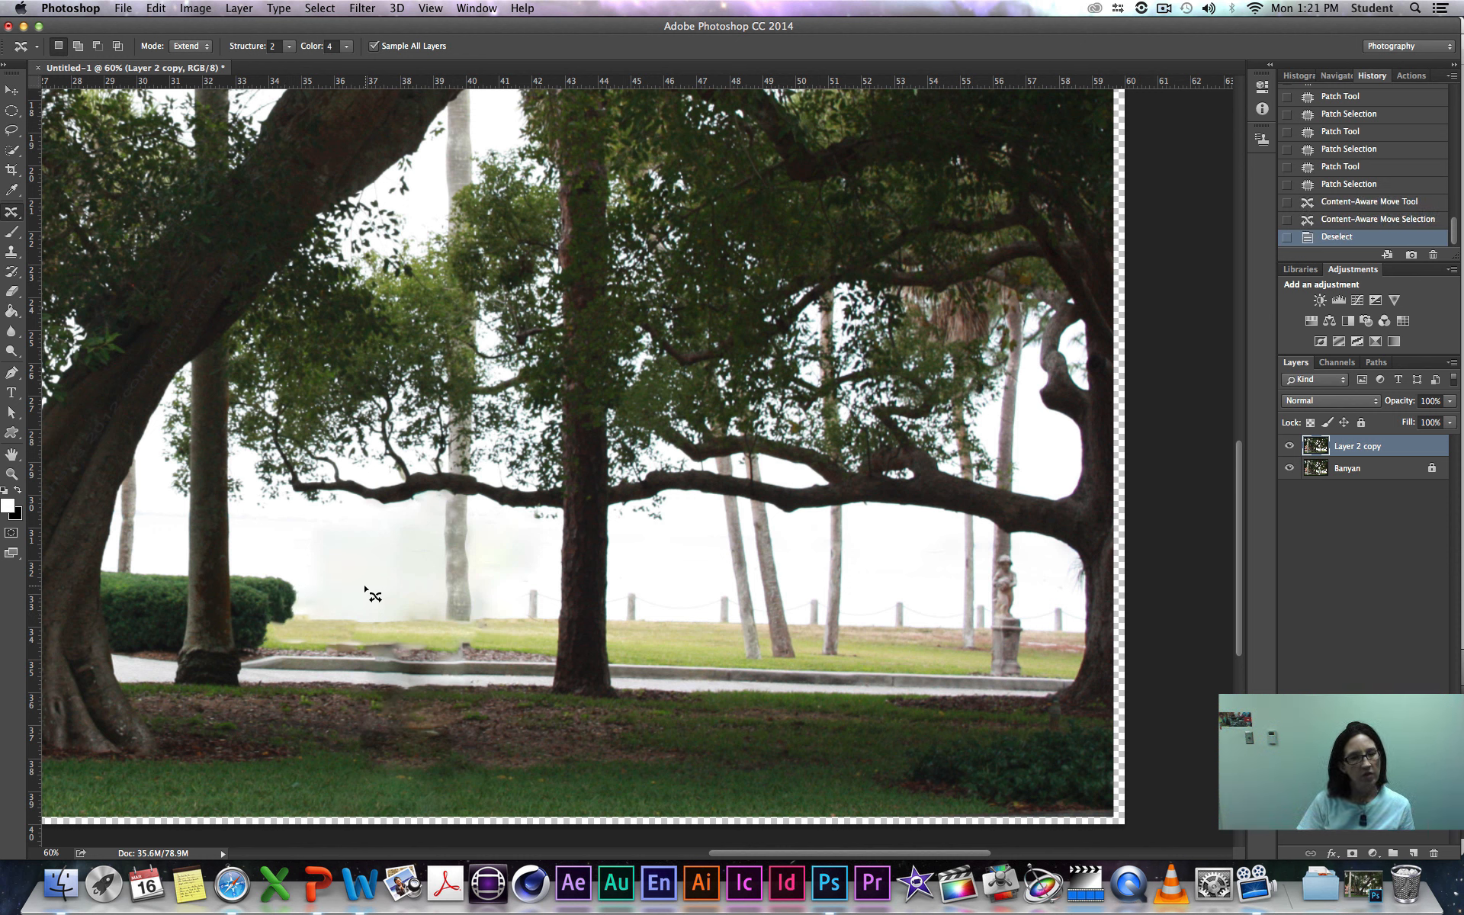
left_click_drag(275, 593, 276, 595)
left_click_drag(283, 601, 287, 607)
key("super+d")
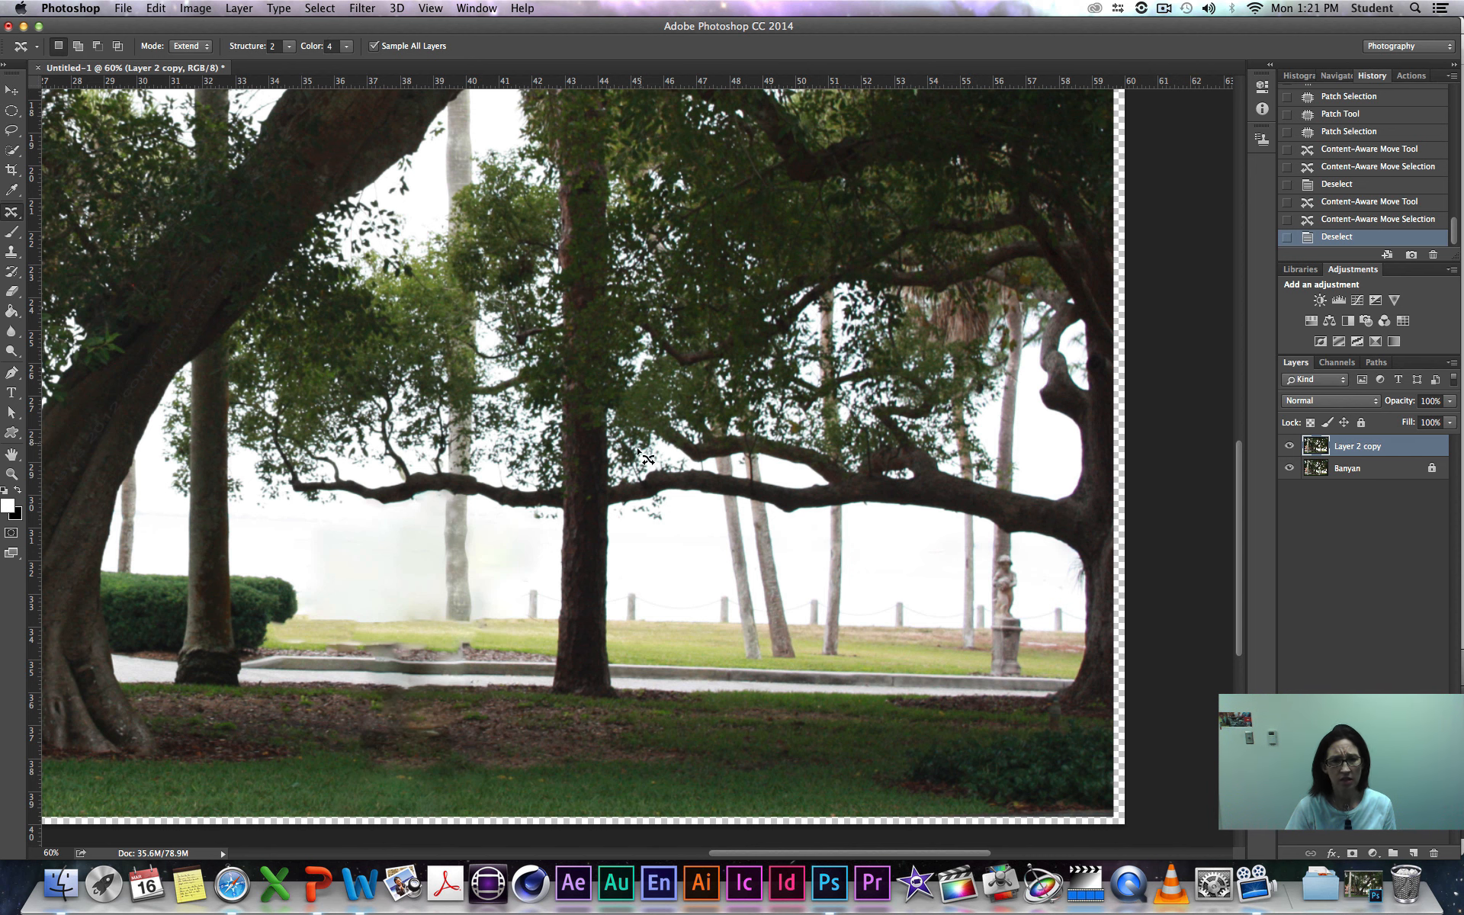
Step: Remove the larger dark strand hanging from the upper branch with the Content-Aware Patch tool, sampling just to its right, and deselect
scroll(419, 602, "left", 5)
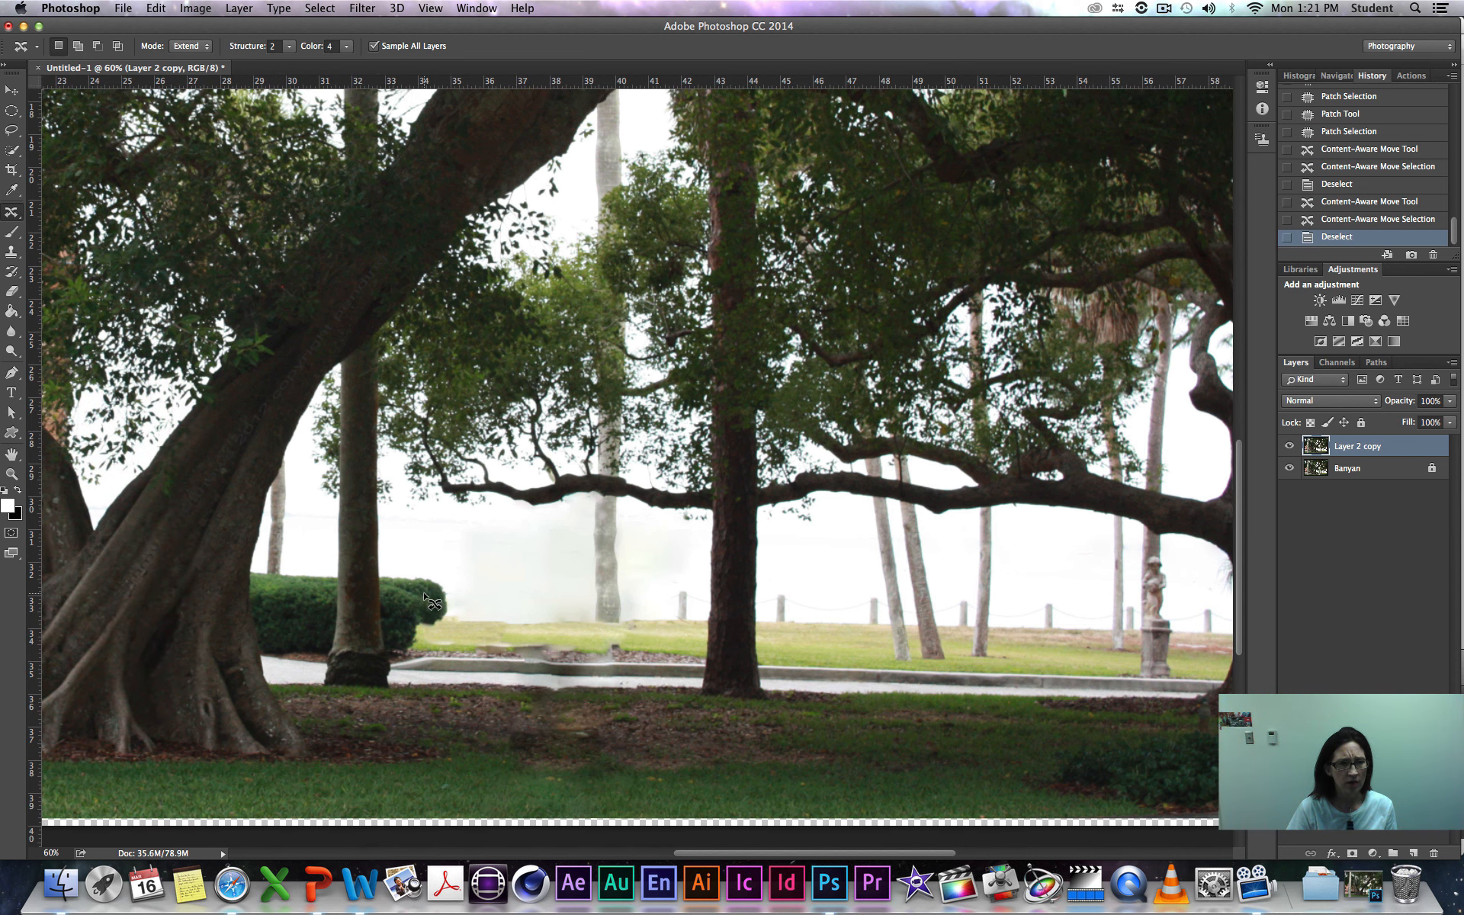
scroll(418, 602, "up", 10)
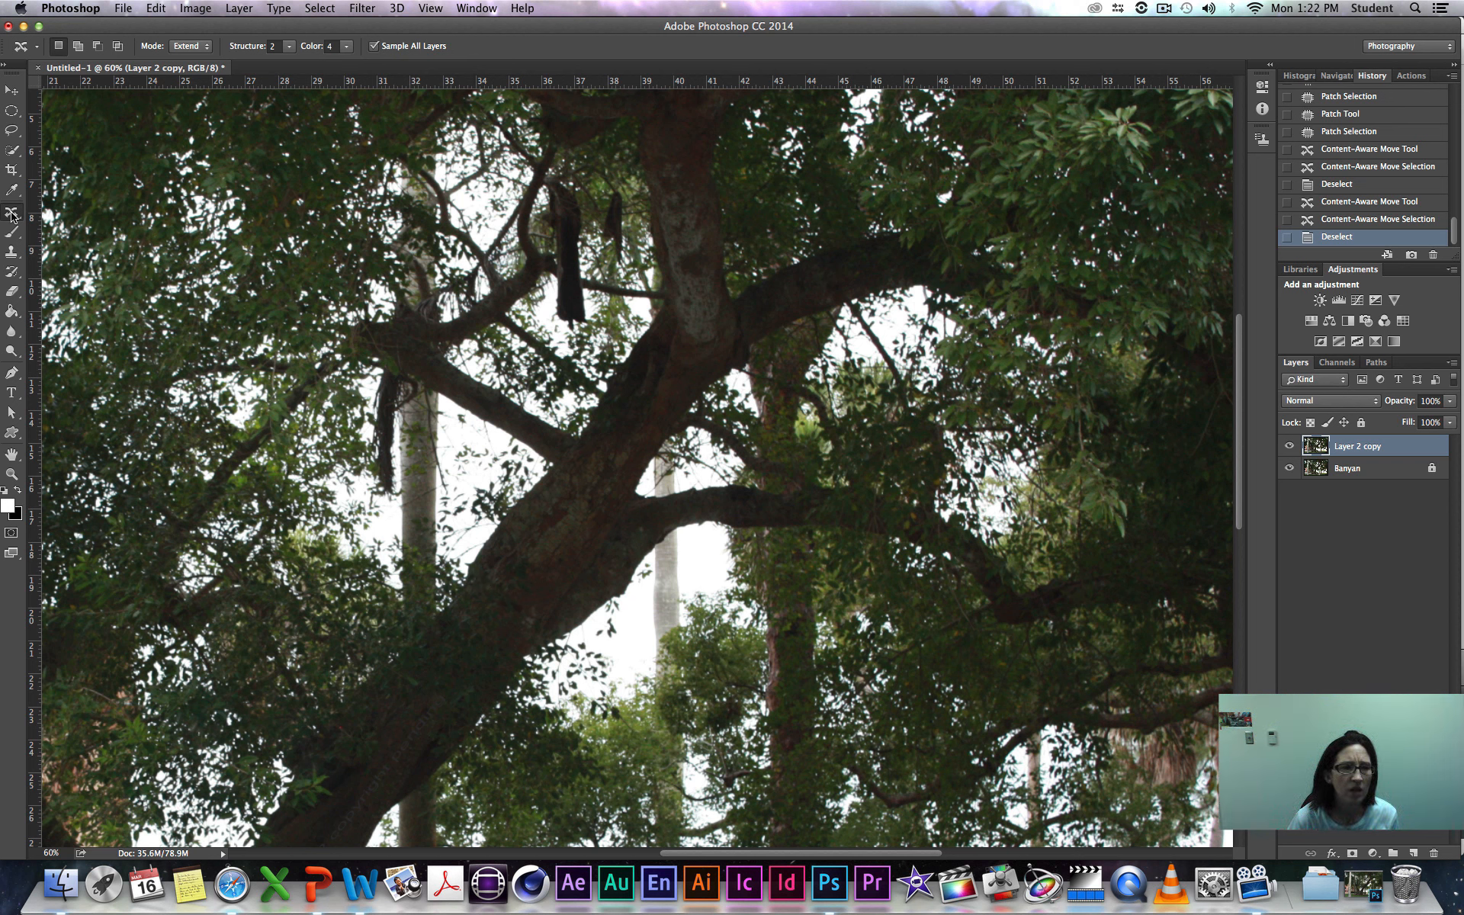
left_click_drag(13, 217, 56, 242)
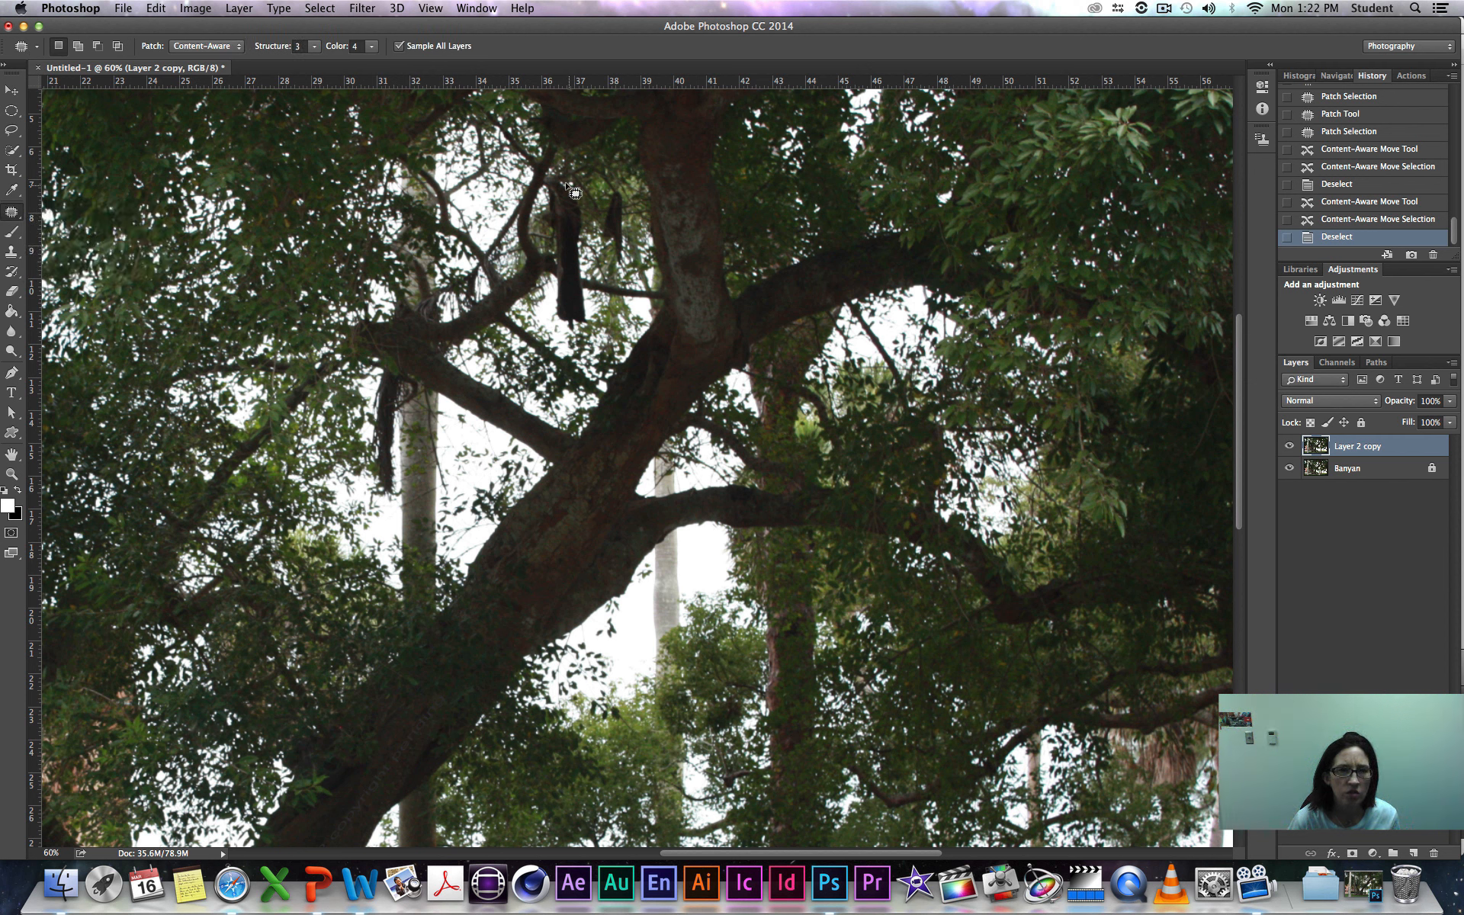
mouse_move(543, 177)
left_mouse_down()
mouse_move(548, 298)
mouse_move(573, 318)
mouse_move(596, 256)
mouse_move(565, 184)
mouse_move(554, 232)
mouse_move(498, 223)
mouse_move(550, 231)
mouse_move(565, 257)
mouse_move(370, 215)
mouse_move(355, 209)
mouse_move(393, 200)
mouse_move(361, 196)
mouse_move(399, 189)
mouse_move(328, 192)
left_mouse_up()
key("ctrl+z")
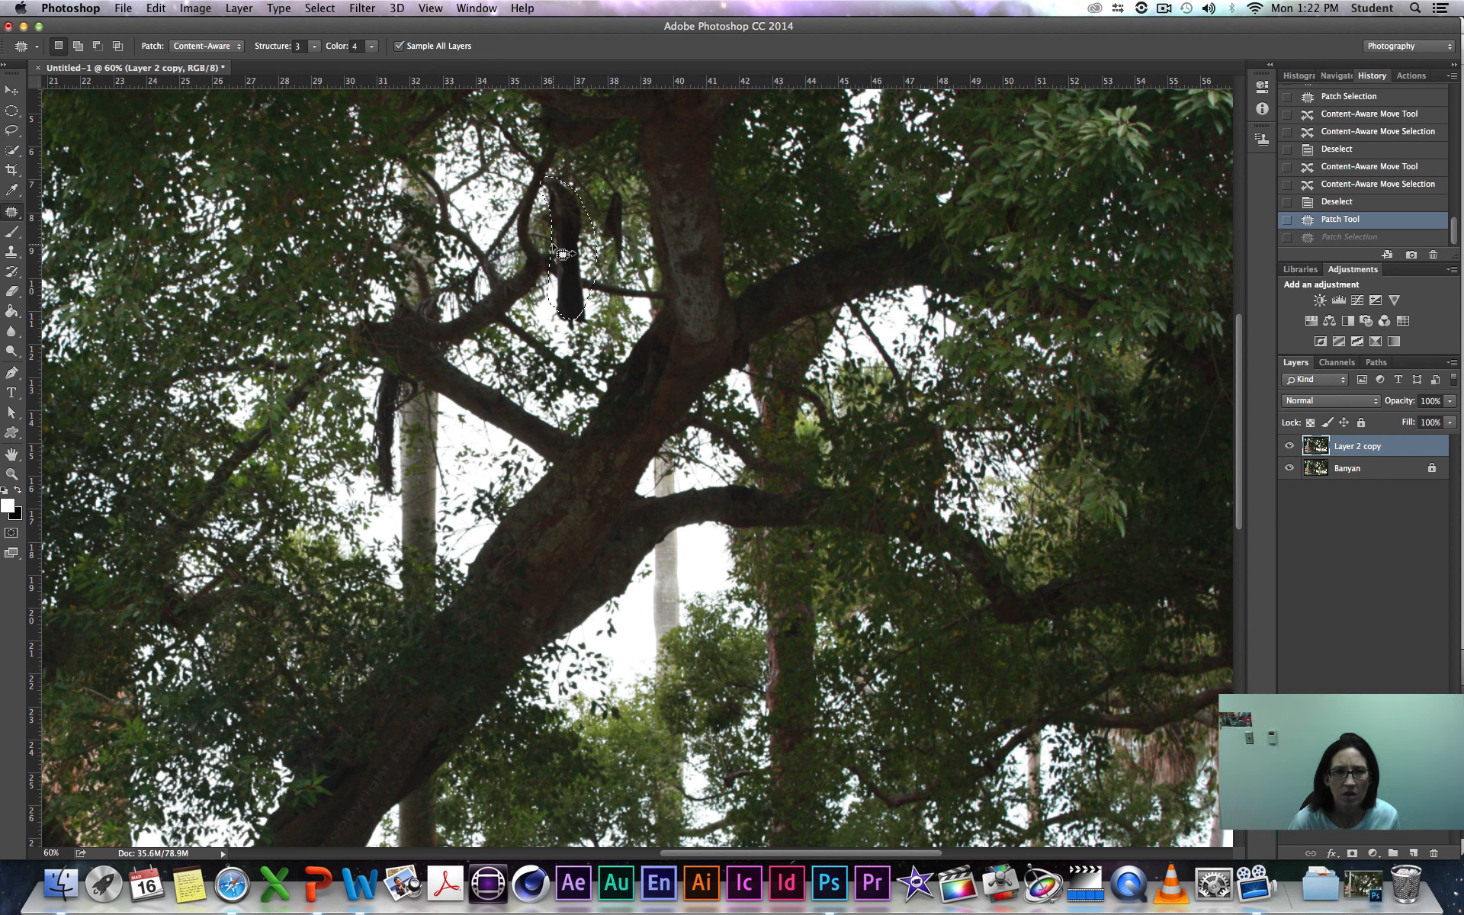
left_click_drag(572, 216, 610, 251)
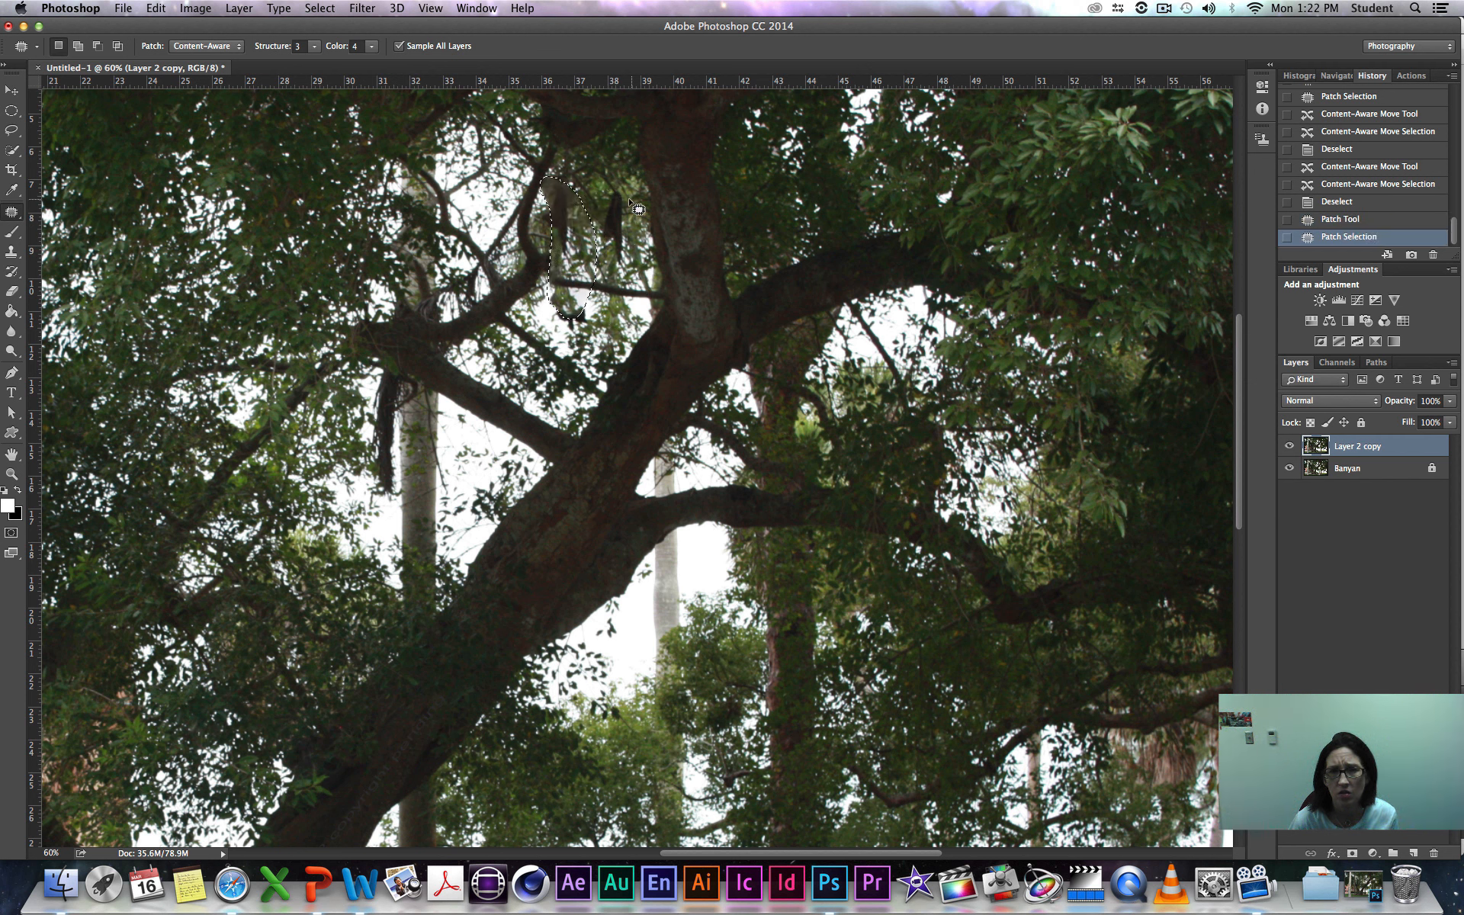
key("super+d")
Step: Patch out the smaller hanging strand and the leftovers along the thin horizontal branch, and deselect
mouse_move(613, 192)
left_mouse_down()
mouse_move(619, 213)
mouse_move(565, 206)
mouse_move(549, 231)
mouse_move(598, 244)
mouse_move(580, 169)
mouse_move(563, 181)
mouse_move(620, 209)
mouse_move(595, 229)
mouse_move(621, 248)
left_mouse_up()
mouse_move(550, 276)
left_mouse_down()
mouse_move(598, 296)
mouse_move(547, 284)
mouse_move(570, 298)
left_mouse_up()
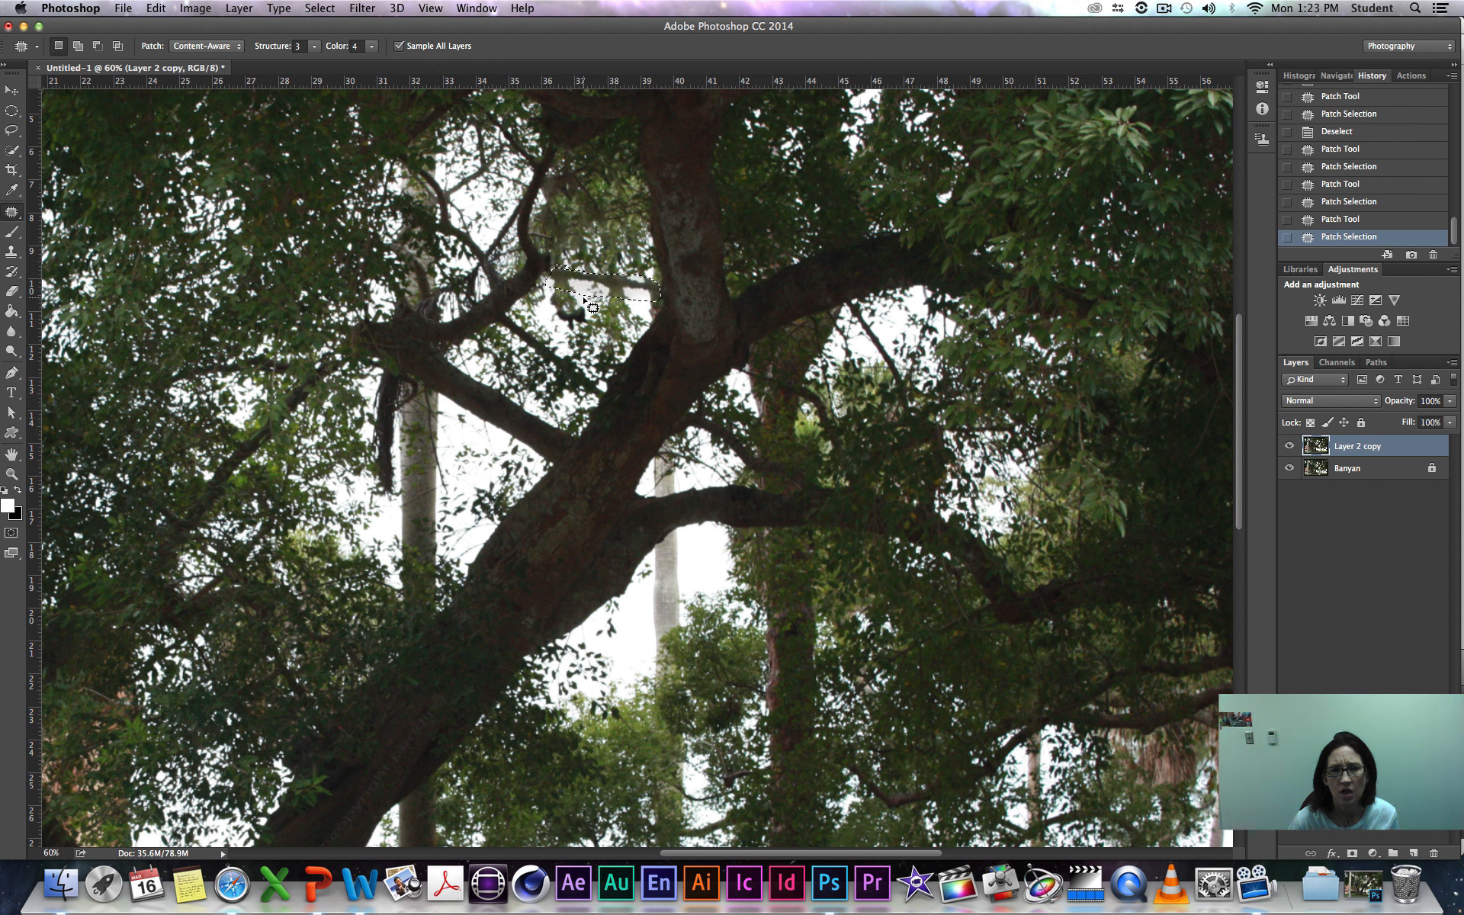
key("super+d")
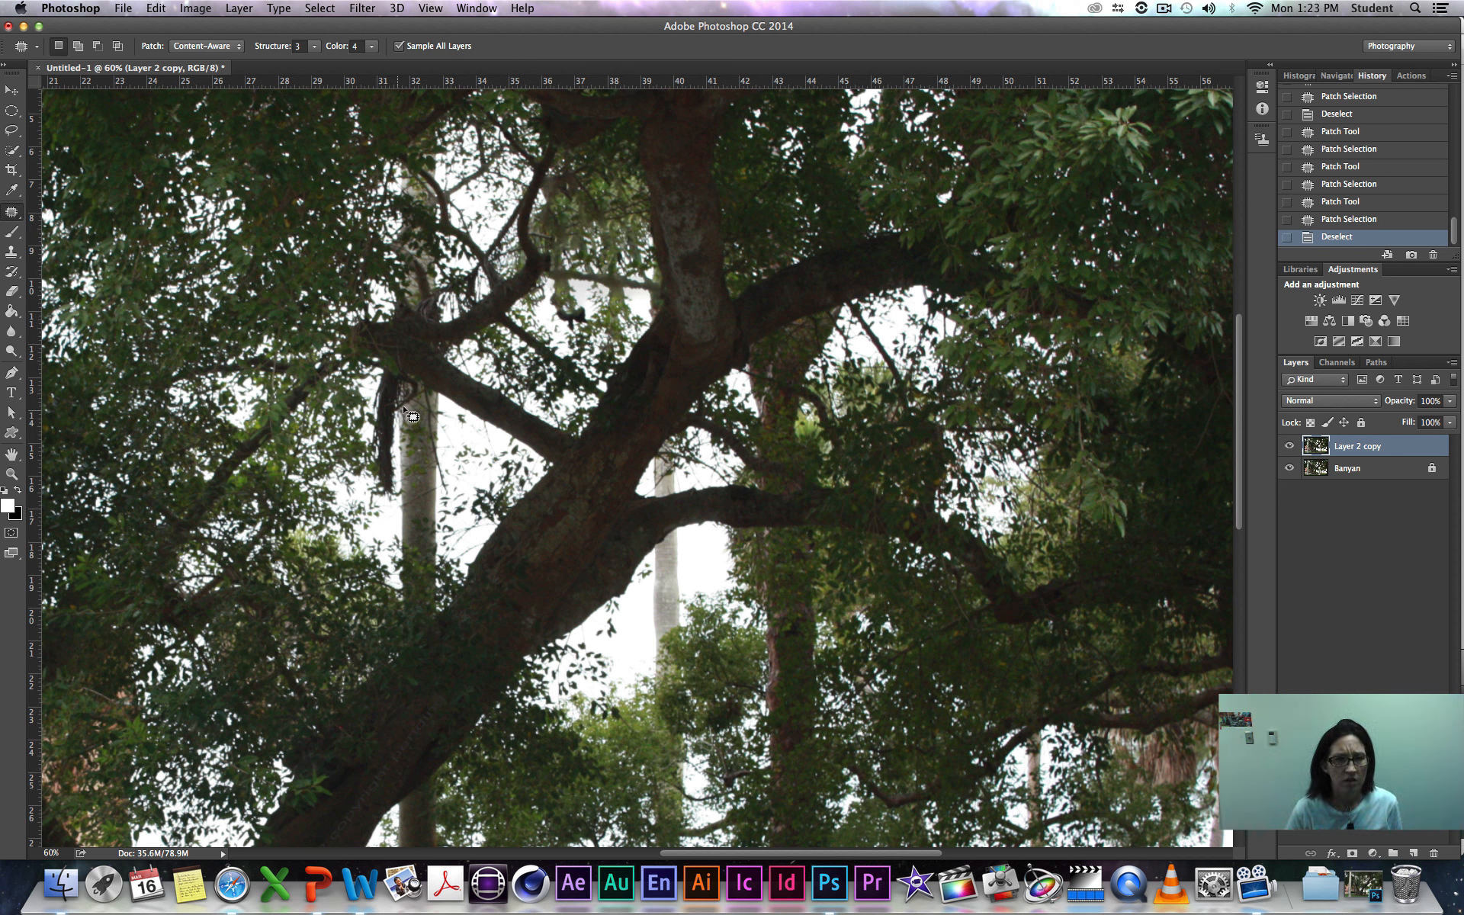
Step: Patch the dark strand hanging below the left branch with nearby foliage, and patch the dark remnant under the thin branch
mouse_move(408, 402)
left_mouse_down()
mouse_move(385, 372)
mouse_move(370, 492)
left_mouse_up()
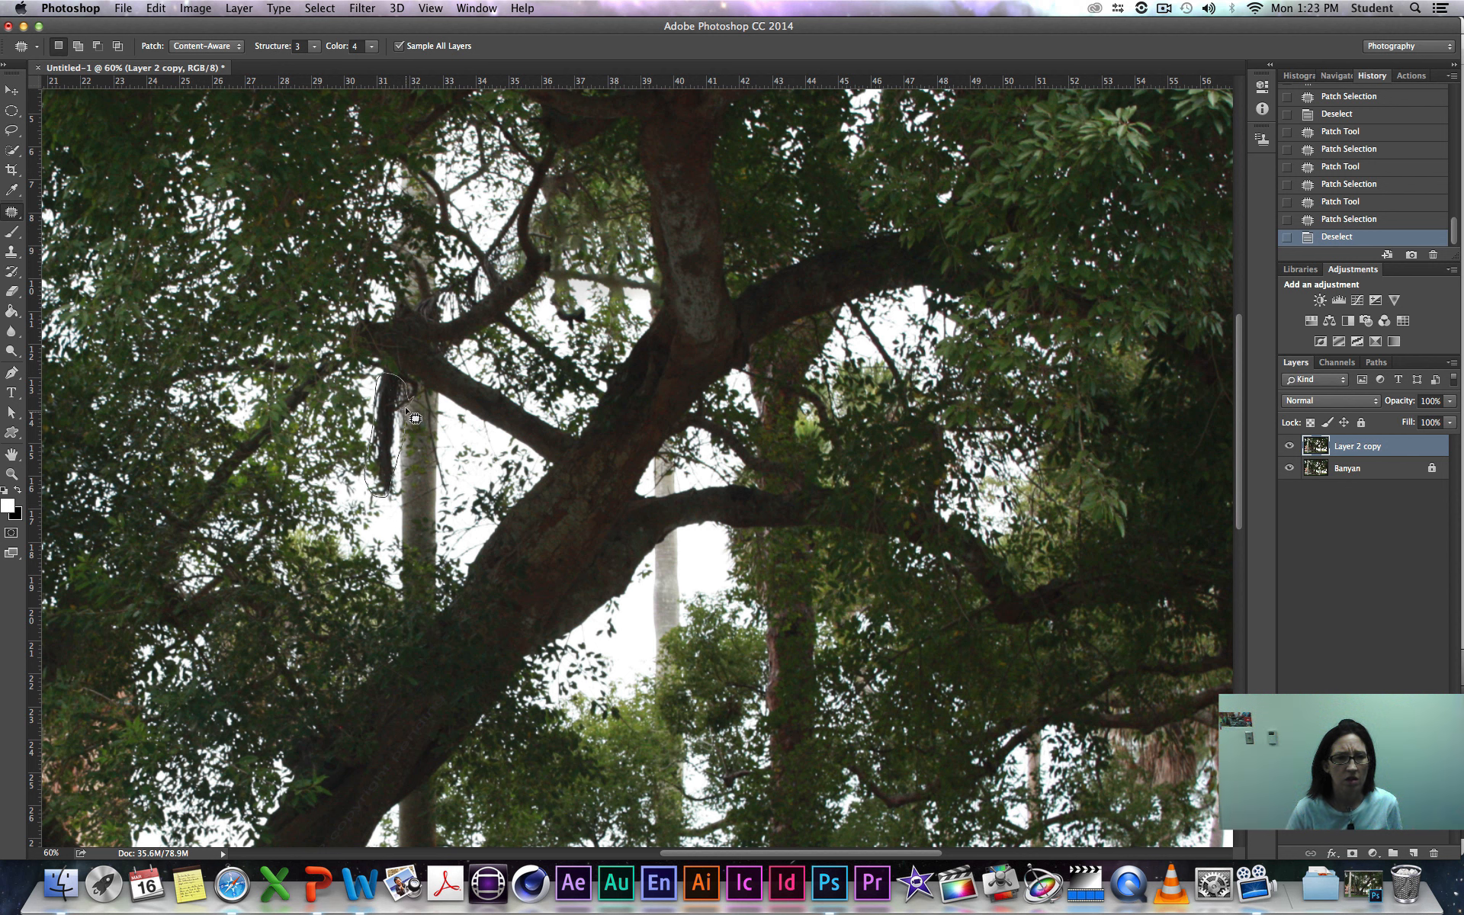
mouse_move(411, 393)
left_mouse_down()
mouse_move(397, 424)
mouse_move(343, 439)
mouse_move(348, 474)
left_mouse_up()
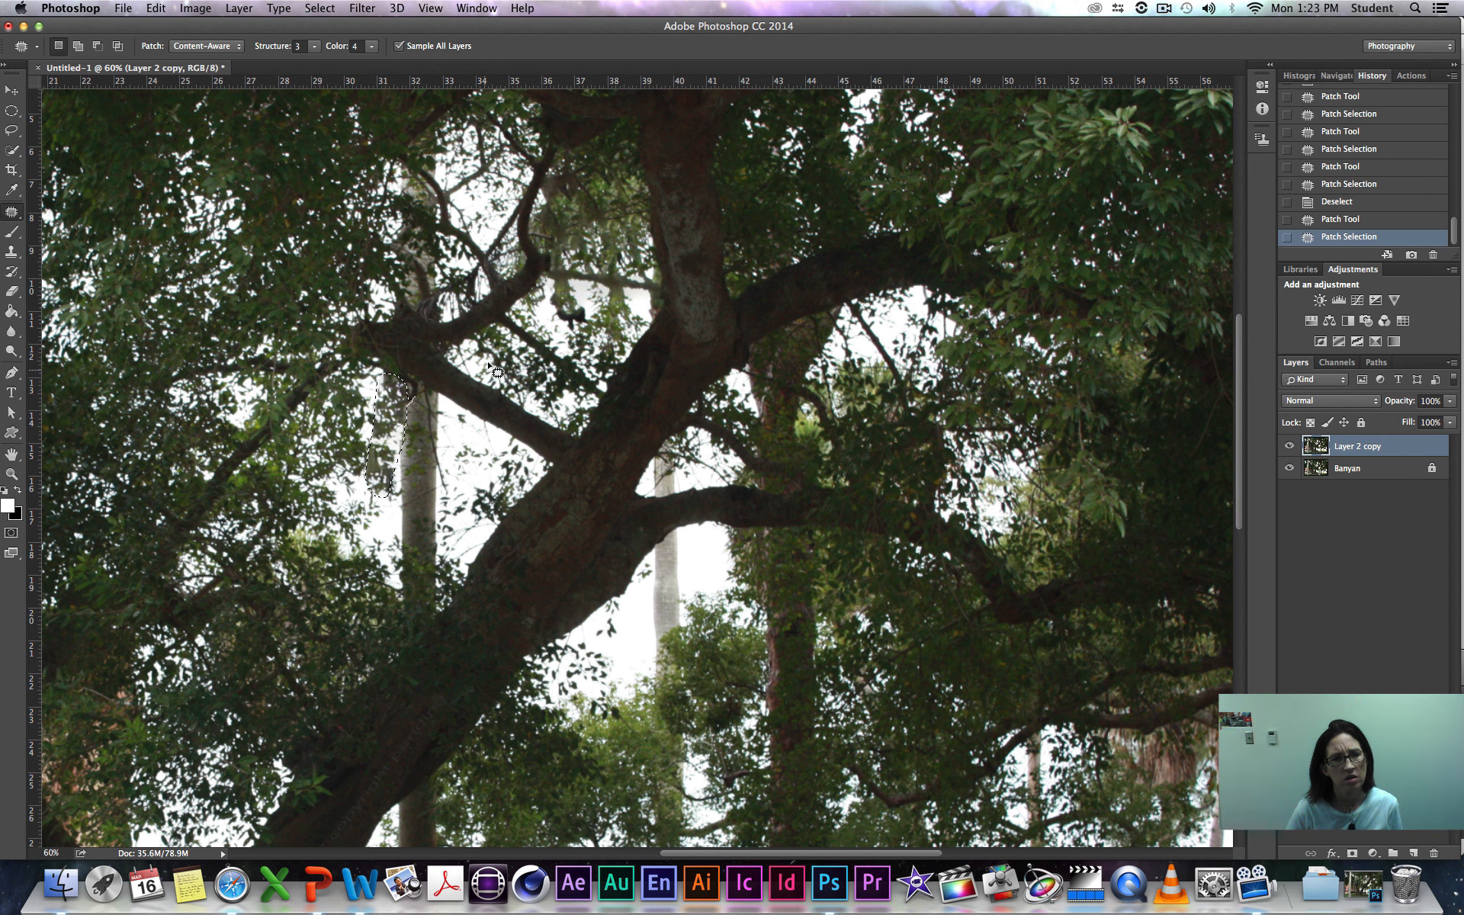
mouse_move(585, 307)
left_mouse_down()
mouse_move(536, 314)
mouse_move(617, 323)
left_mouse_up()
left_click(608, 328)
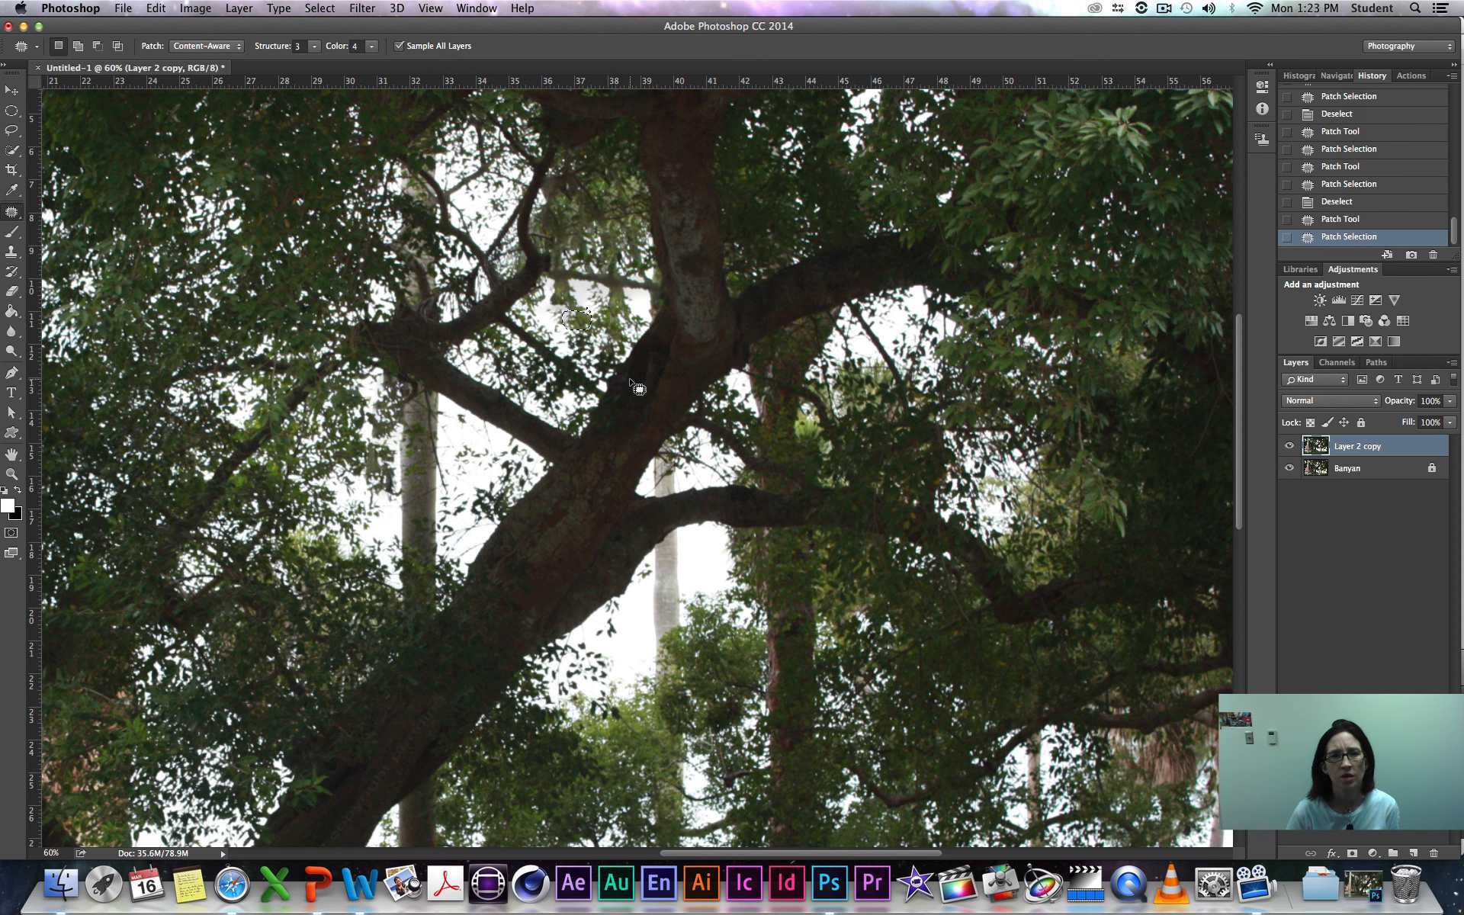
Step: Examine the retouched lawn, the trees and the building side of the photo, and set the zoom to 25%
scroll(765, 381, "down", 3)
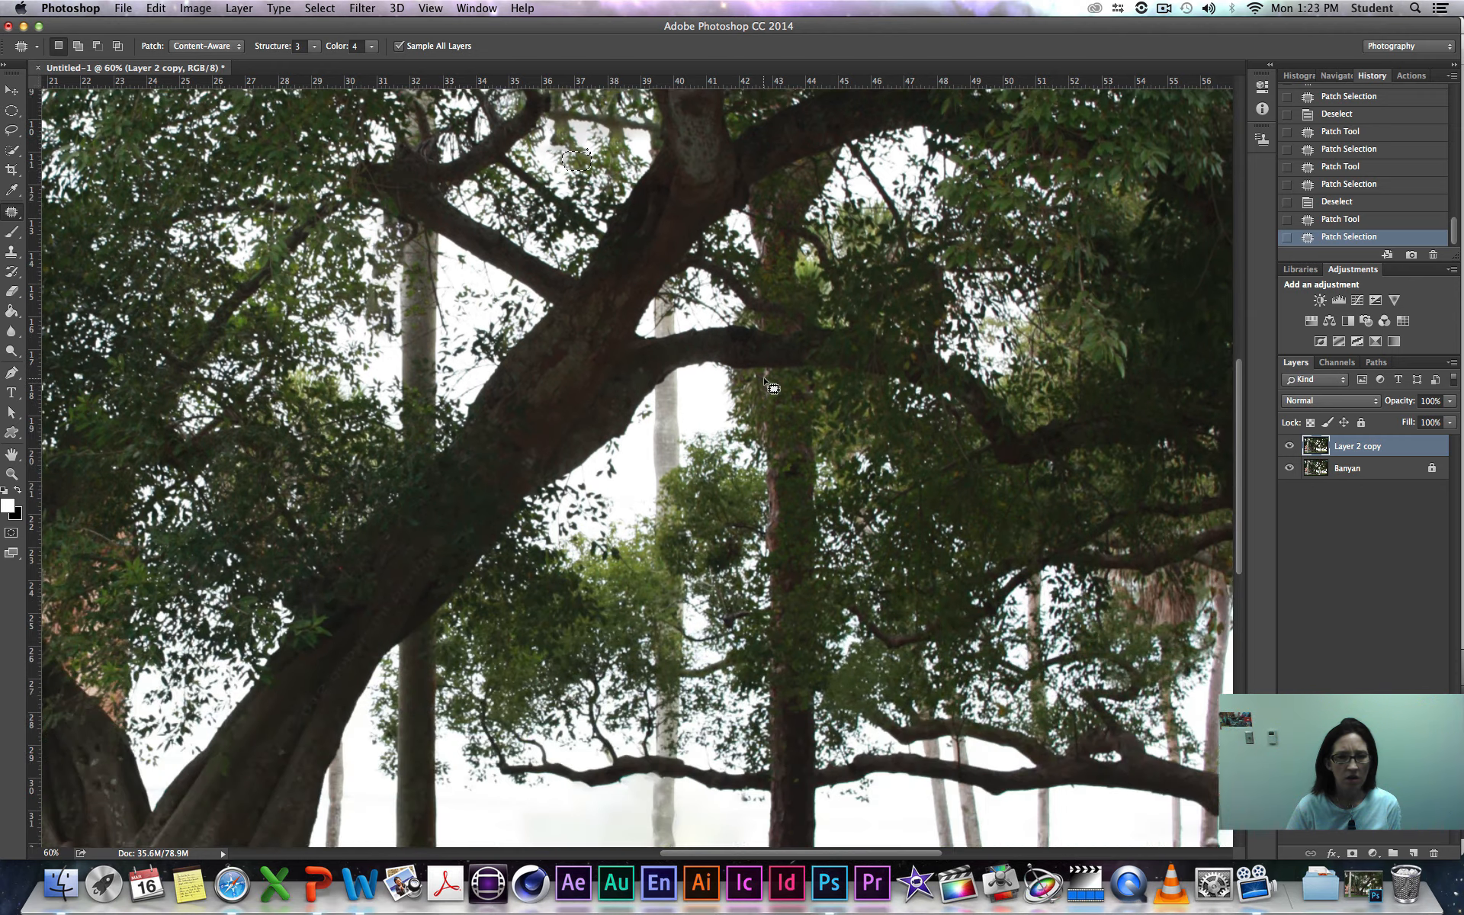
scroll(766, 381, "down", 10)
scroll(781, 385, "up", 1)
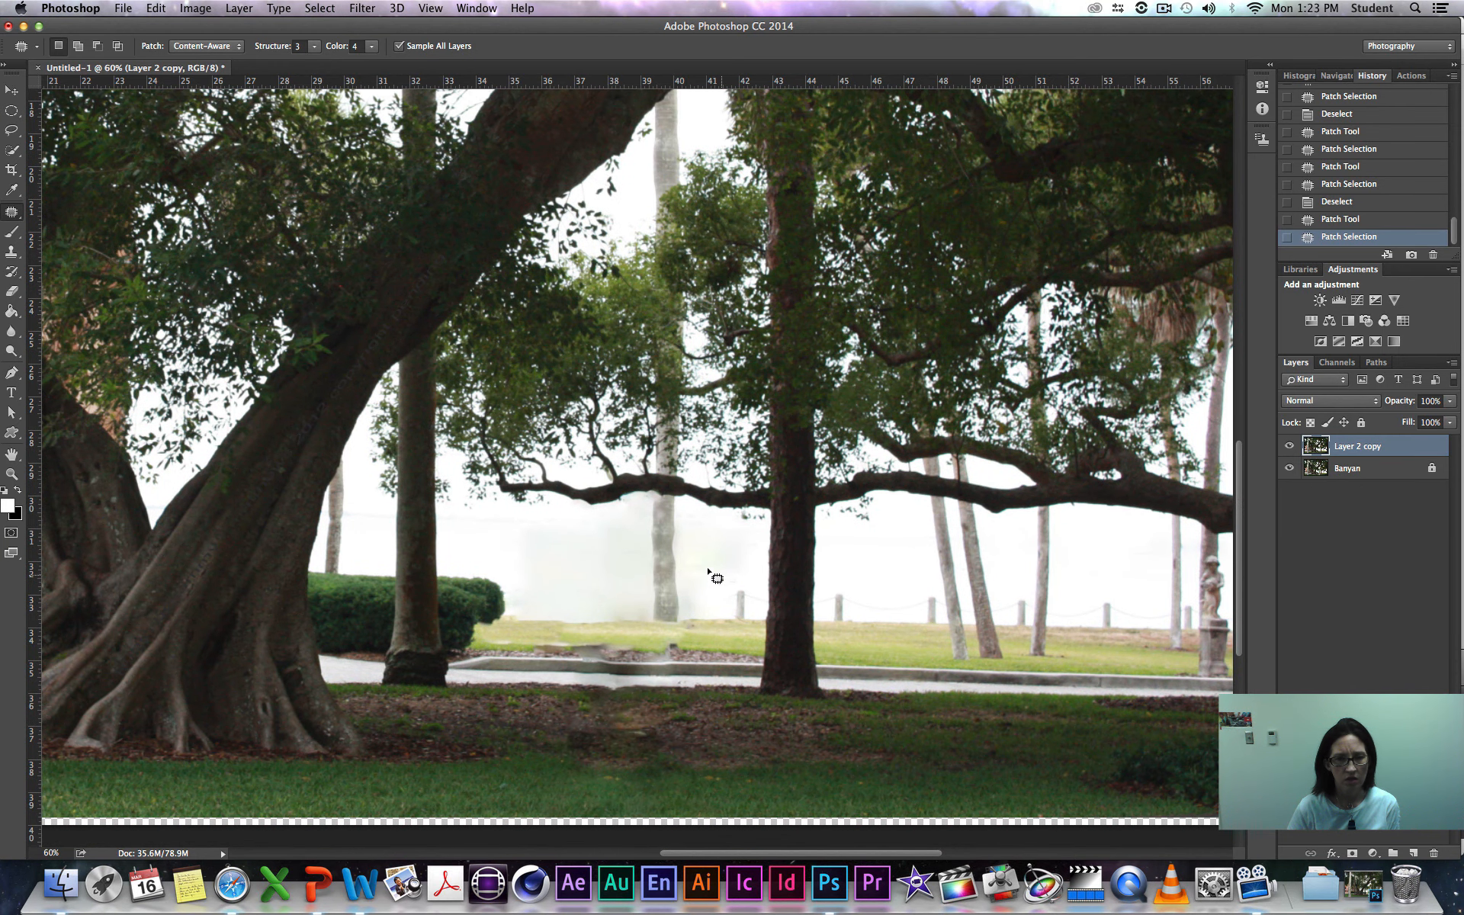
scroll(343, 519, "left", 10)
scroll(404, 519, "up", 5)
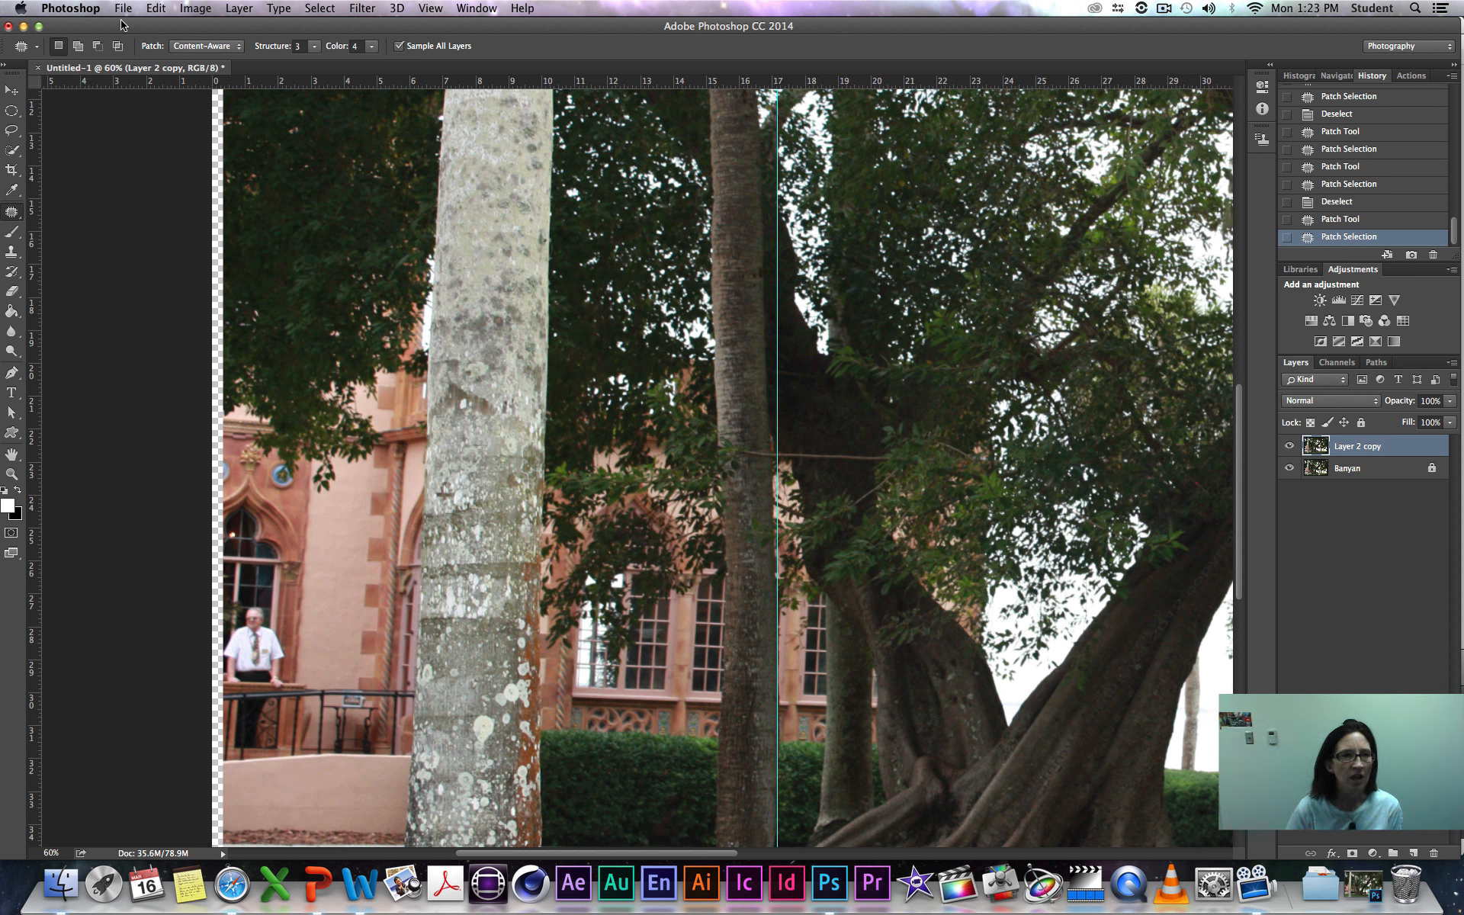
left_click(44, 852)
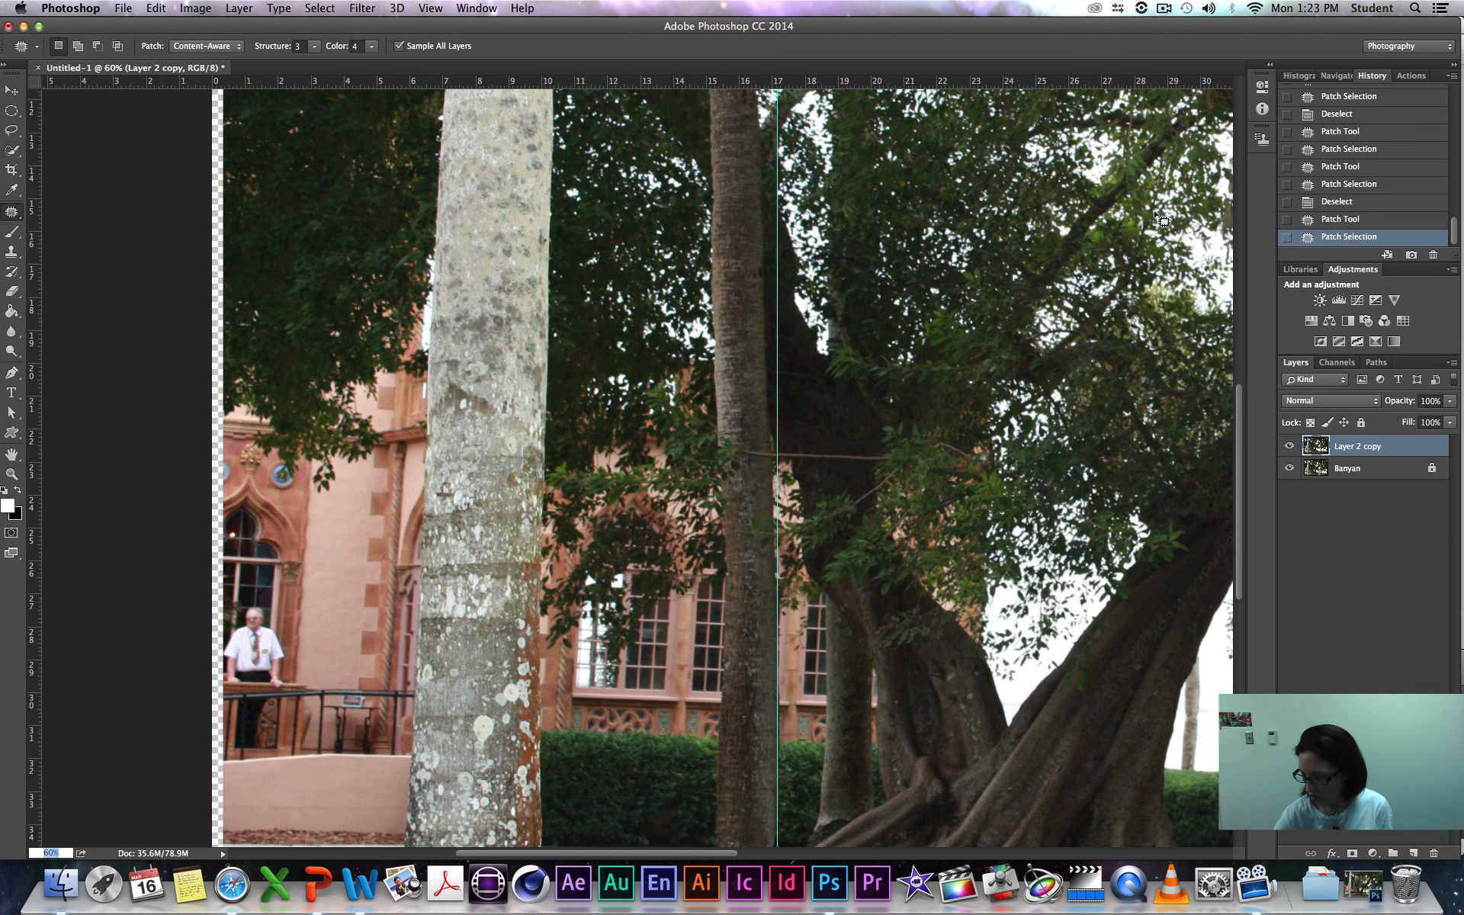
type("25")
key("Return")
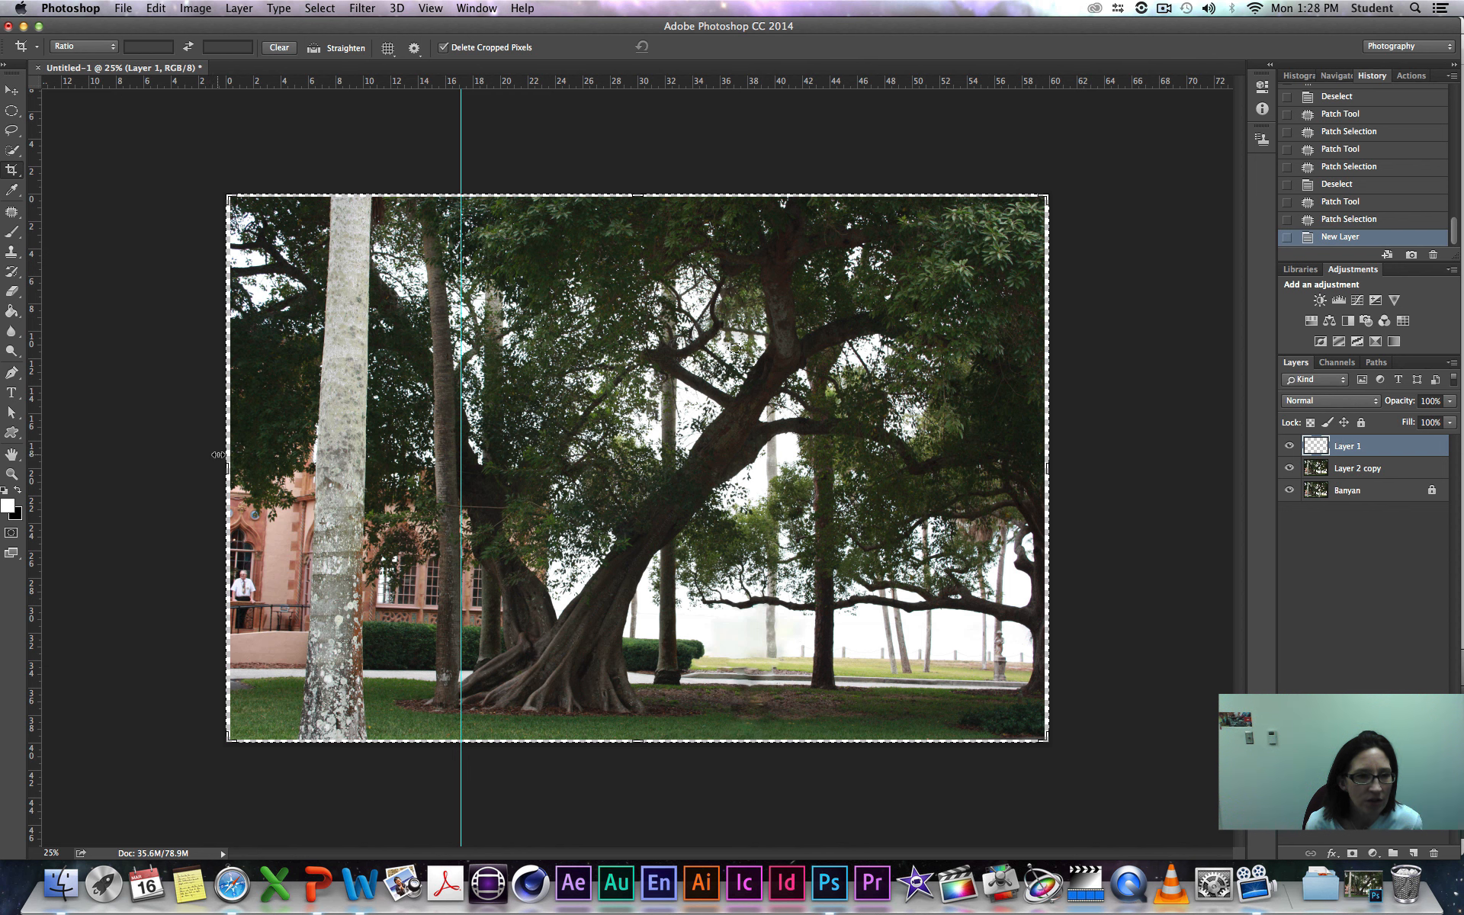
Step: Crop away the scene left of the vertical guide and trim the other edges slightly, leaving about 42.5 by 39.6 inches
left_click_drag(228, 468, 226, 471)
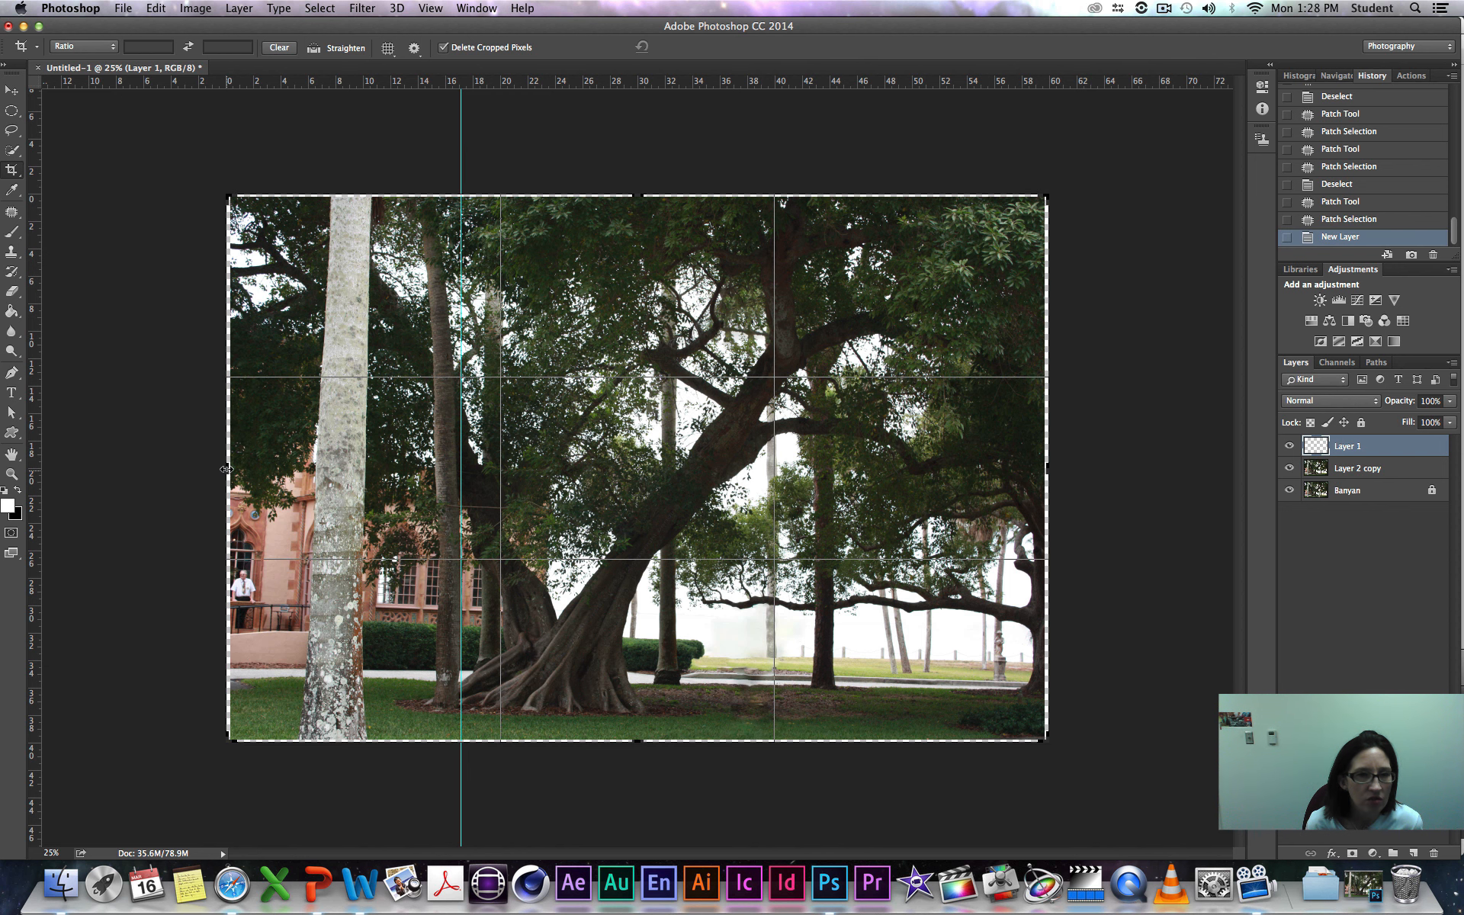
left_click_drag(226, 468, 343, 473)
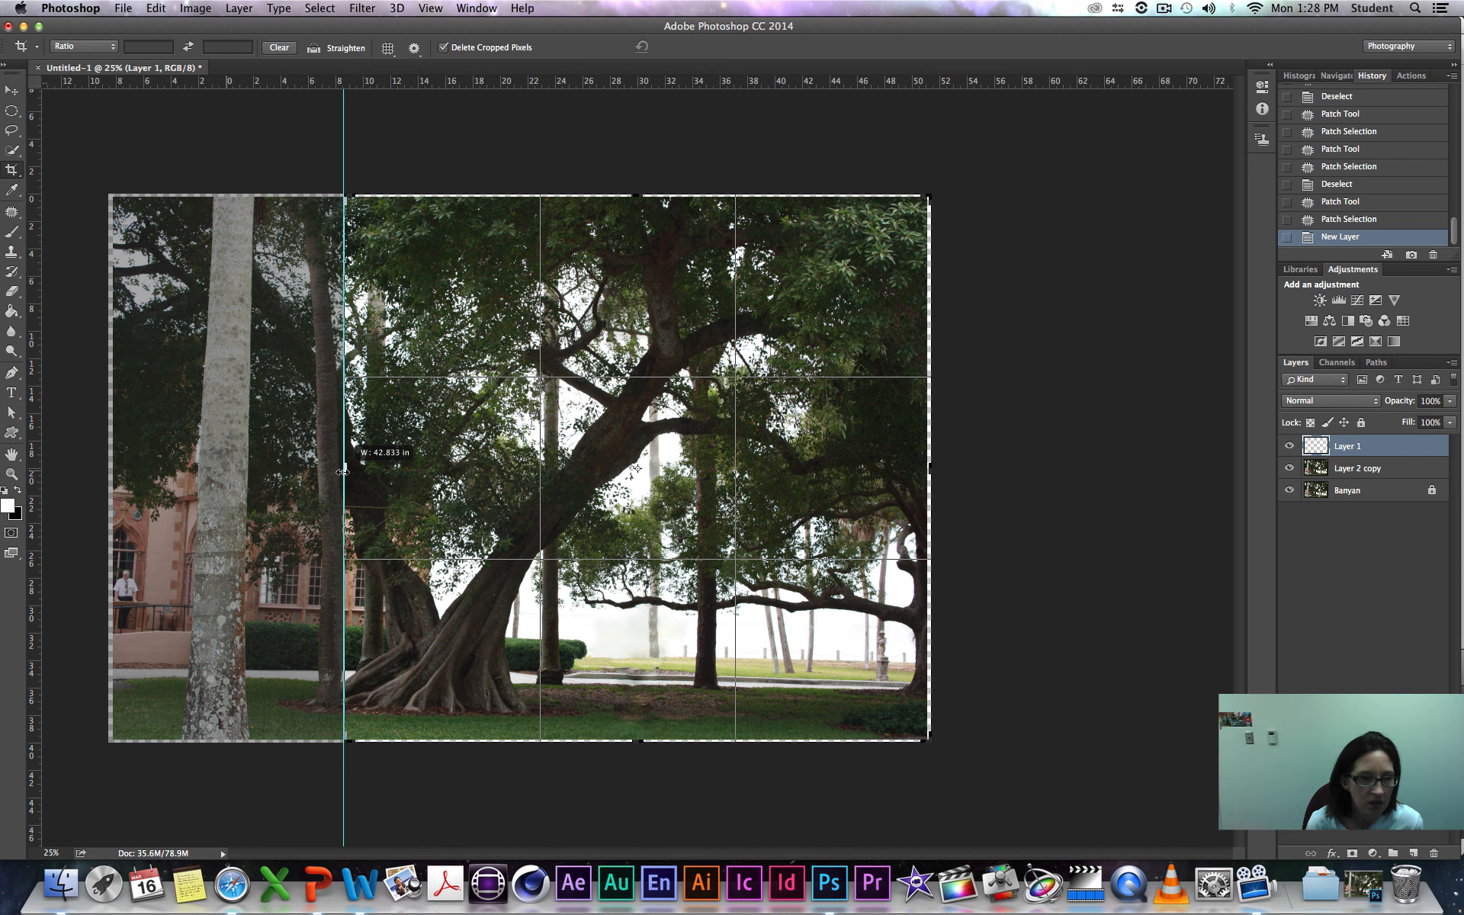
left_click_drag(343, 472, 343, 472)
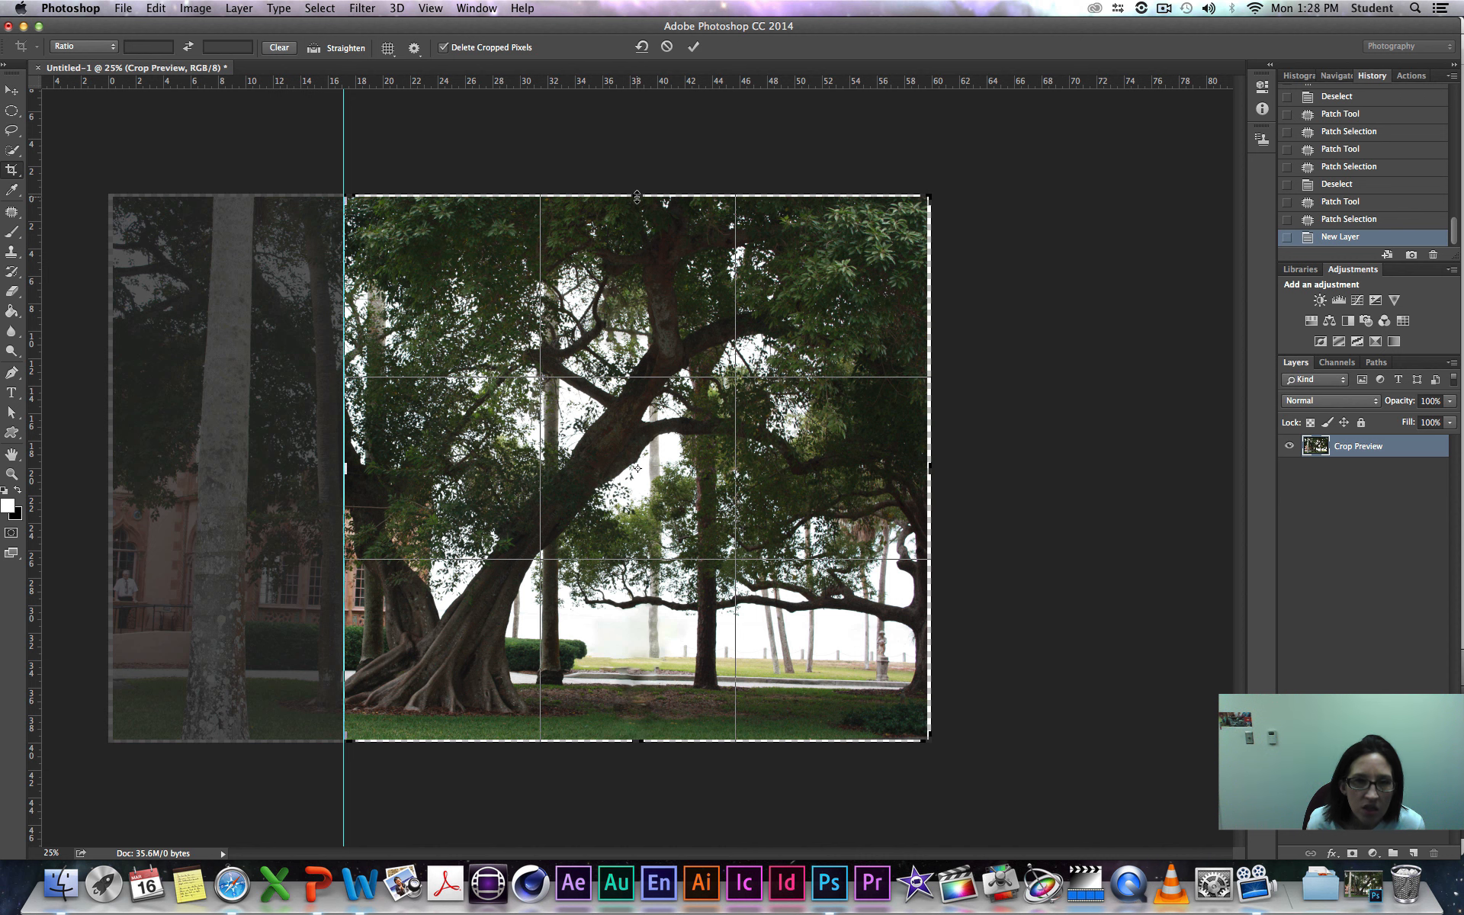
left_click_drag(636, 197, 637, 200)
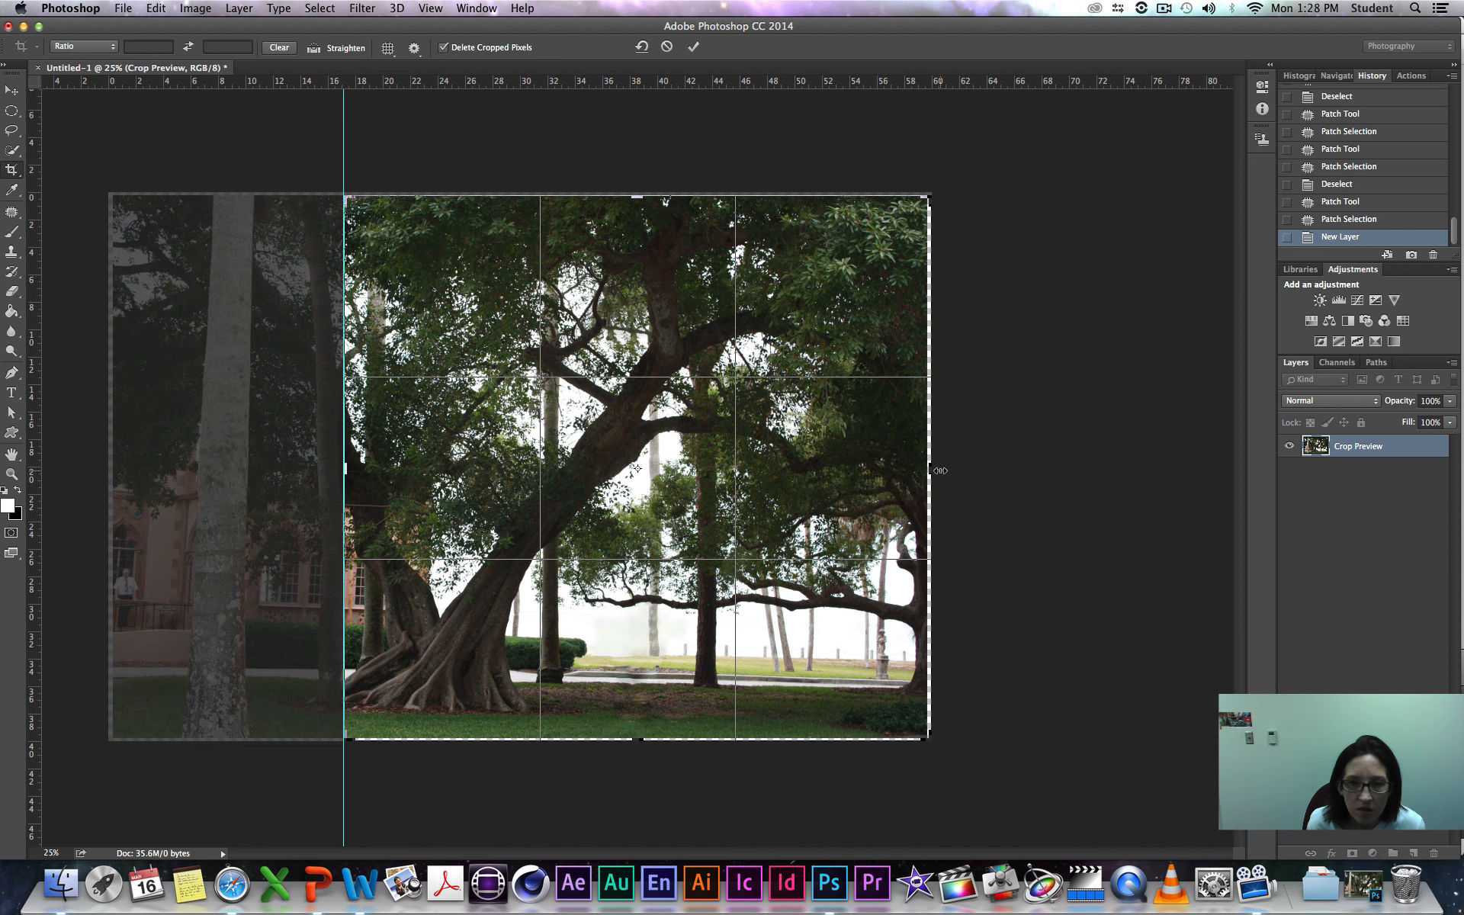
left_click_drag(932, 471, 934, 466)
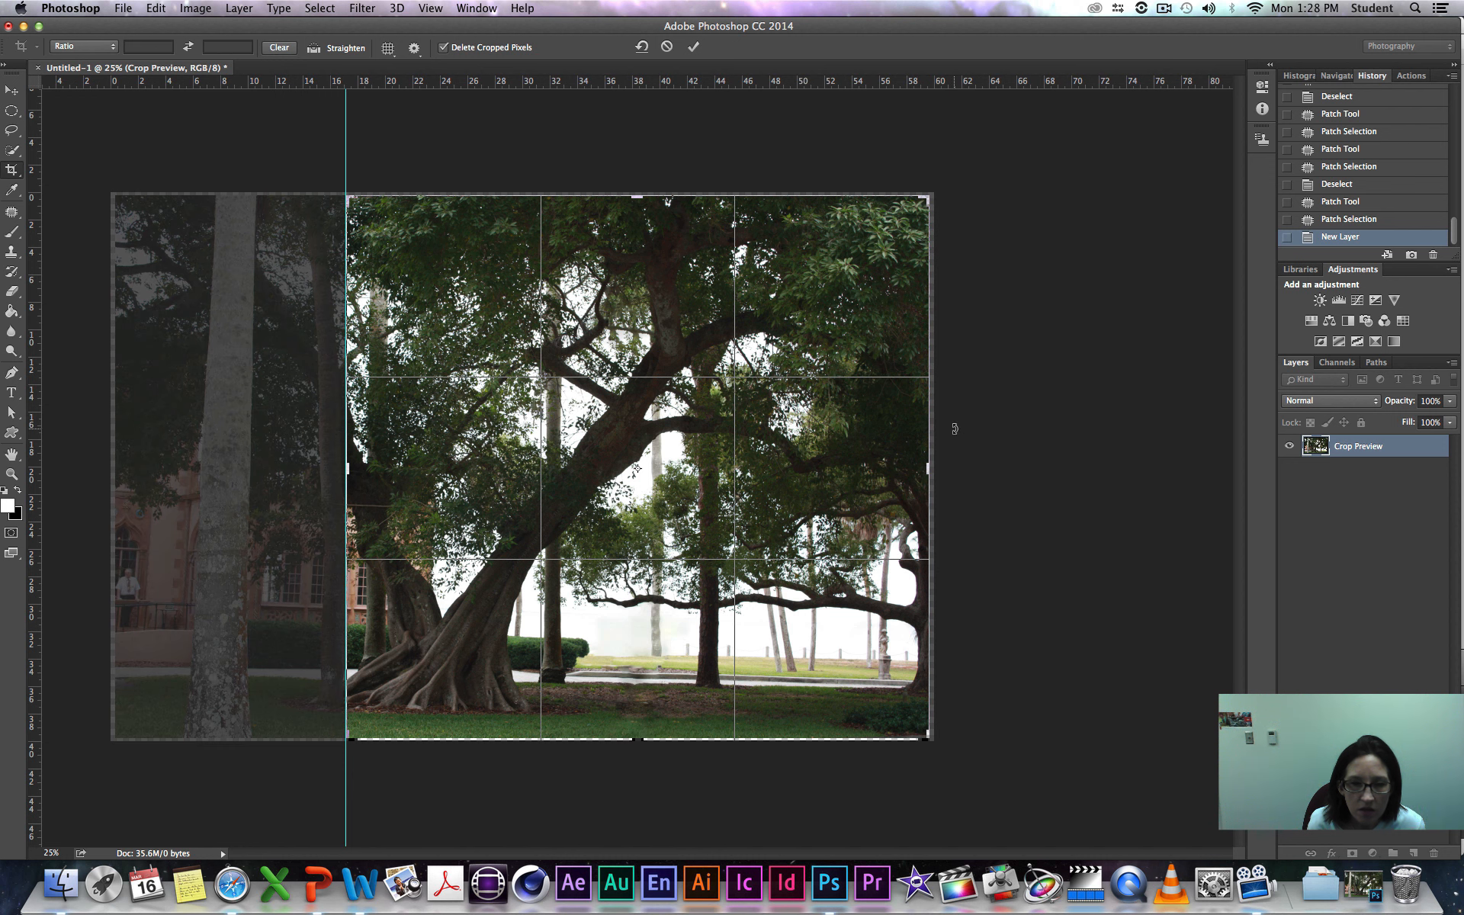
left_click_drag(642, 743, 646, 739)
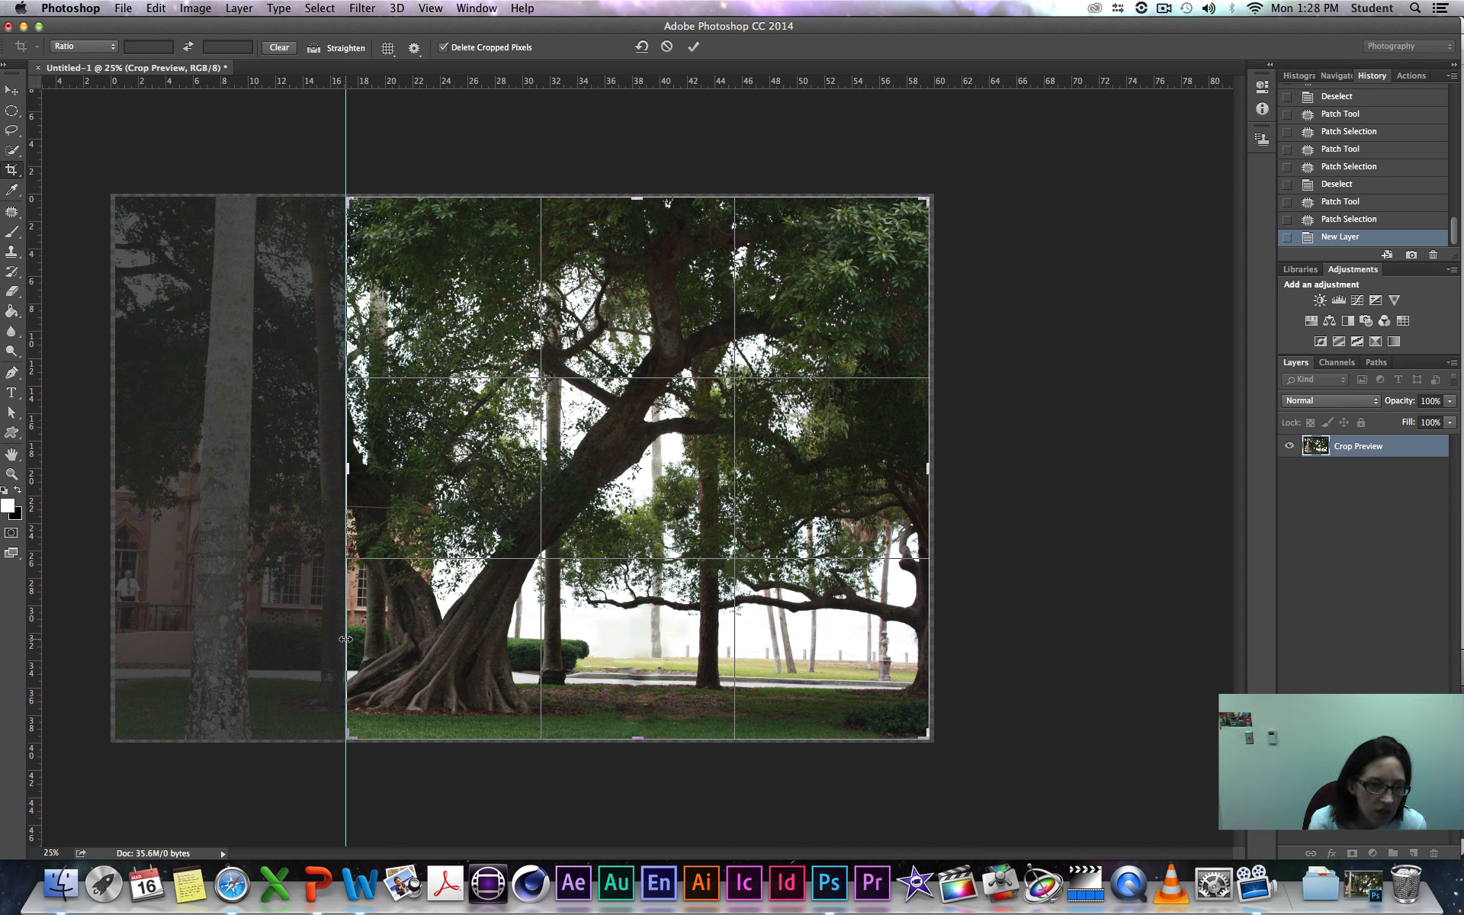
left_click(693, 48)
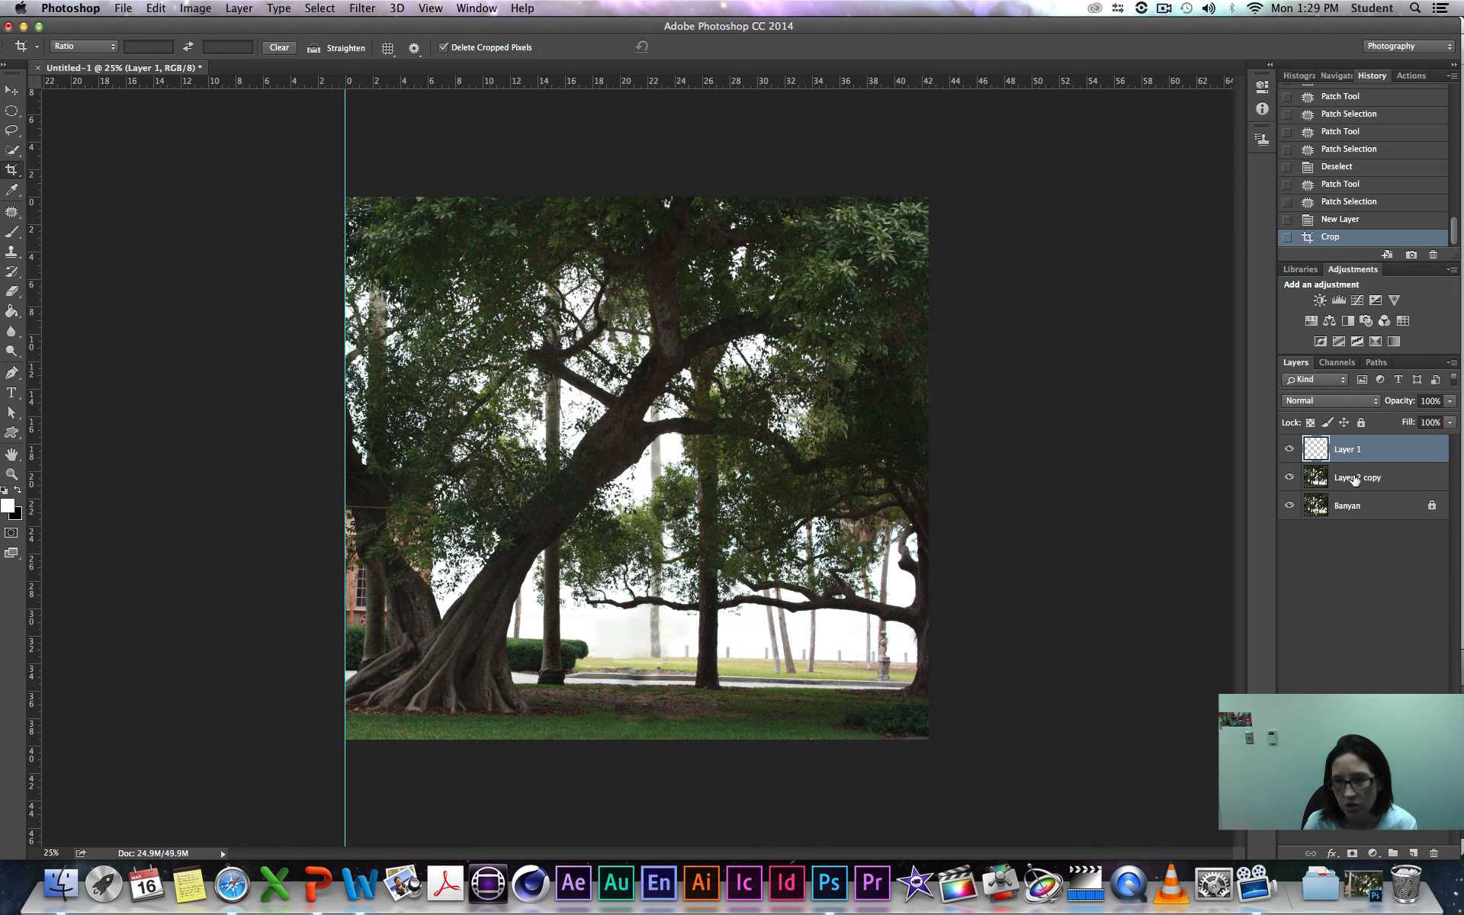
Step: Duplicate the retouched "Layer 2 copy" layer, then name the original "right" and the new copy above it "left"
left_click_drag(1354, 481, 1372, 594)
left_click_drag(1415, 842, 1414, 852)
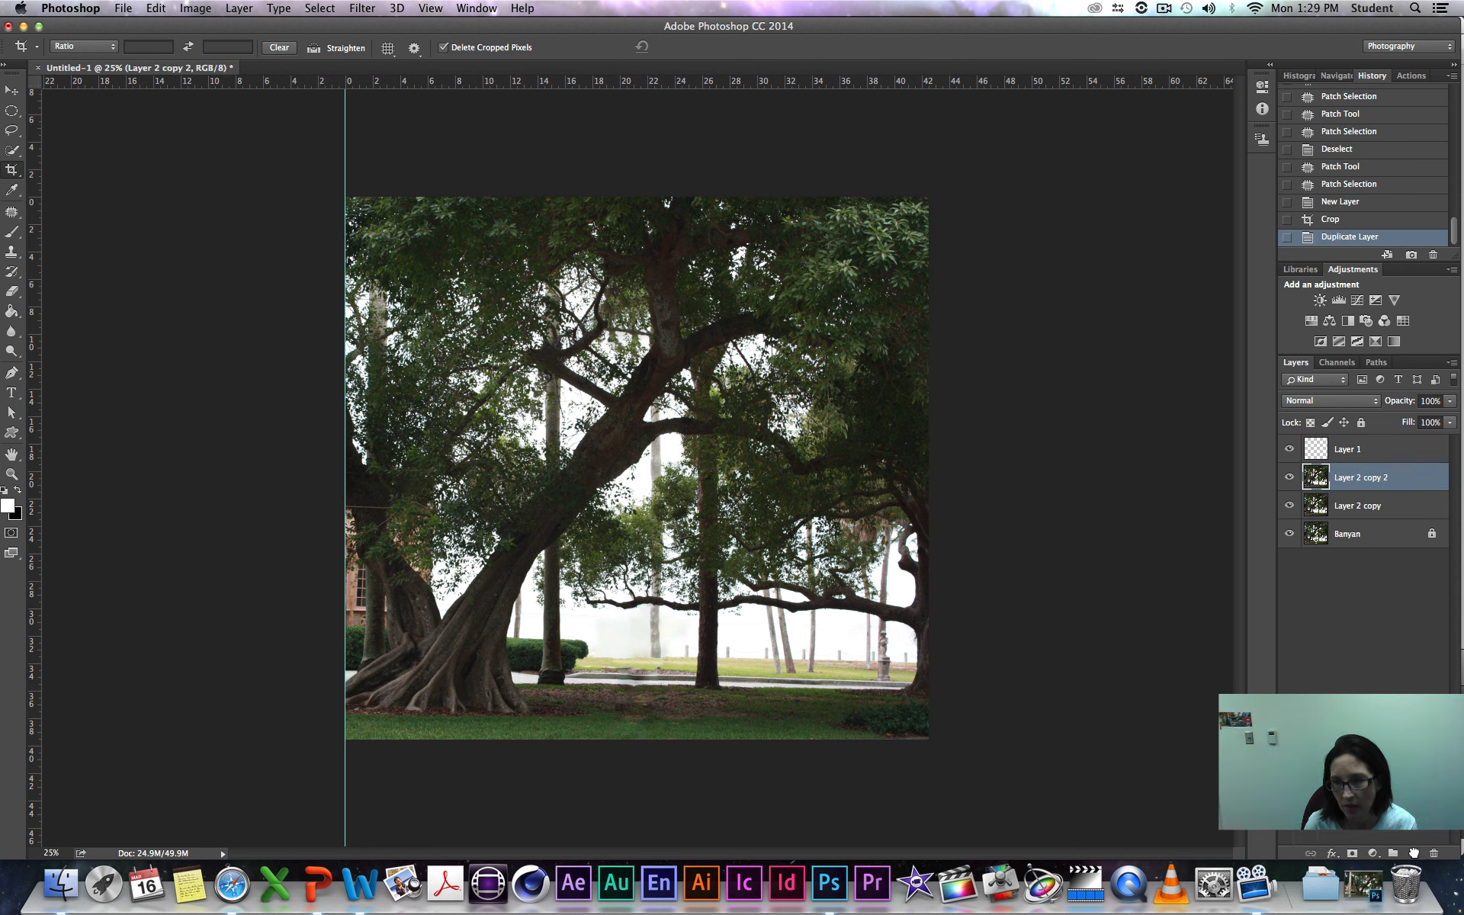
double_click(1354, 507)
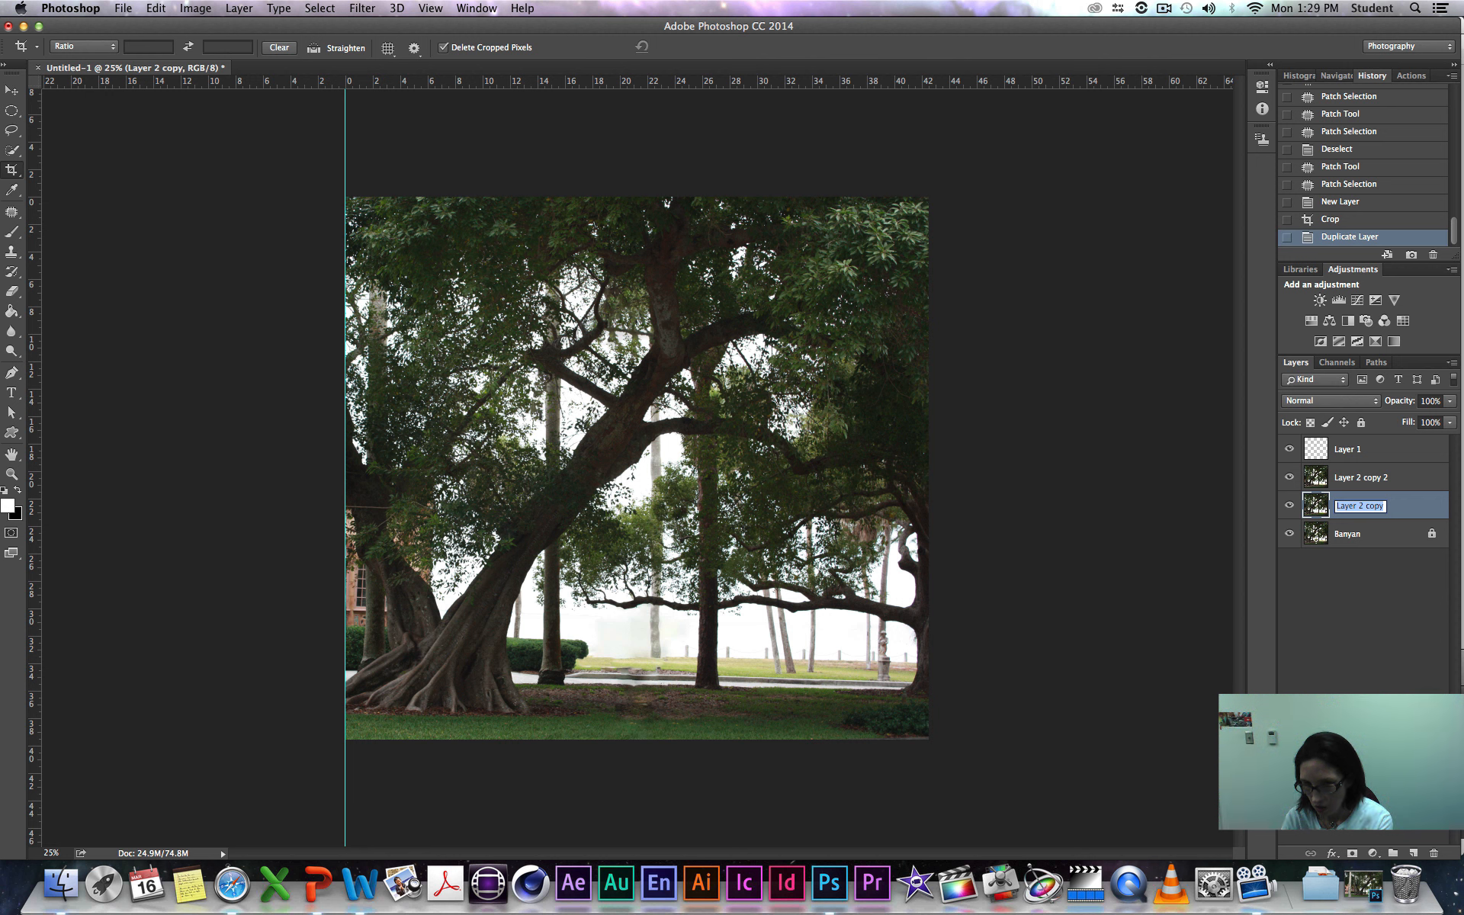
type("right")
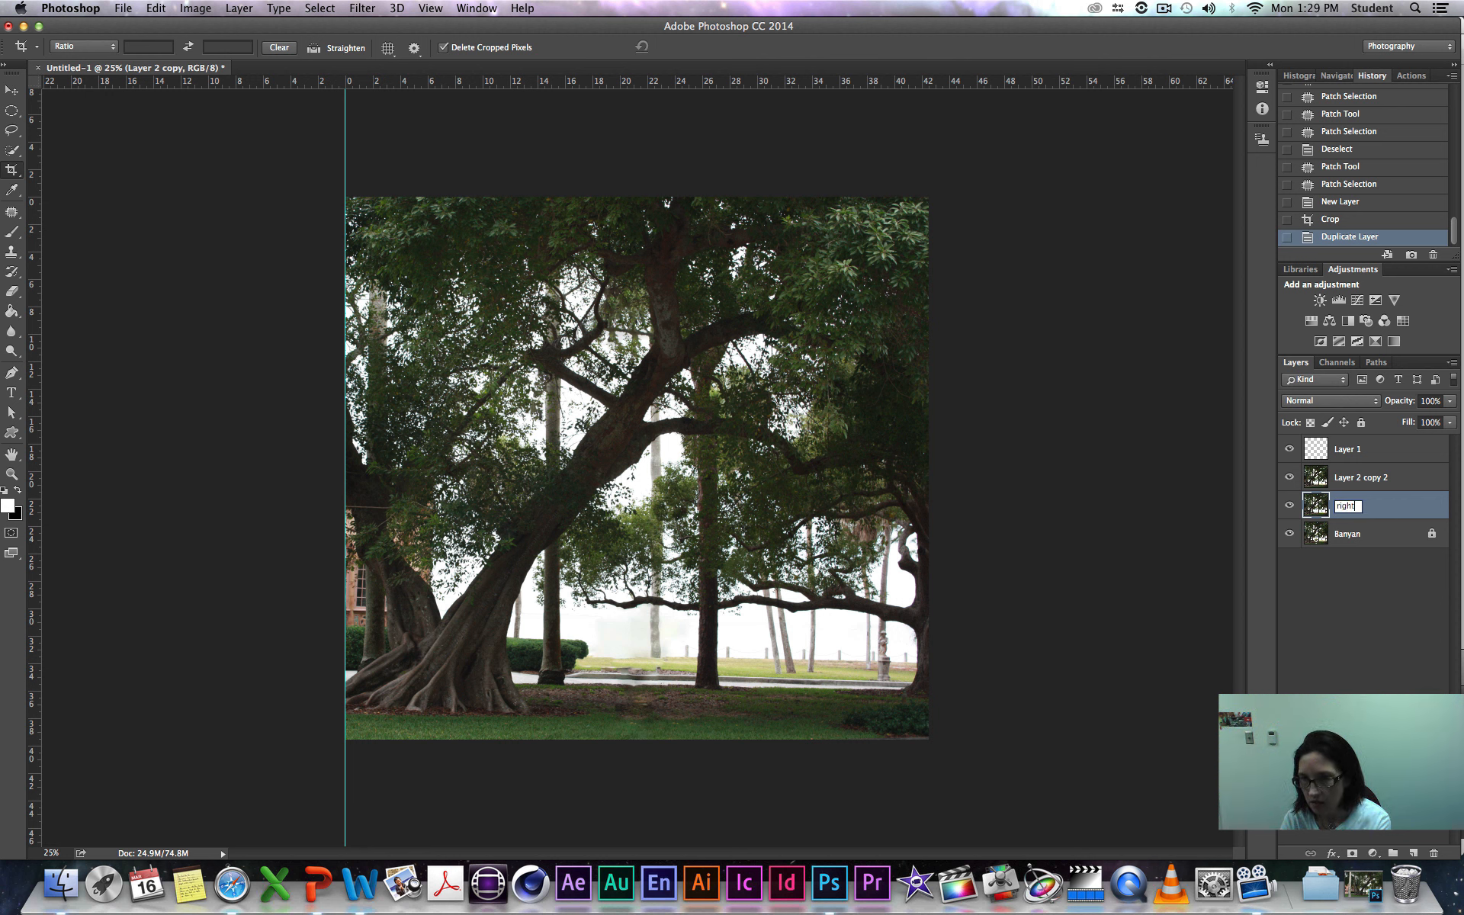
key("Return")
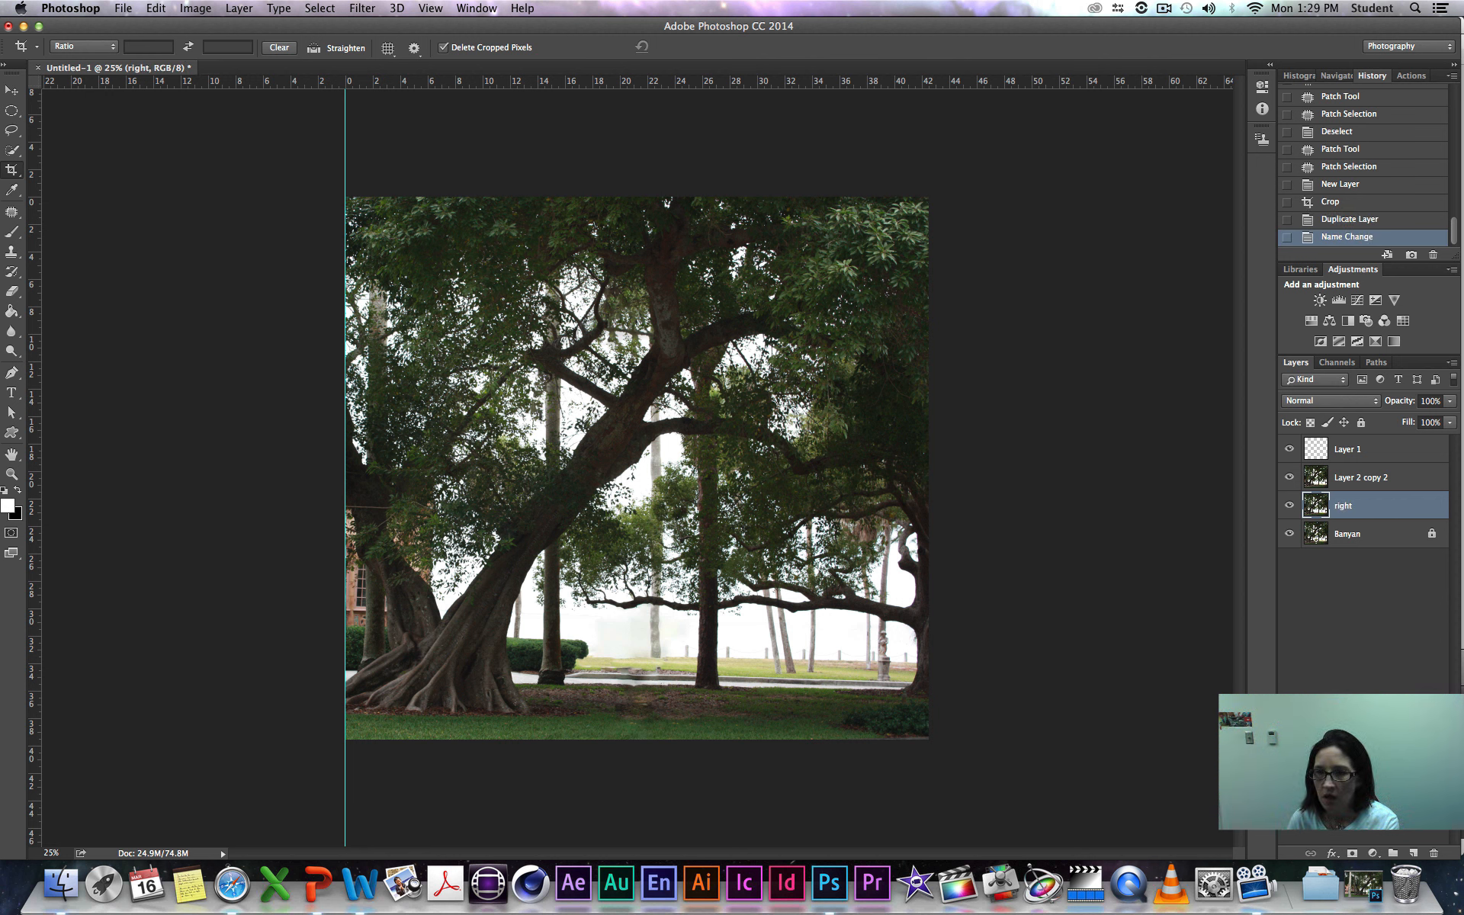
double_click(1363, 478)
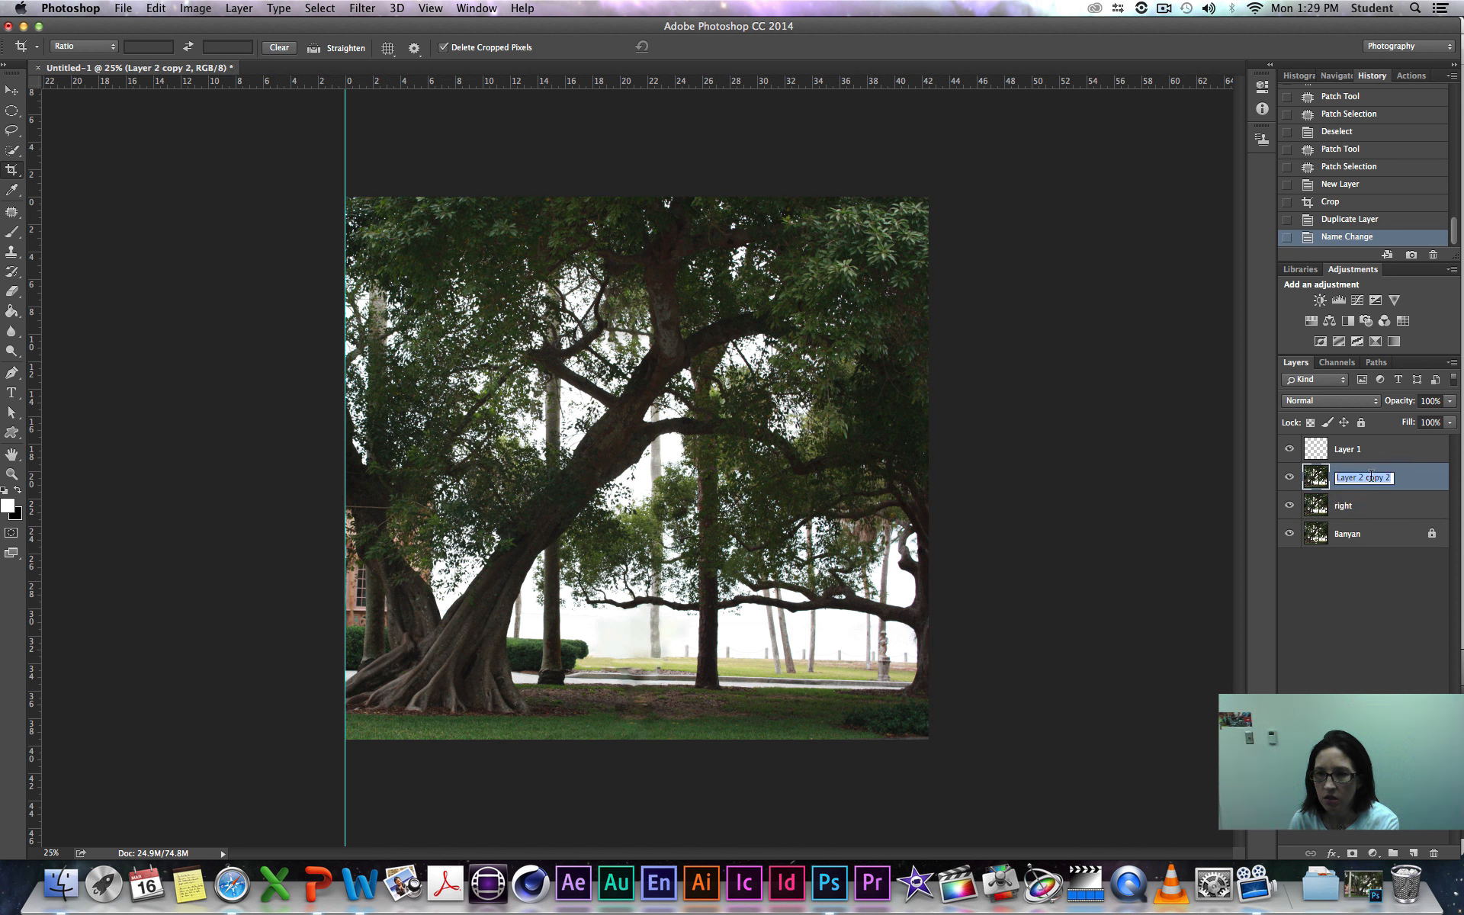
type("left")
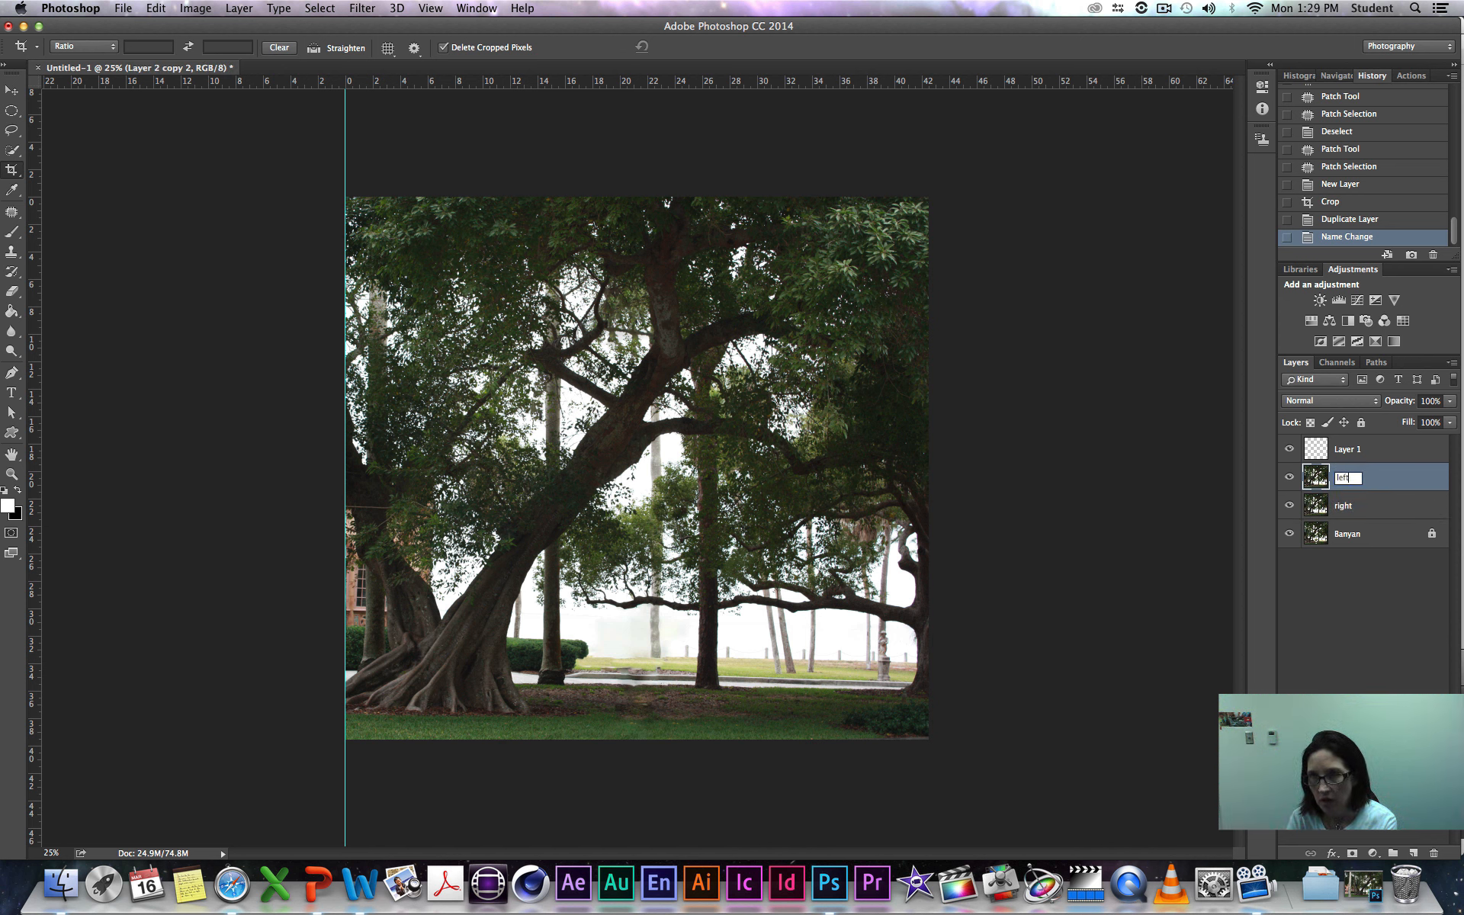
key("Return")
Step: Remove the vertical guide from the canvas and widen the canvas to 85 inches, keeping the photo centered
key("v")
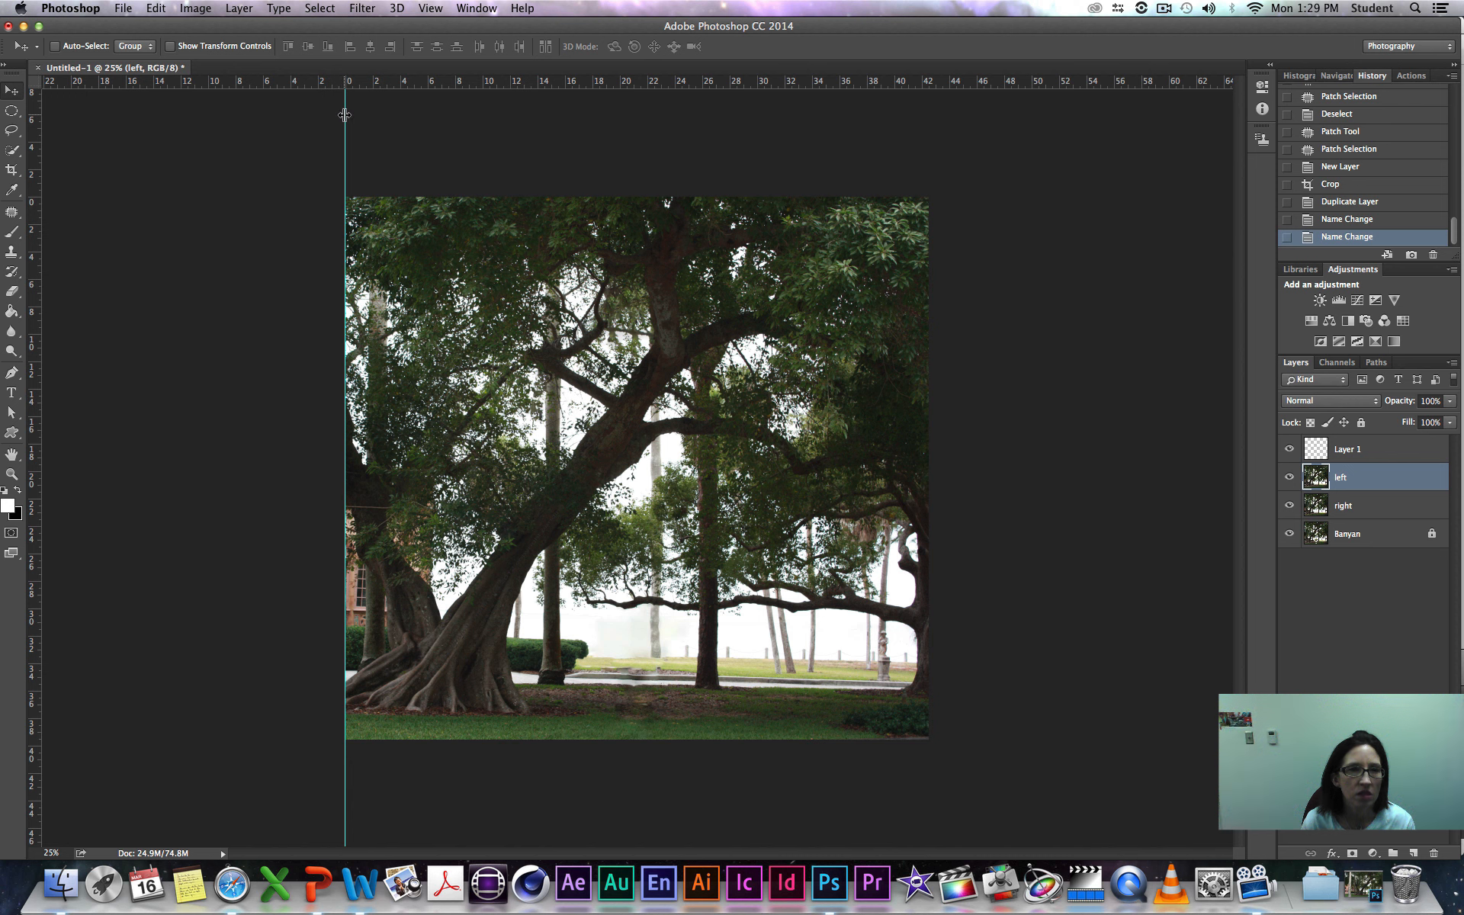
left_click_drag(345, 115, 3, 114)
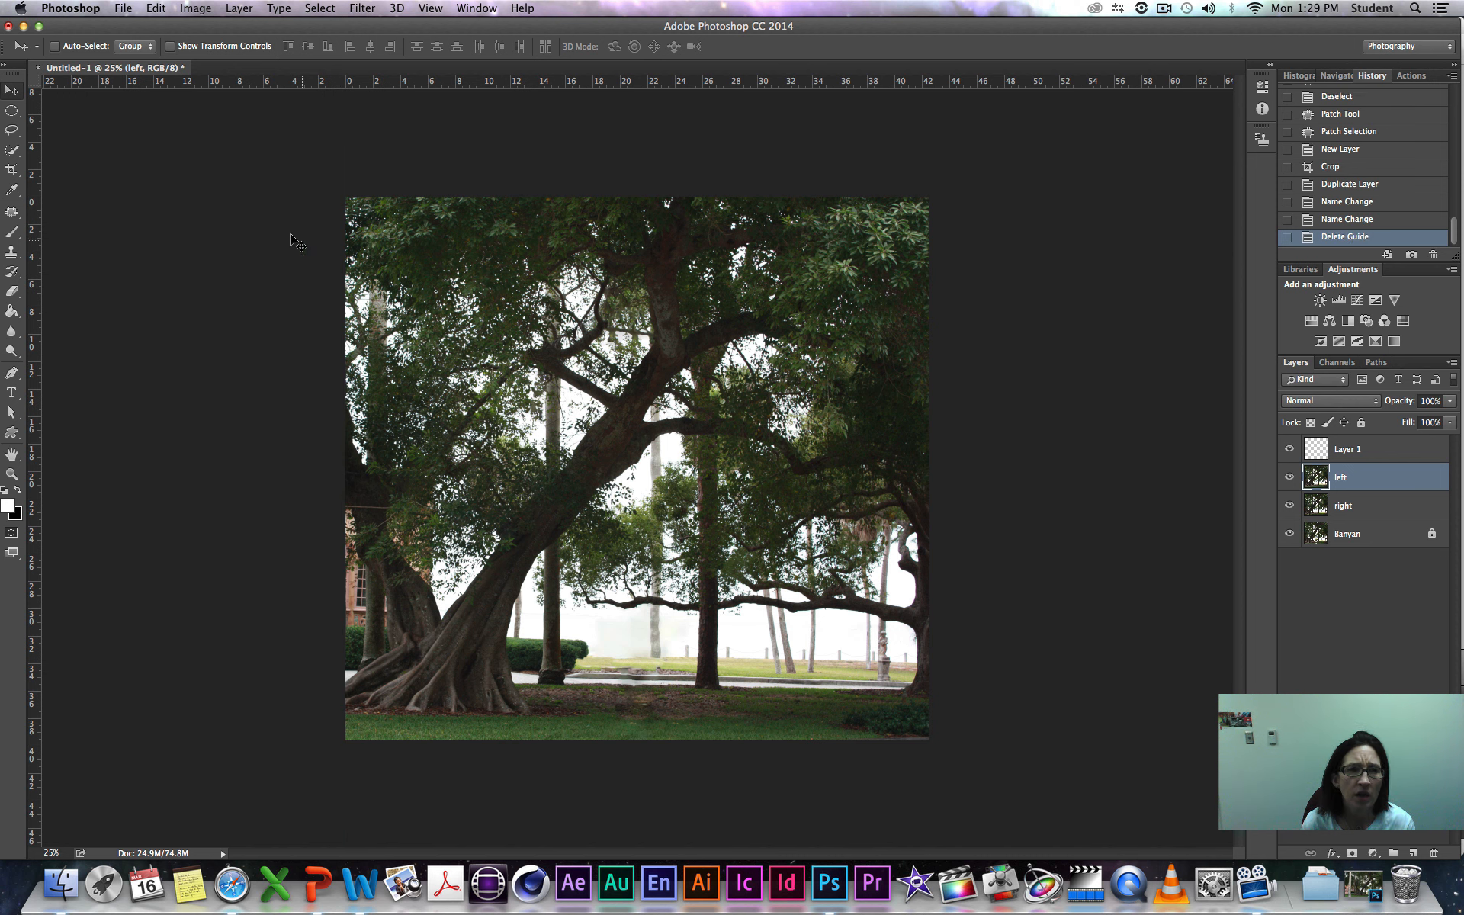
left_click(190, 9)
left_click(196, 143)
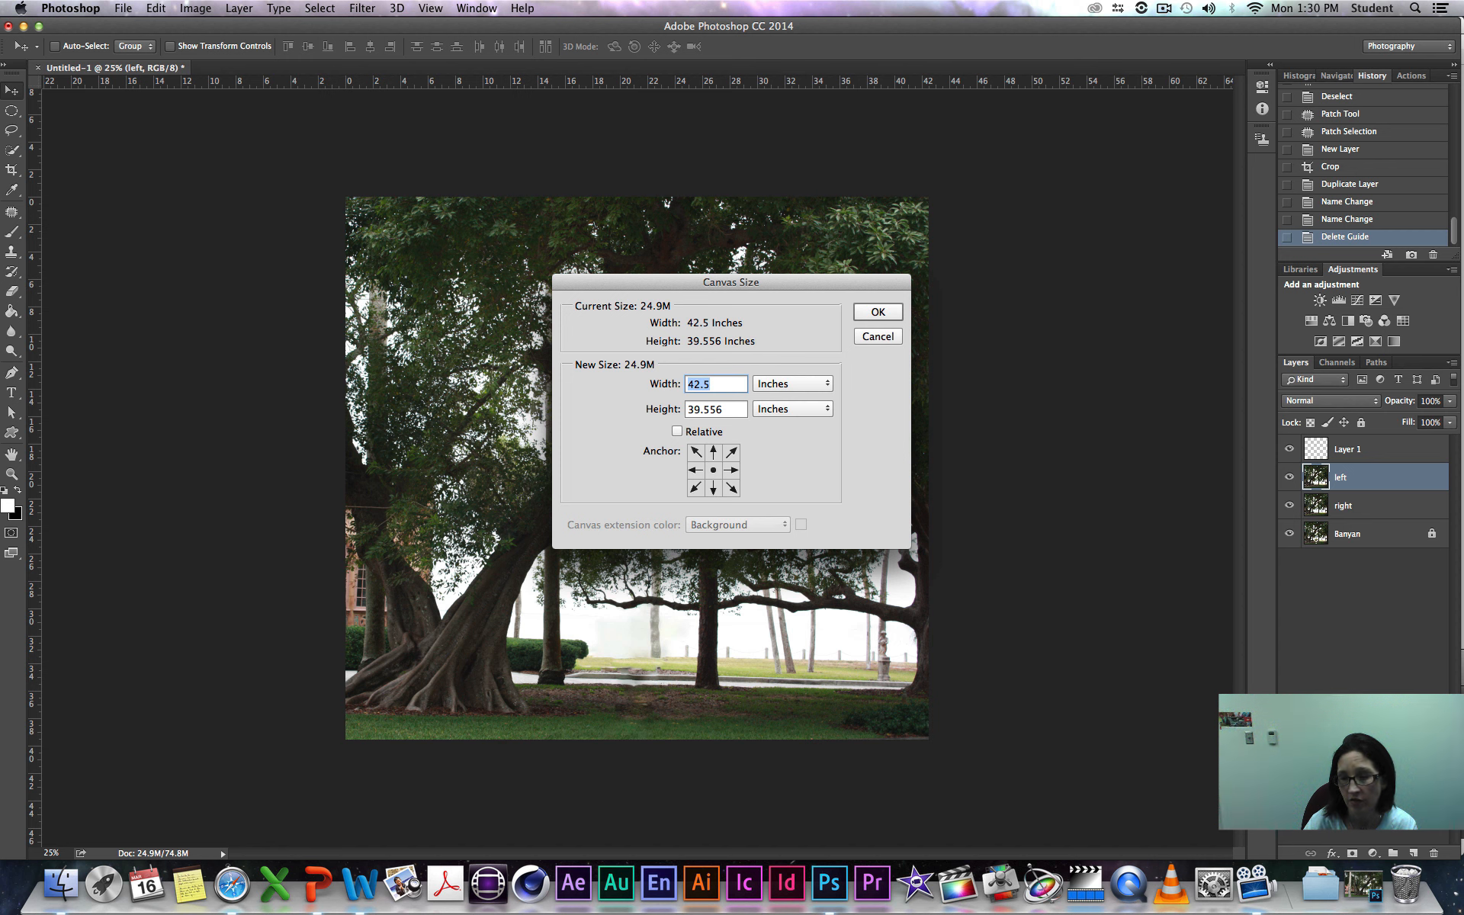
type("85")
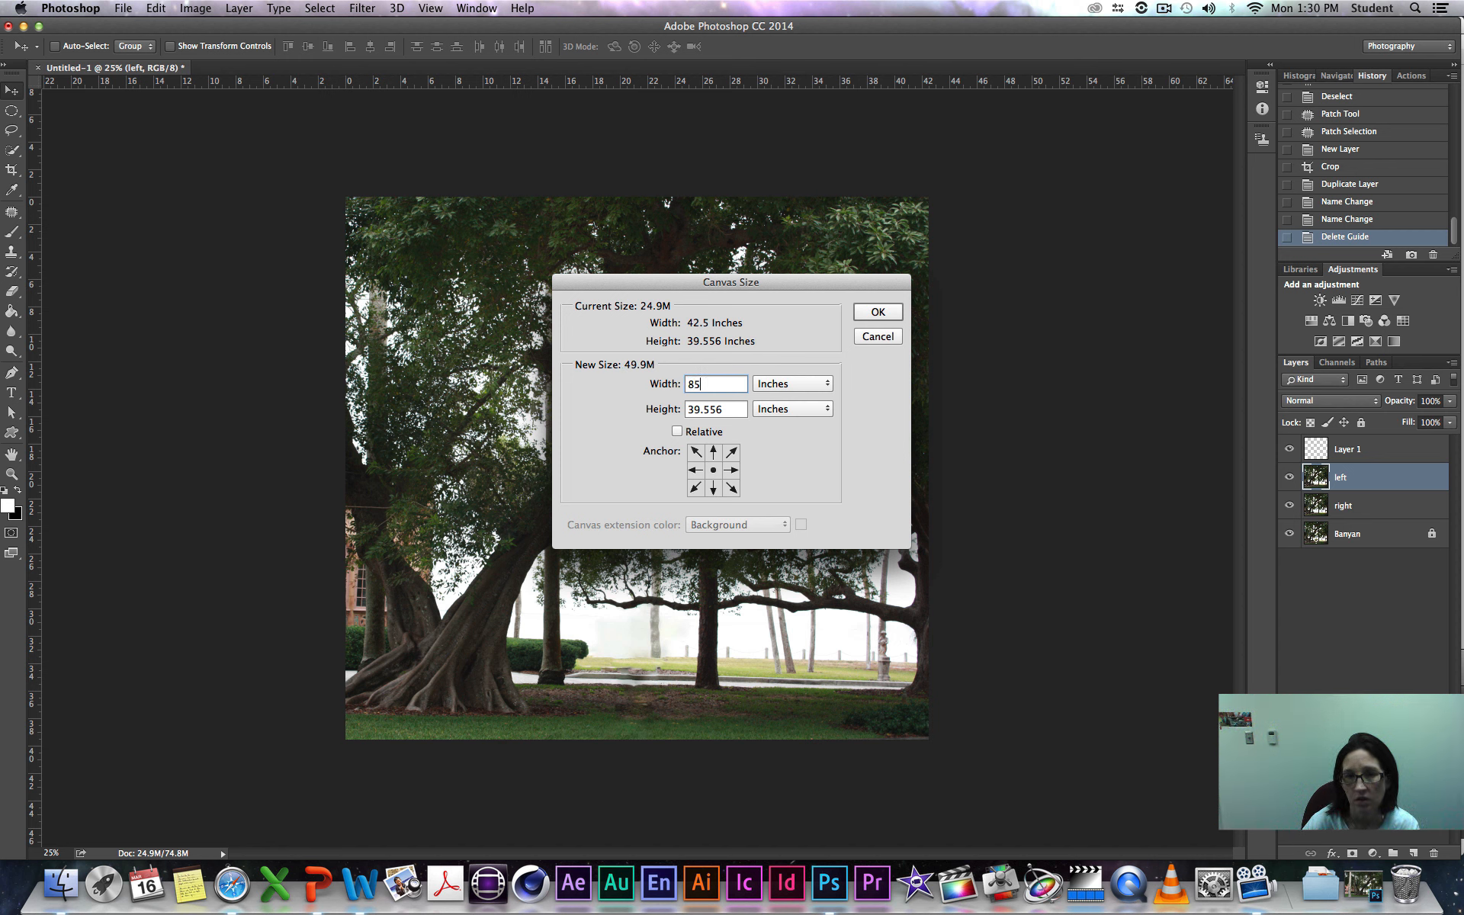
left_click(884, 312)
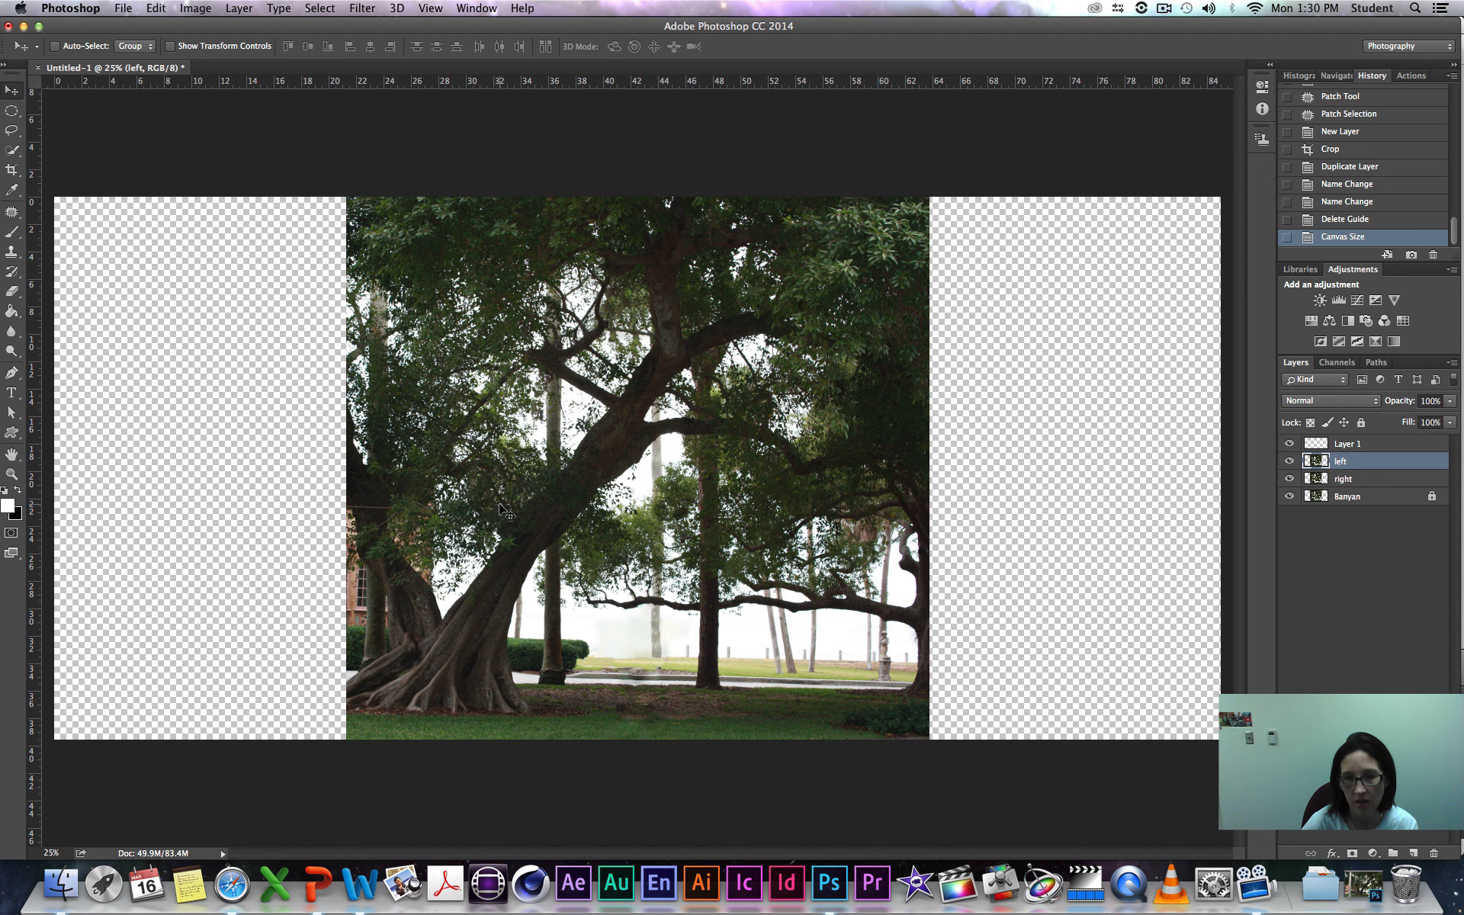
Step: Try nudging the "left" layer horizontally in both directions, bringing it back to its starting position
key("shift+Left")
key("shift+Left")
key("shift+Left")
key("shift+Left")
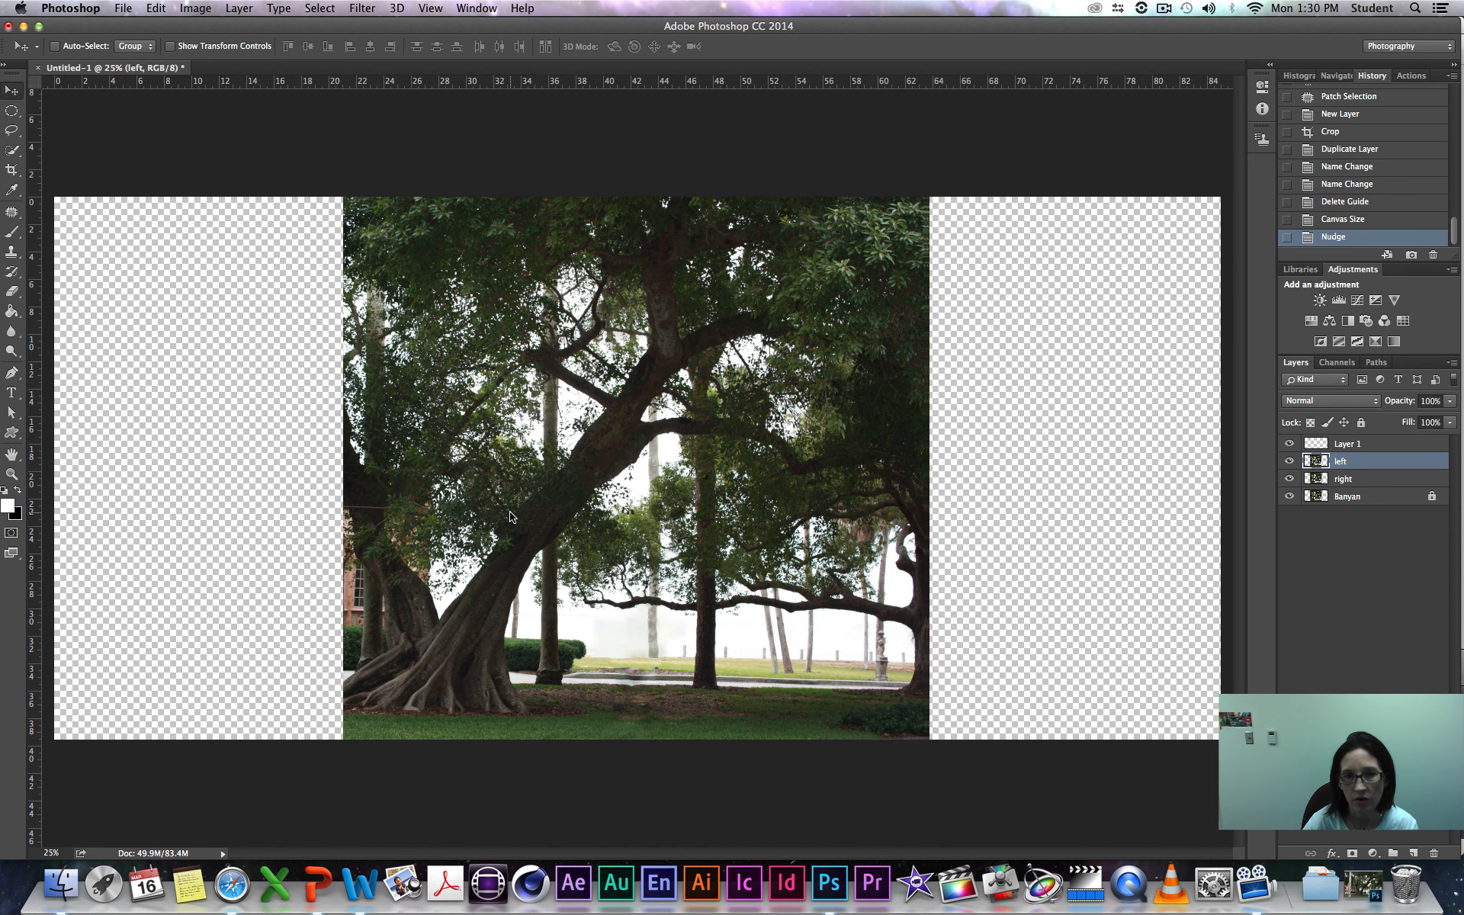
key("shift+Right")
key("shift+Right")
key("shift+Right")
key("shift+Right")
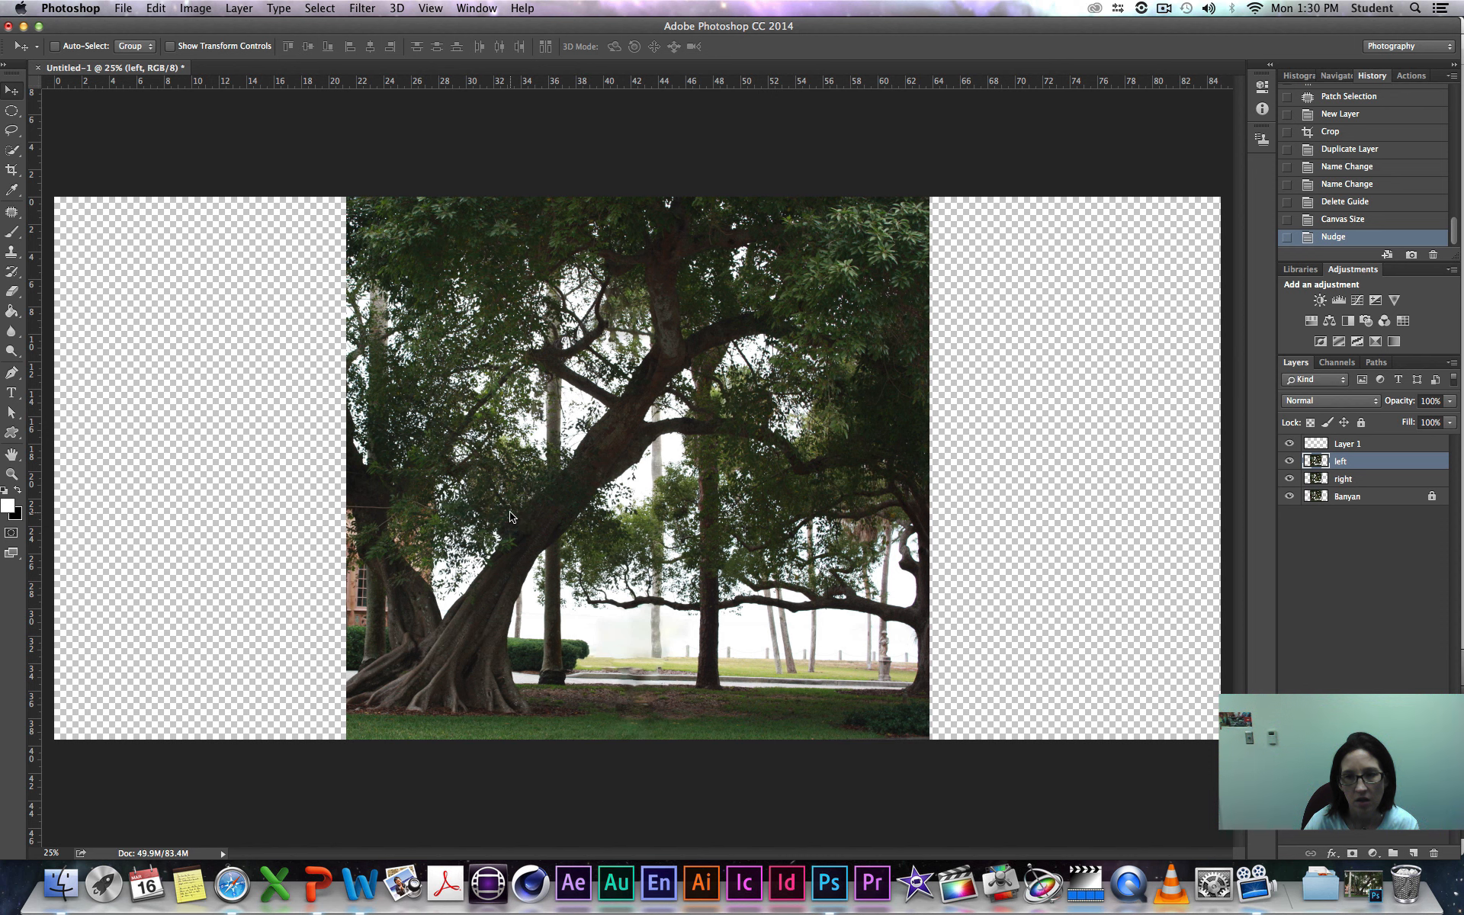
key("shift+Right")
key("shift+Right")
key("shift+Right")
key("shift+Right")
key("shift+Right")
key("shift+Right")
key("shift+Right")
key("shift+Right")
key("shift+Right")
key("shift+Right")
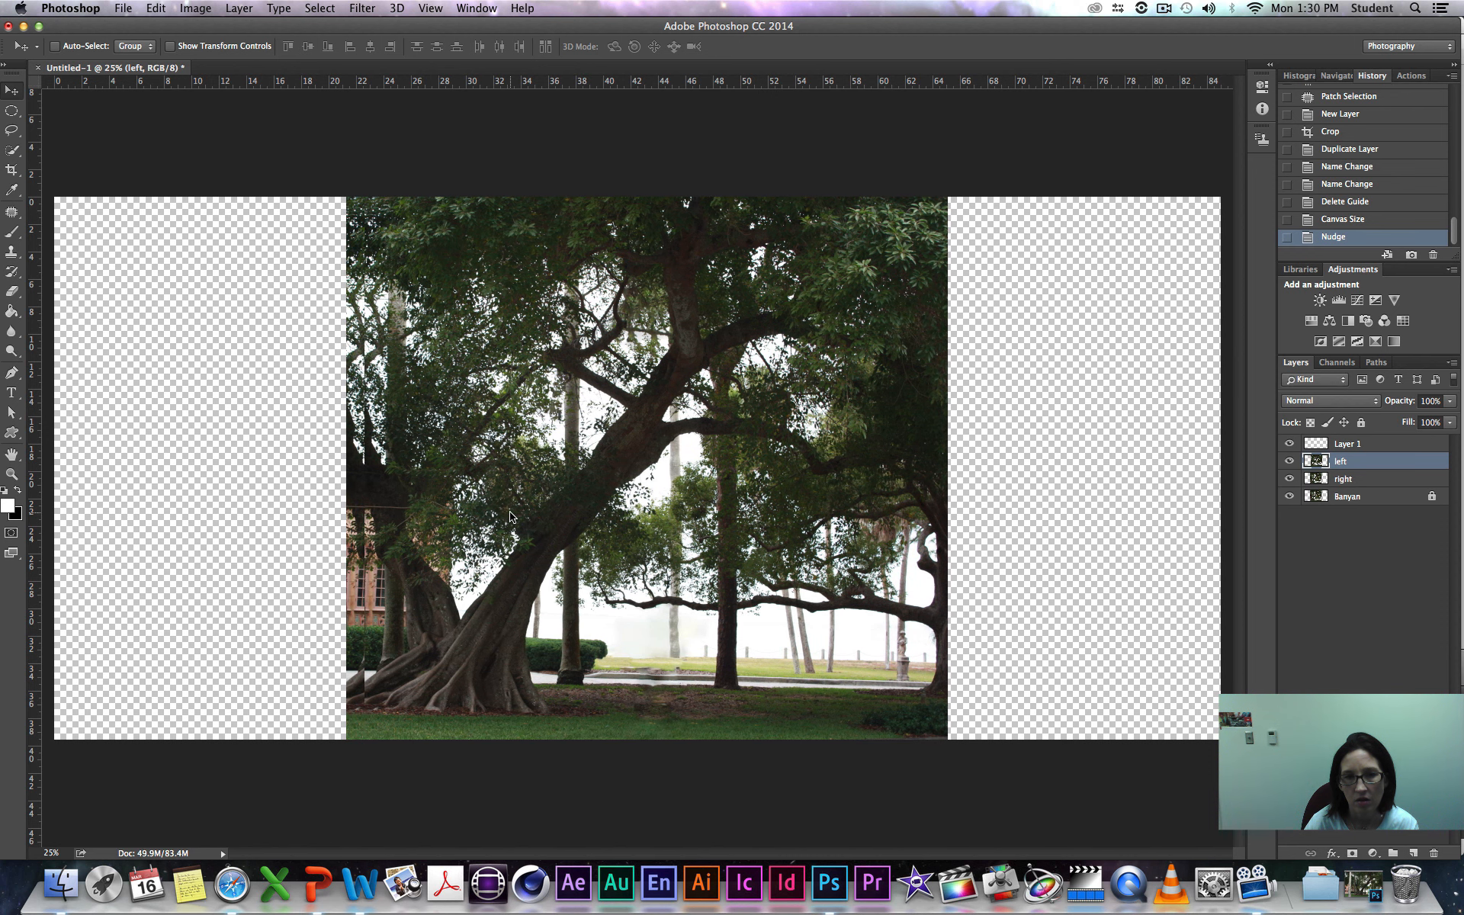
key("shift+Right")
key("shift+Right")
key("shift+Right")
key("shift+Right")
key("shift+Right")
key("shift+Right")
key("shift+Right")
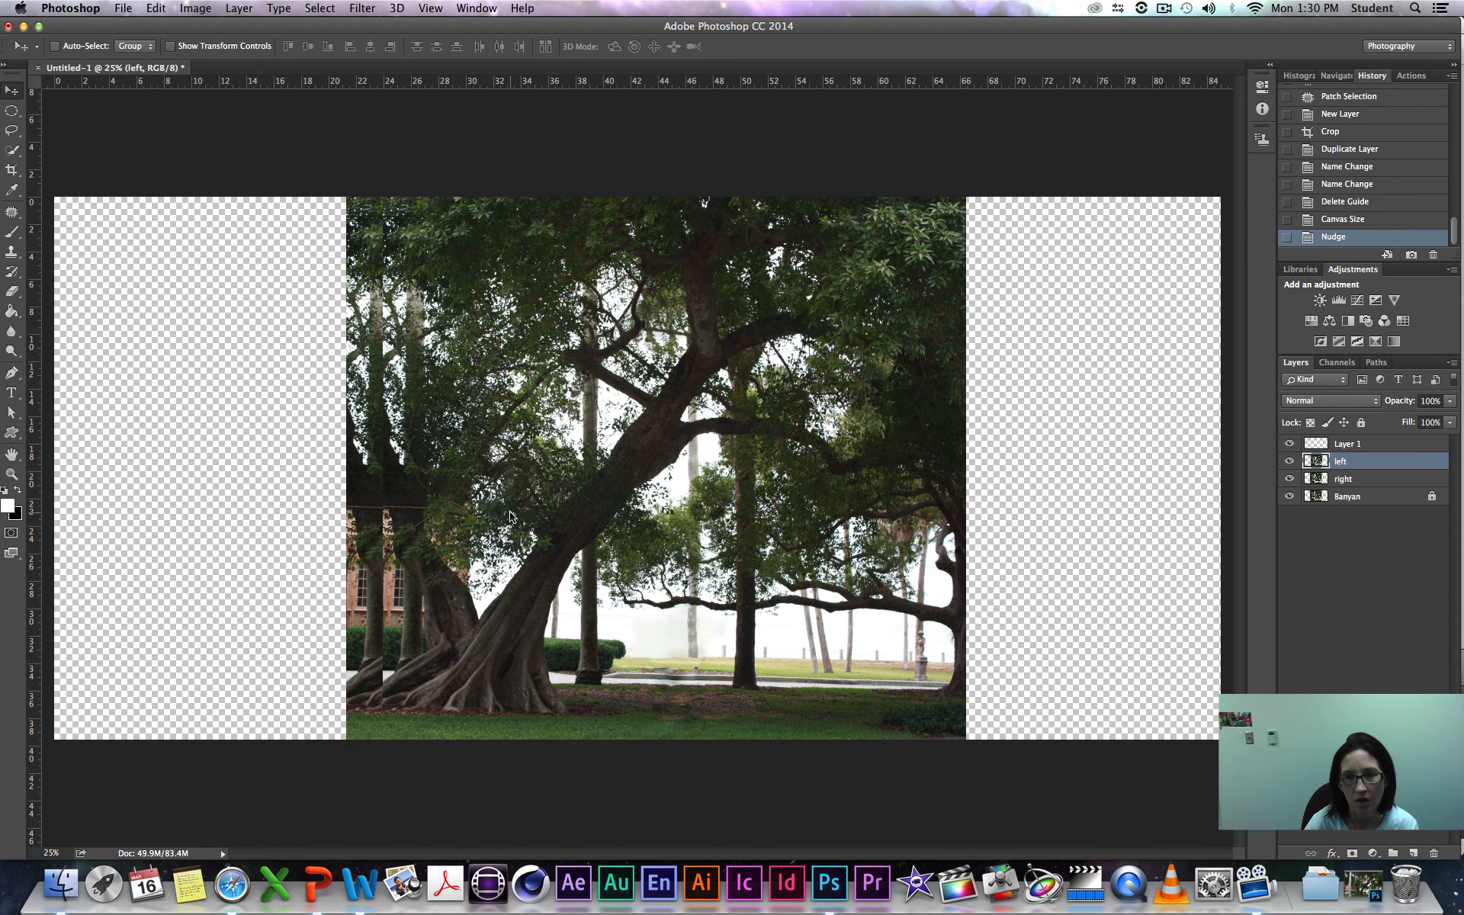
key("shift+Left")
key("shift+Left")
key("shift+Left")
key("shift+Left")
key("shift+Left")
key("shift+Left")
key("shift+Left")
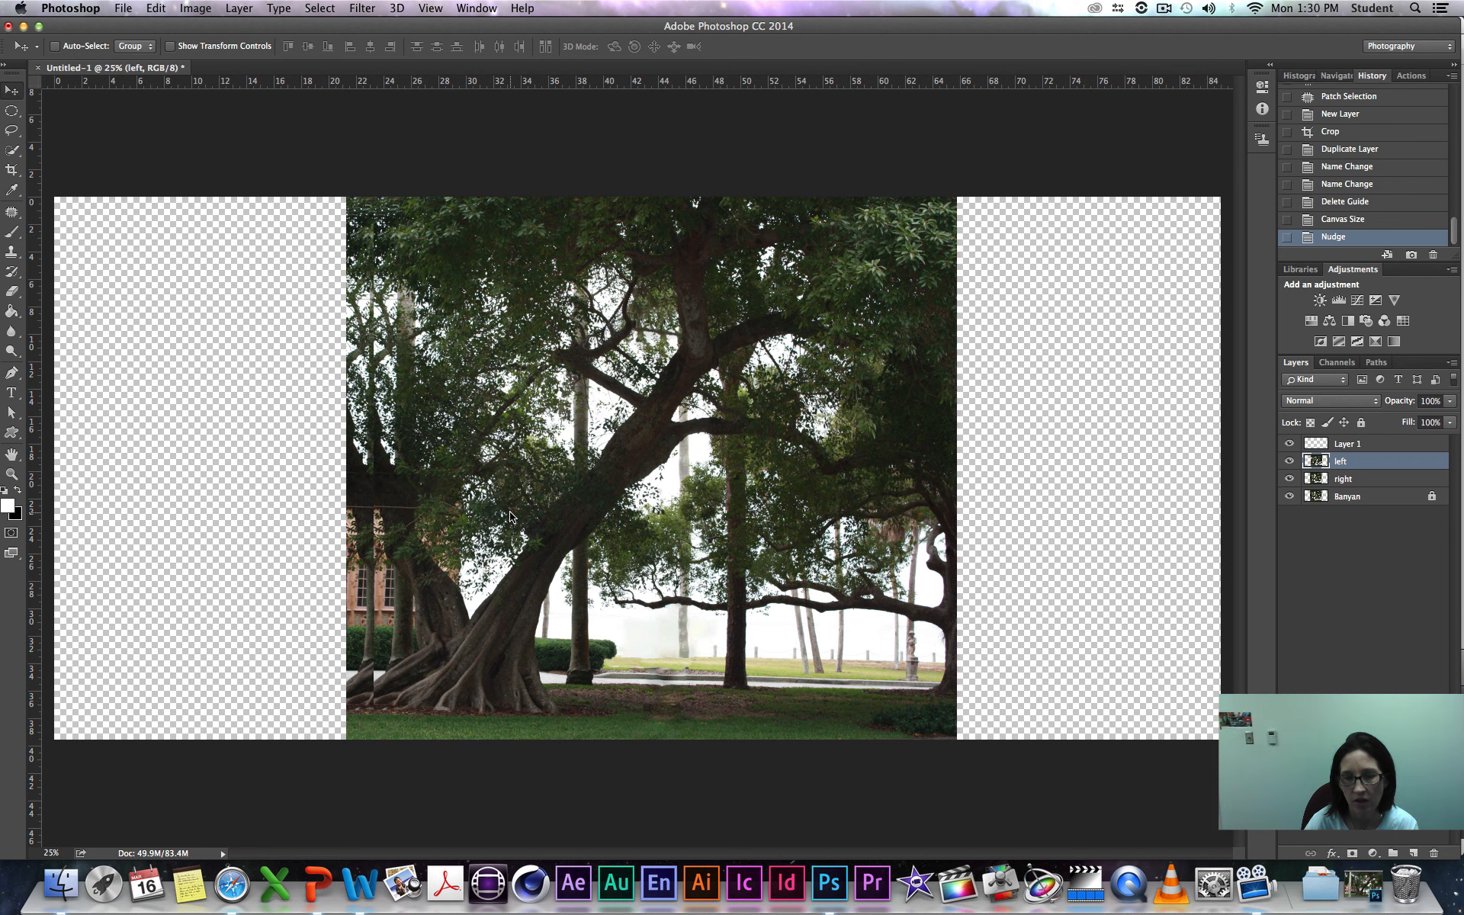
key("shift+Left")
key("shift+Left")
key("shift+Left")
key("shift+Left")
key("shift+Left")
key("shift+Left")
key("shift+Left")
key("shift+Left")
key("shift+Left")
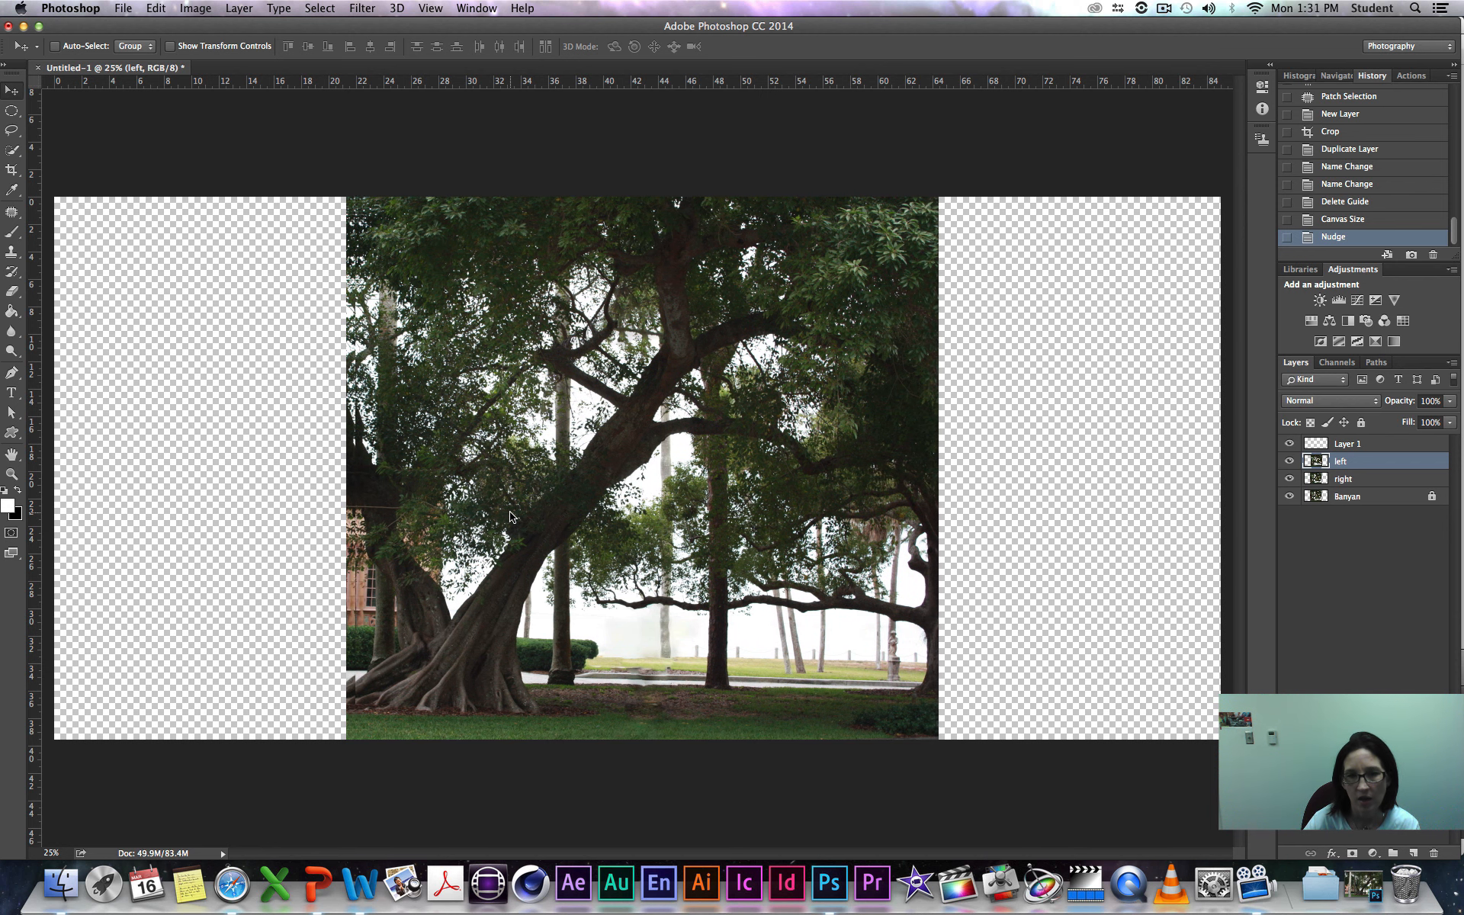
key("shift+Left")
key("shift+Left")
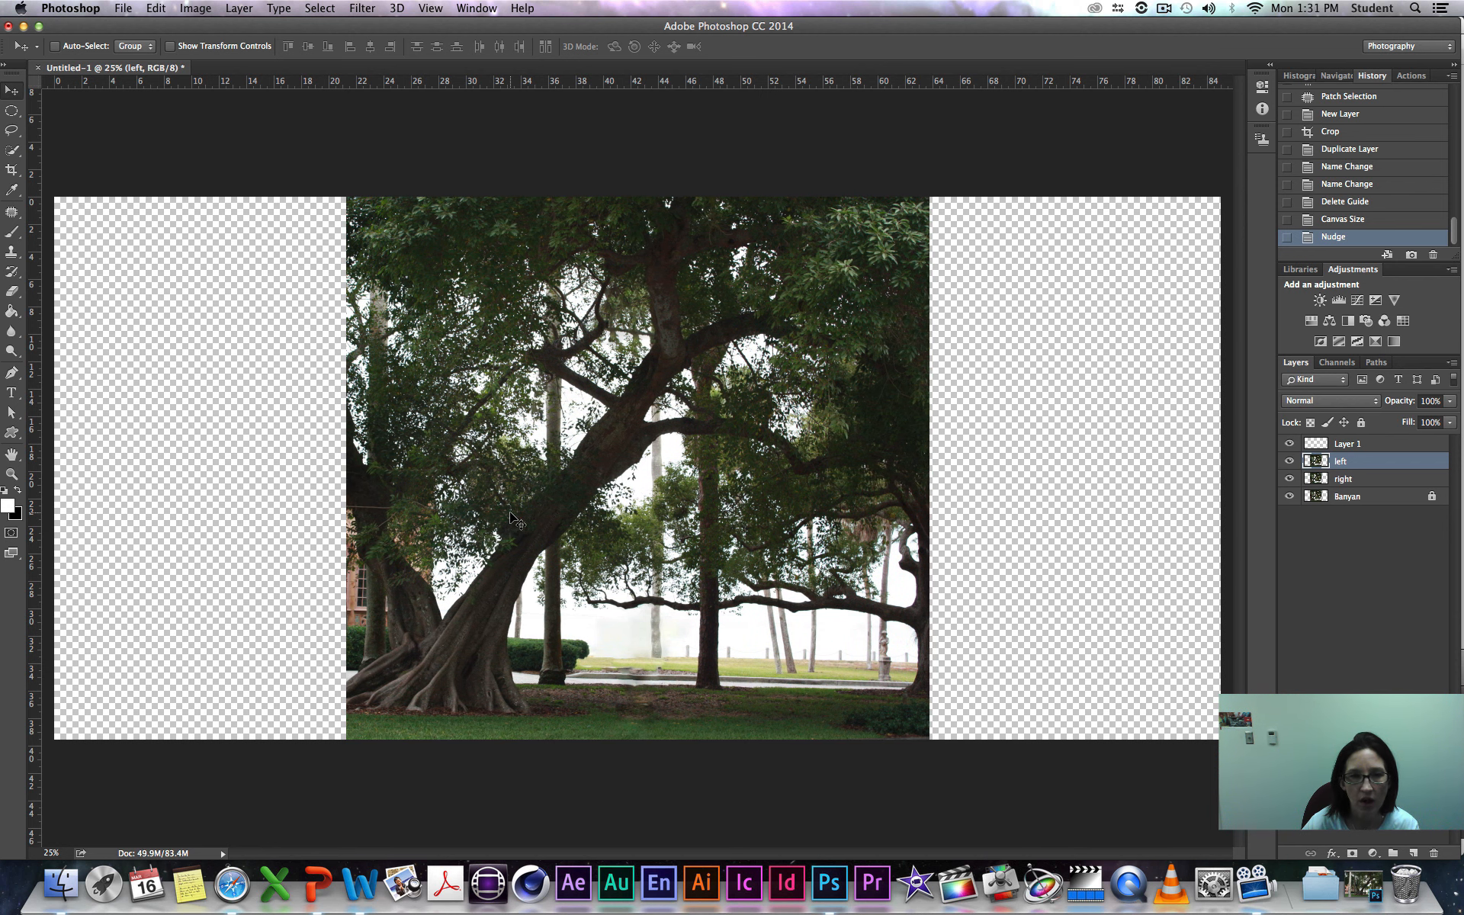
Step: Move the "left" layer flush with the canvas's left edge and the "right" layer flush with its right edge
left_click_drag(510, 517, 227, 518)
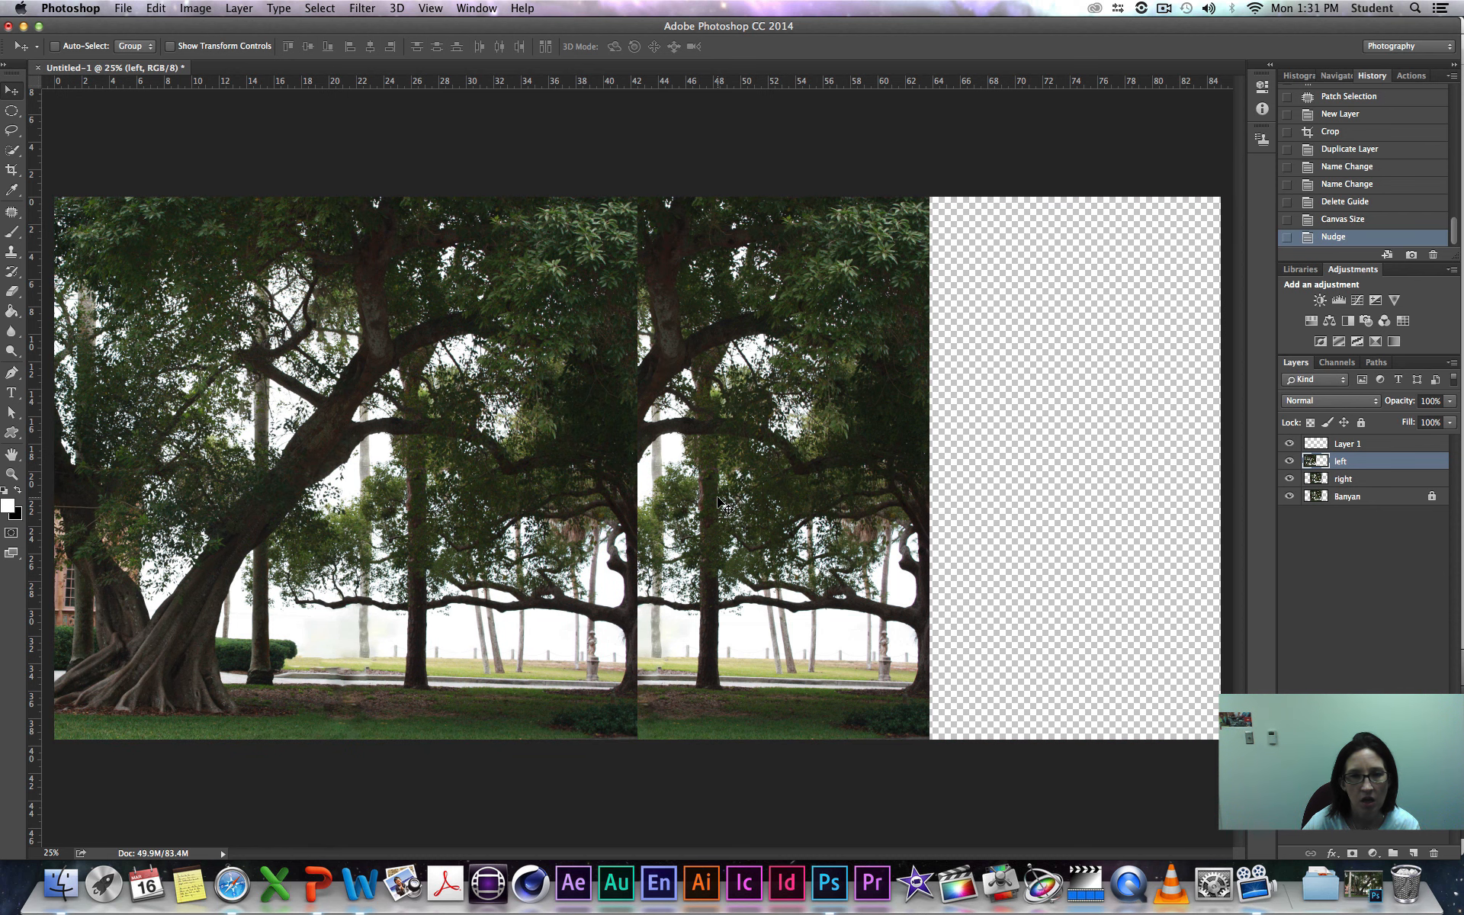
mouse_move(721, 503)
left_mouse_down()
mouse_move(747, 502)
mouse_move(679, 497)
mouse_move(721, 502)
left_mouse_up()
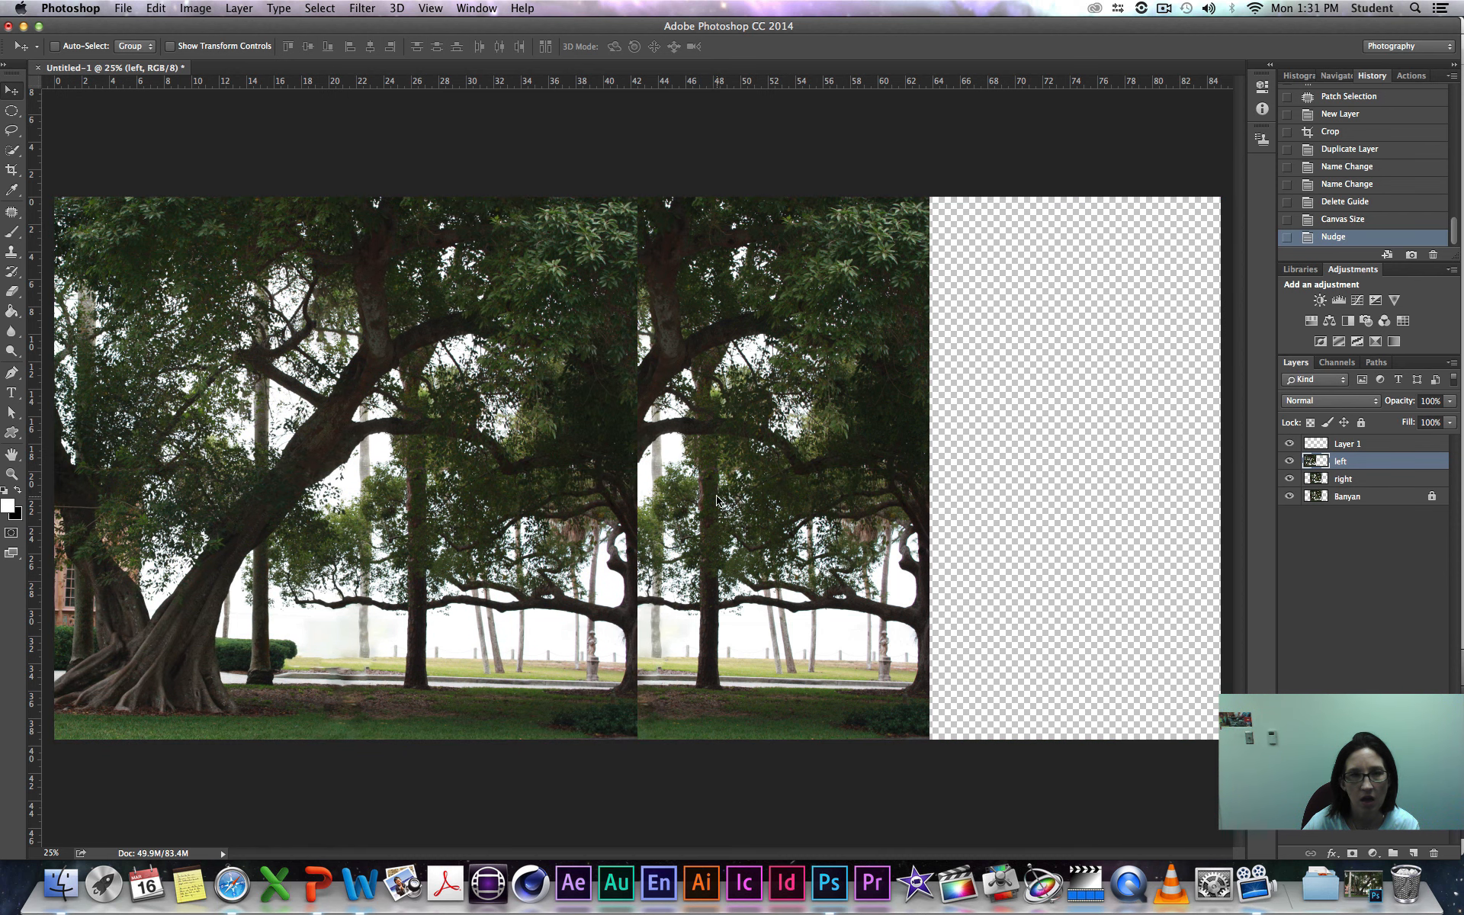
left_click(1343, 479)
left_click_drag(790, 546, 1073, 548)
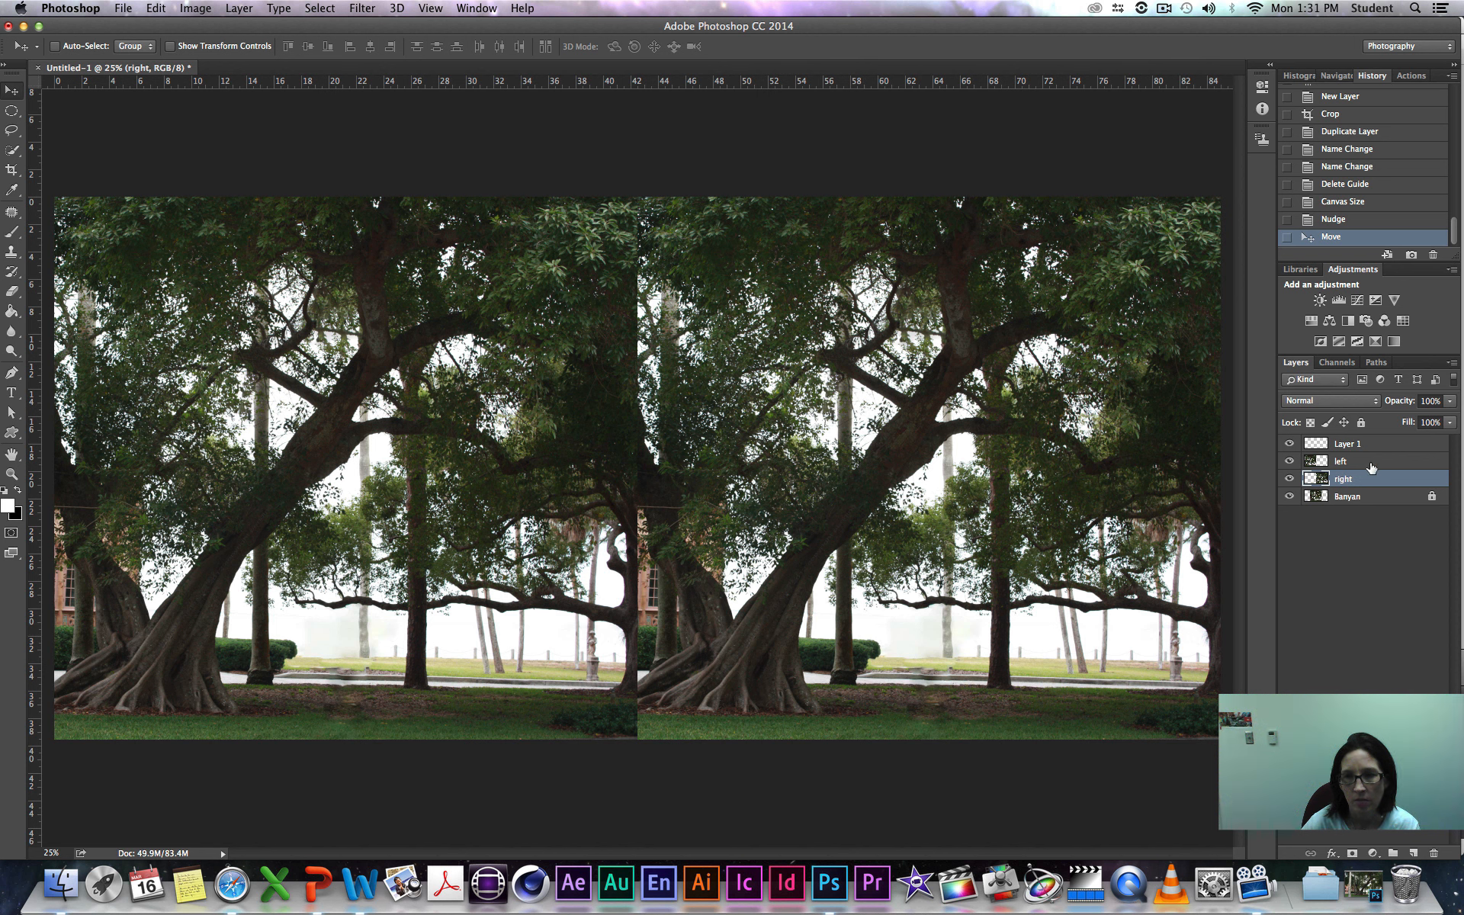
Step: Flip the "left" layer horizontally so the two tree images mirror each other at the canvas center
left_click(1342, 465)
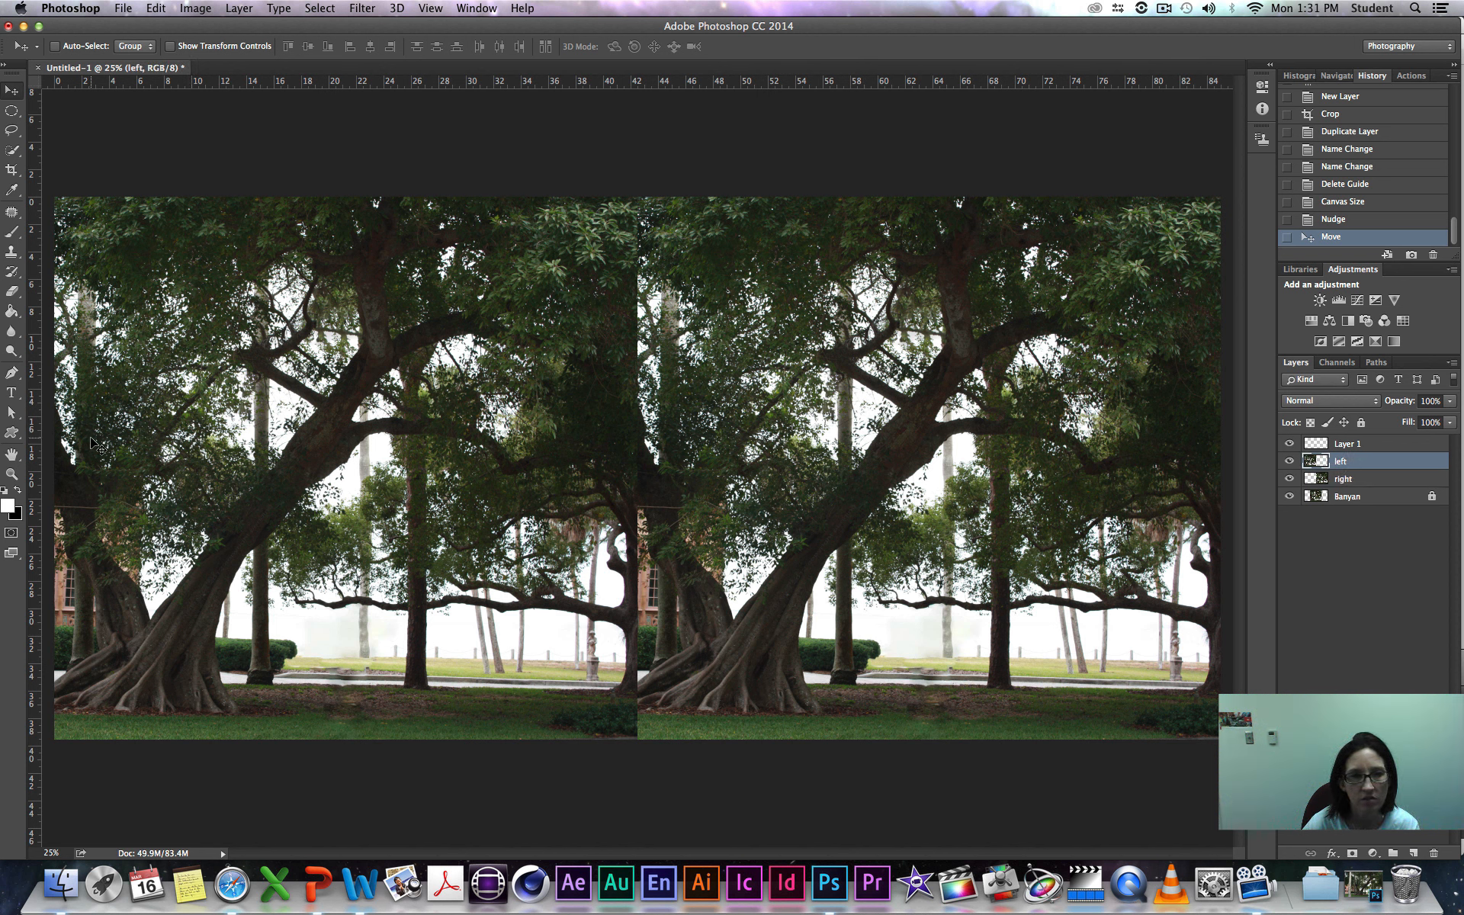
left_click(156, 9)
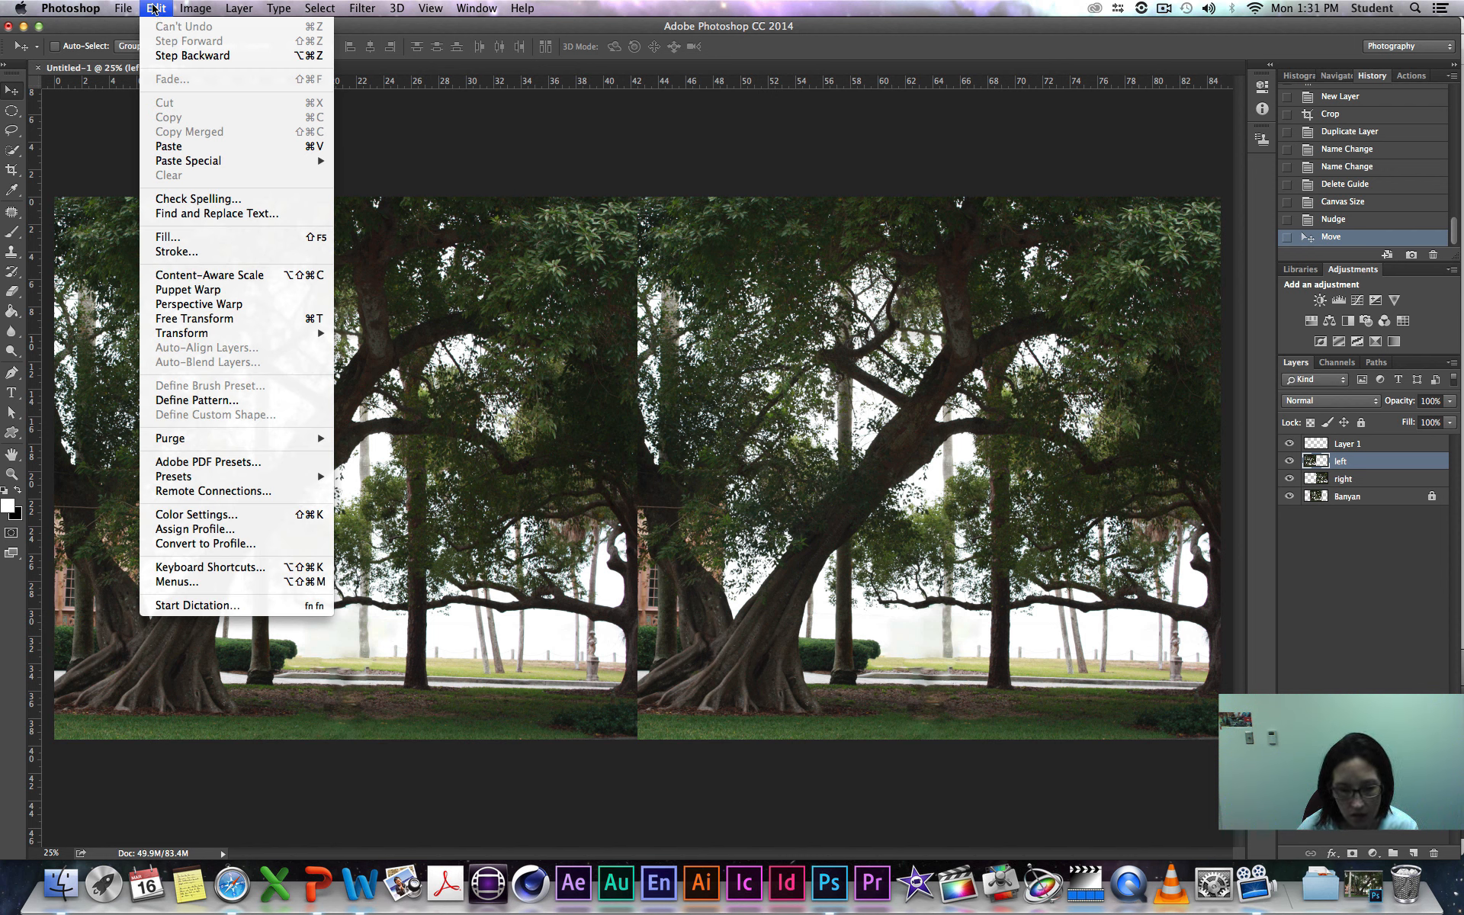
mouse_move(133, 9)
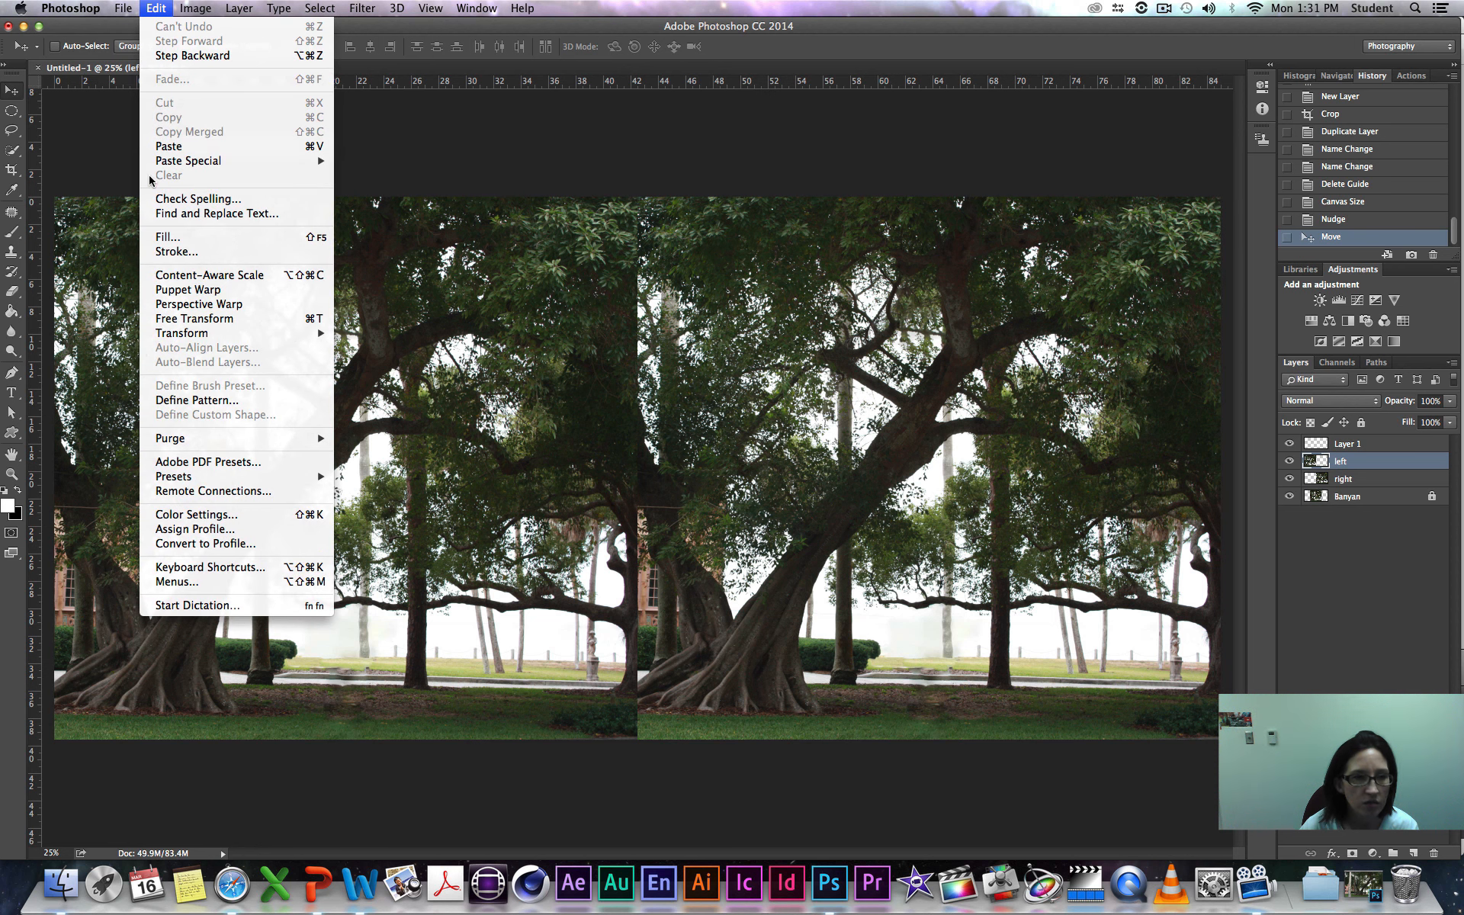
mouse_move(180, 337)
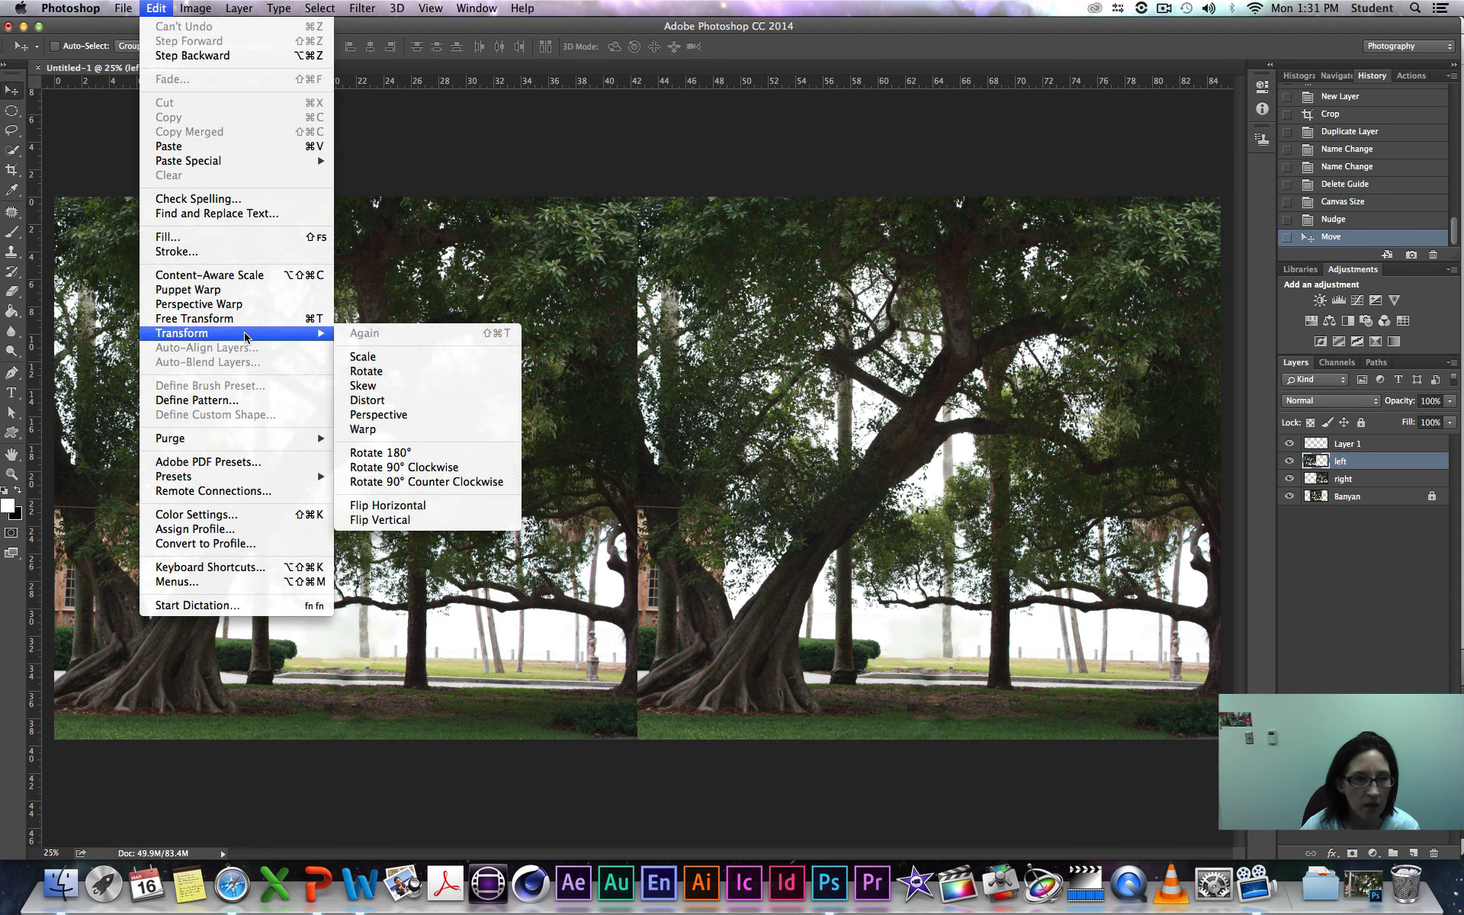
left_click(392, 508)
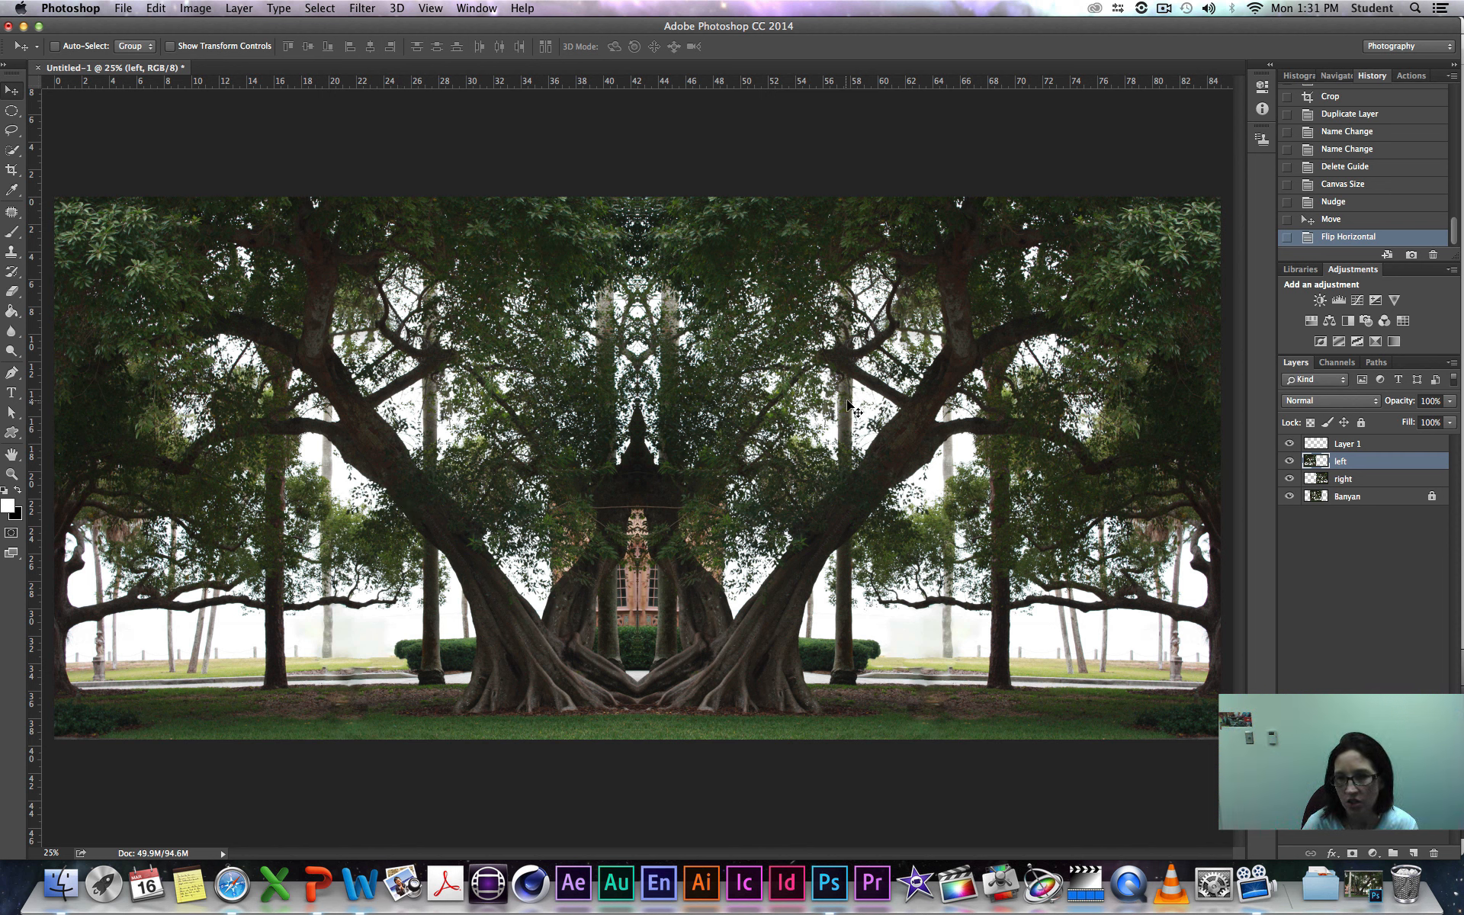
Step: Add a Black & White adjustment layer above the "left" layer and ready a soft 492 px brush with its layer mask active
left_click(1347, 321)
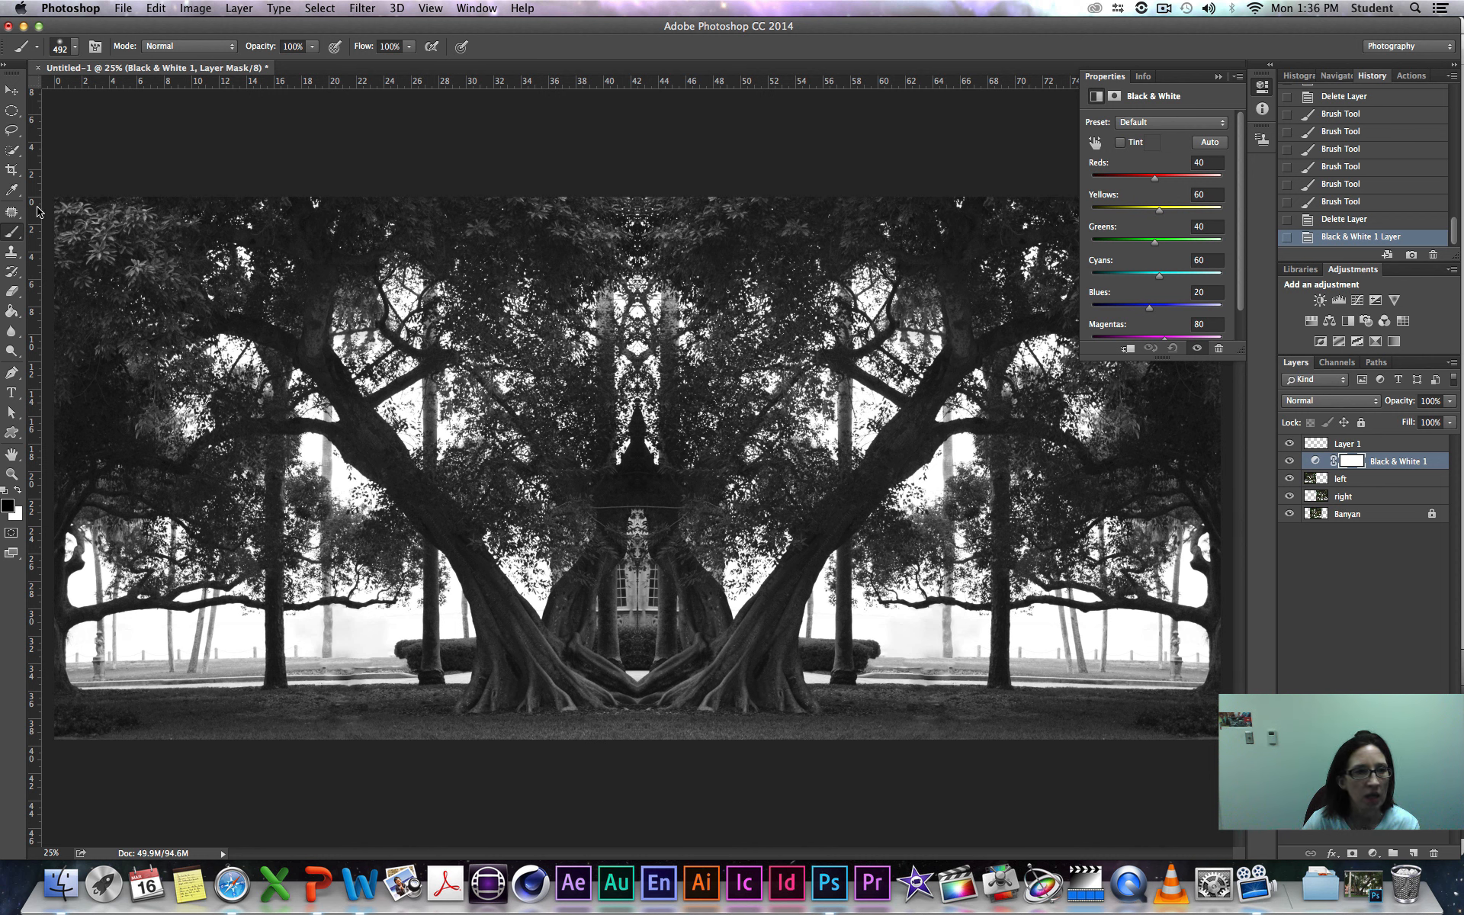
left_click(10, 237)
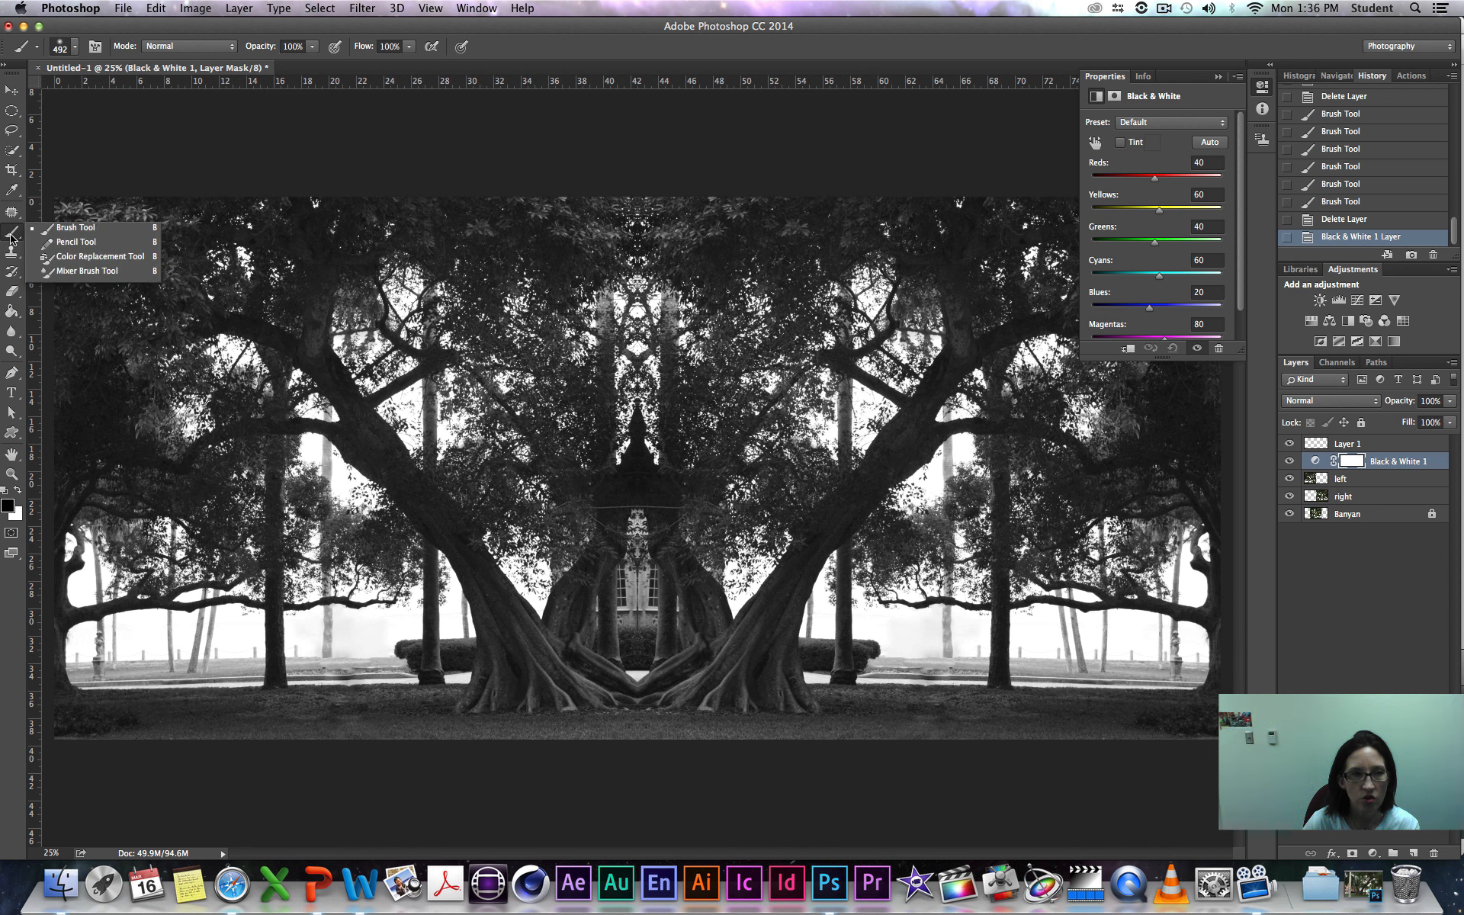
left_click(75, 48)
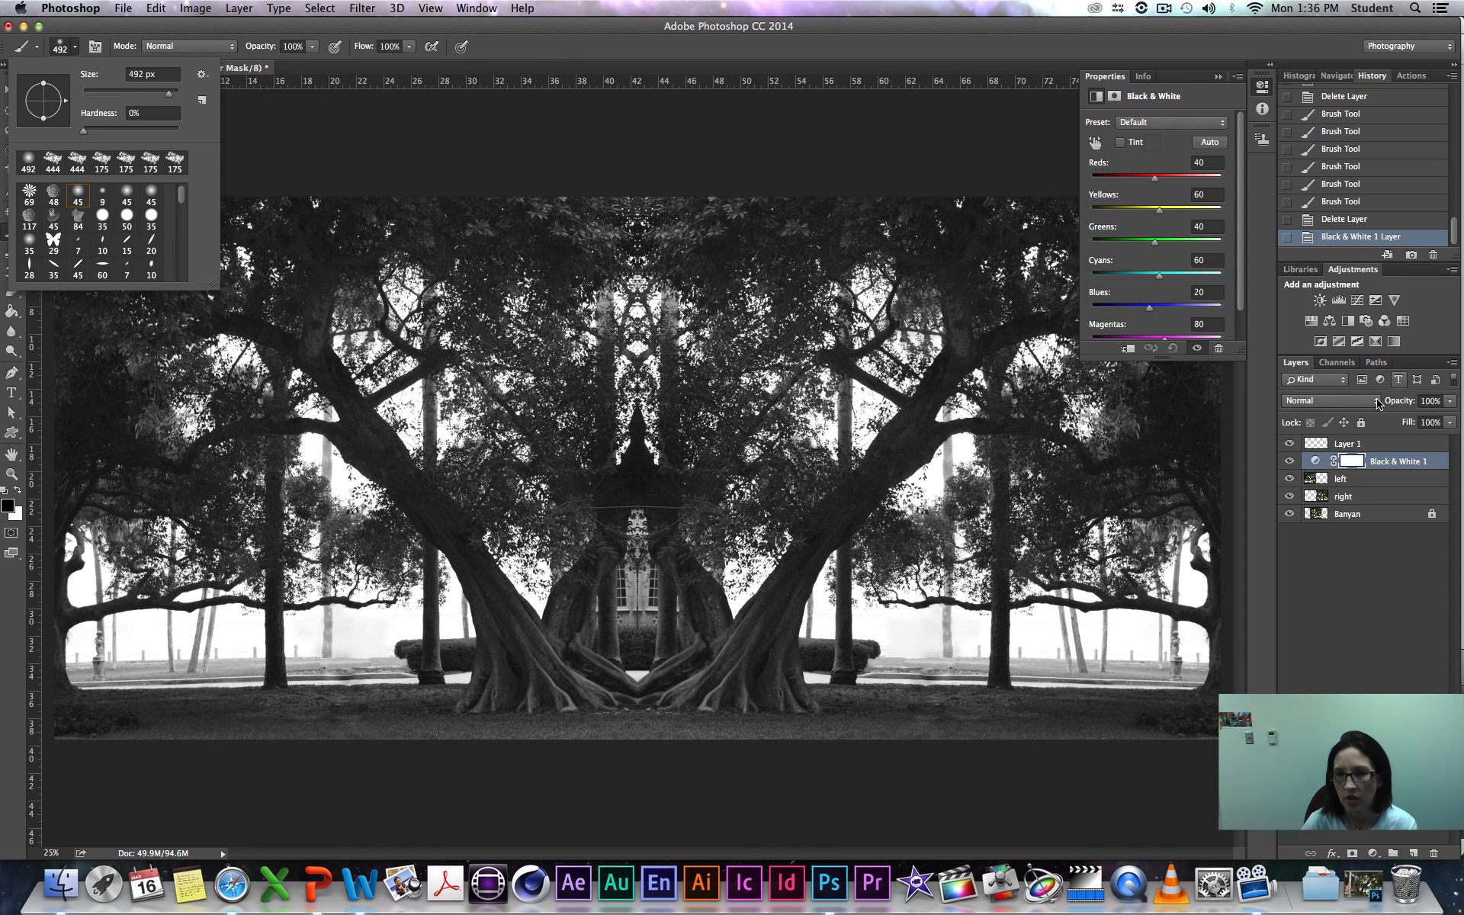
left_click(1352, 462)
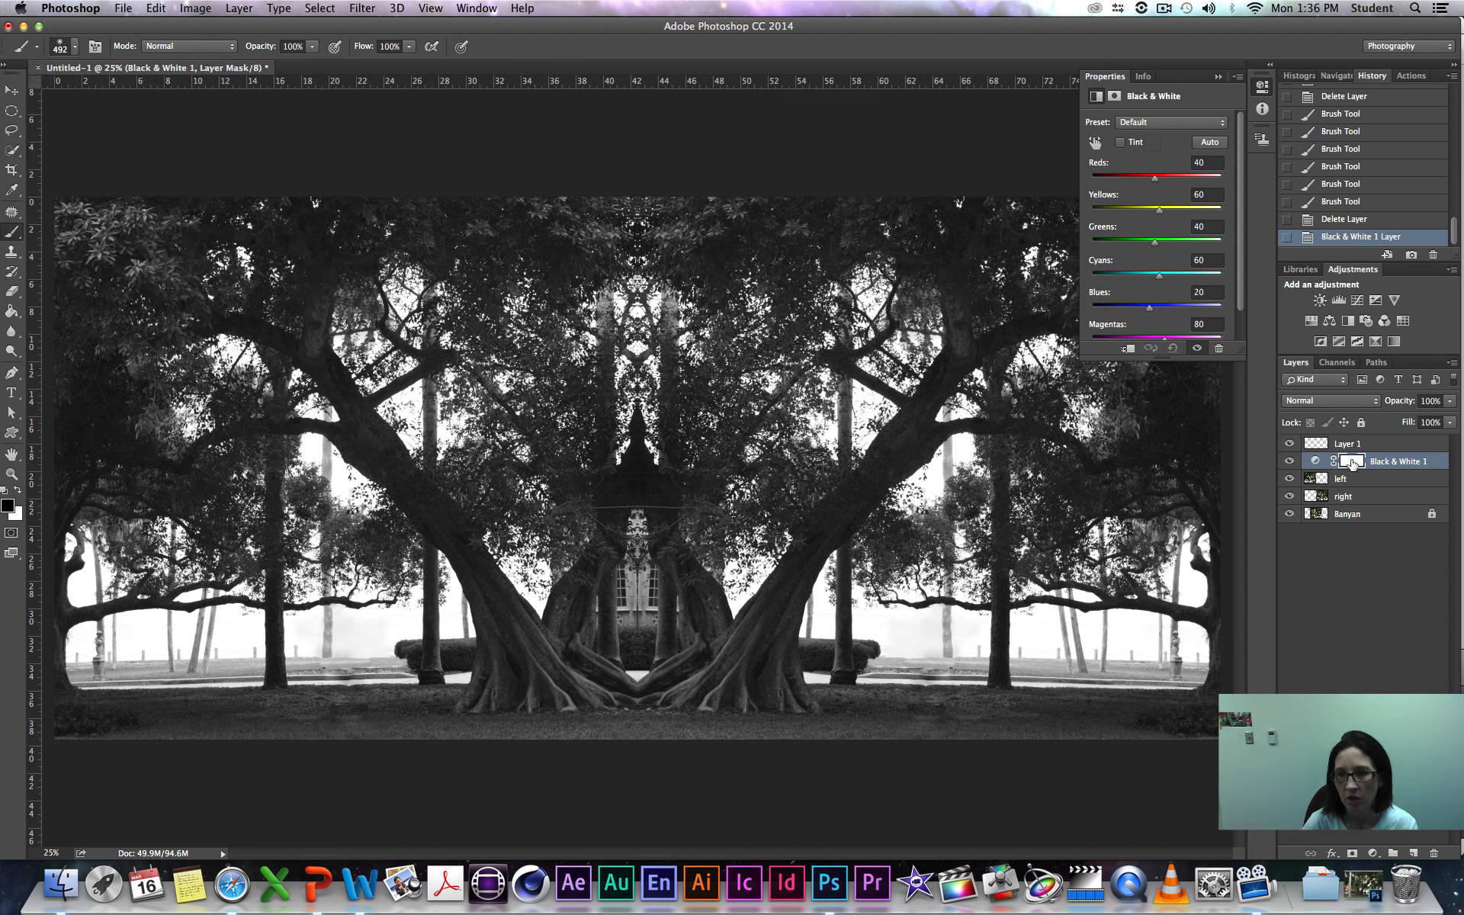
left_click(1352, 463)
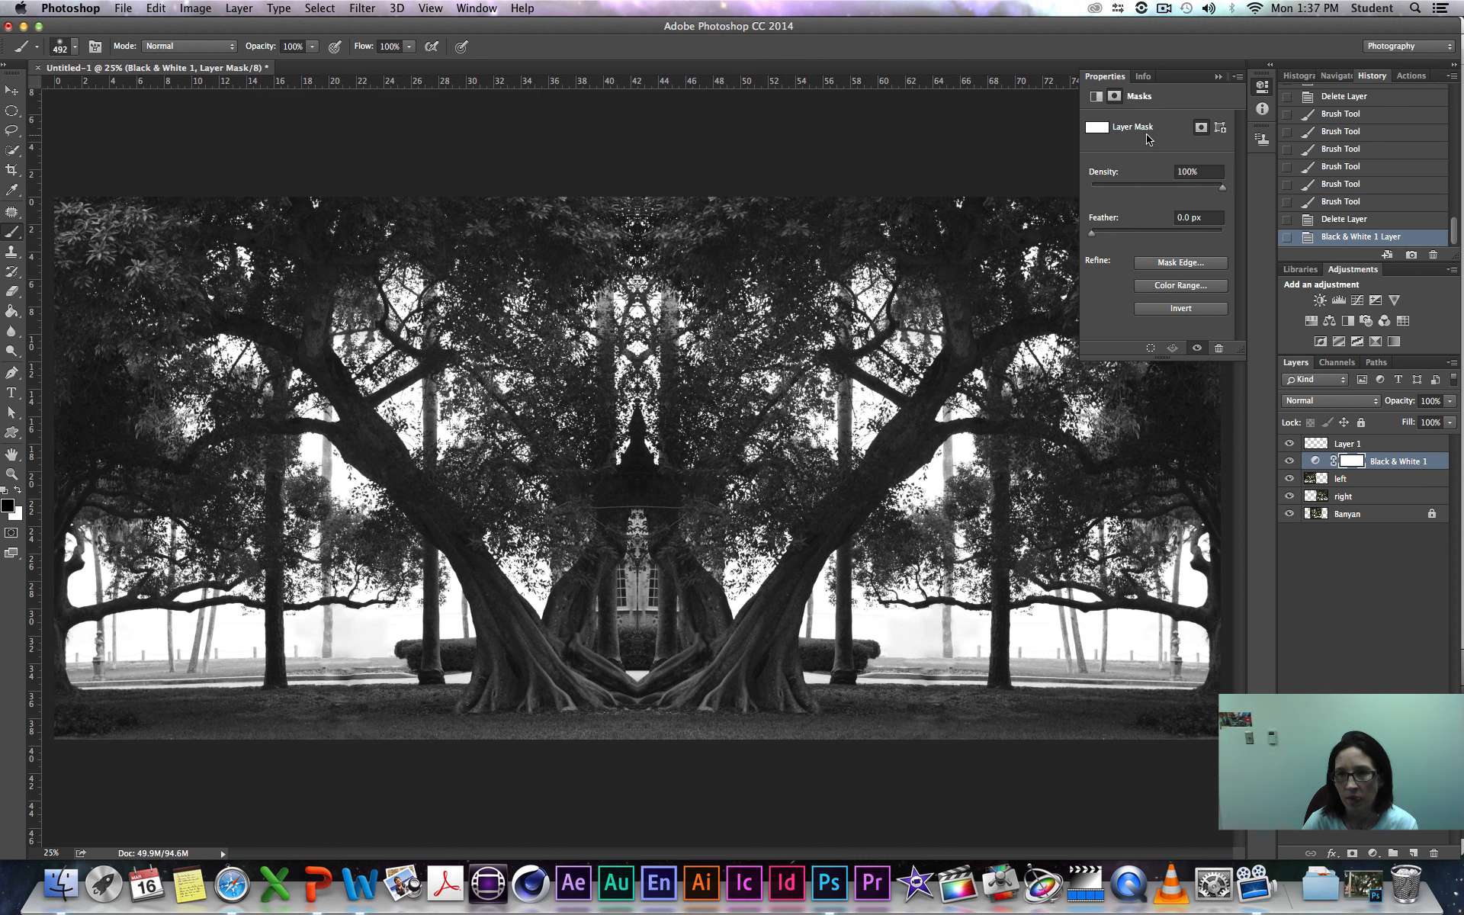
Step: Look at the Refine Mask and Color Range options for the Black & White layer's mask without applying either
left_click(1181, 263)
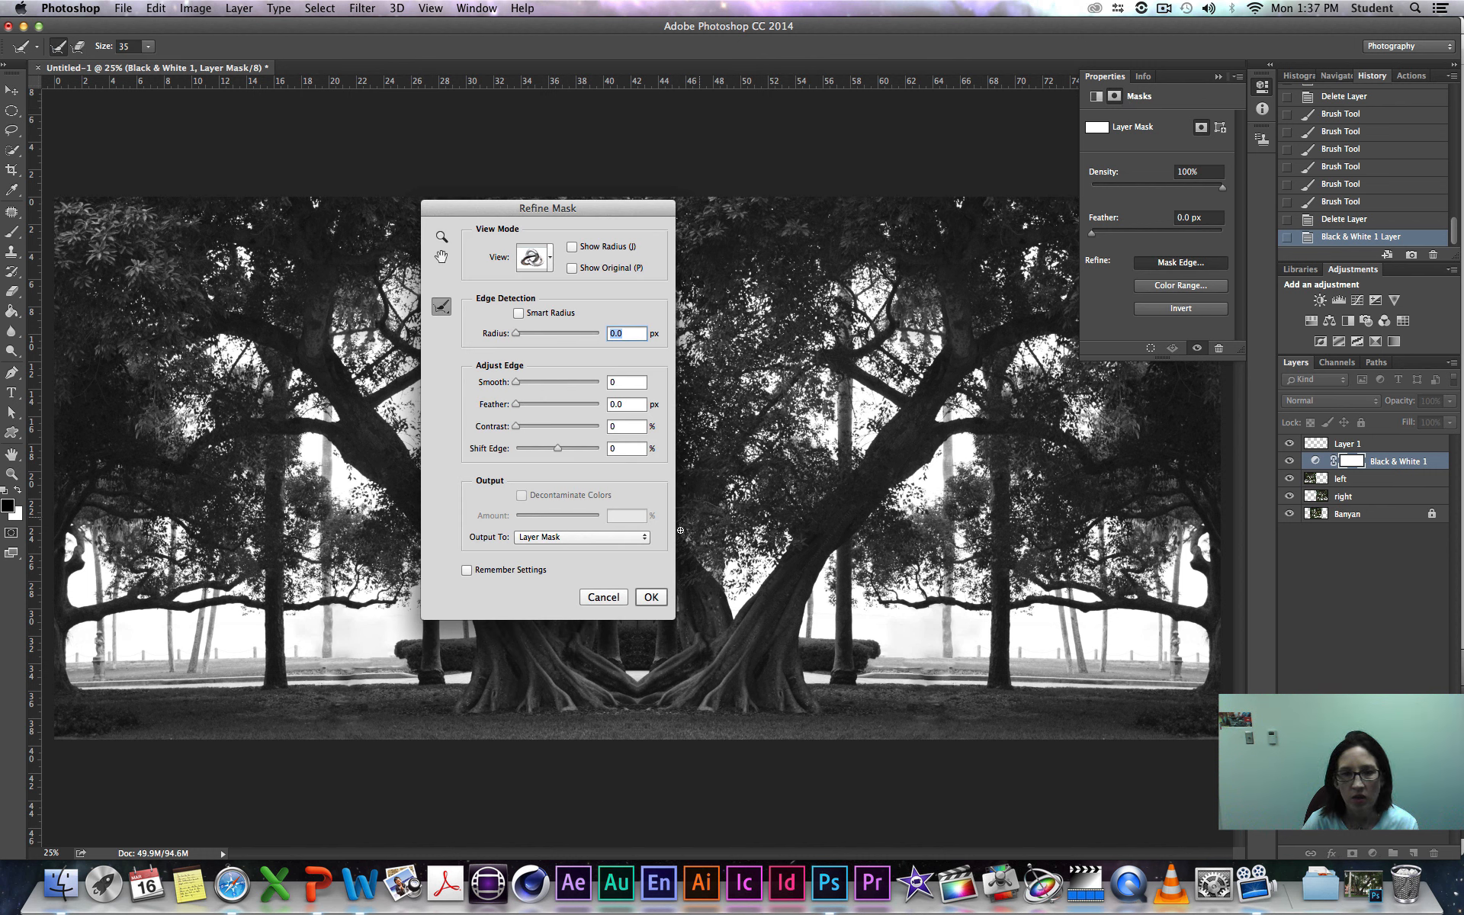
left_click(603, 602)
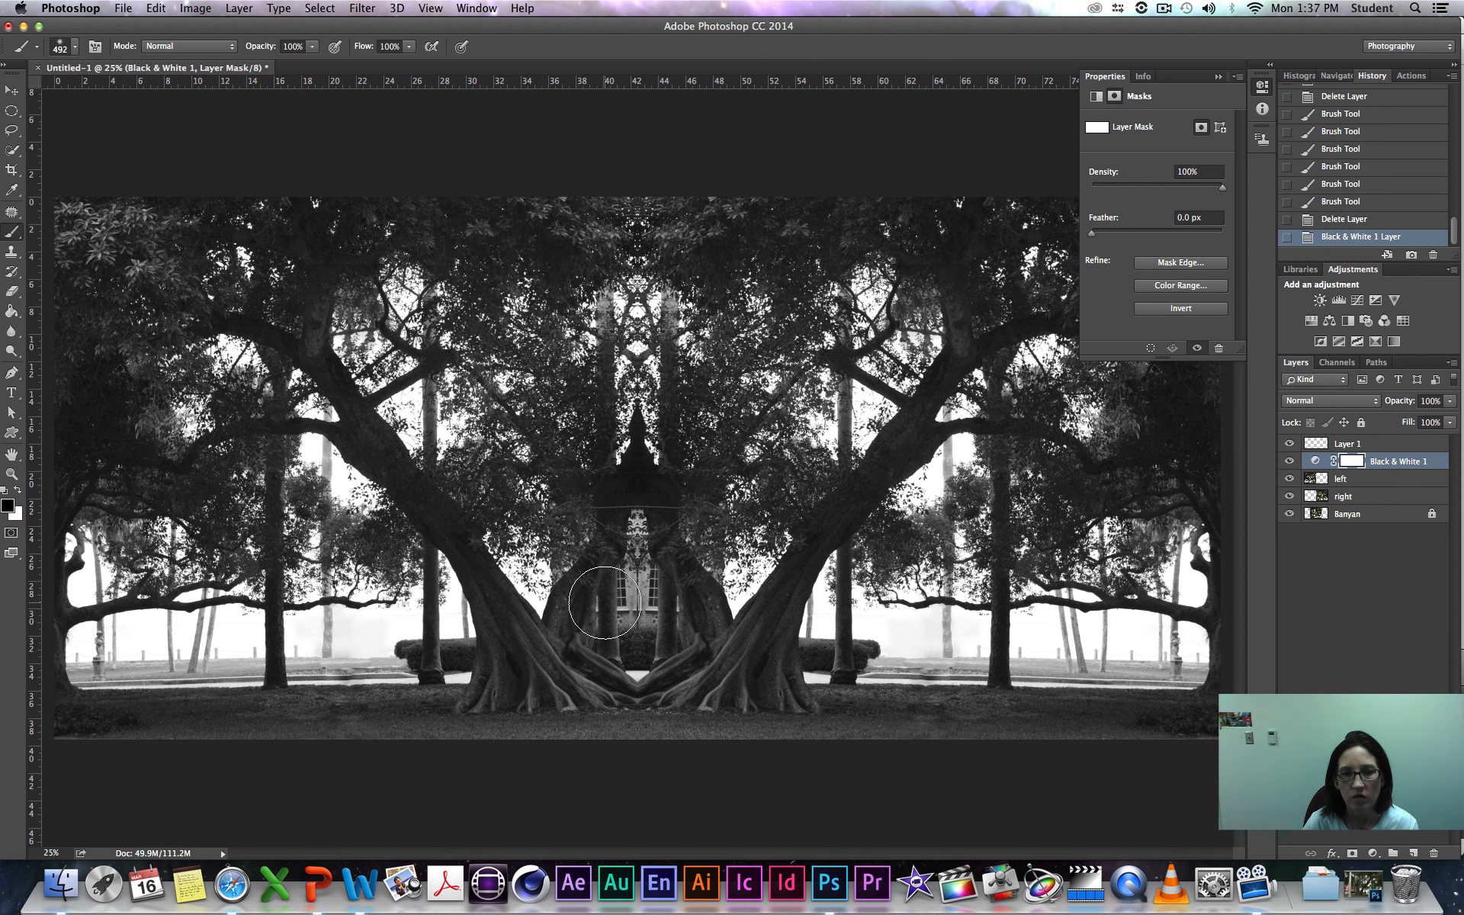
left_click(1180, 286)
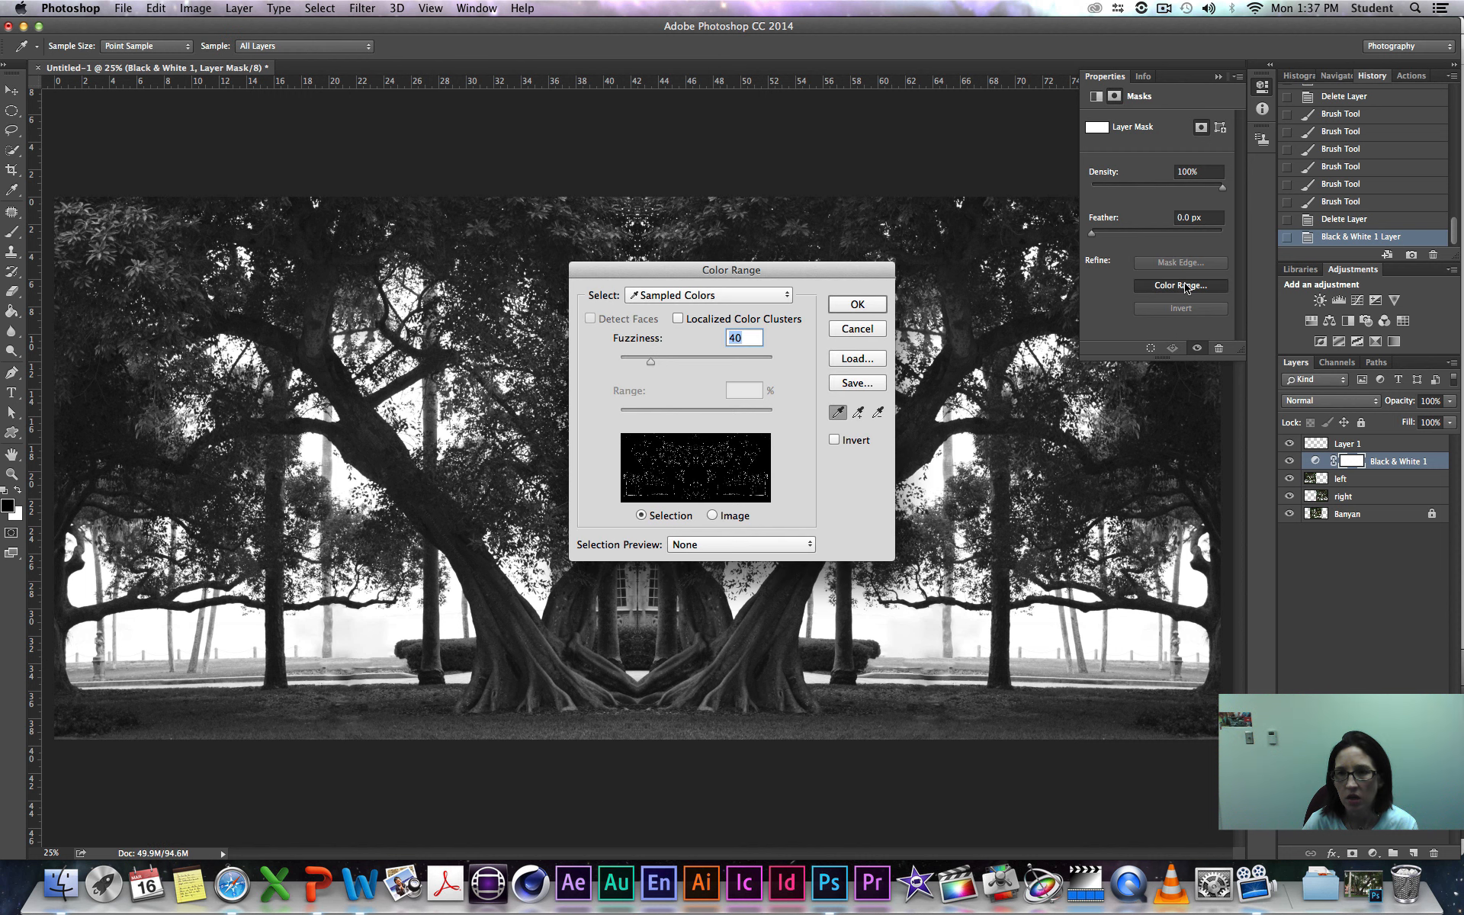
left_click(857, 328)
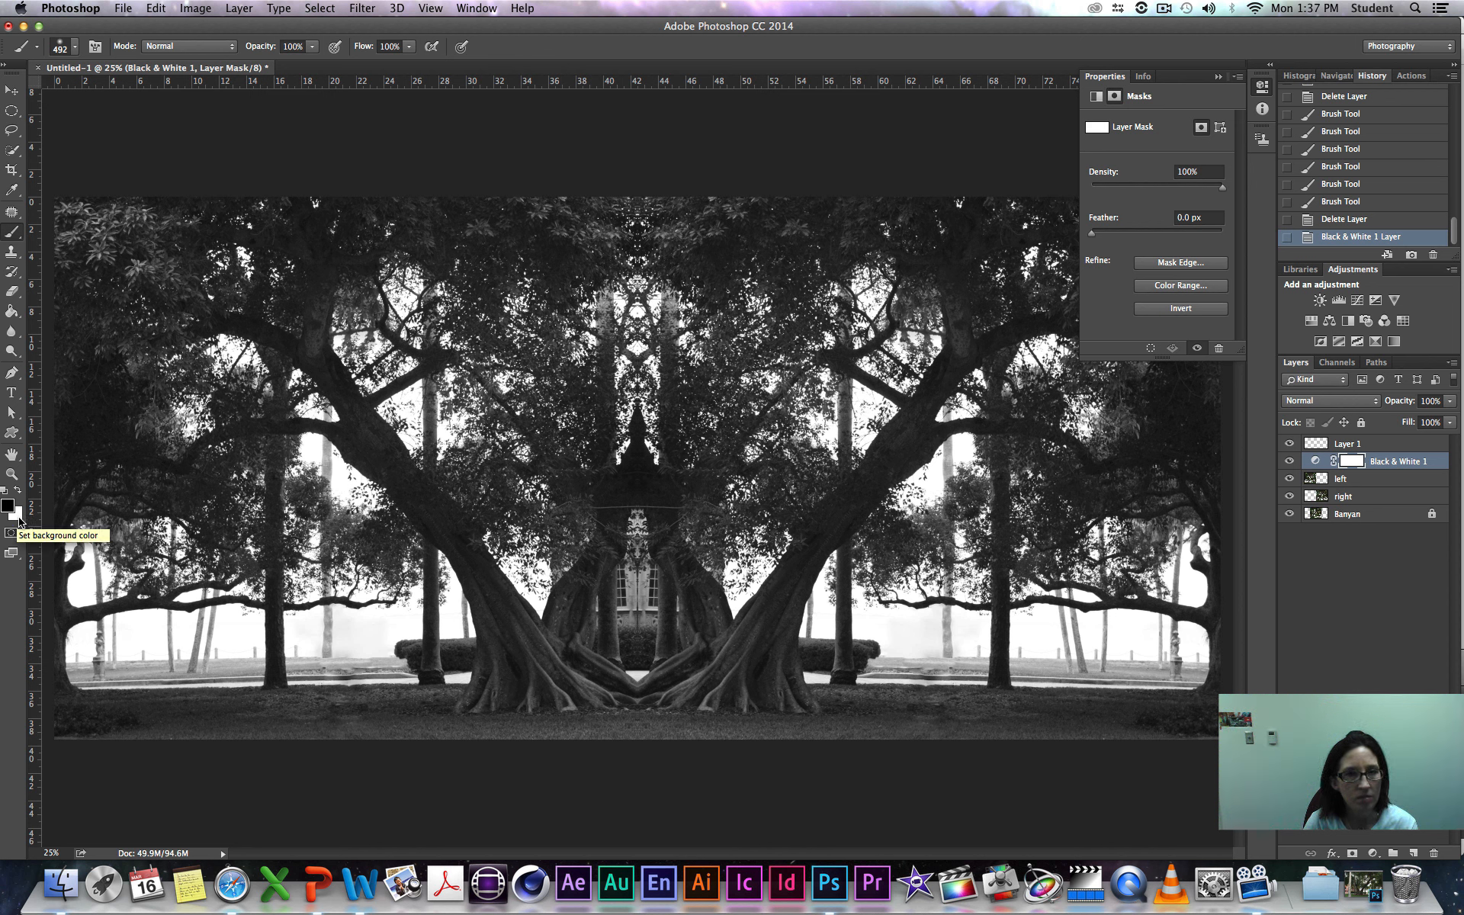
Step: Paint black on the Black & White mask over the roots and brick building at the lower center to restore their color
left_click(5, 491)
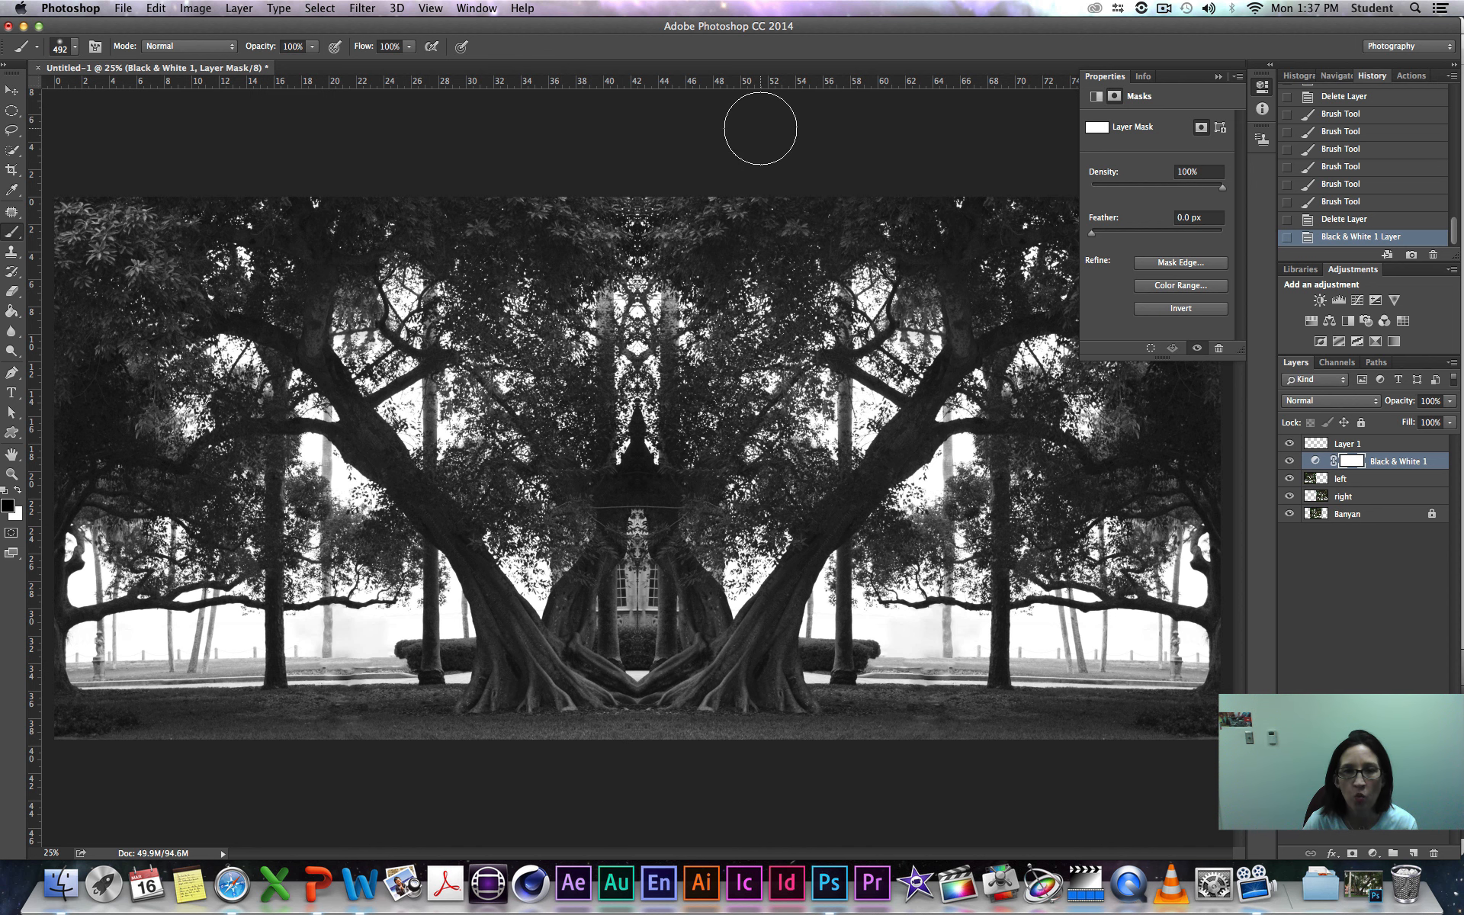
left_click(636, 670)
left_click(626, 660)
mouse_move(625, 660)
left_mouse_down()
mouse_move(636, 544)
mouse_move(628, 668)
mouse_move(637, 555)
mouse_move(623, 650)
mouse_move(632, 610)
left_mouse_up()
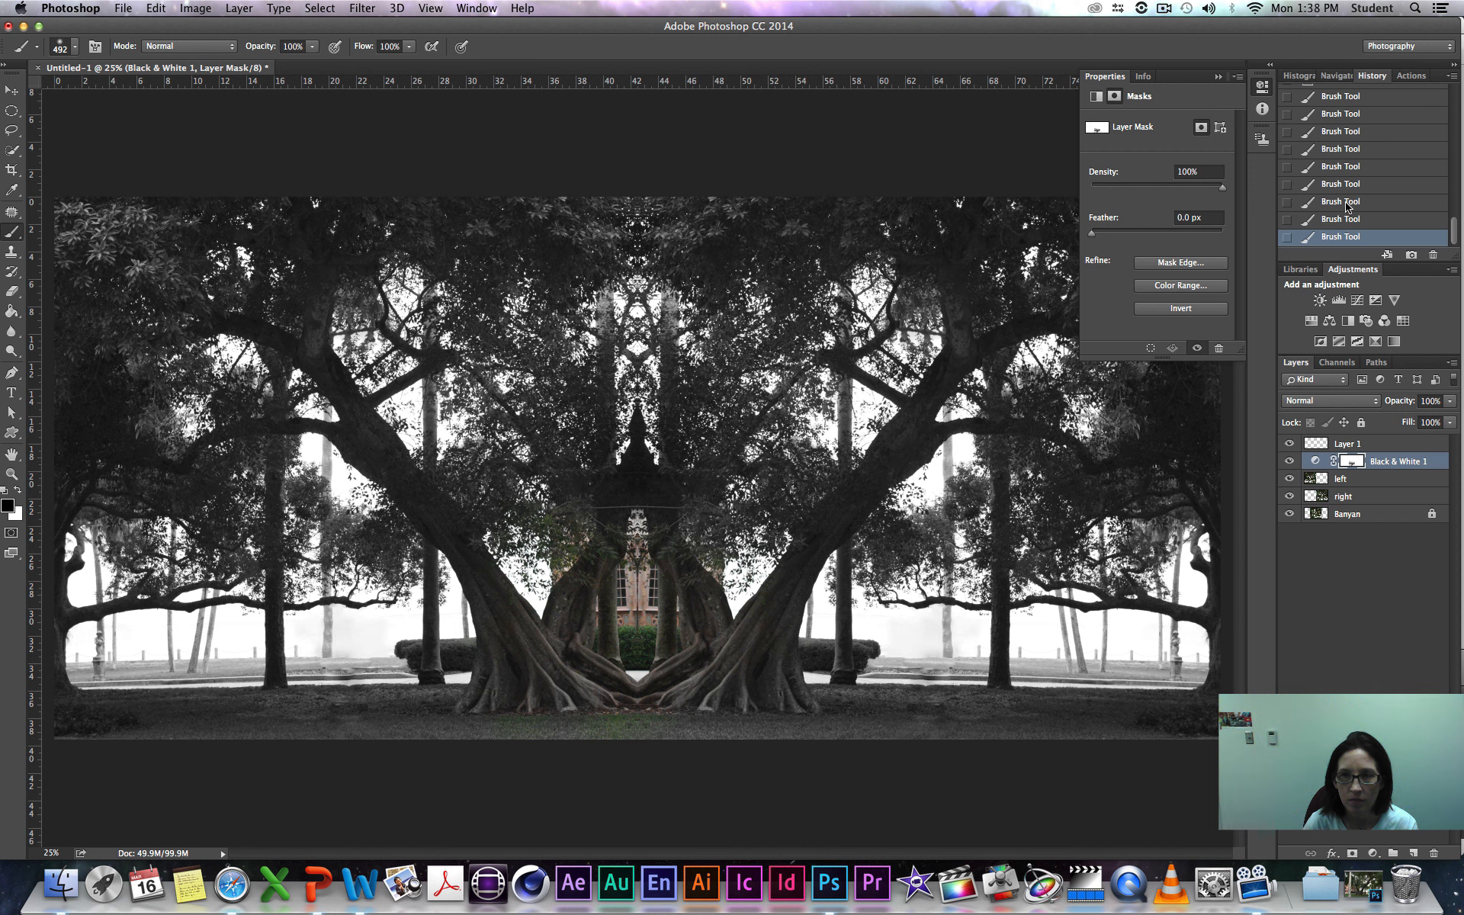
Step: Step back through the history to undo the last four brush strokes on the mask
left_click(1346, 203)
left_click(1342, 185)
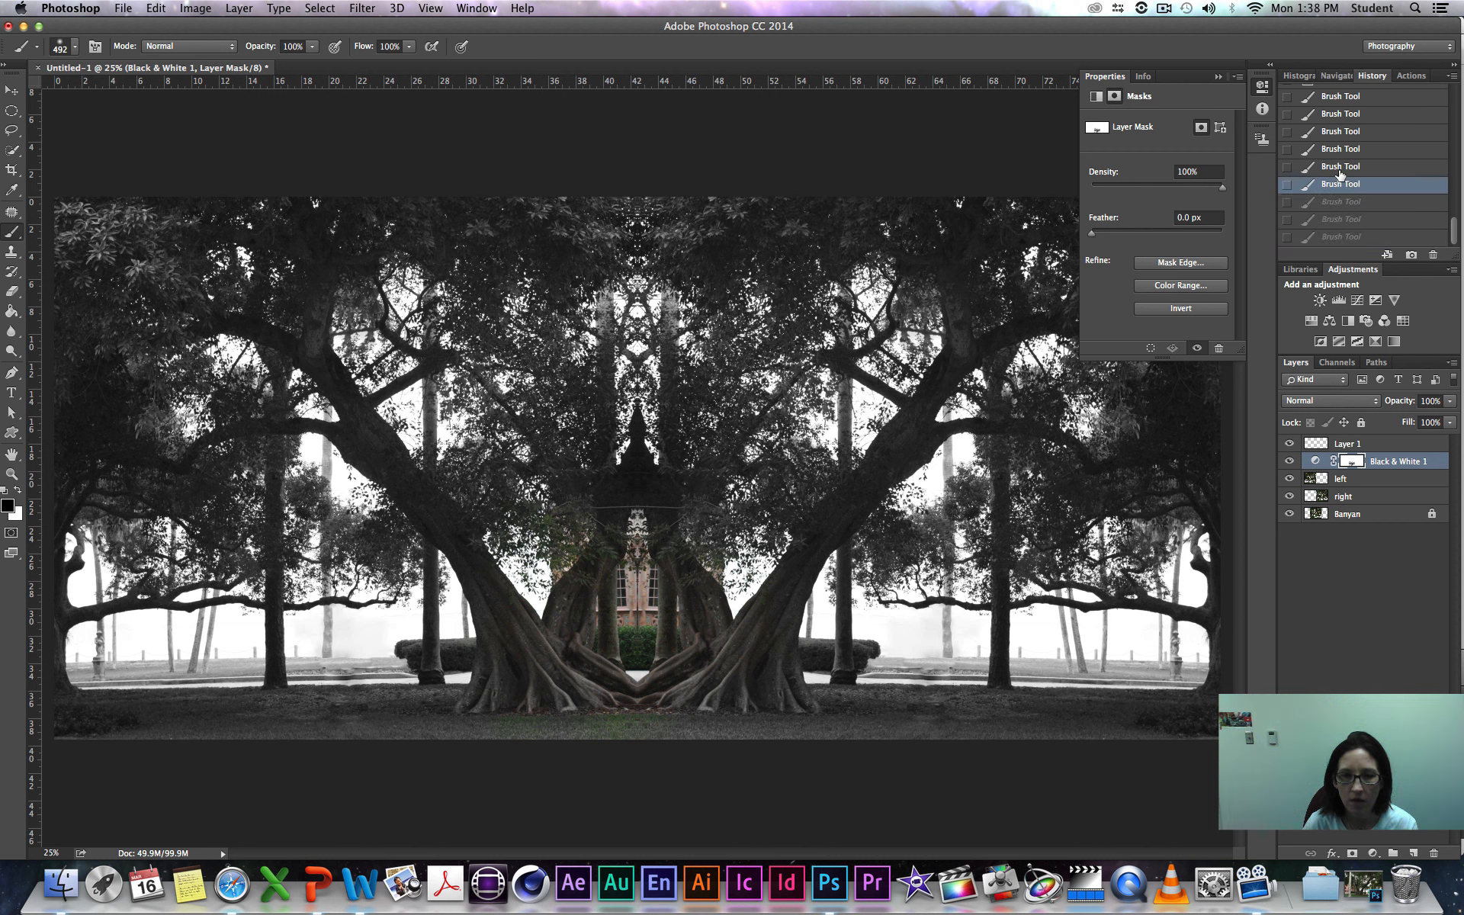
left_click(1340, 166)
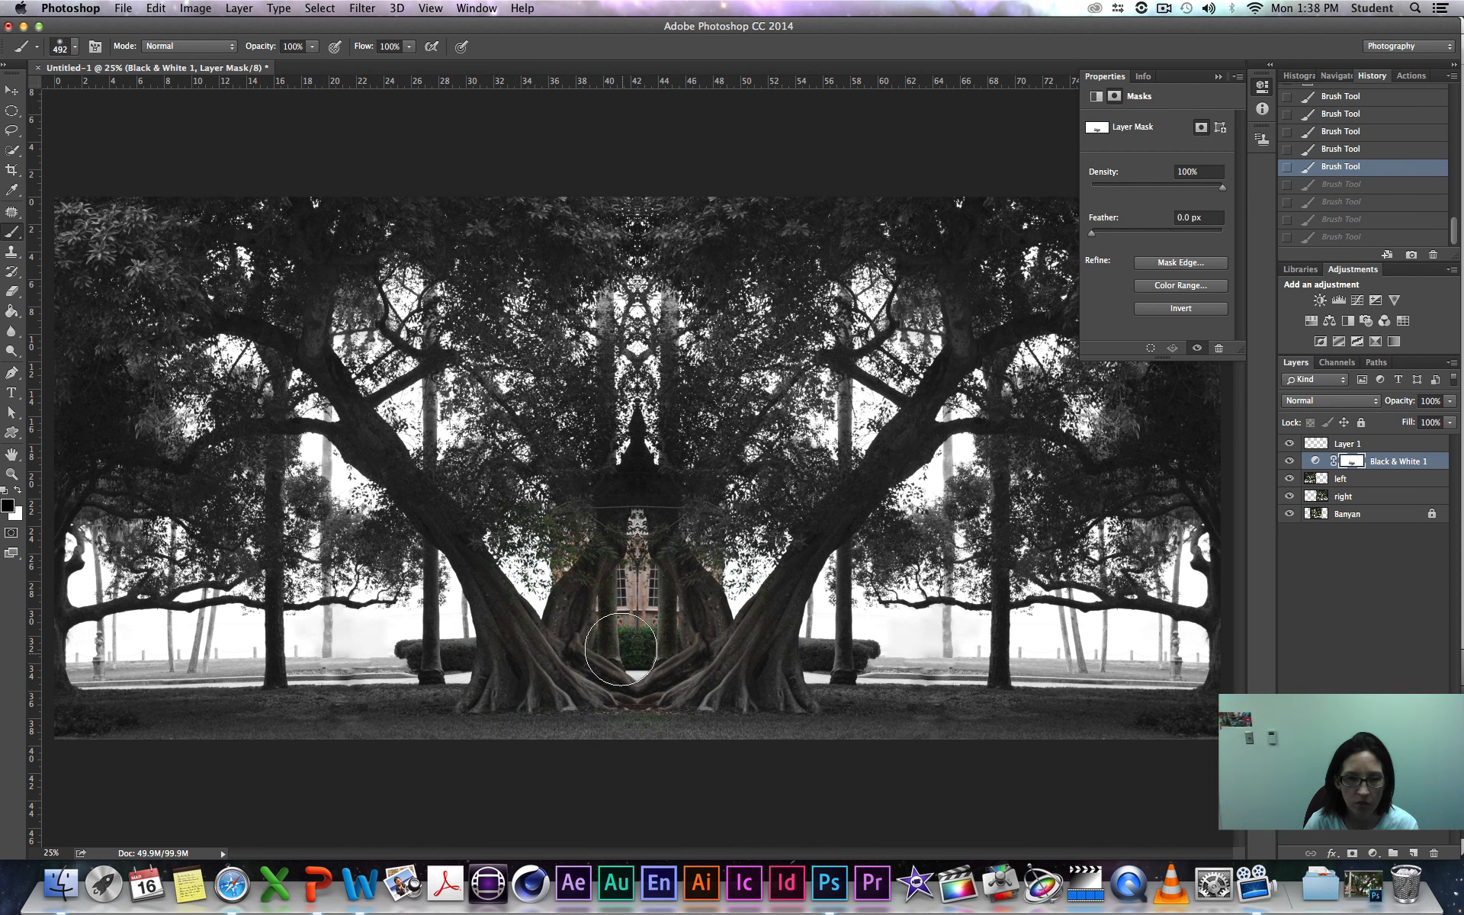
Step: Paint black on the mask over the central foliage, the canopy's upper edge and the roots and grass to bring back their color
mouse_move(625, 366)
left_mouse_down()
mouse_move(636, 275)
mouse_move(654, 438)
mouse_move(651, 284)
mouse_move(652, 397)
left_mouse_up()
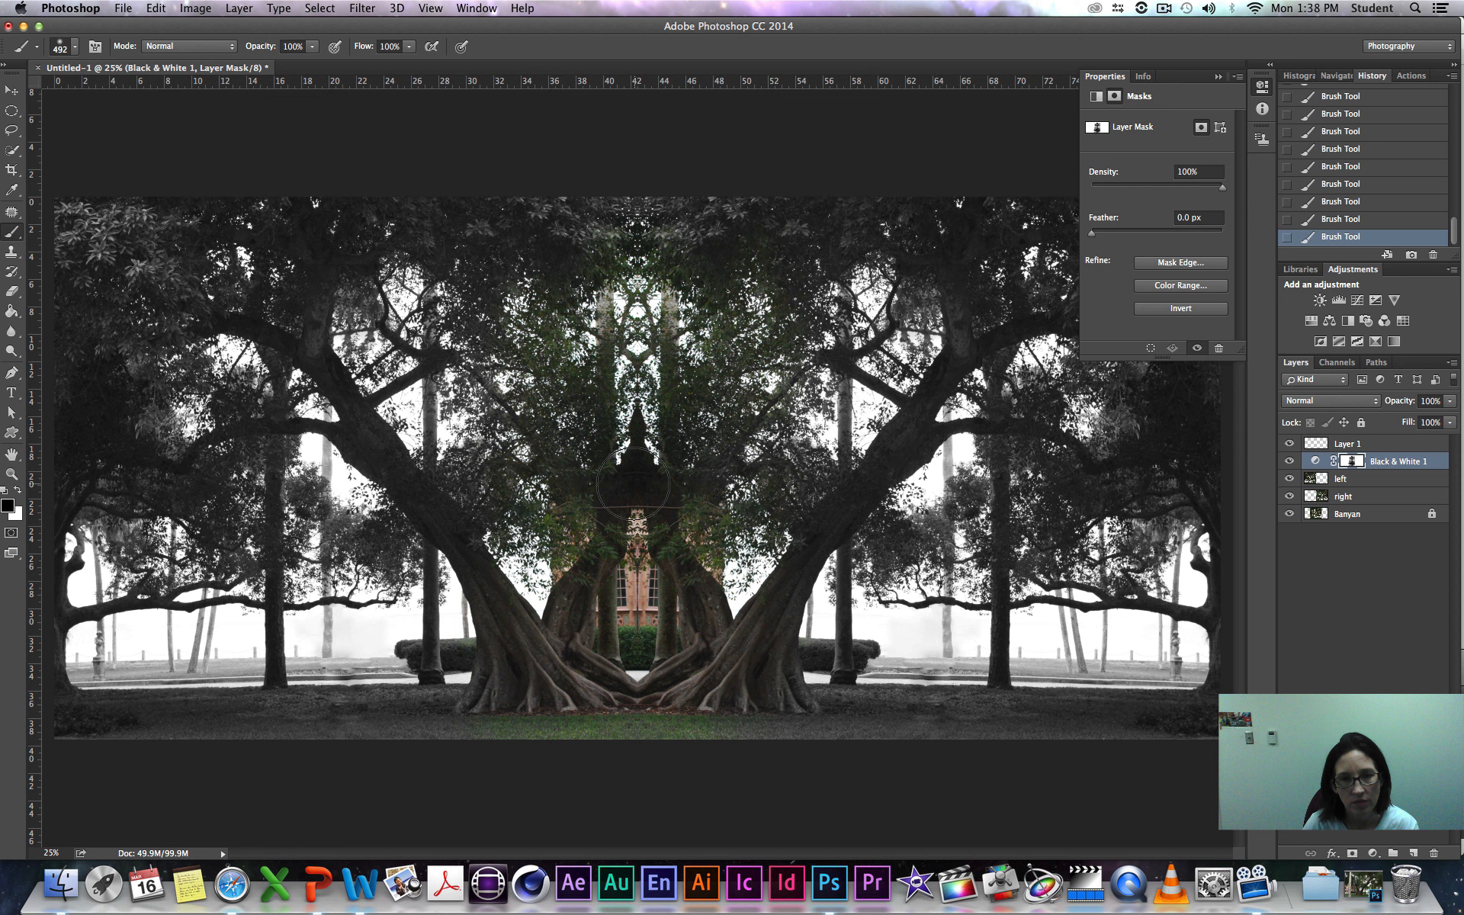
mouse_move(633, 485)
left_mouse_down()
mouse_move(651, 481)
mouse_move(660, 339)
mouse_move(644, 275)
mouse_move(630, 328)
left_mouse_up()
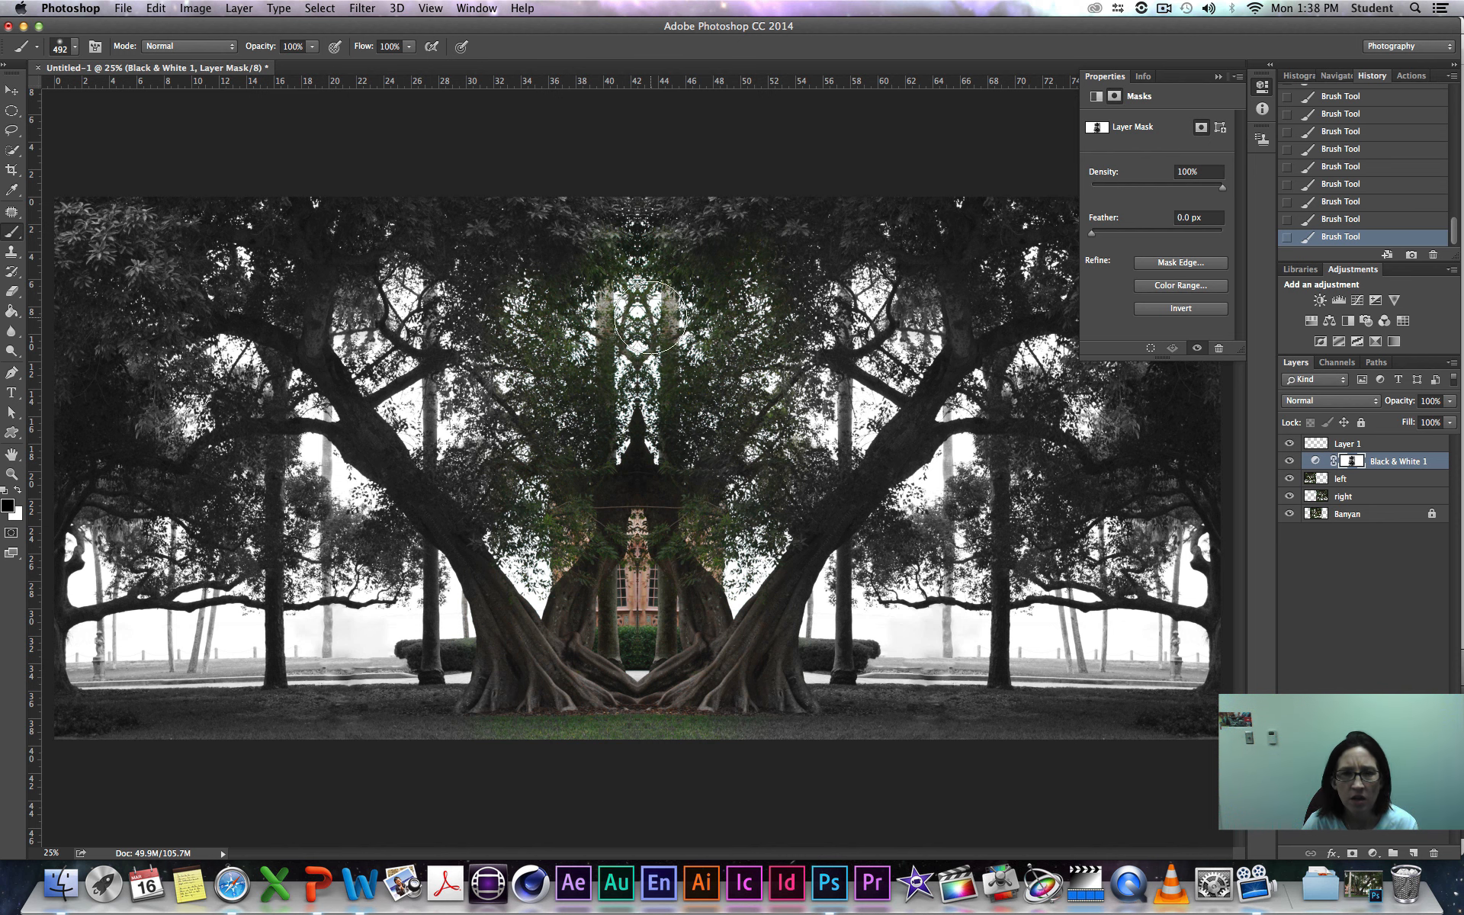
mouse_move(634, 315)
left_mouse_down()
mouse_move(594, 251)
mouse_move(609, 287)
left_mouse_up()
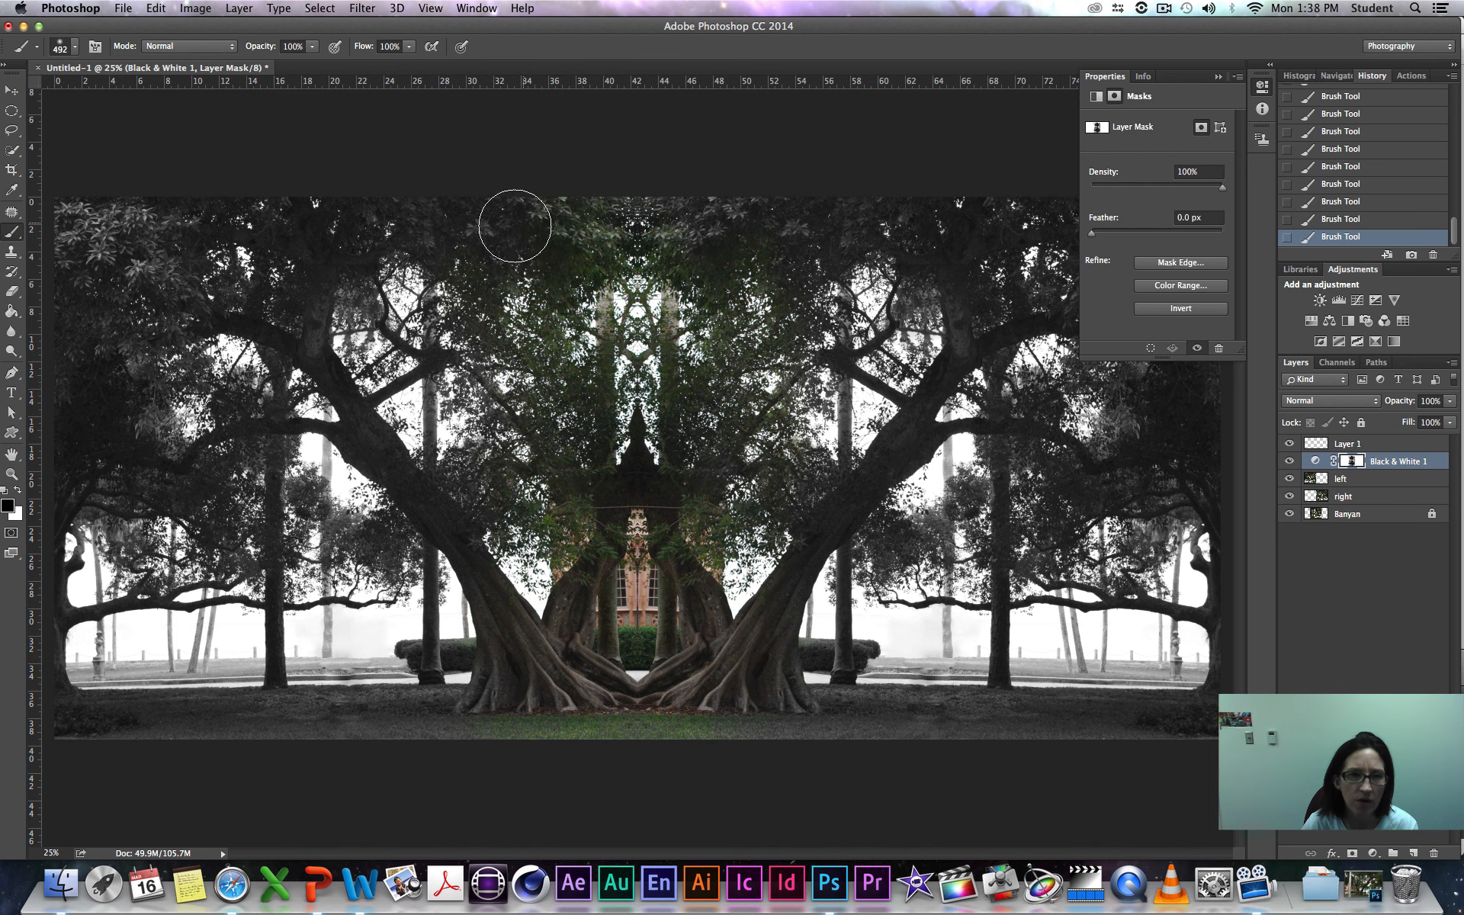
mouse_move(467, 204)
left_mouse_down()
mouse_move(618, 256)
mouse_move(762, 205)
left_mouse_up()
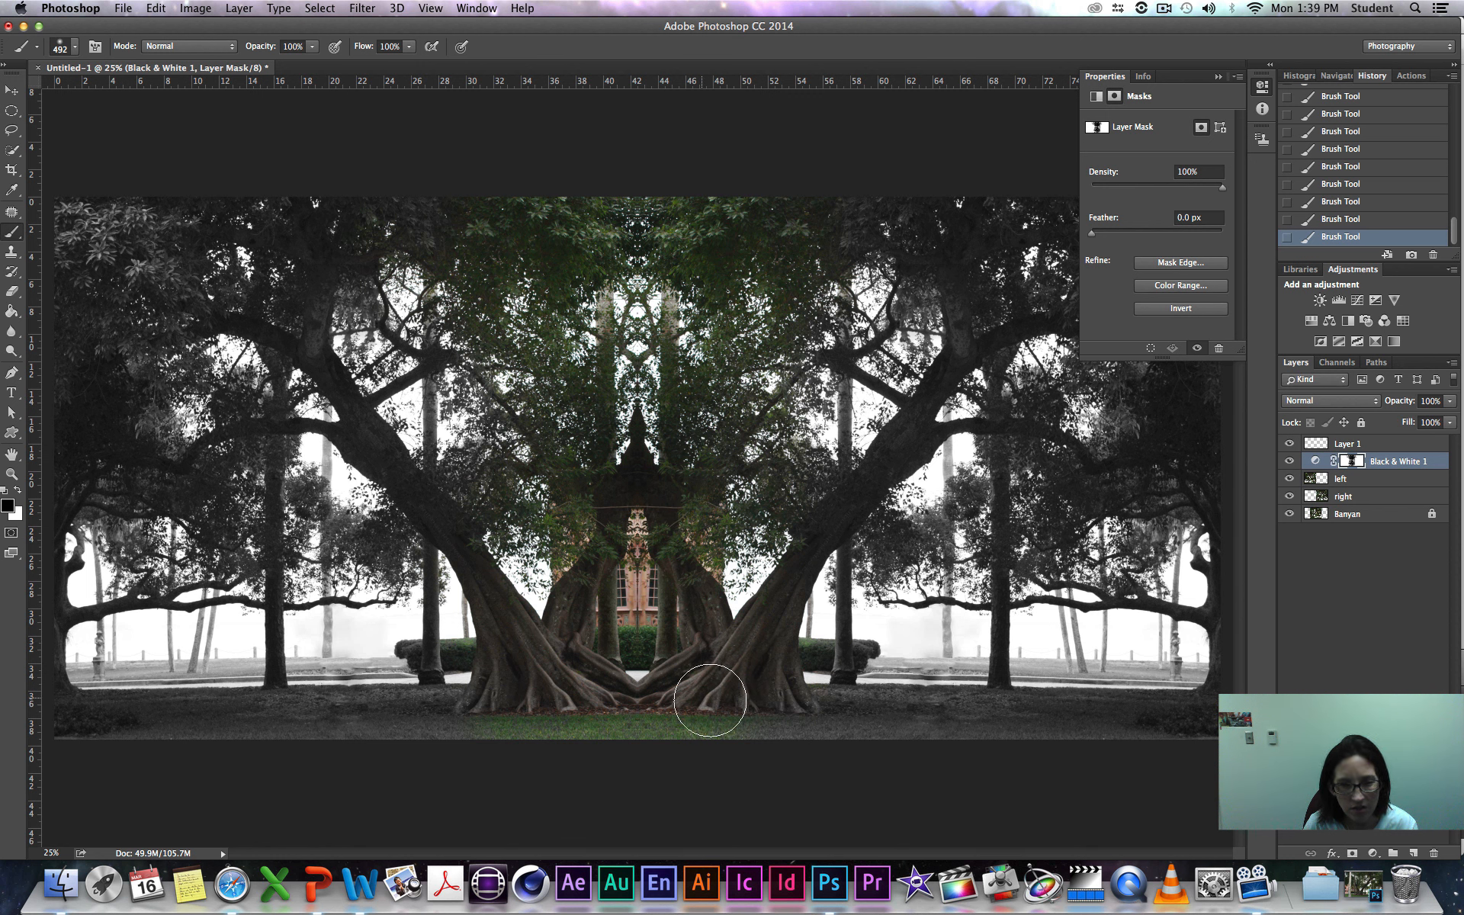
mouse_move(738, 714)
left_mouse_down()
mouse_move(777, 712)
mouse_move(713, 717)
left_mouse_up()
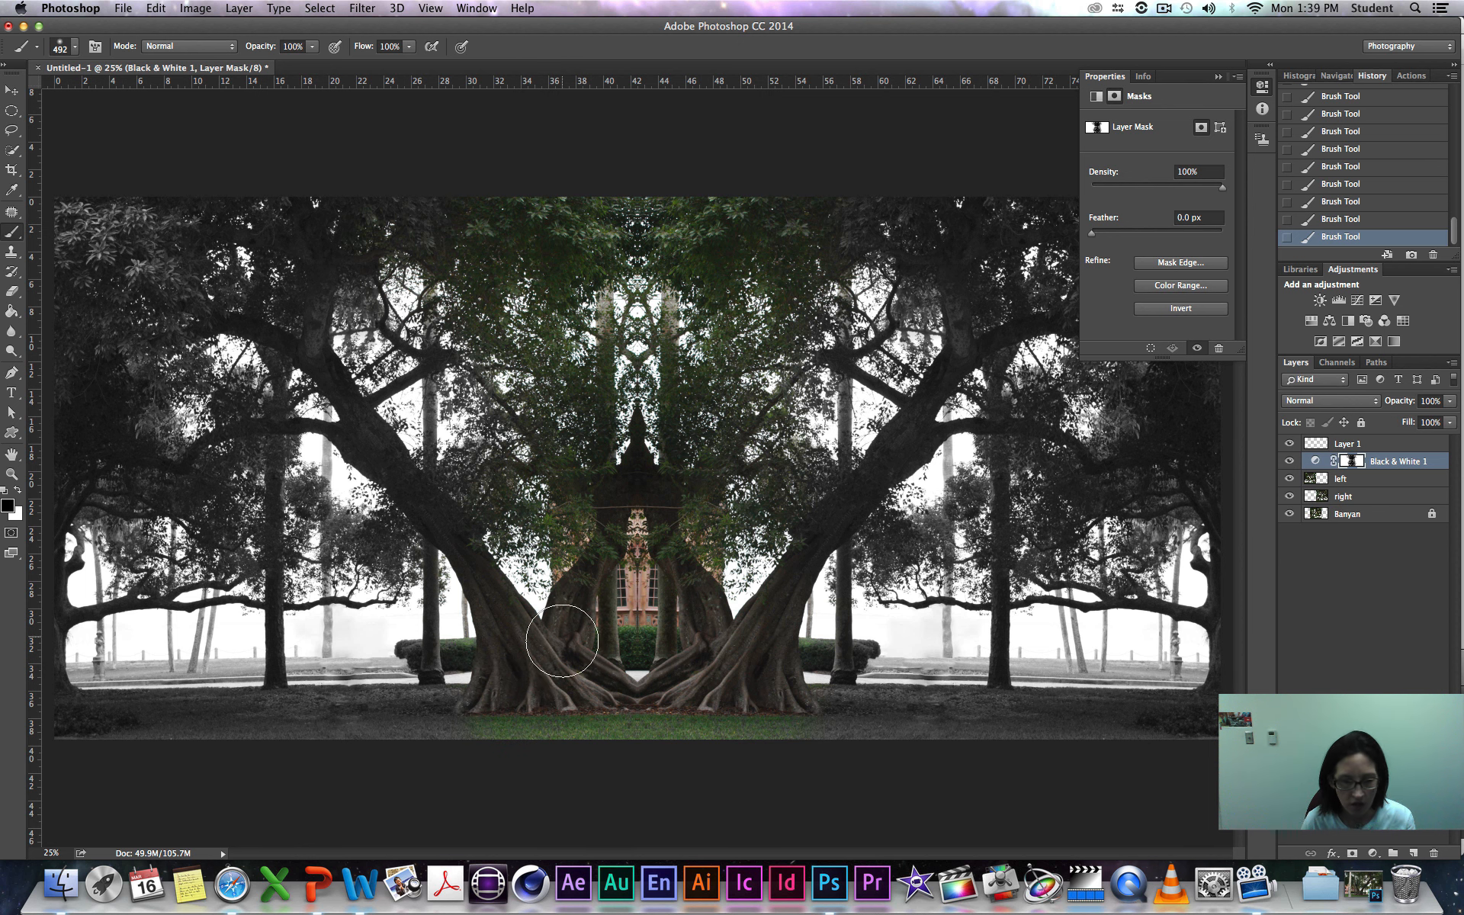
Step: Reduce the brush size to 175 px and enlarge it again to 500 px
key("bracketleft")
key("bracketleft")
key("bracketleft")
key("bracketleft")
key("bracketleft")
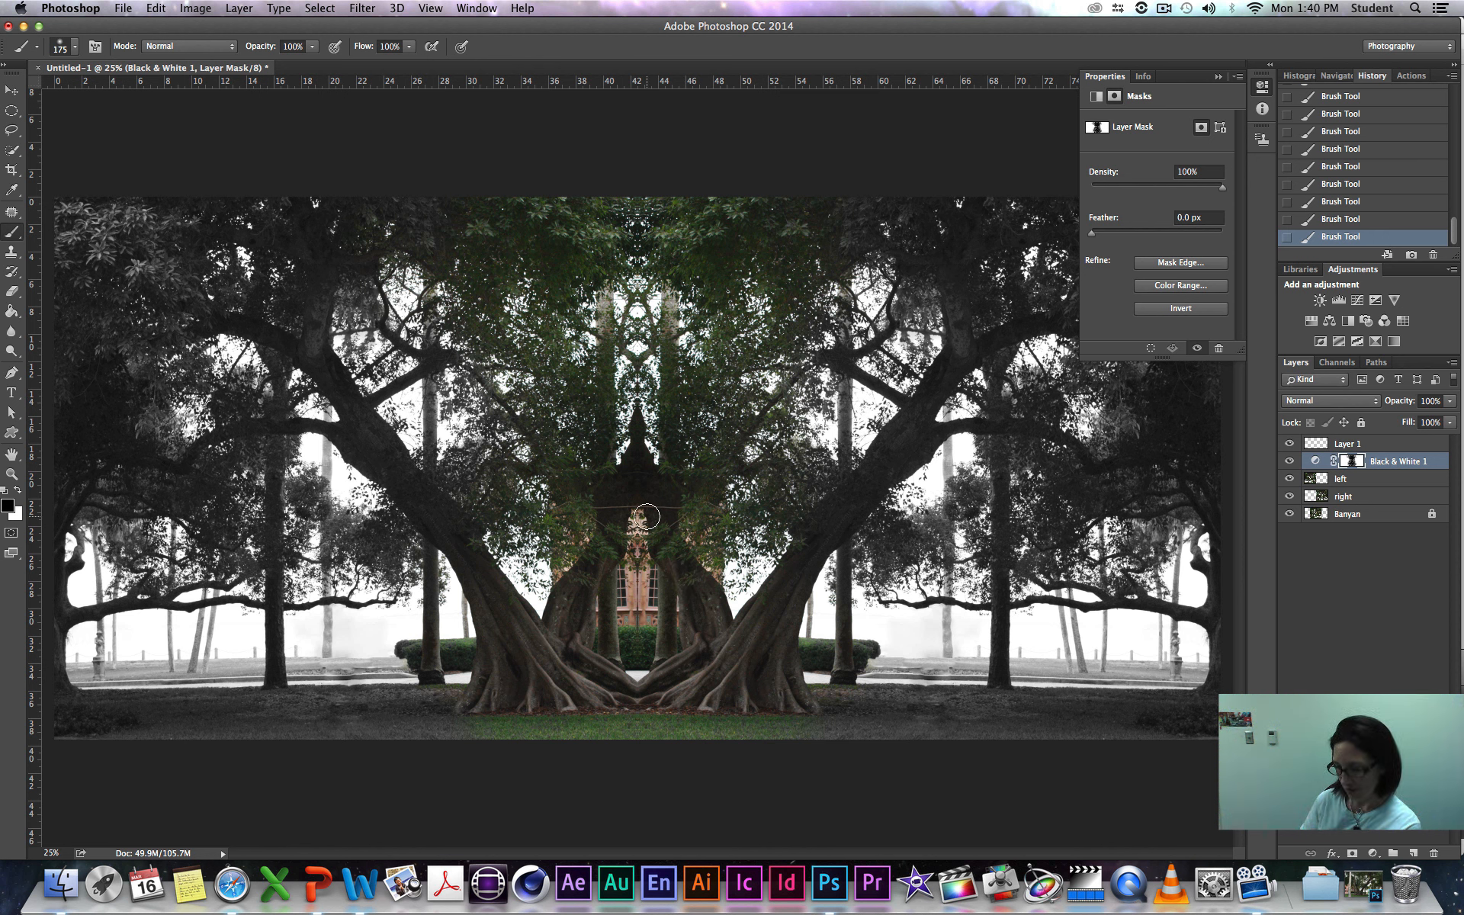
key("bracketright")
key("bracketright")
key("bracketright")
key("bracketright")
key("bracketright")
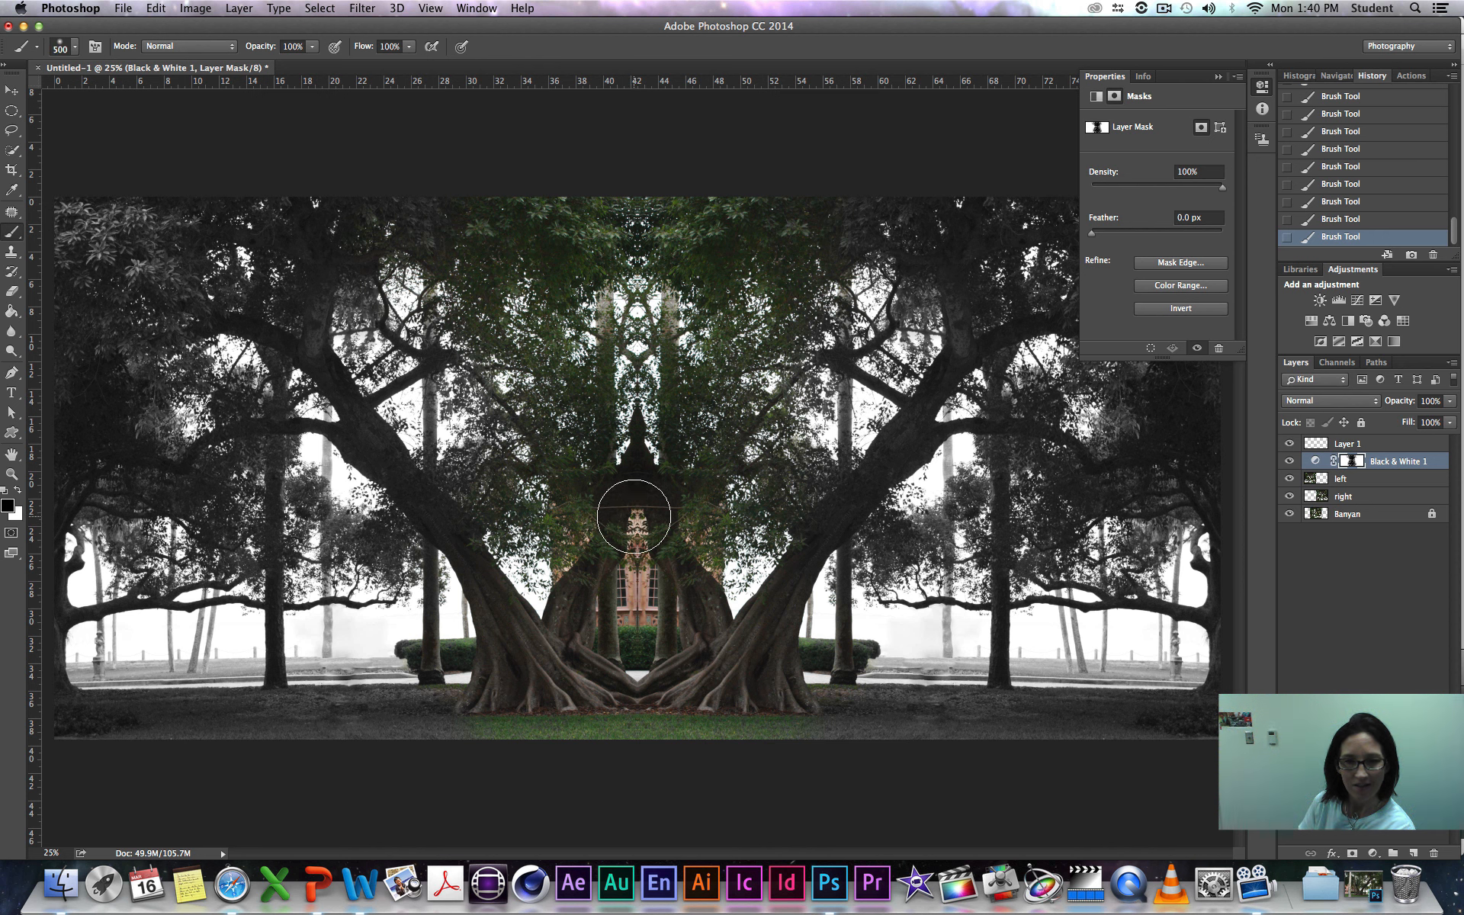